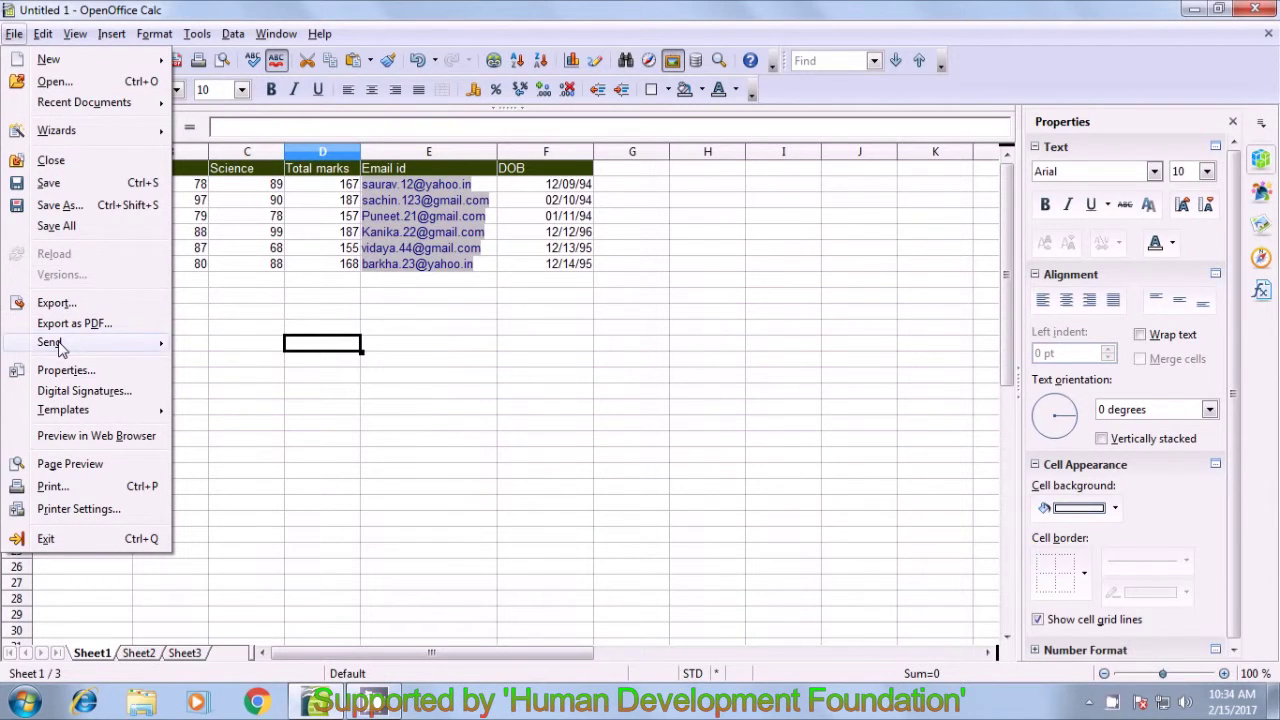
- Try sending the sheet via Send > Document as E-mail, then dismiss the Outlook and e-mail configuration errors
mouse_move(60, 345)
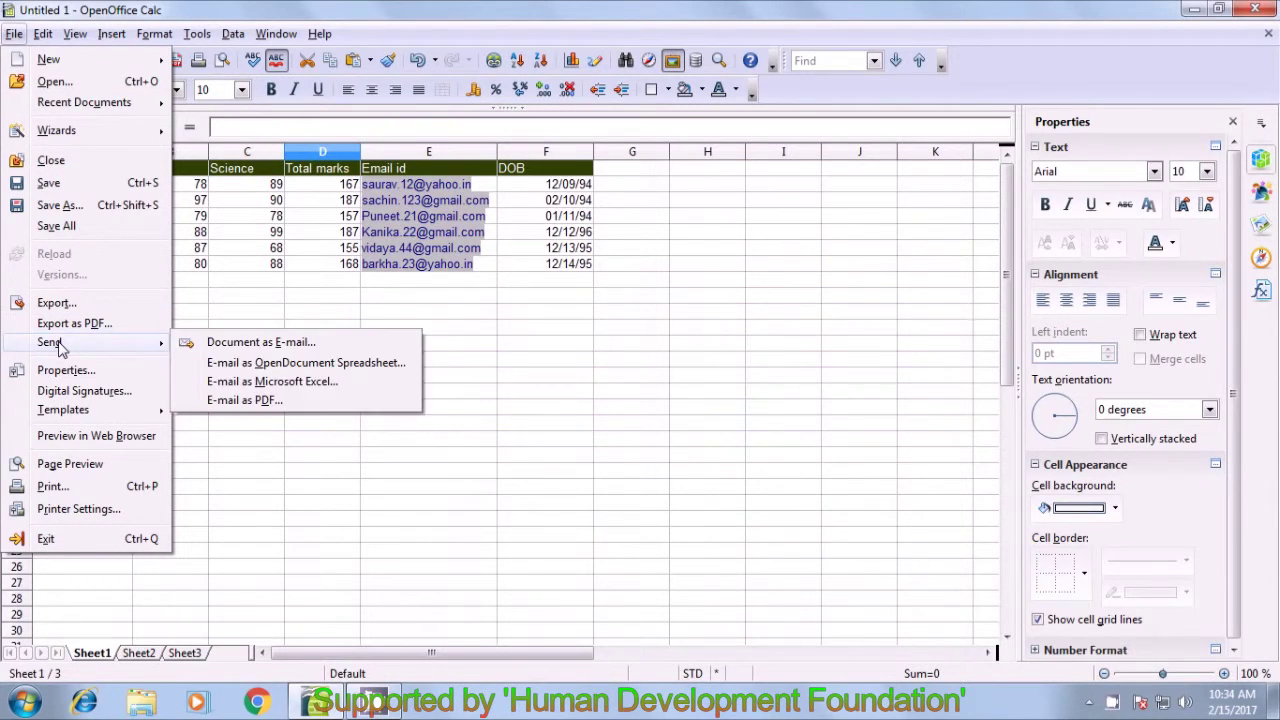
click(262, 342)
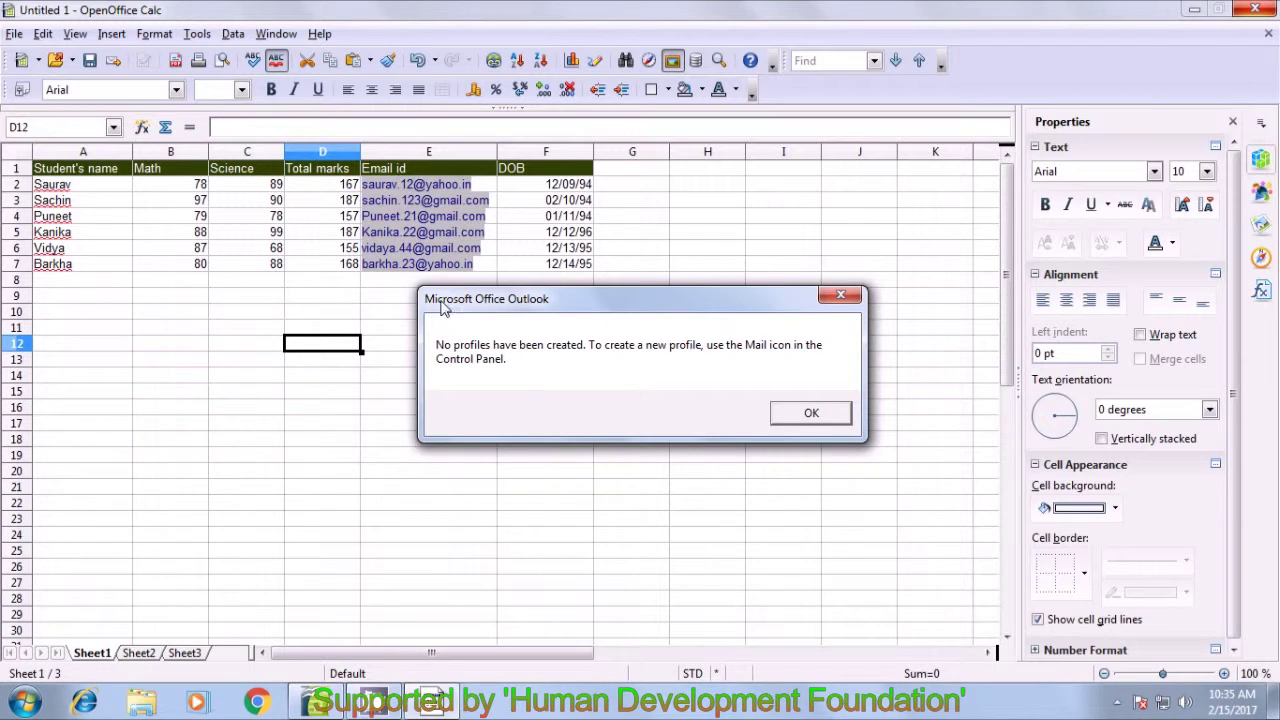
click(806, 416)
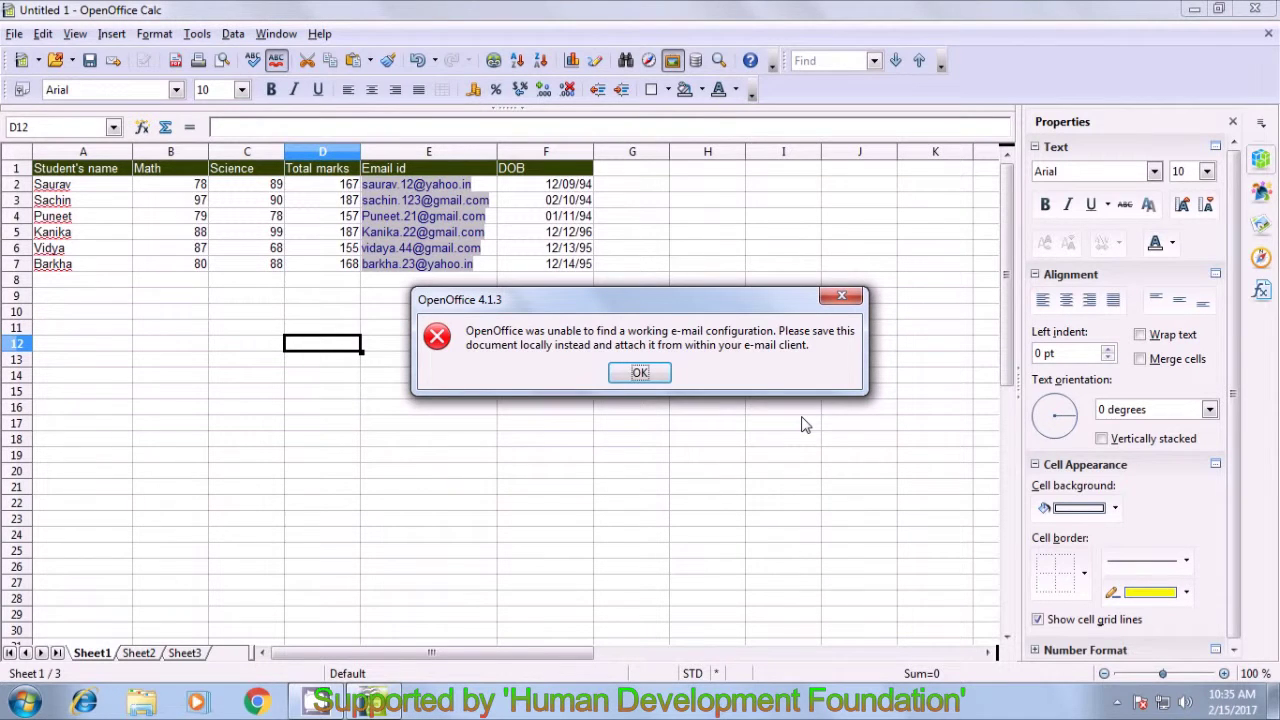
click(640, 373)
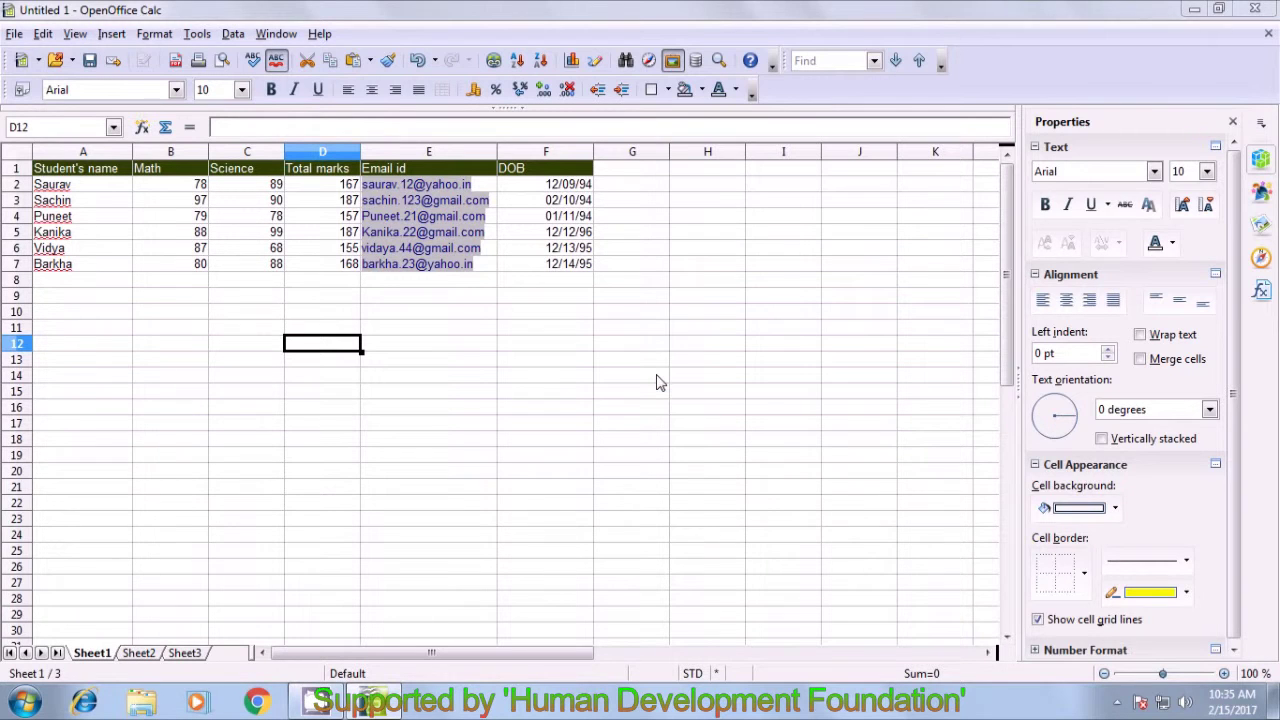
click(531, 376)
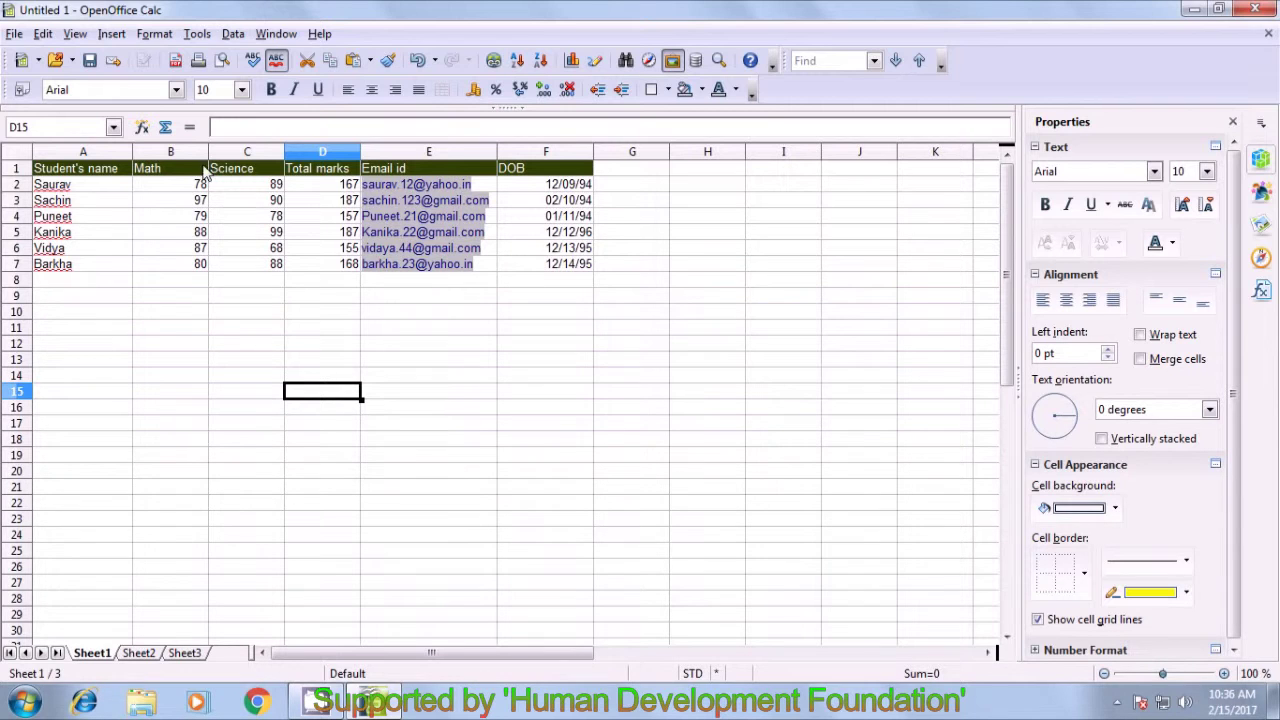
- Open the File menu to reach the document's Properties
click(14, 35)
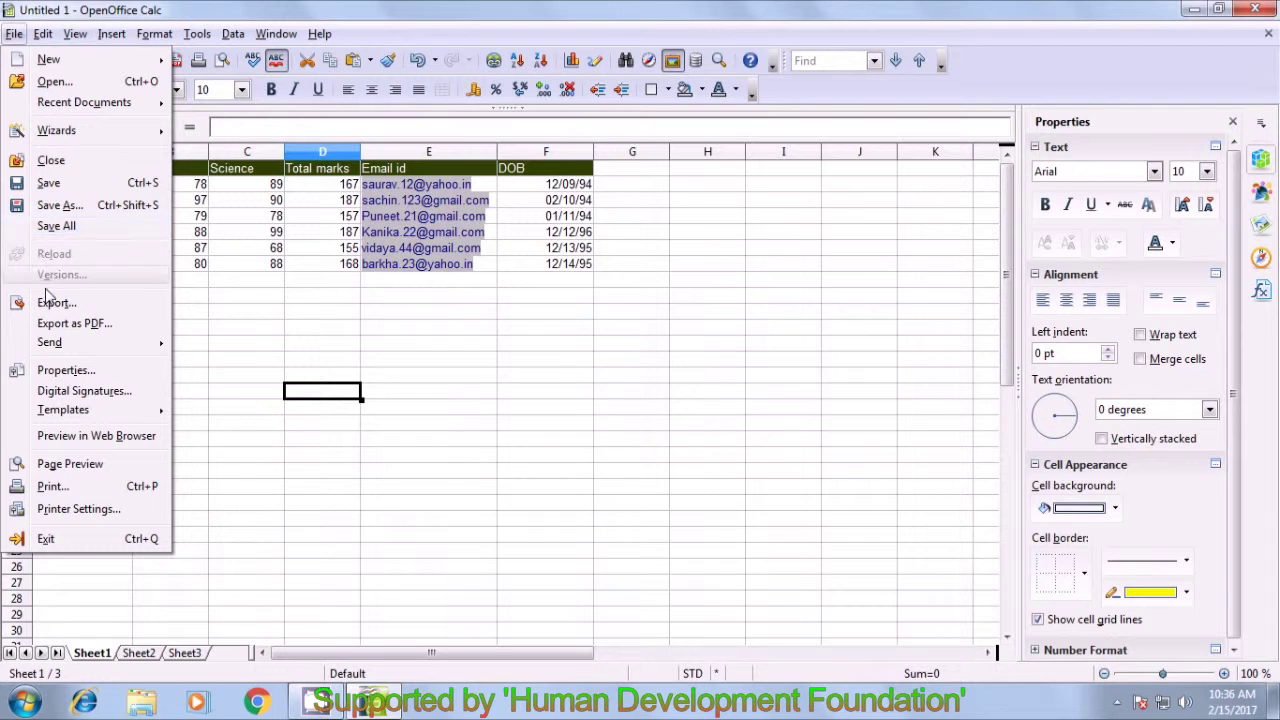
- Open the document Properties and inspect the name and Spreadsheet type fields on the General page
click(57, 372)
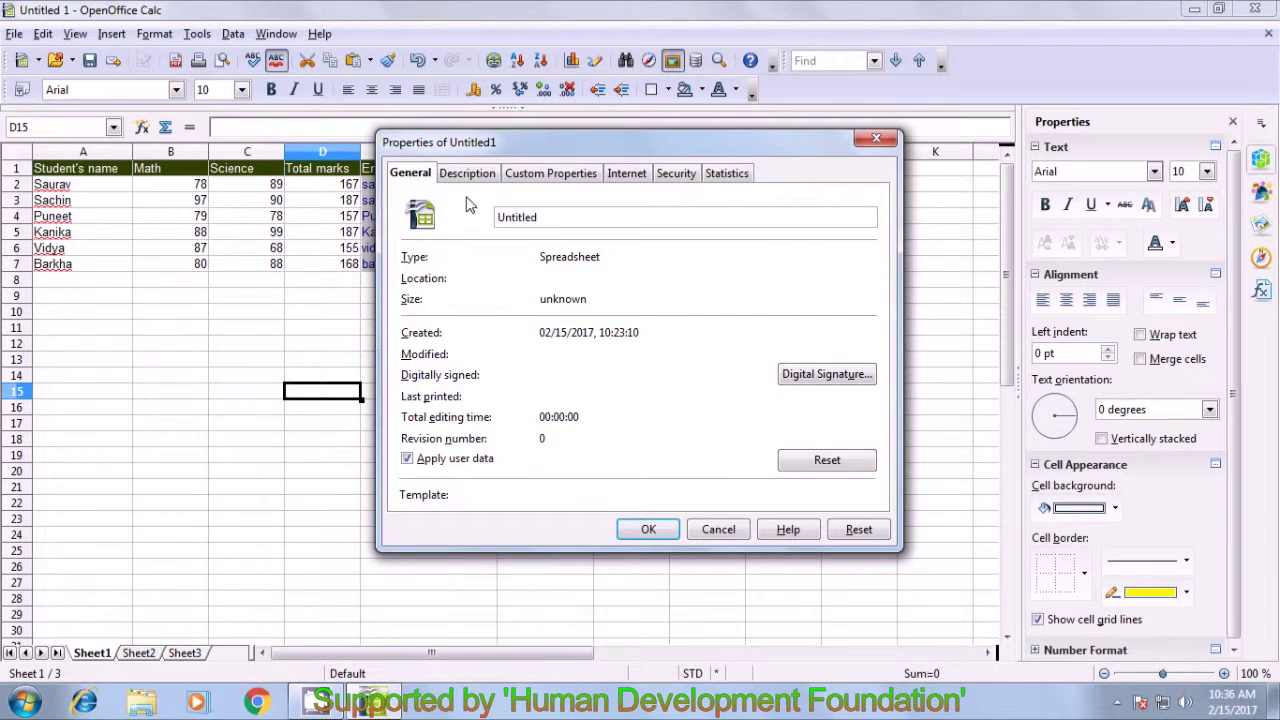
click(534, 225)
drag(605, 258, 526, 267)
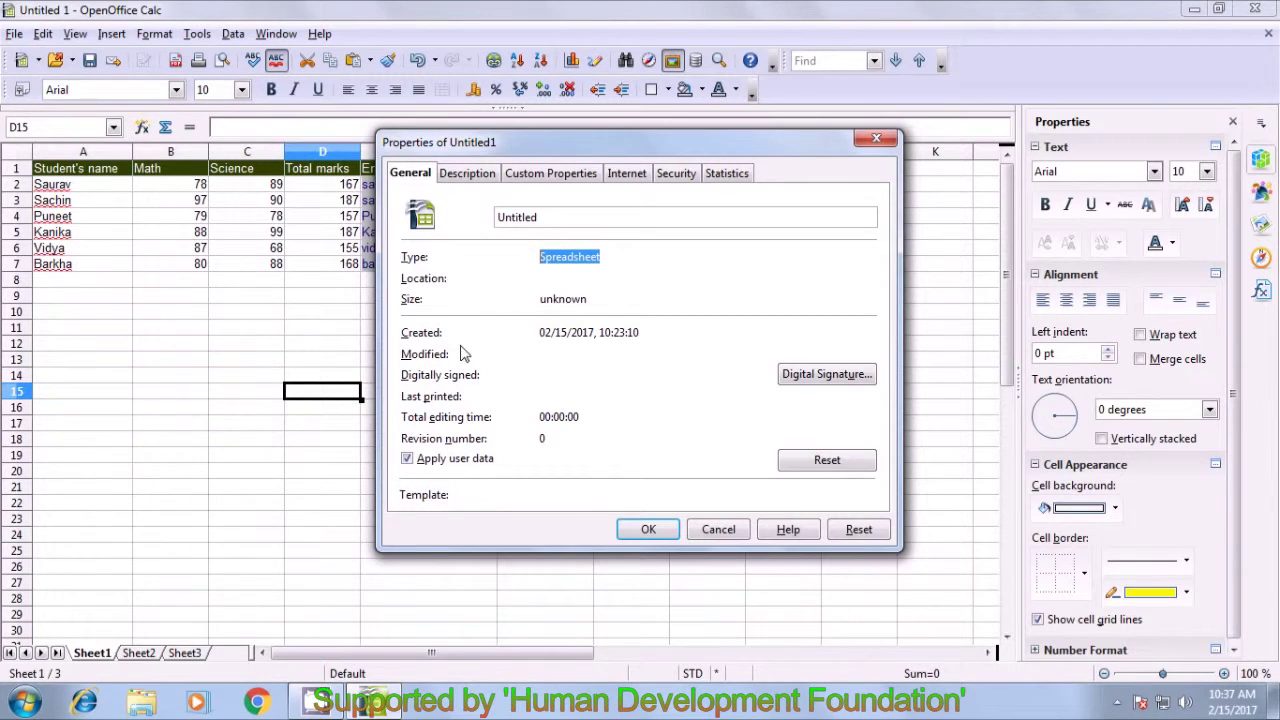
- Give the document title 'cs' and subject 'class 11' in its description, then view custom properties
click(466, 177)
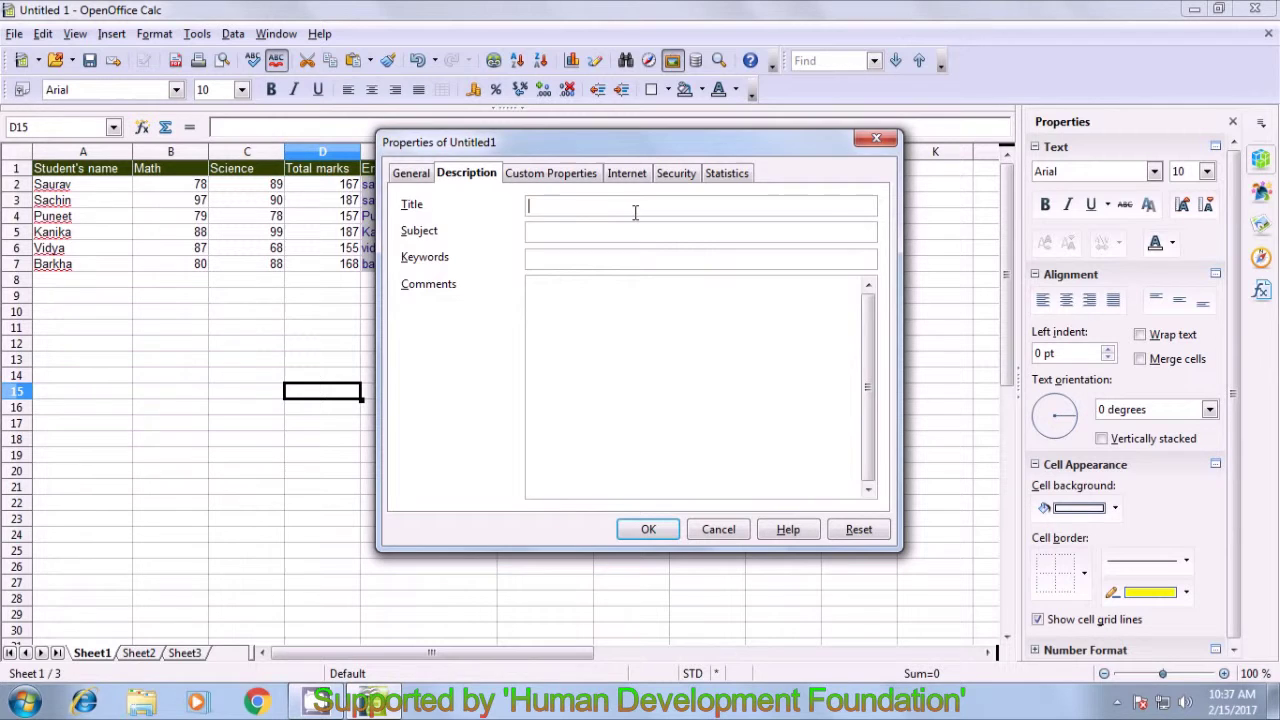
text(cs)
click(609, 231)
text(class 11)
click(608, 254)
click(590, 316)
click(546, 176)
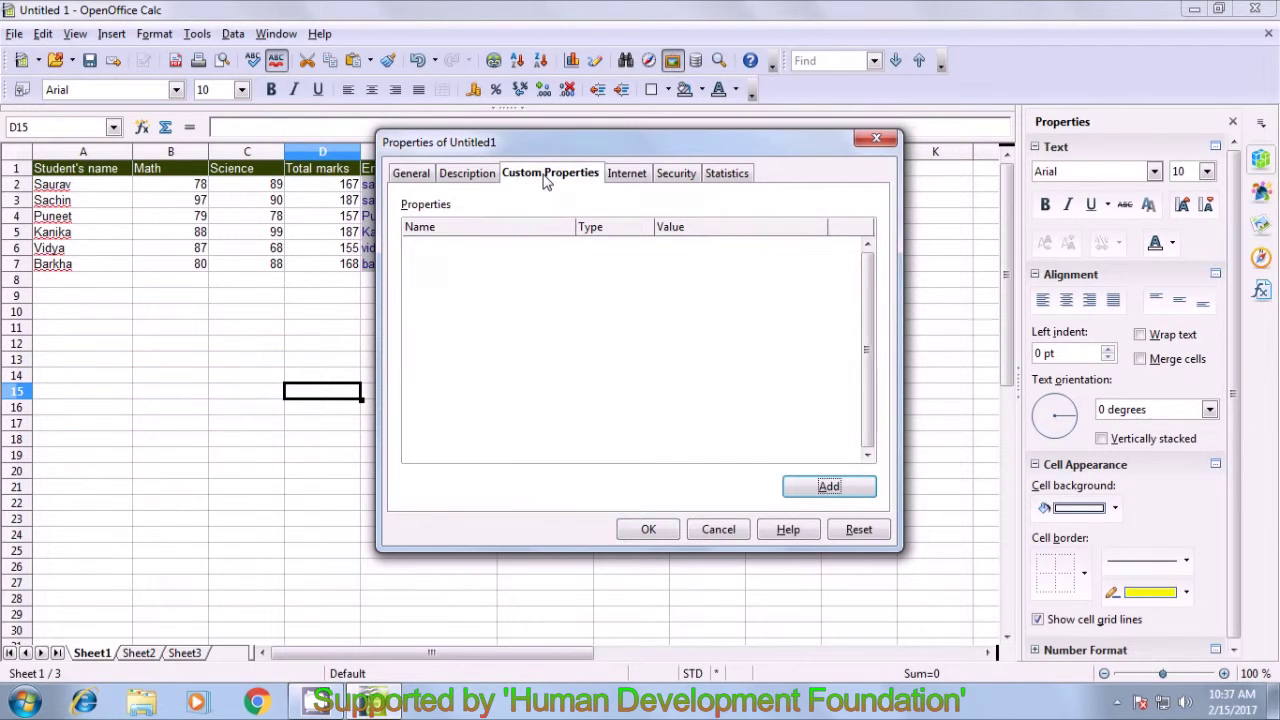
- Try the periodic refresh and redirect options on the Internet page, cancelling the redirect file browse
click(611, 178)
click(408, 231)
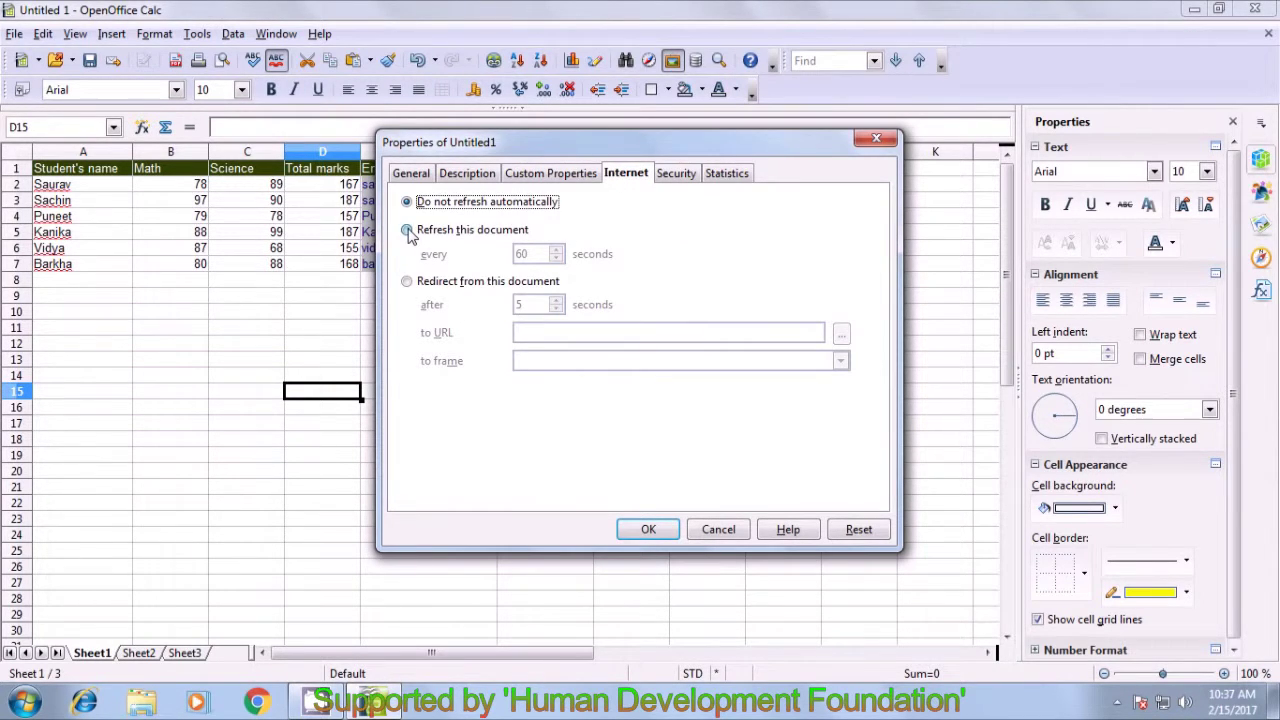
click(407, 282)
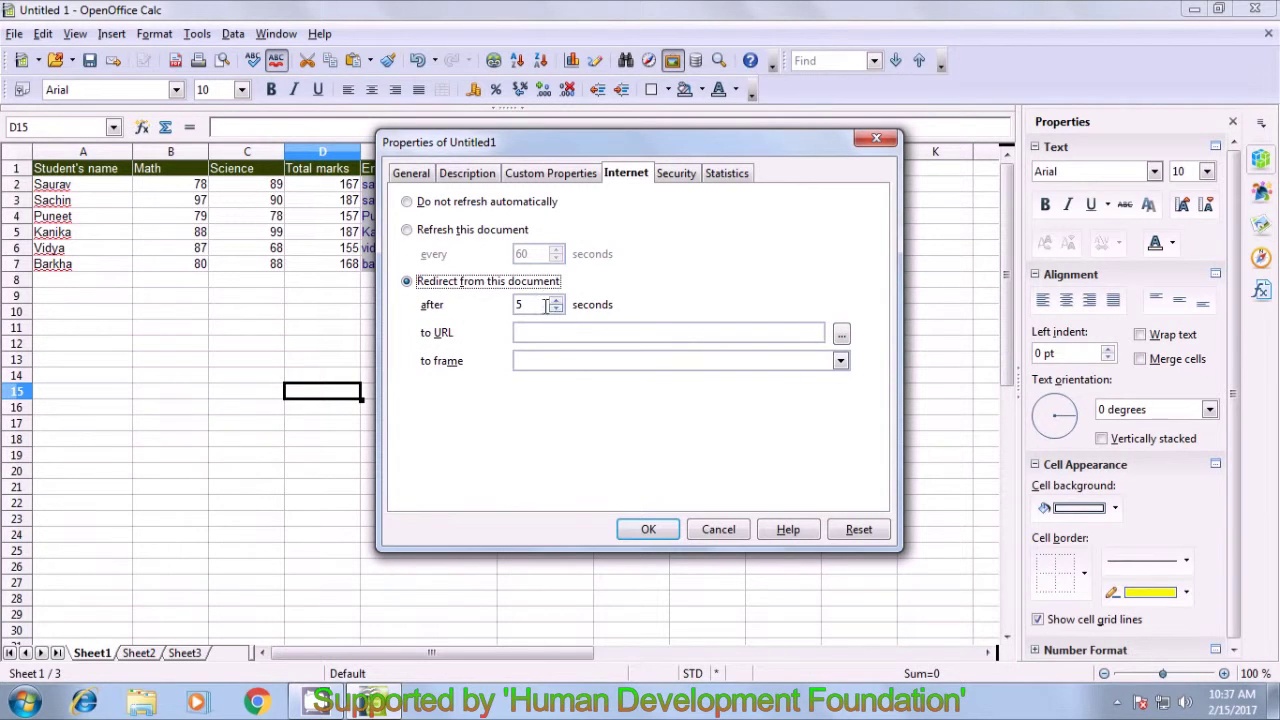
click(841, 336)
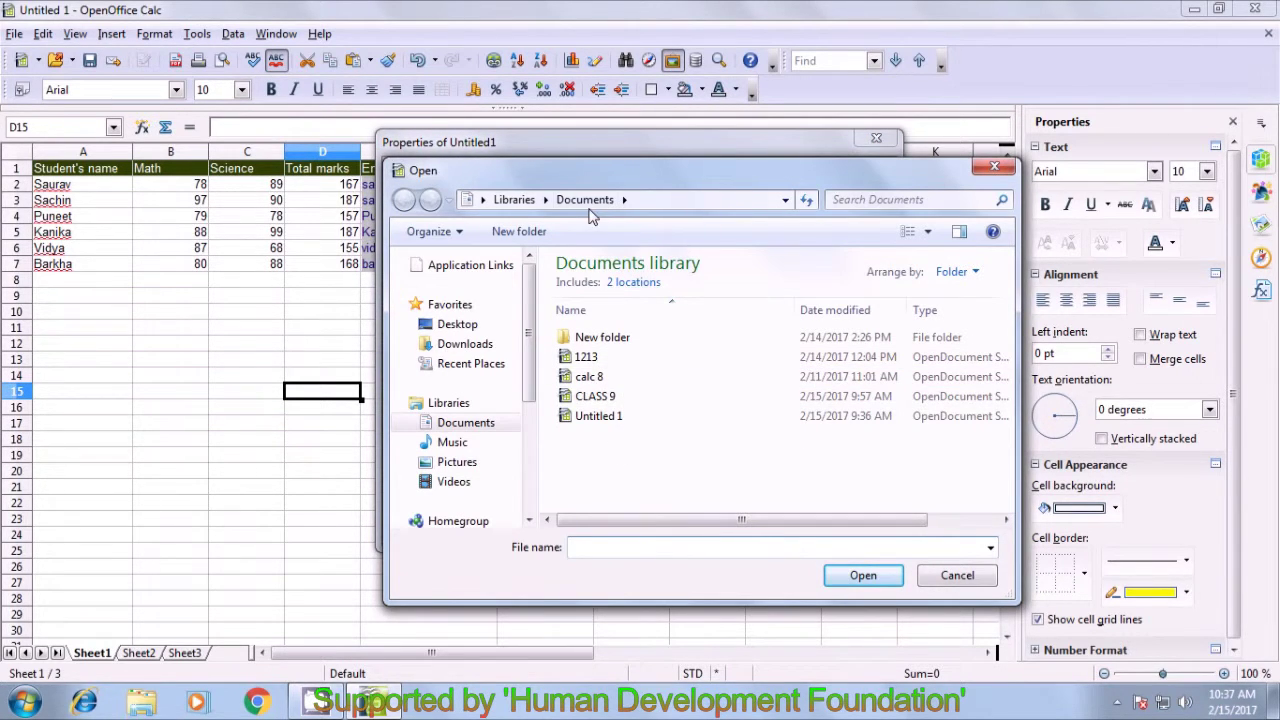
click(993, 168)
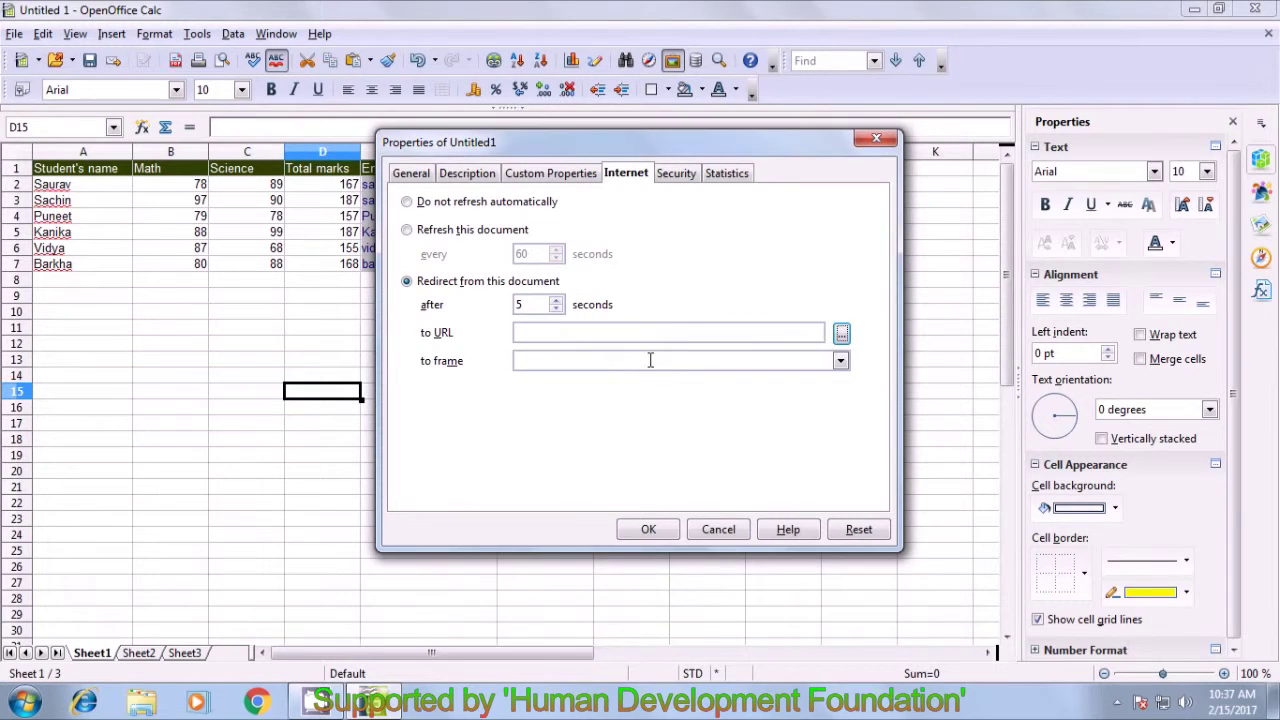
- Lower the refresh interval to 54 seconds, then settle on Do not refresh automatically and view security
click(407, 201)
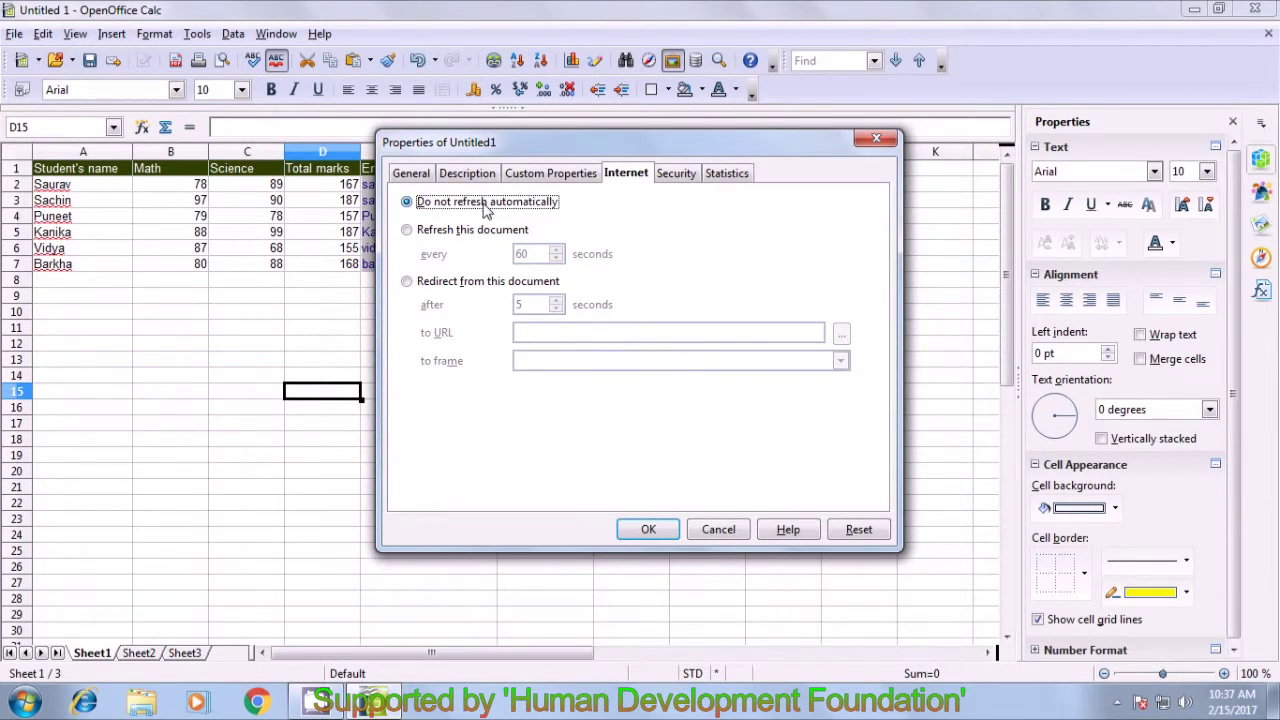
click(407, 230)
click(557, 259)
click(557, 259)
click(557, 259)
click(557, 259)
click(407, 281)
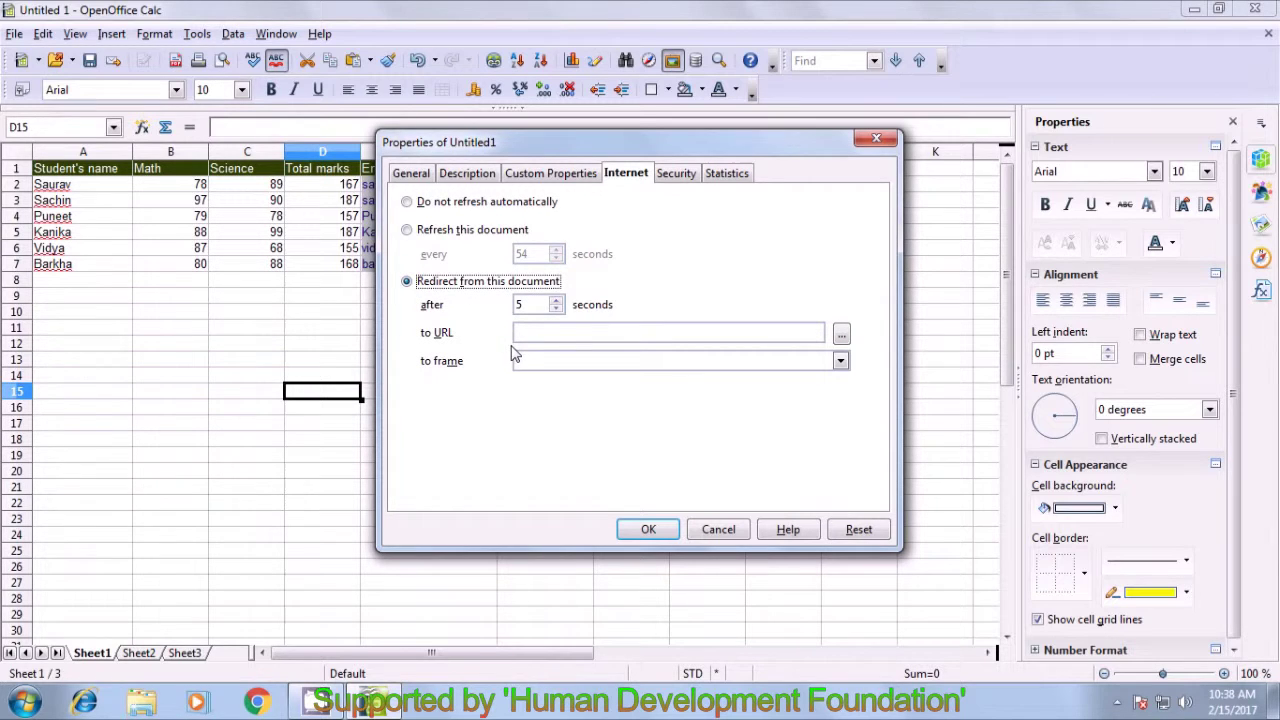
click(668, 178)
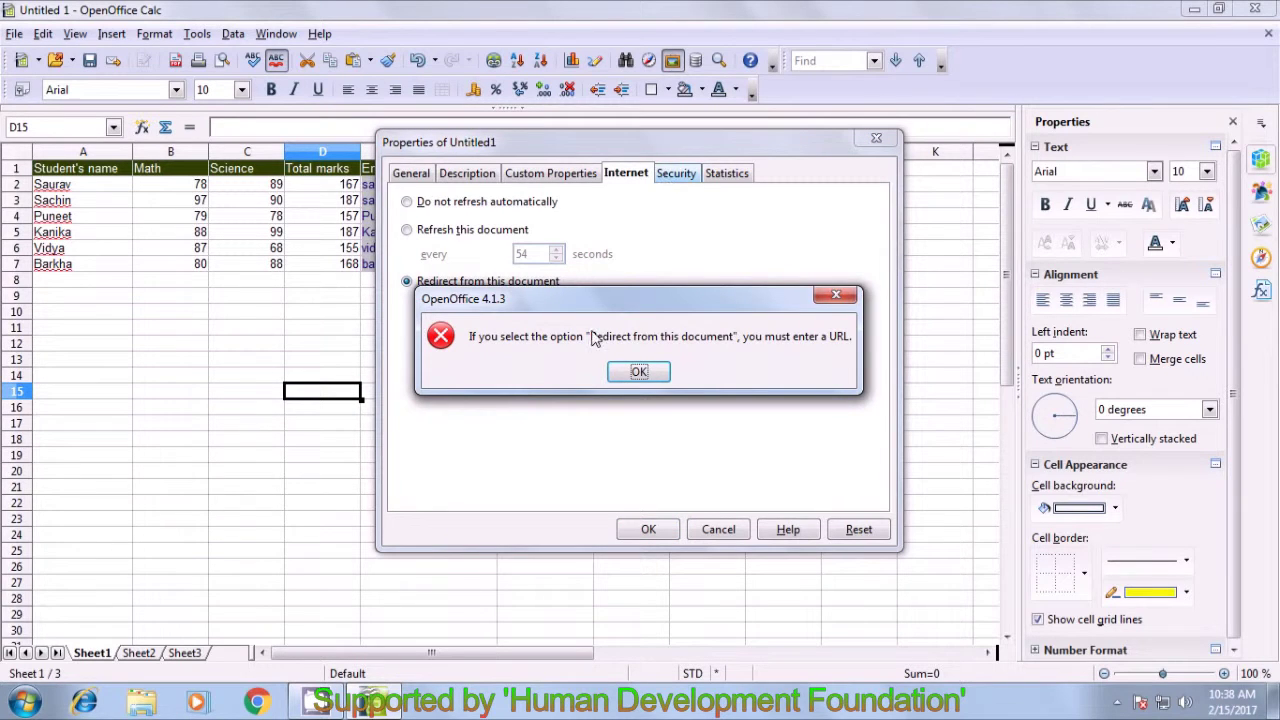
click(632, 372)
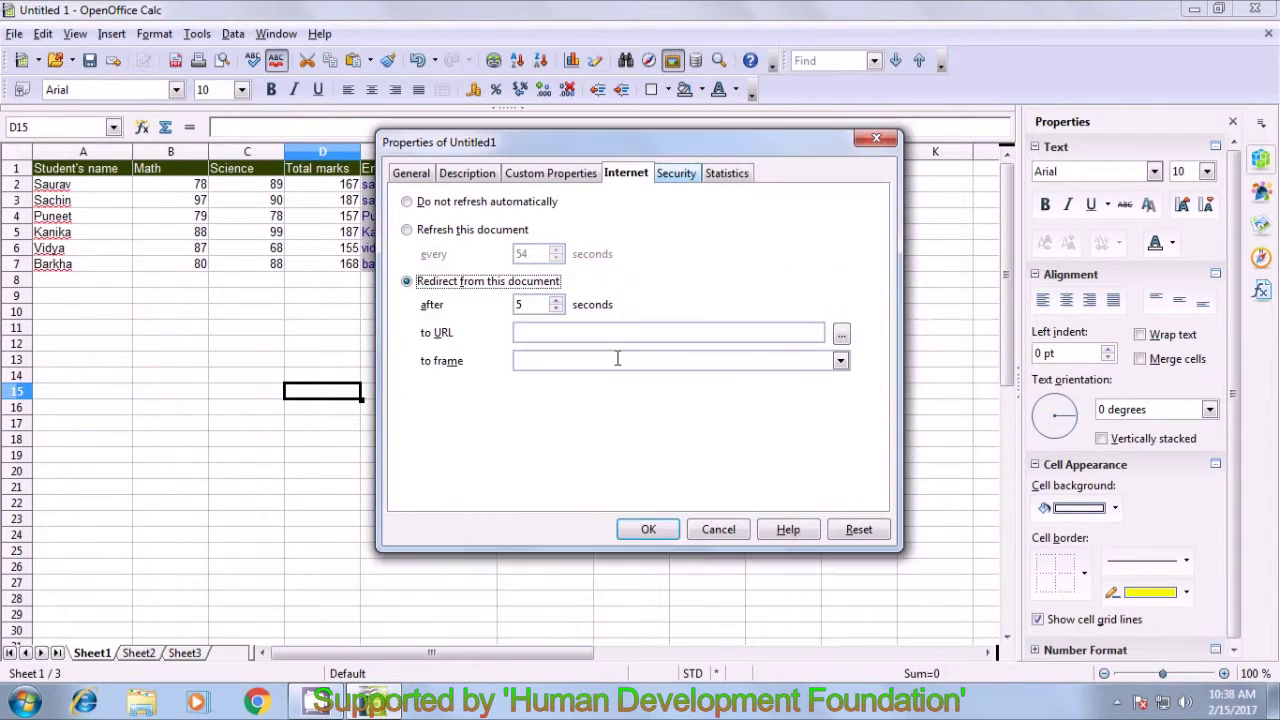
click(418, 203)
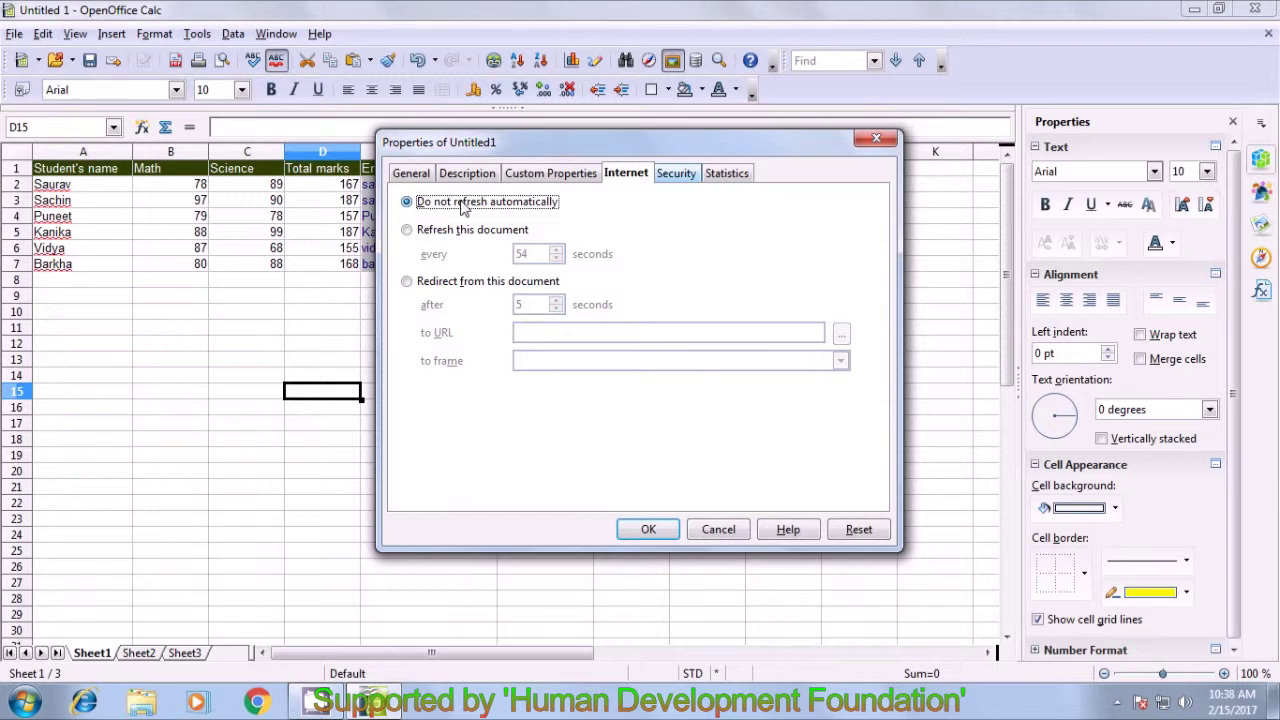
click(660, 180)
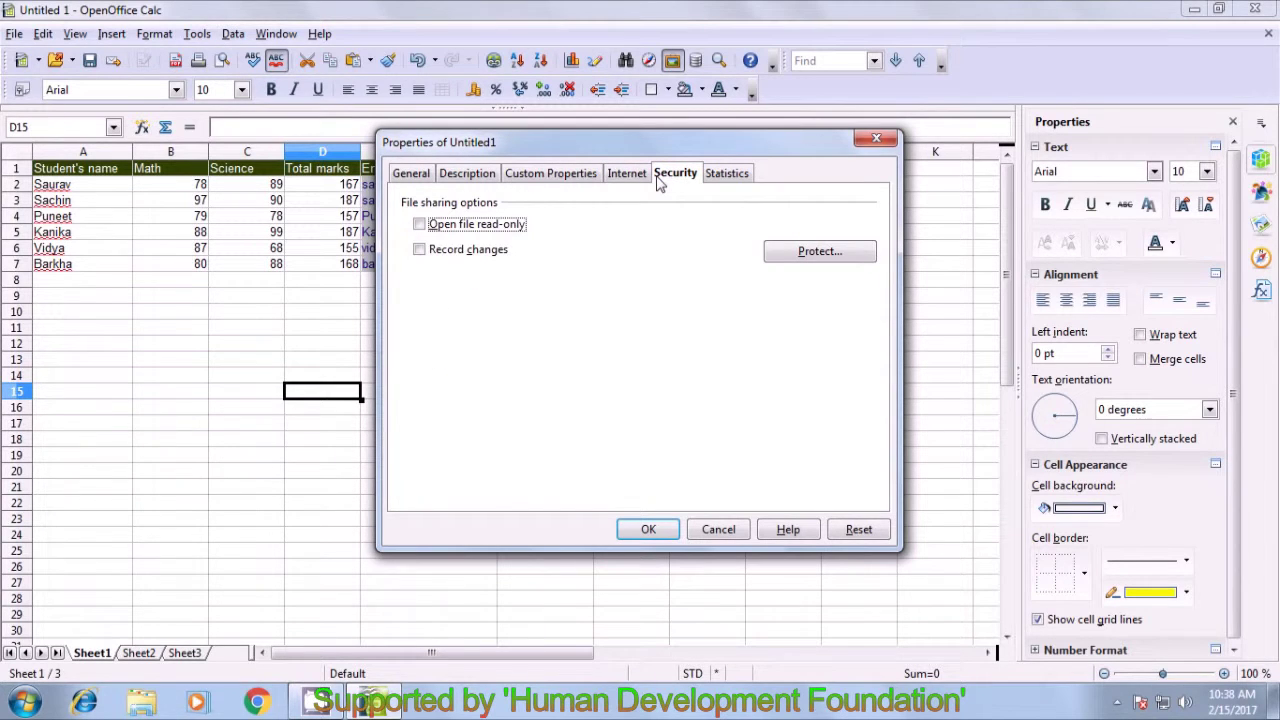
- Protect change recording with a password
click(810, 258)
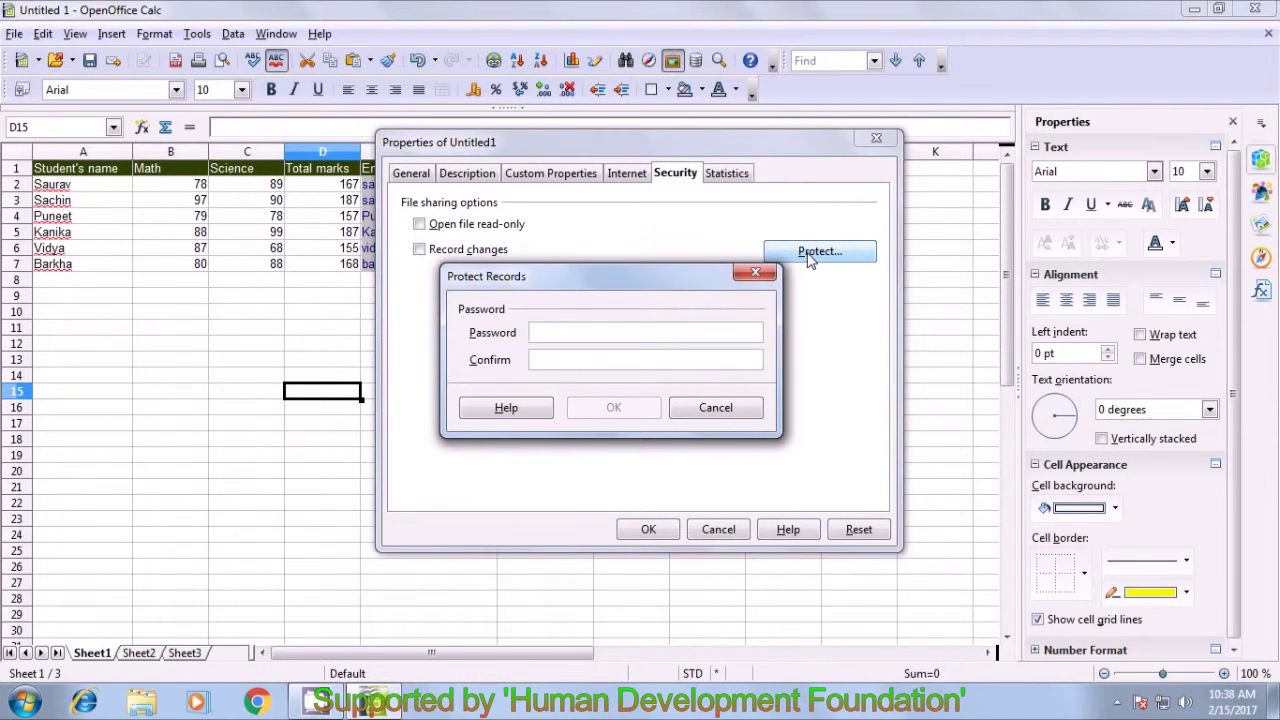
drag(642, 285, 666, 213)
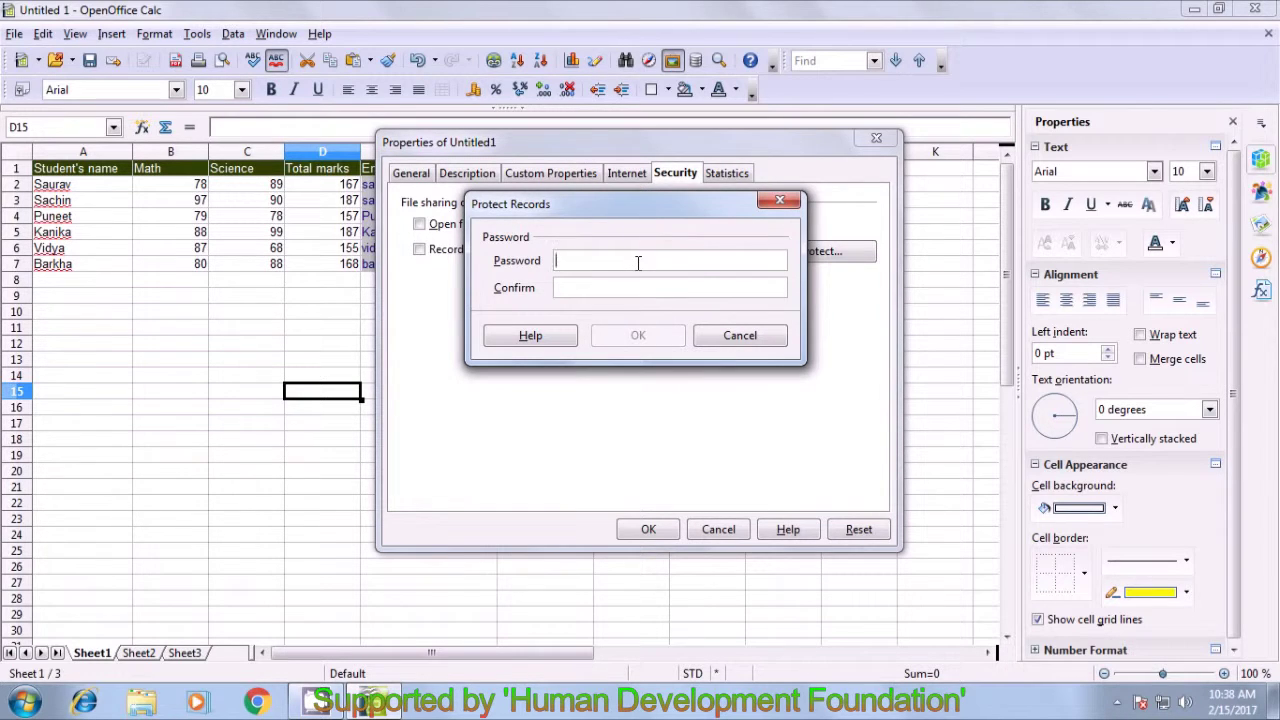
text(***)
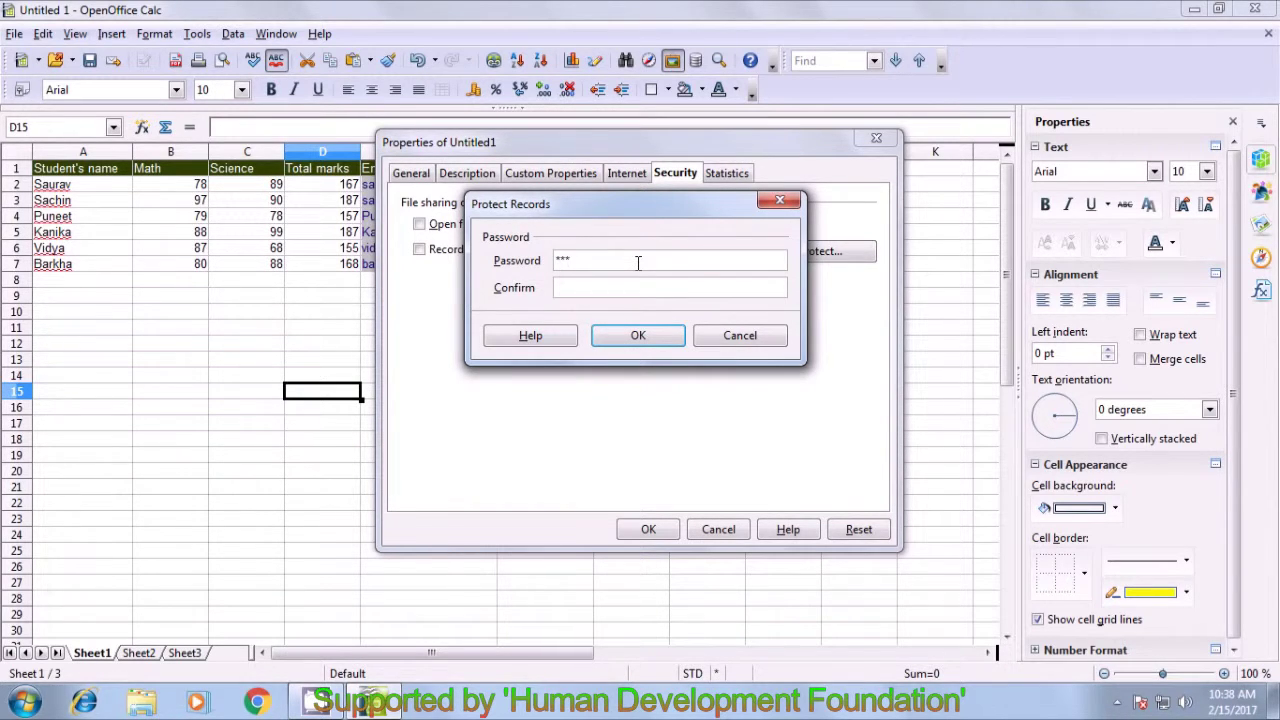
click(641, 289)
text(***)
click(638, 336)
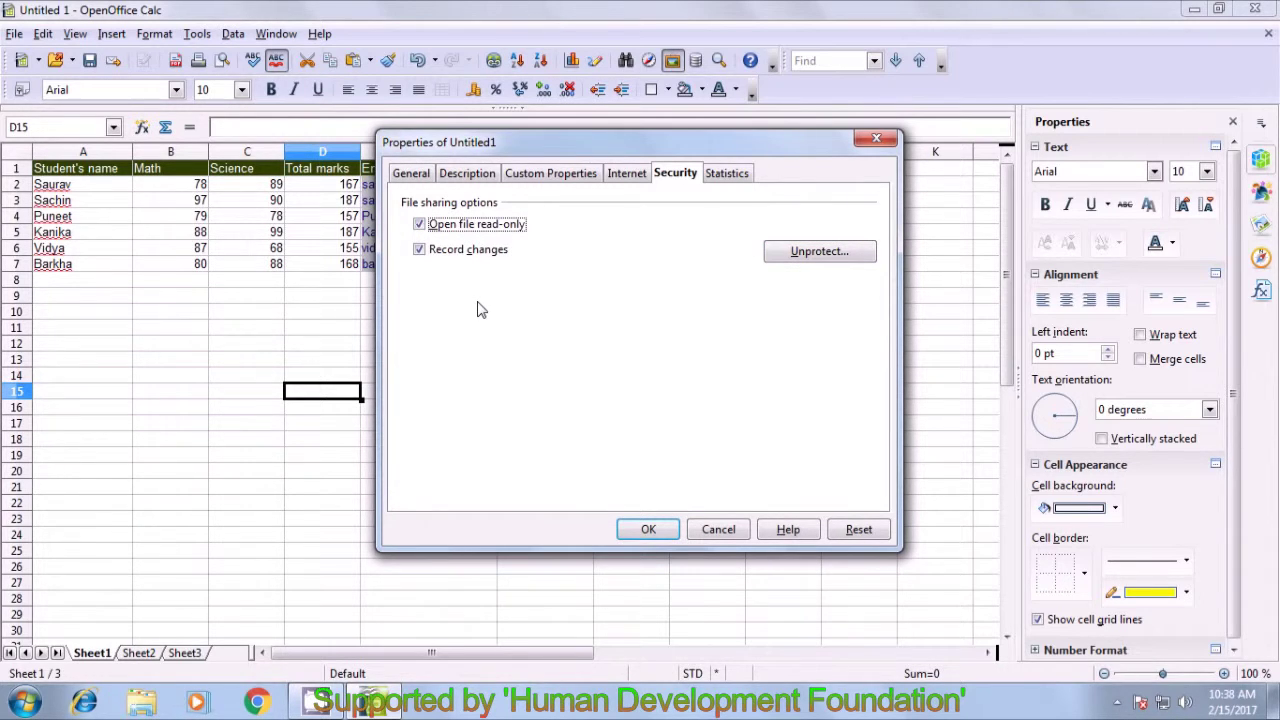
- Untick read-only opening and change recording, then view the statistics: 3 sheets, 42 cells, 1 page
click(420, 225)
click(419, 250)
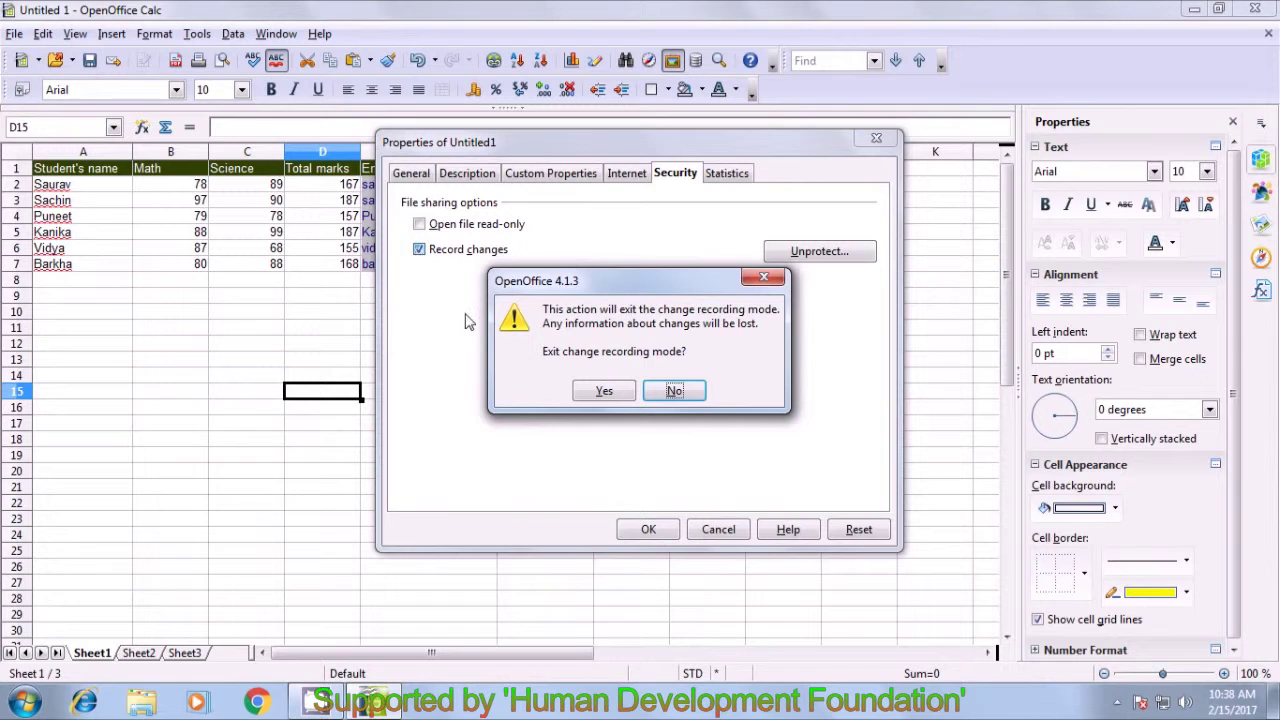
click(600, 392)
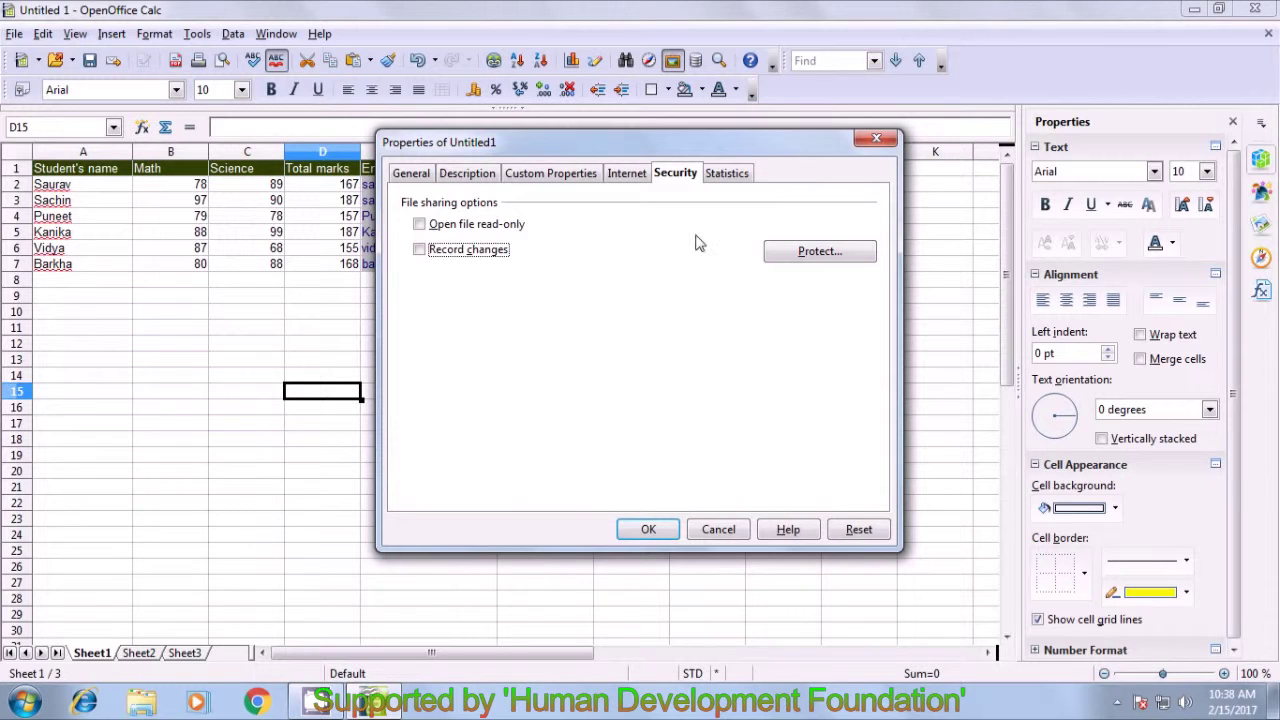
click(724, 174)
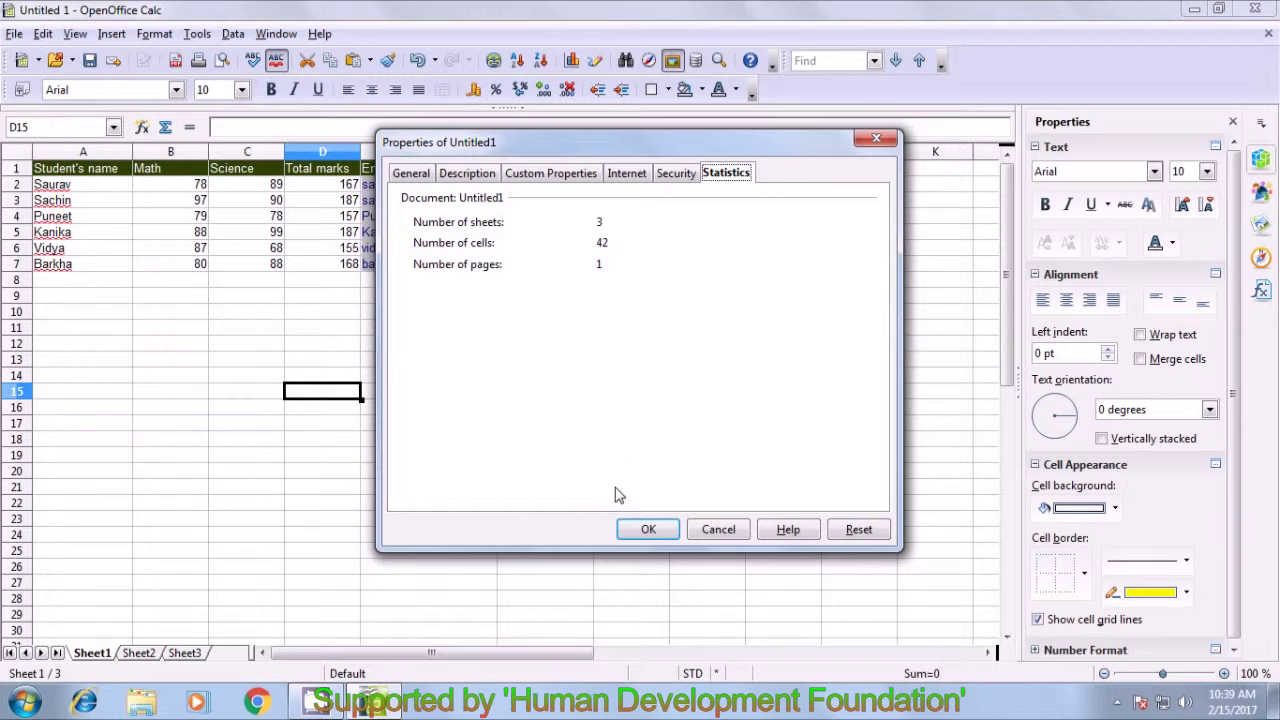
- Accept the Properties dialog with OK and select cell F16 on the marks sheet
click(645, 534)
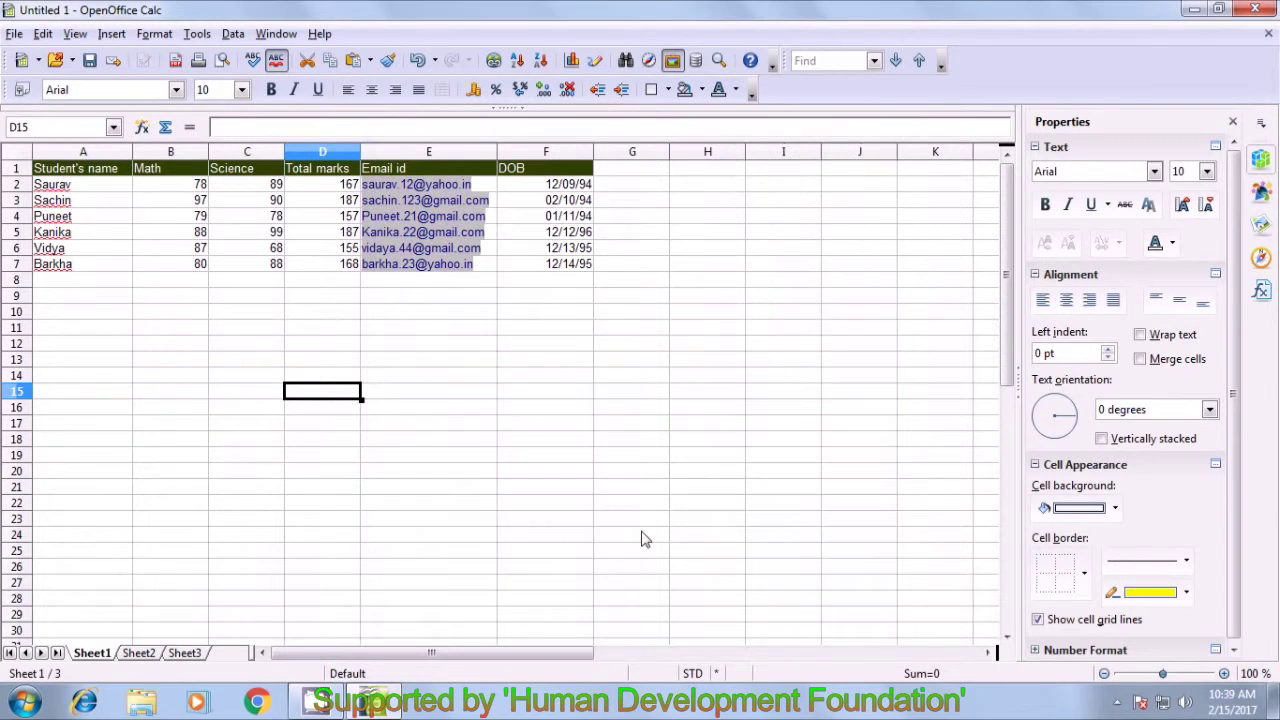
click(576, 418)
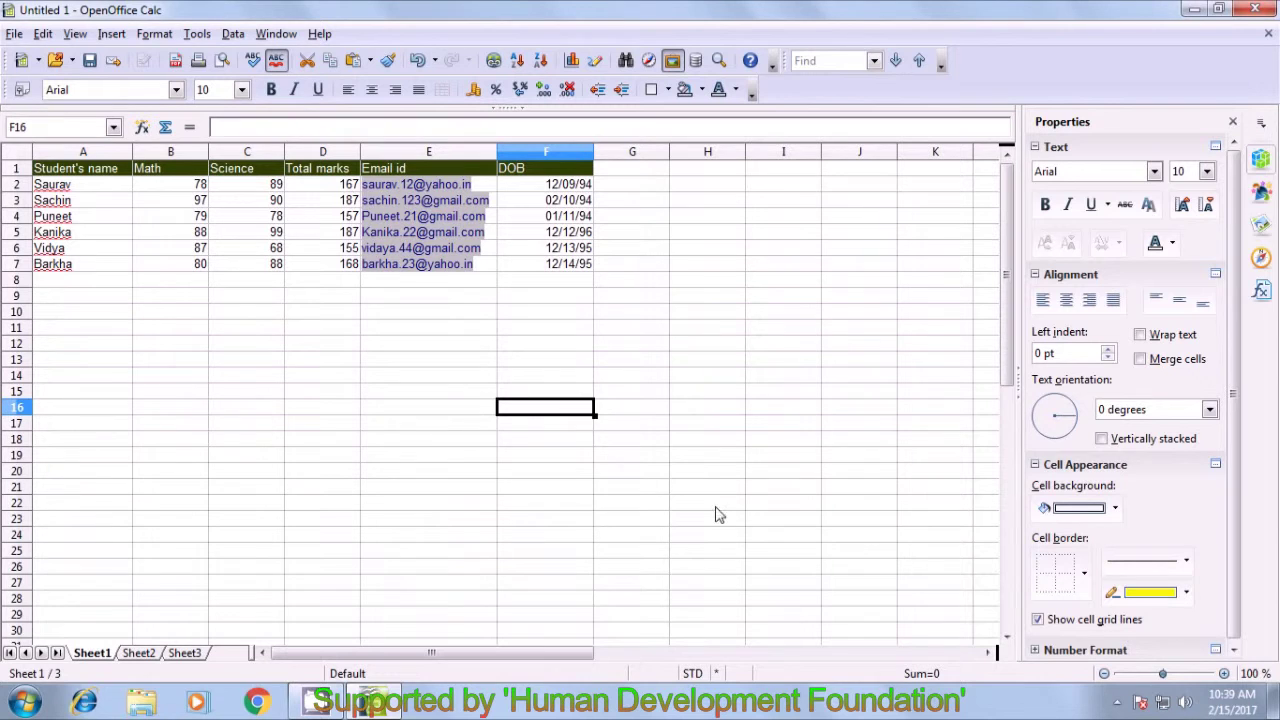
click(1115, 702)
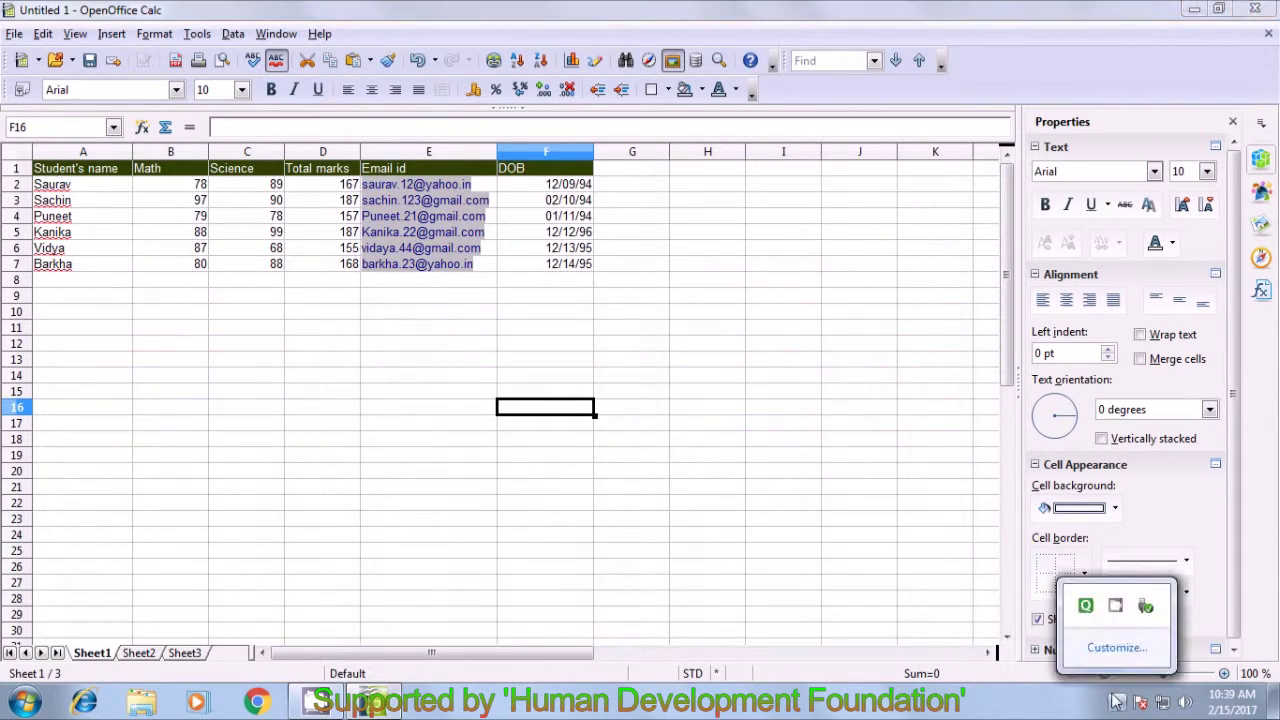
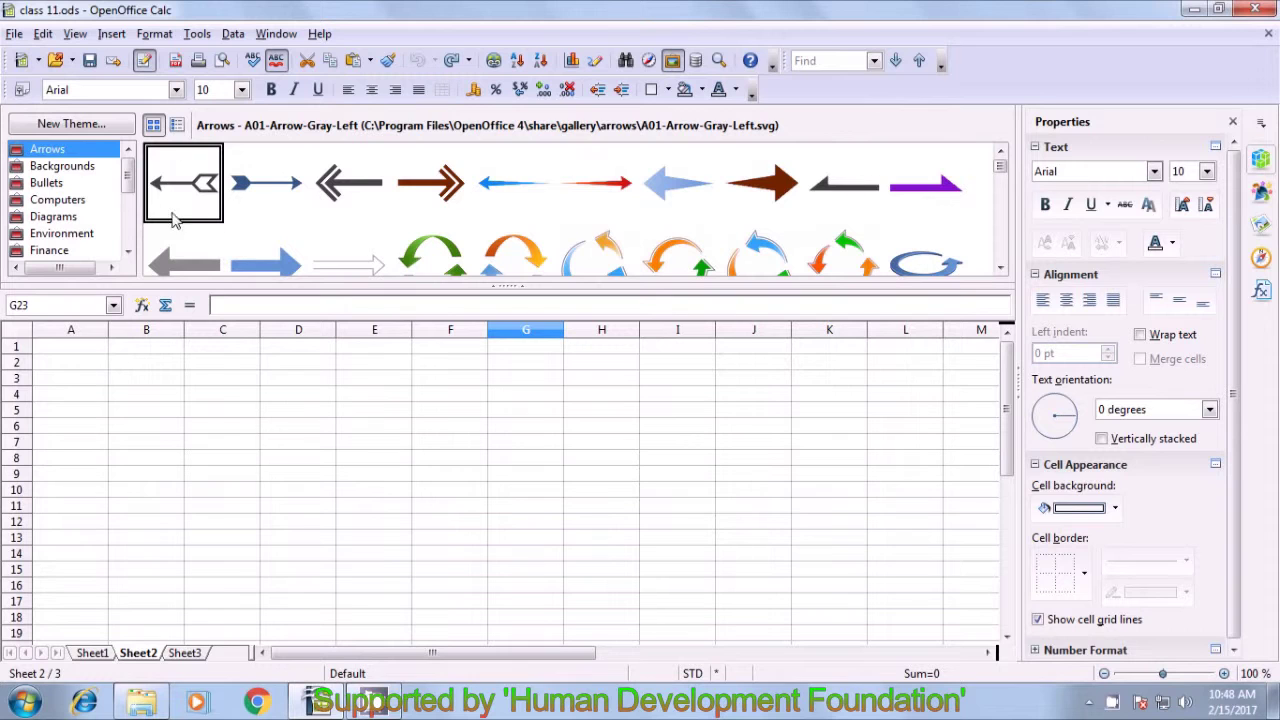
- Show the Transport clip-art theme in the Gallery
drag(128, 178, 128, 250)
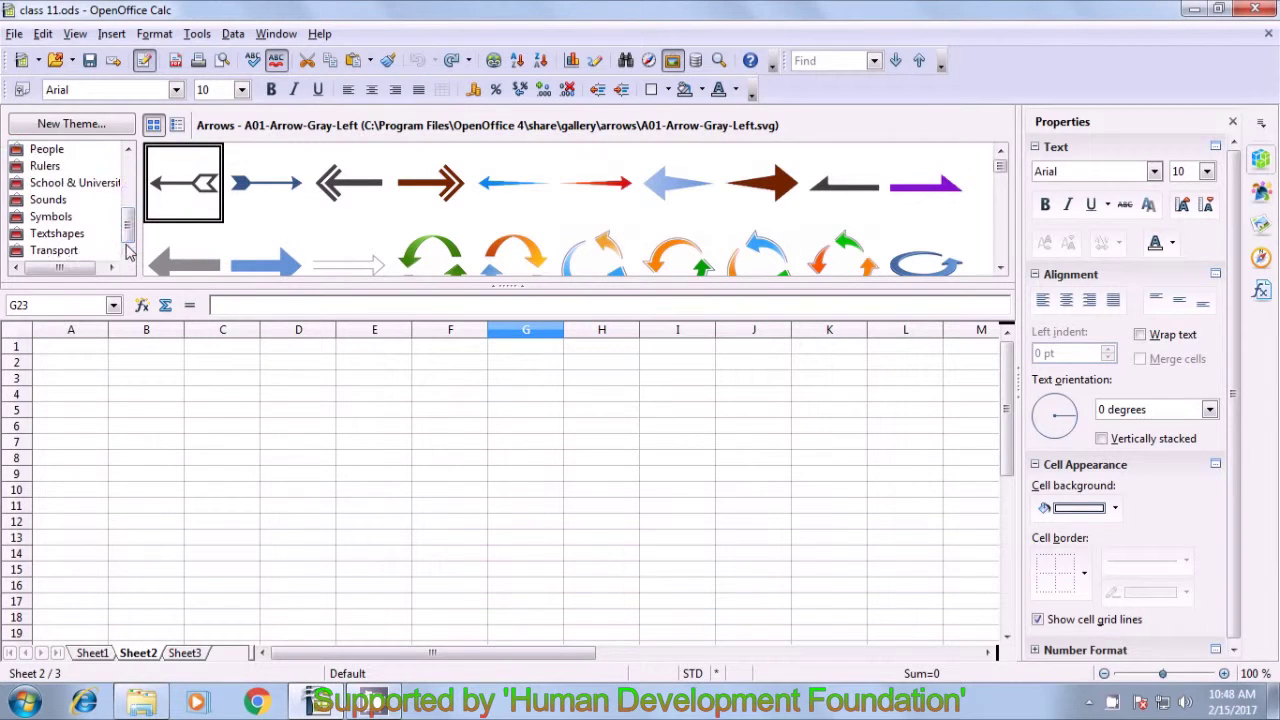
click(98, 252)
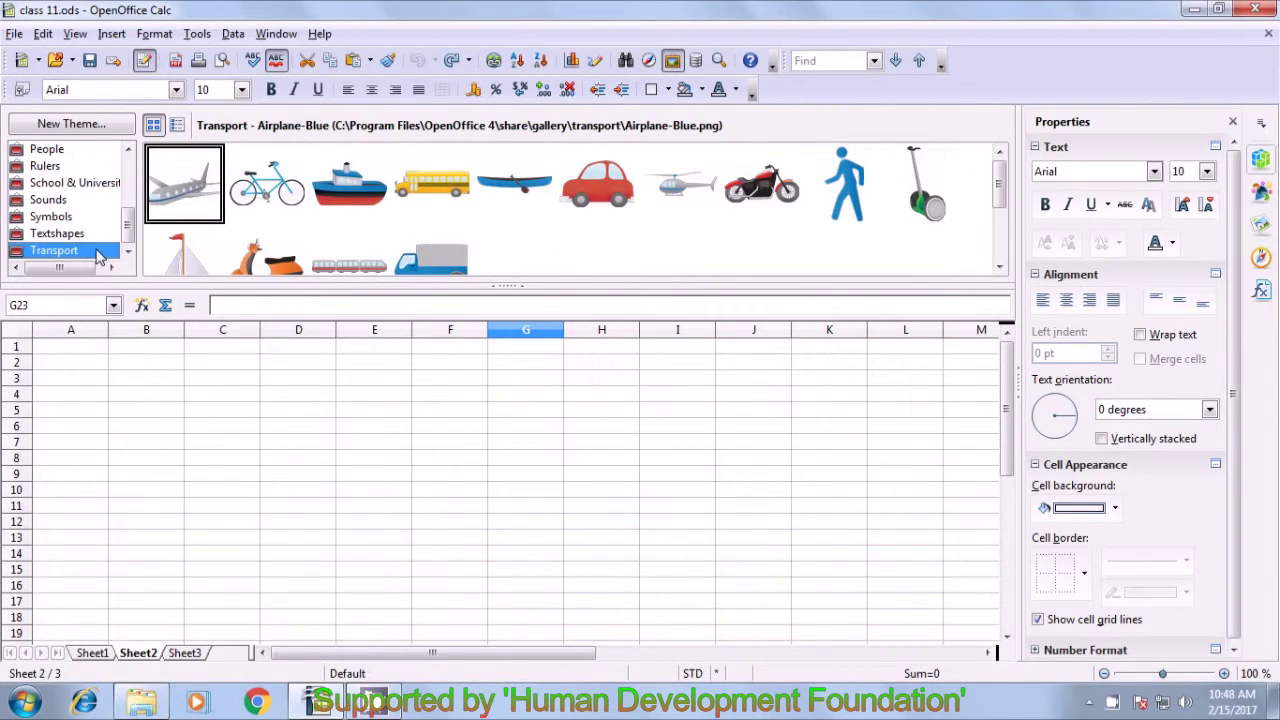
click(708, 212)
scroll(604, 217, down, 1)
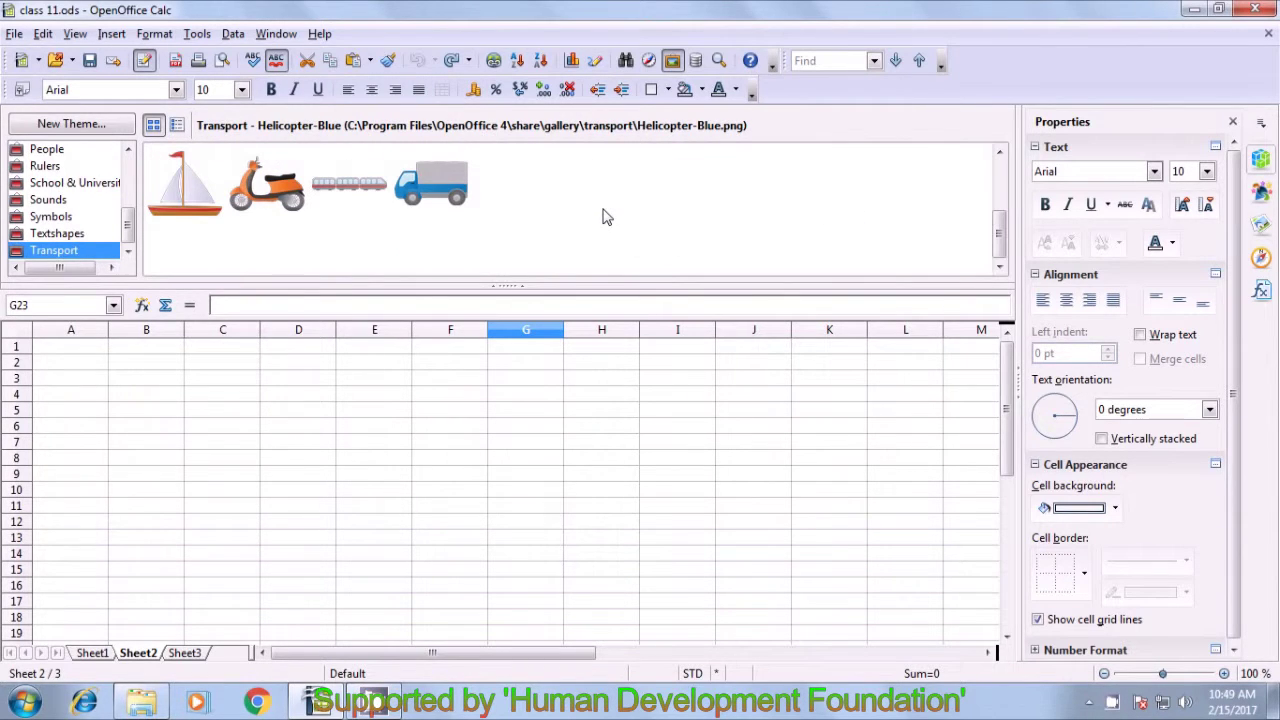
- Insert a copy of the Sailboat-Red picture onto Sheet2
click(170, 200)
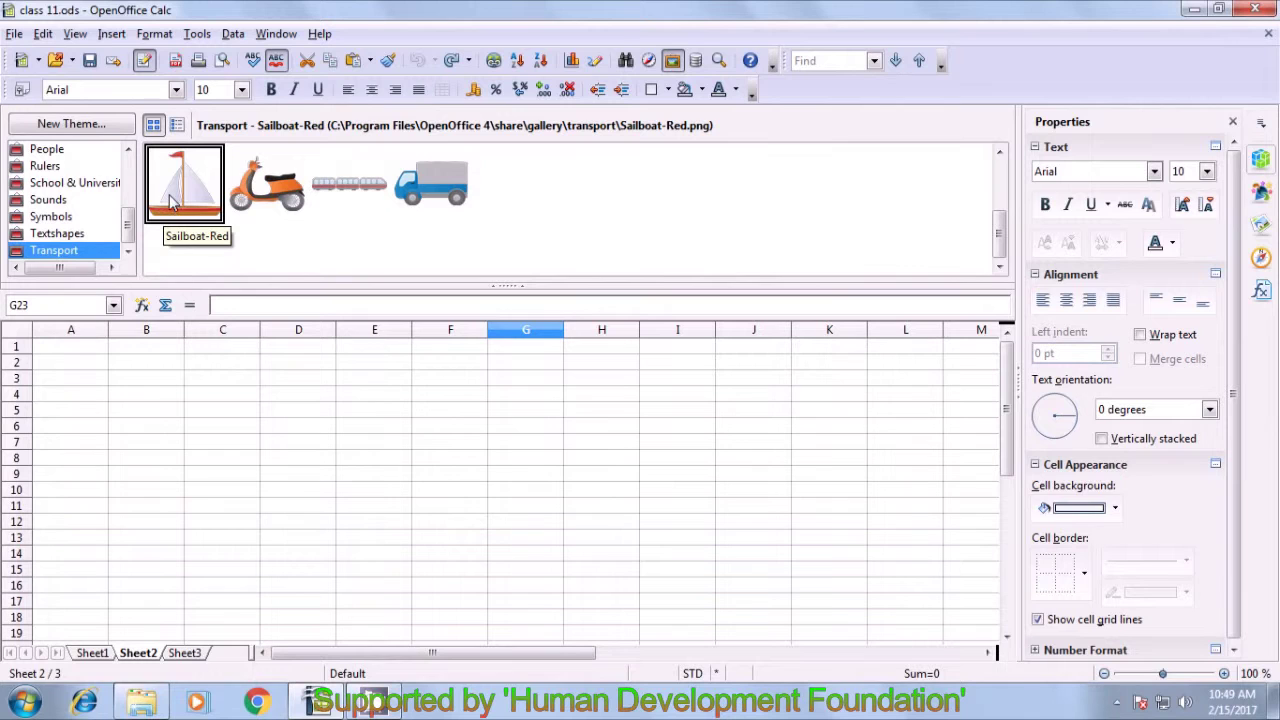
right_click(169, 194)
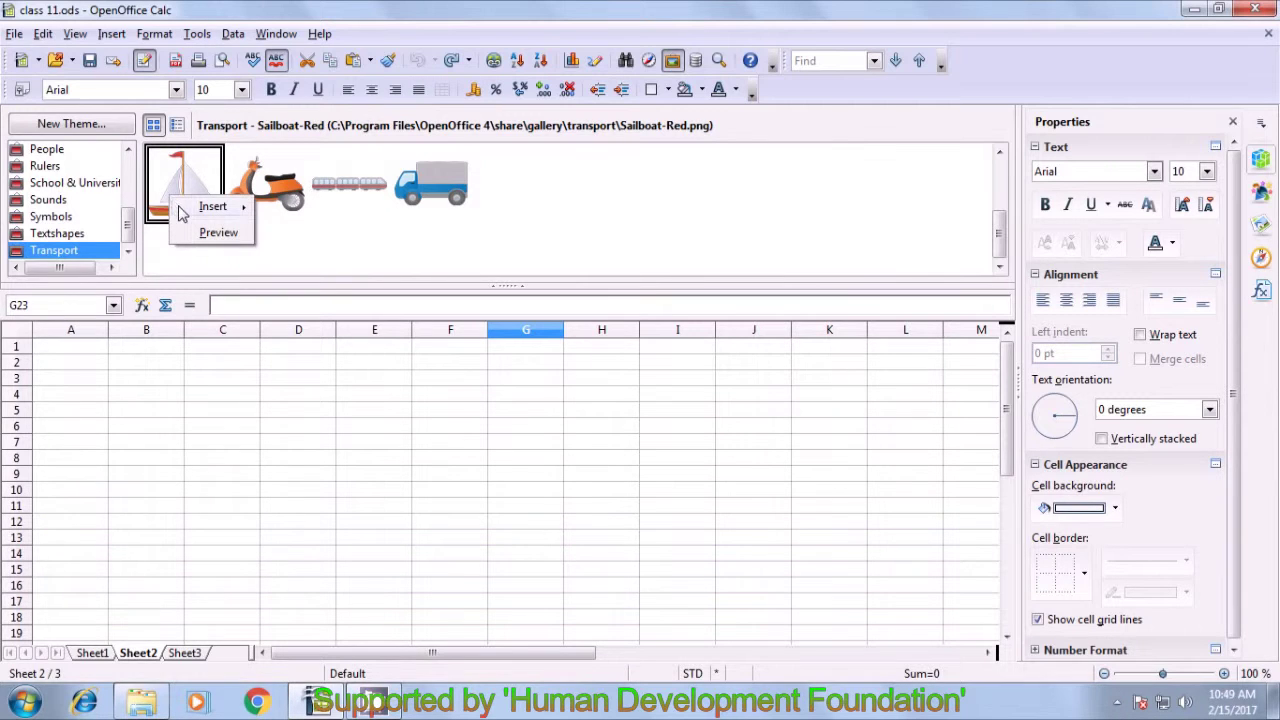
mouse_move(181, 210)
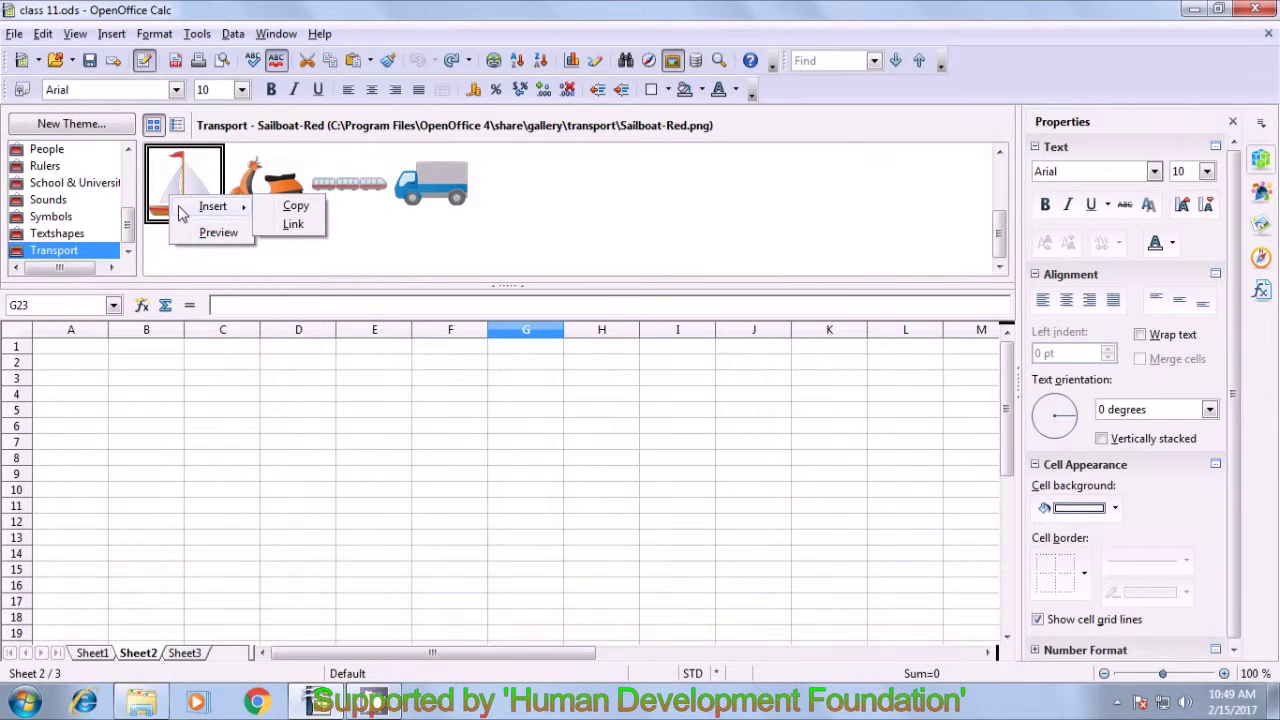
click(303, 238)
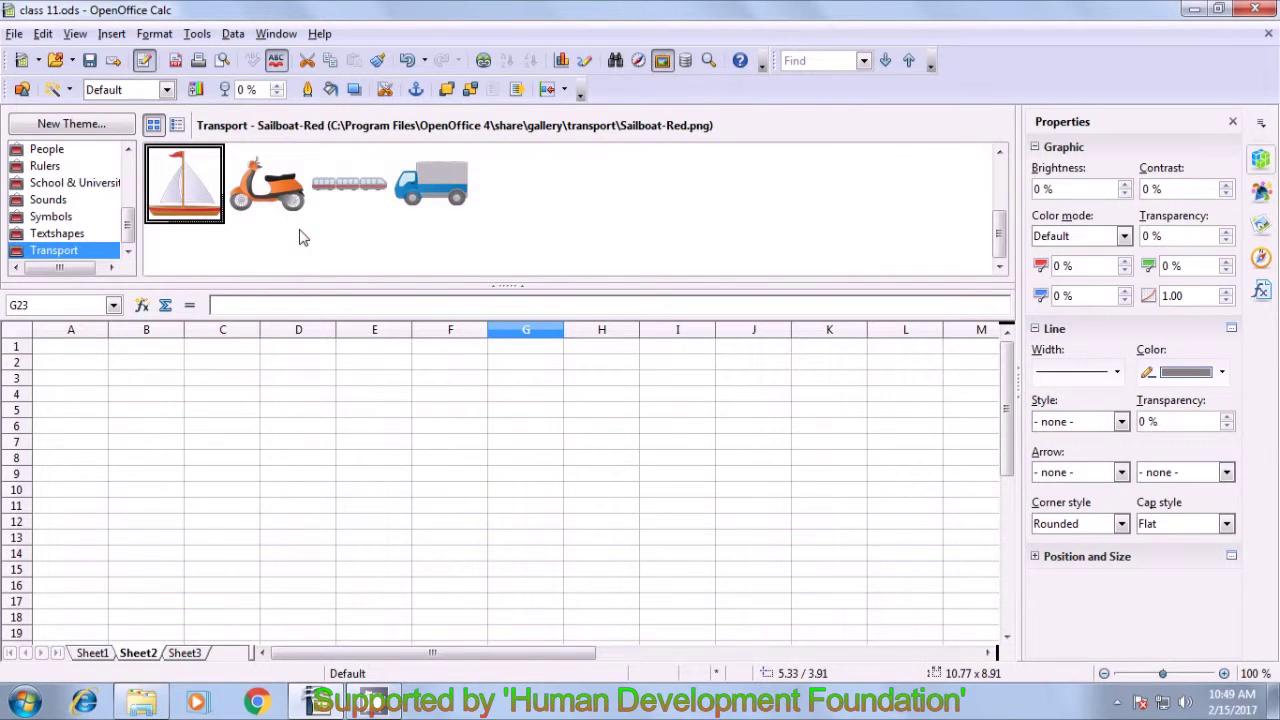
- Close the Gallery and scroll down to the sailboat picture
click(506, 290)
scroll(508, 315, down, 11)
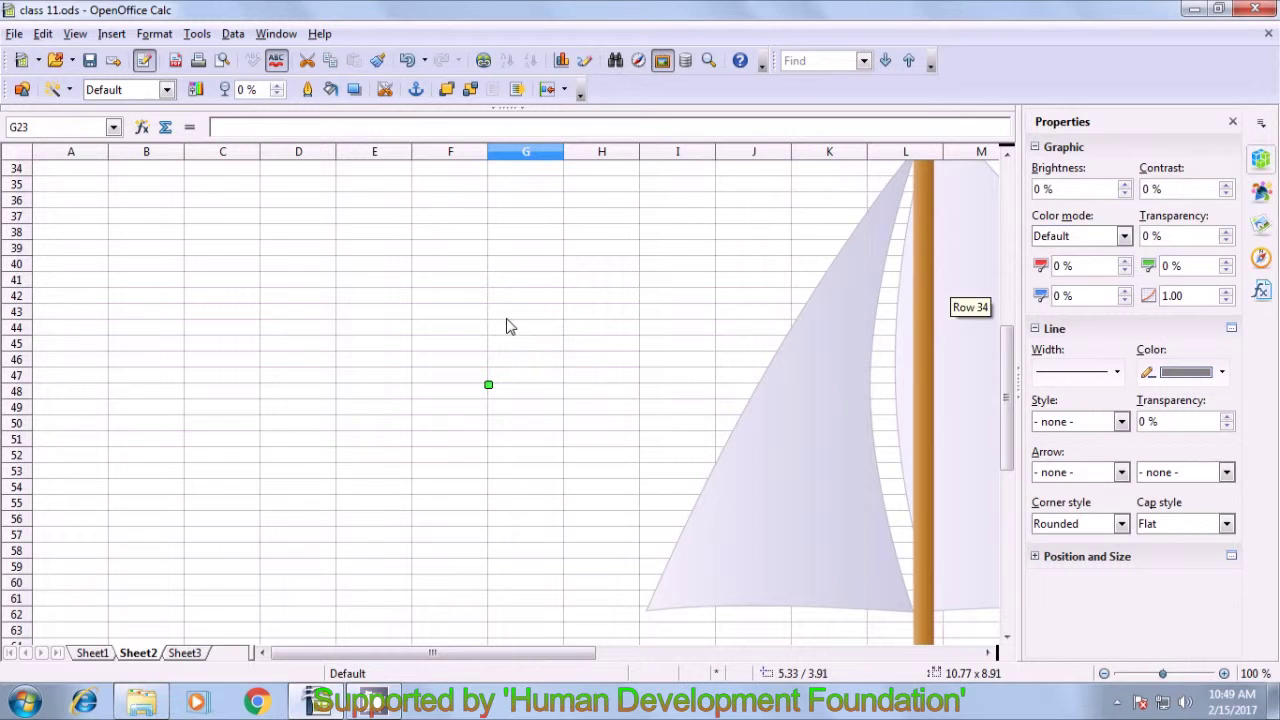
drag(520, 652, 705, 657)
scroll(640, 531, down, 5)
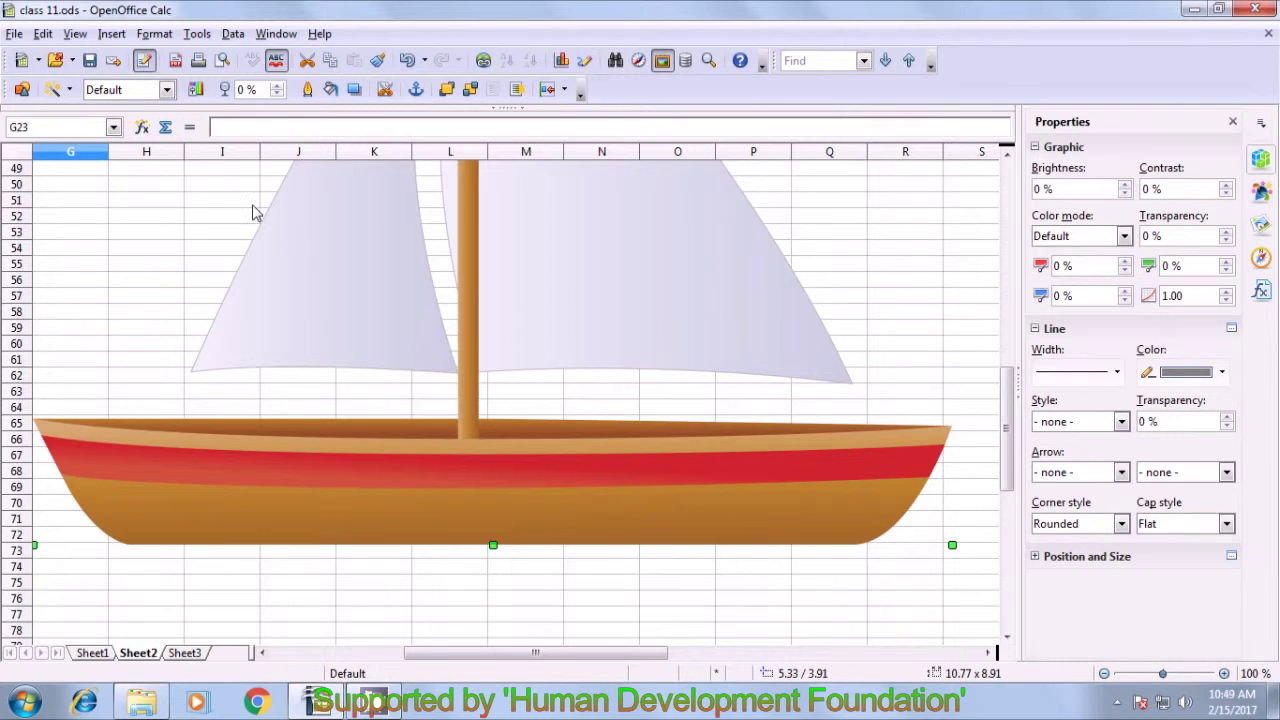
- Send the sailboat picture to the background with Format > Arrange > To Background
click(198, 36)
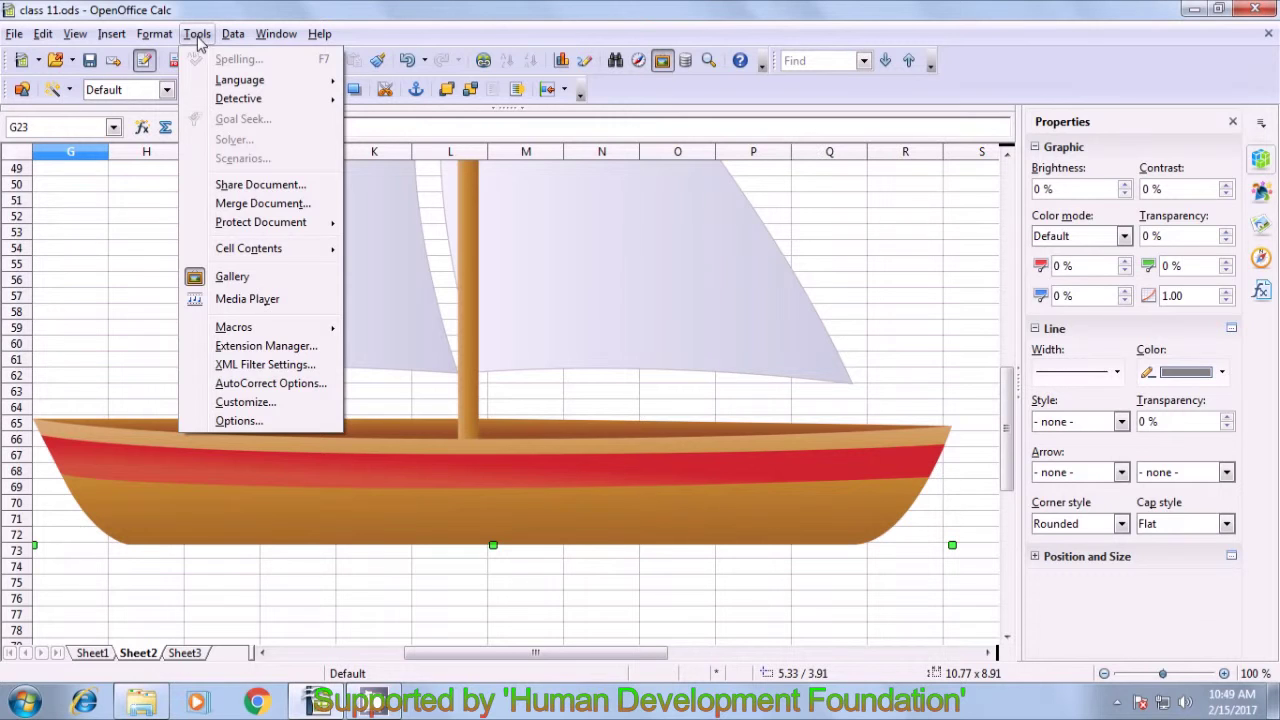
mouse_move(165, 36)
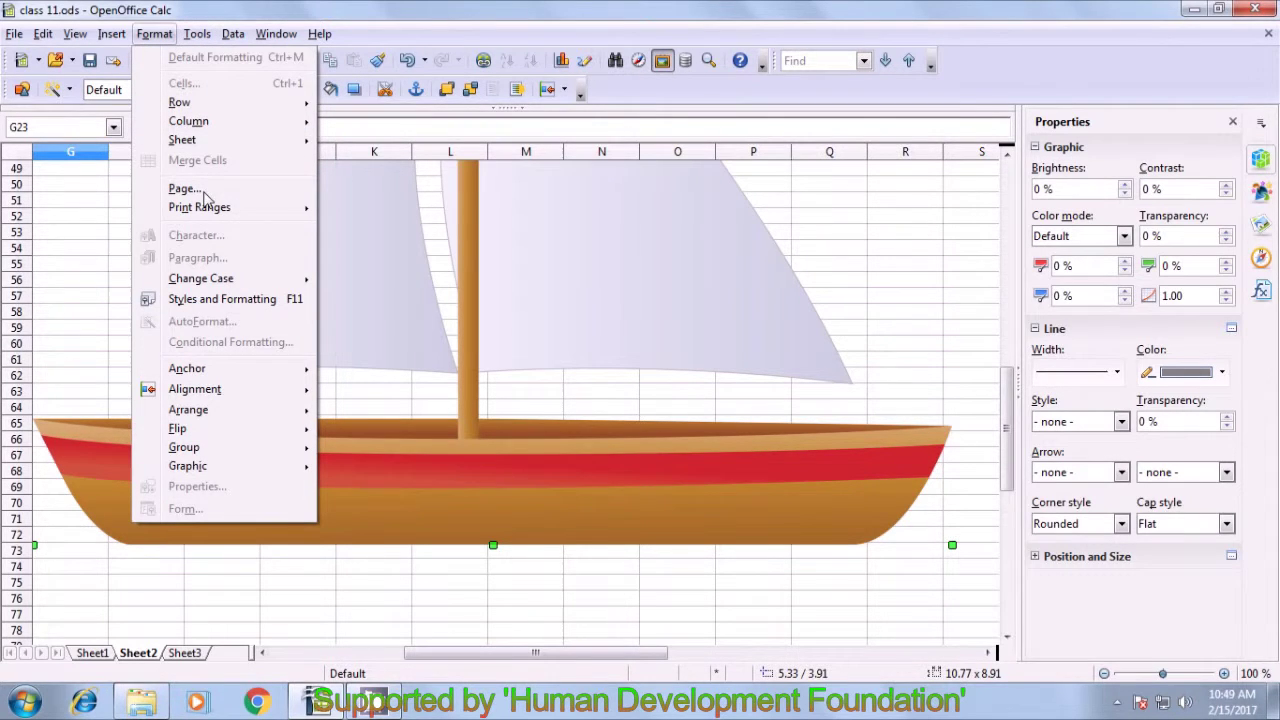
mouse_move(232, 420)
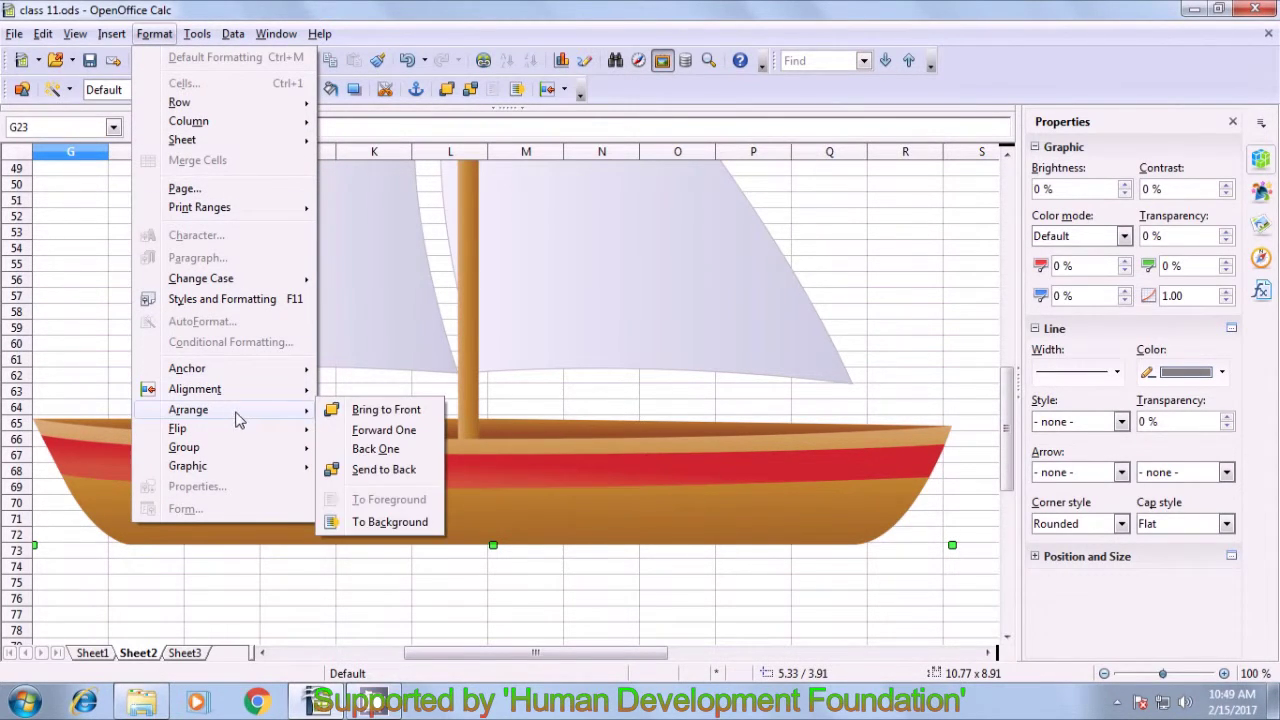
click(371, 522)
click(358, 581)
scroll(354, 576, up, 14)
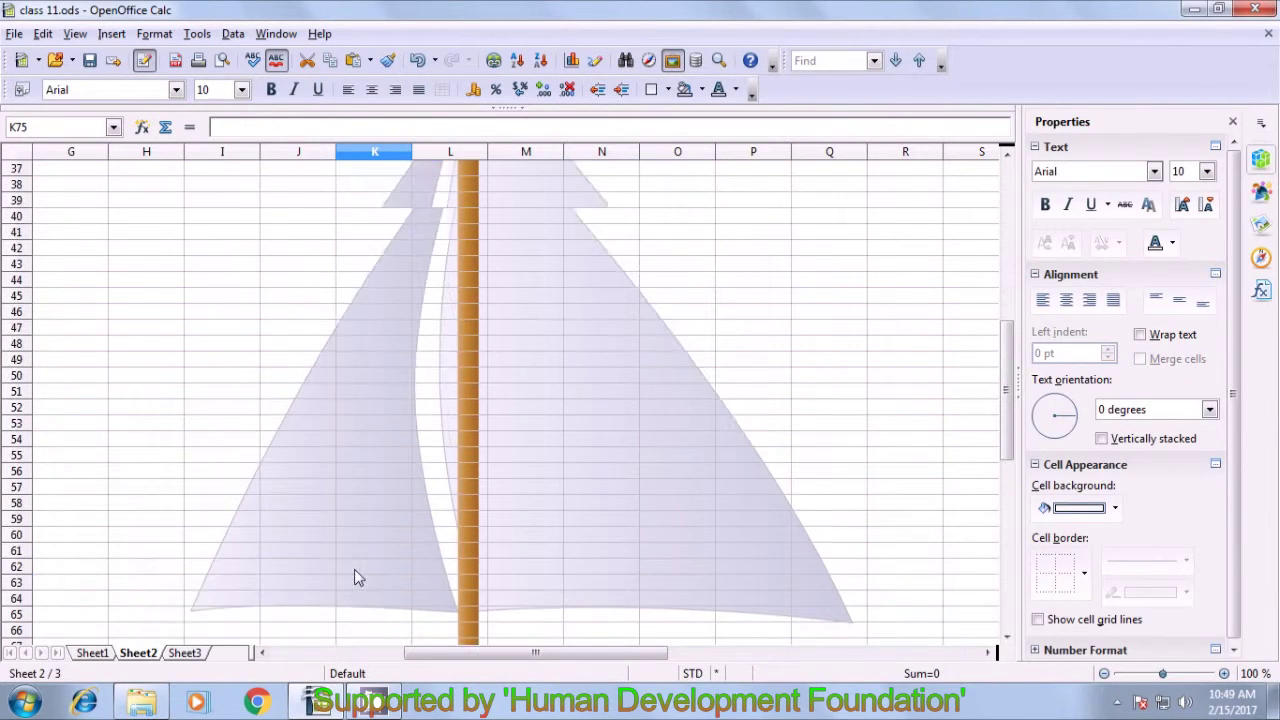
scroll(410, 528, down, 9)
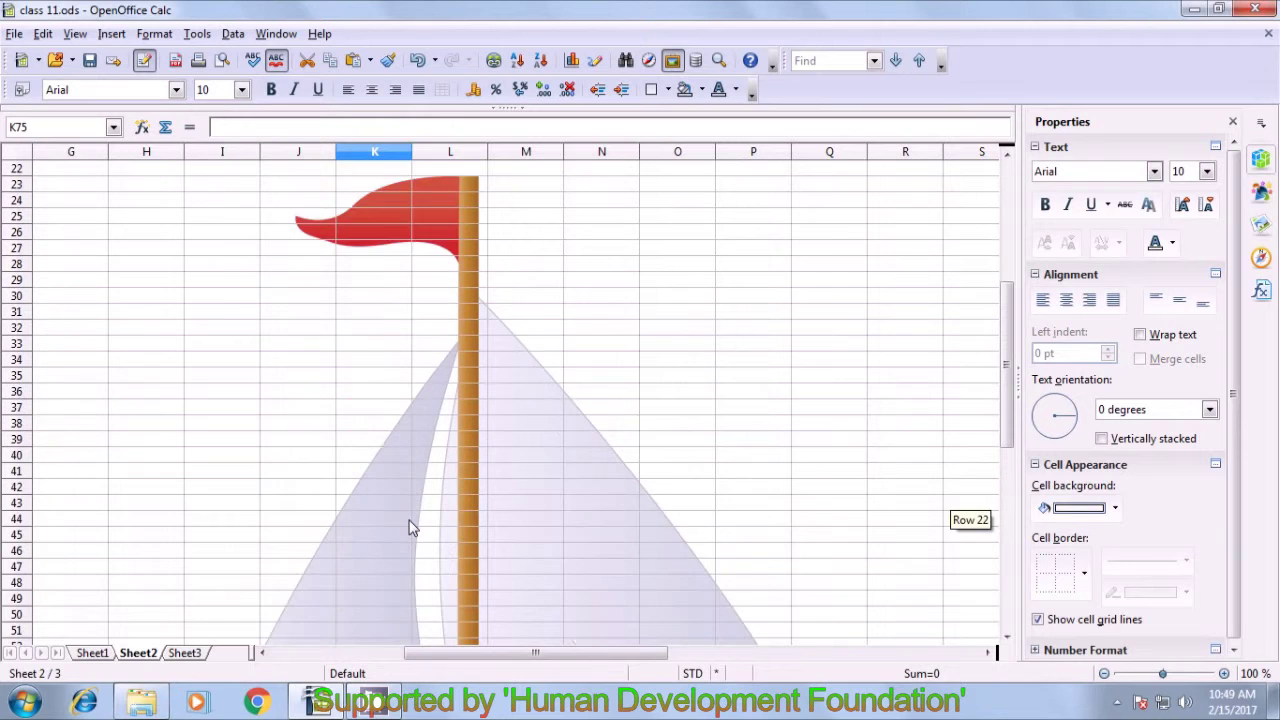
scroll(413, 509, down, 5)
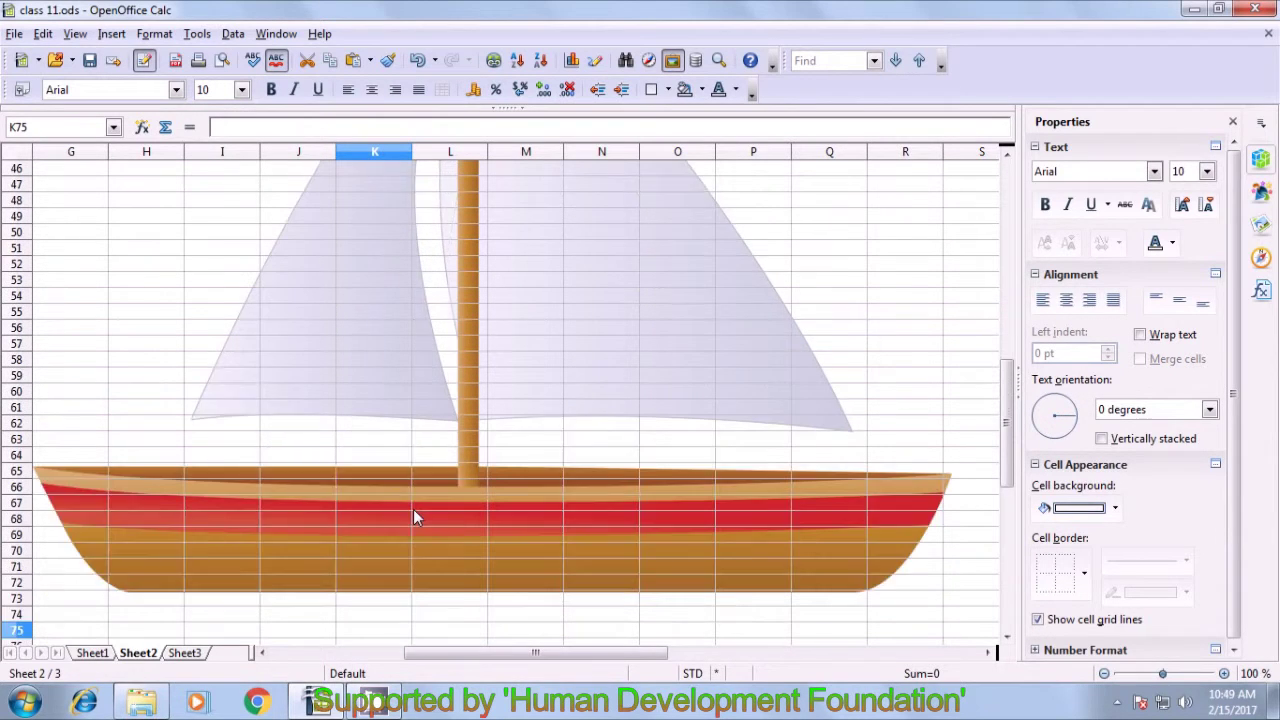
click(223, 460)
click(245, 487)
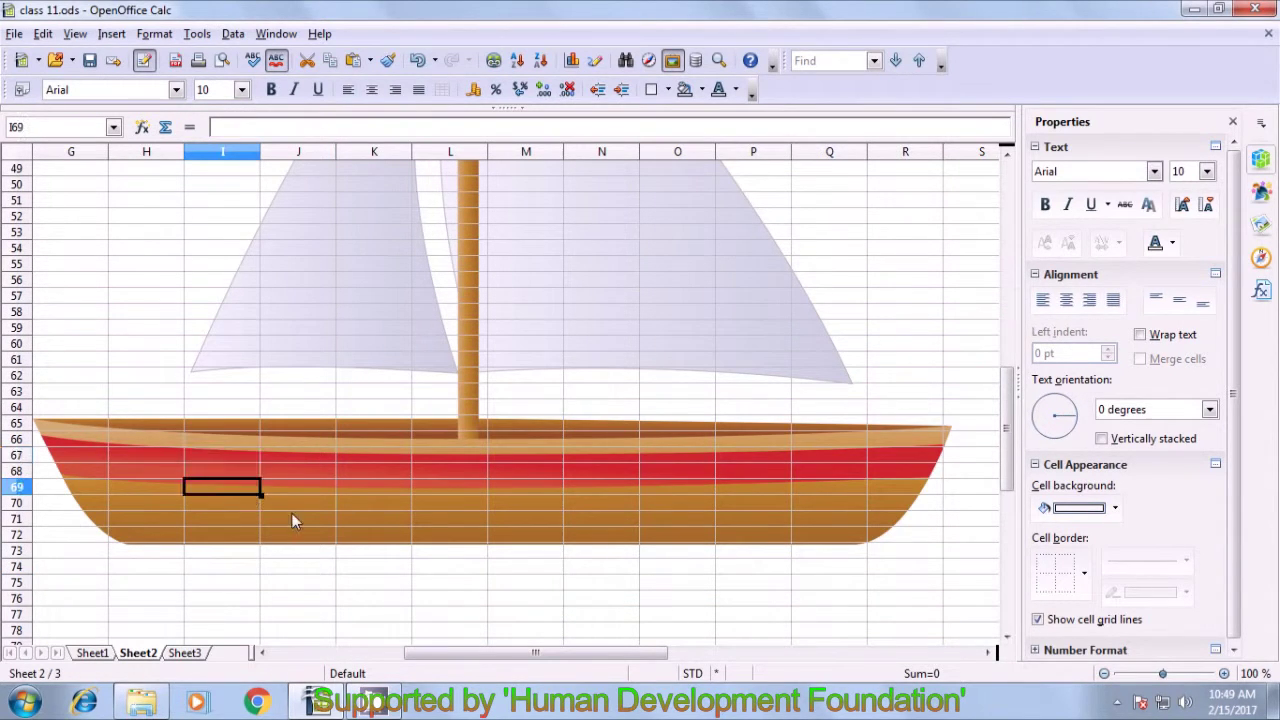
click(374, 488)
click(362, 328)
click(322, 284)
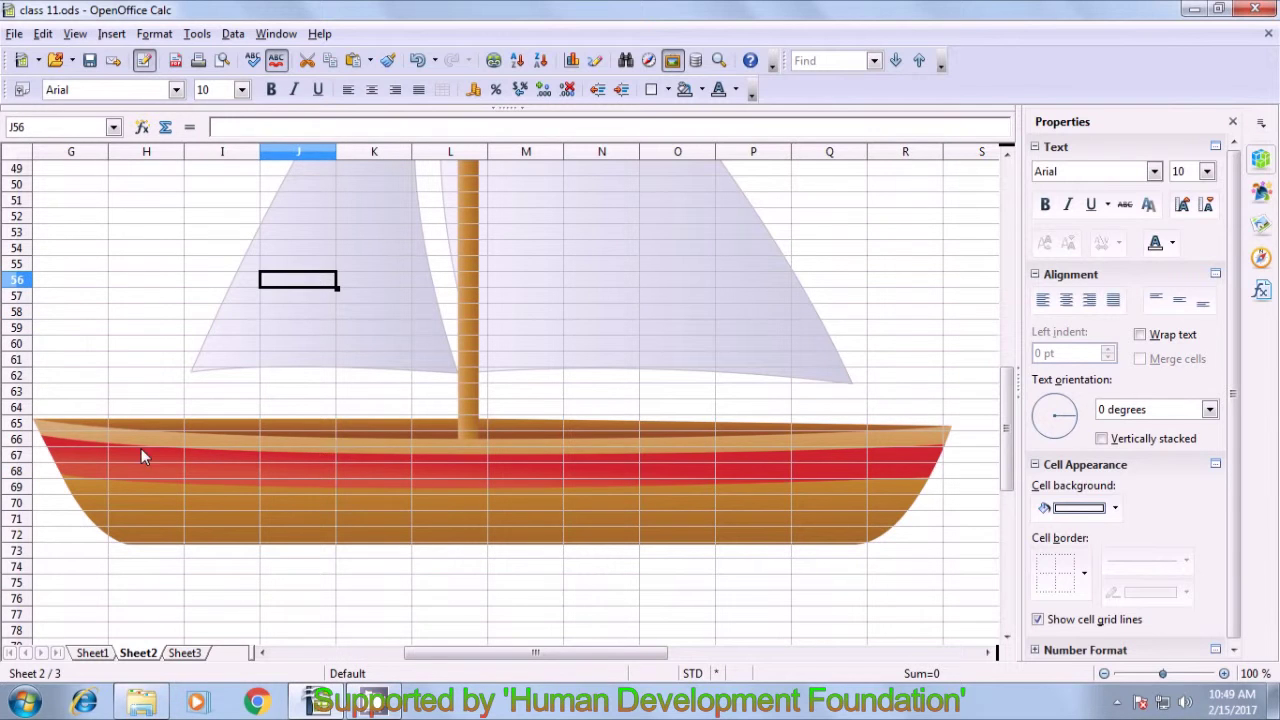
click(106, 428)
click(137, 503)
click(306, 518)
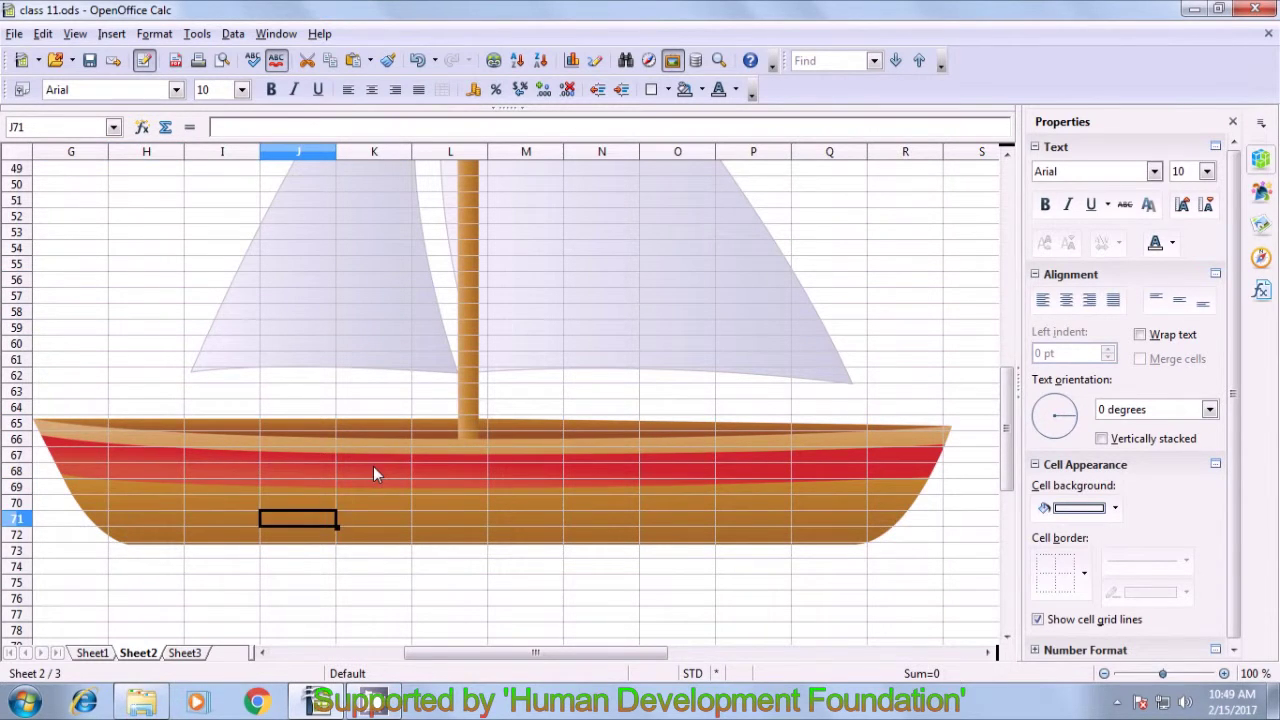
click(374, 472)
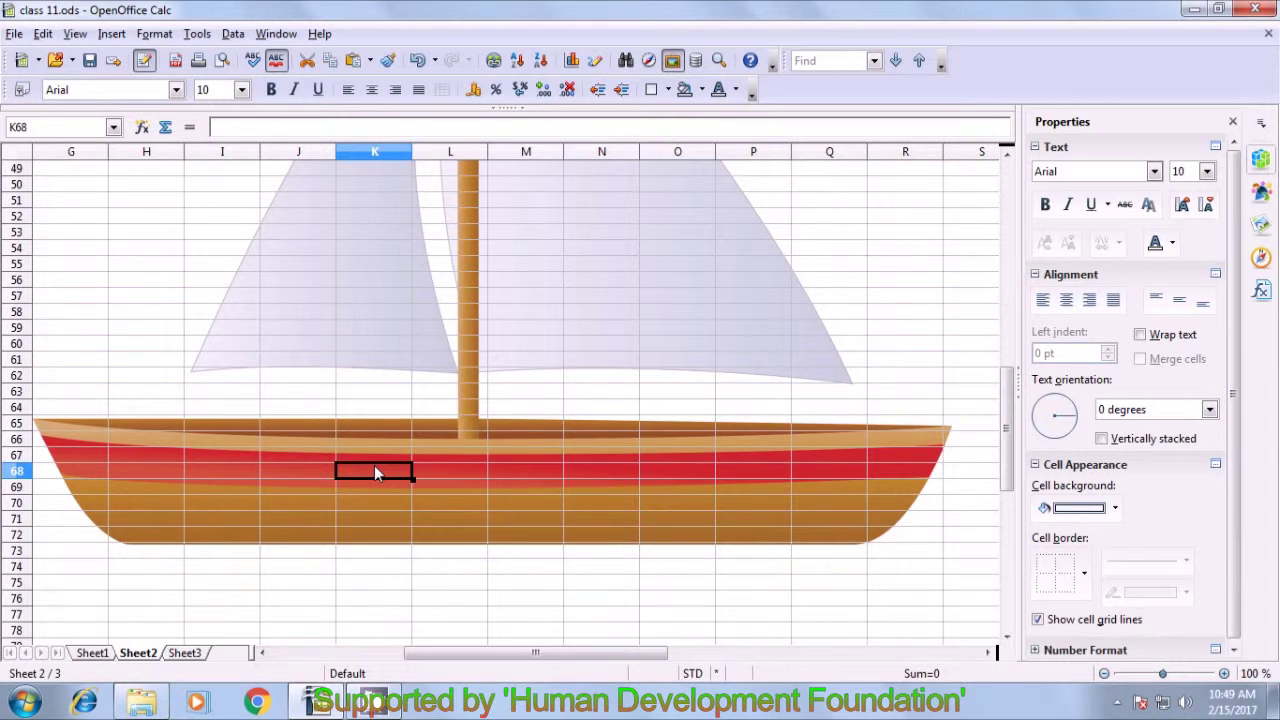
click(1118, 704)
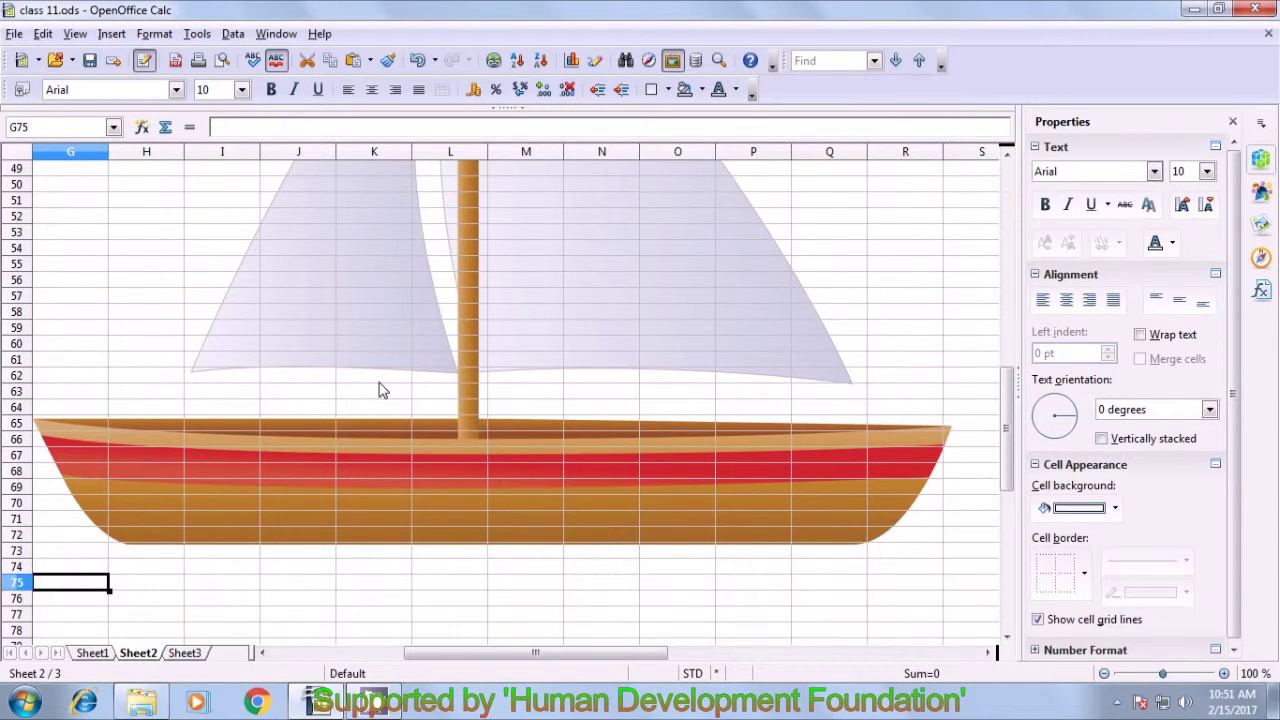
click(92, 652)
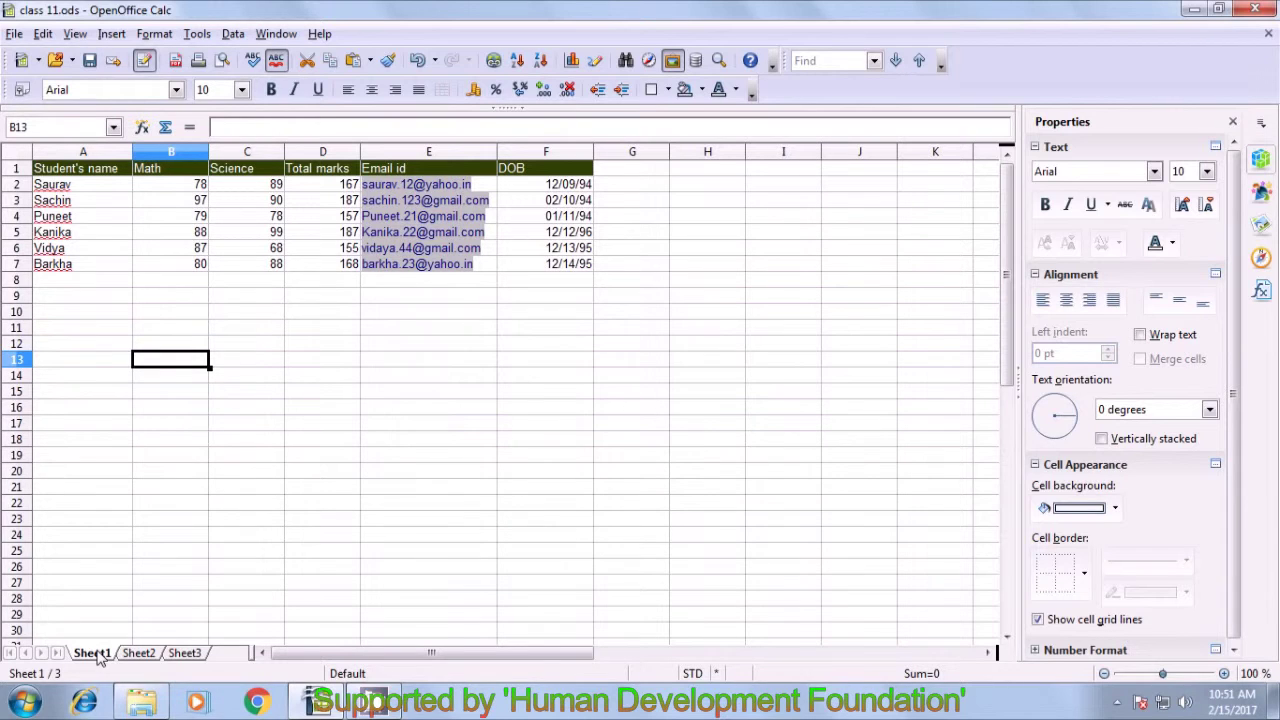
- Enter the new student's name in A8 with Math 77 and Science 87
click(78, 285)
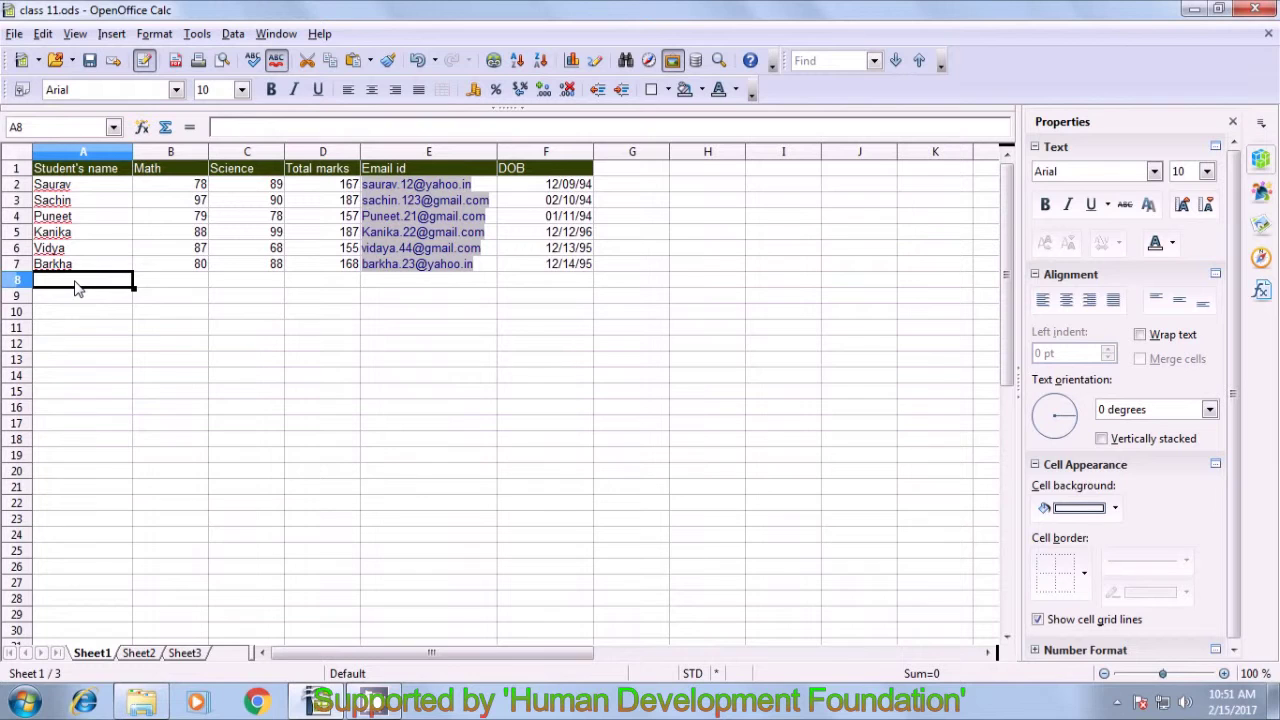
text(Kni)
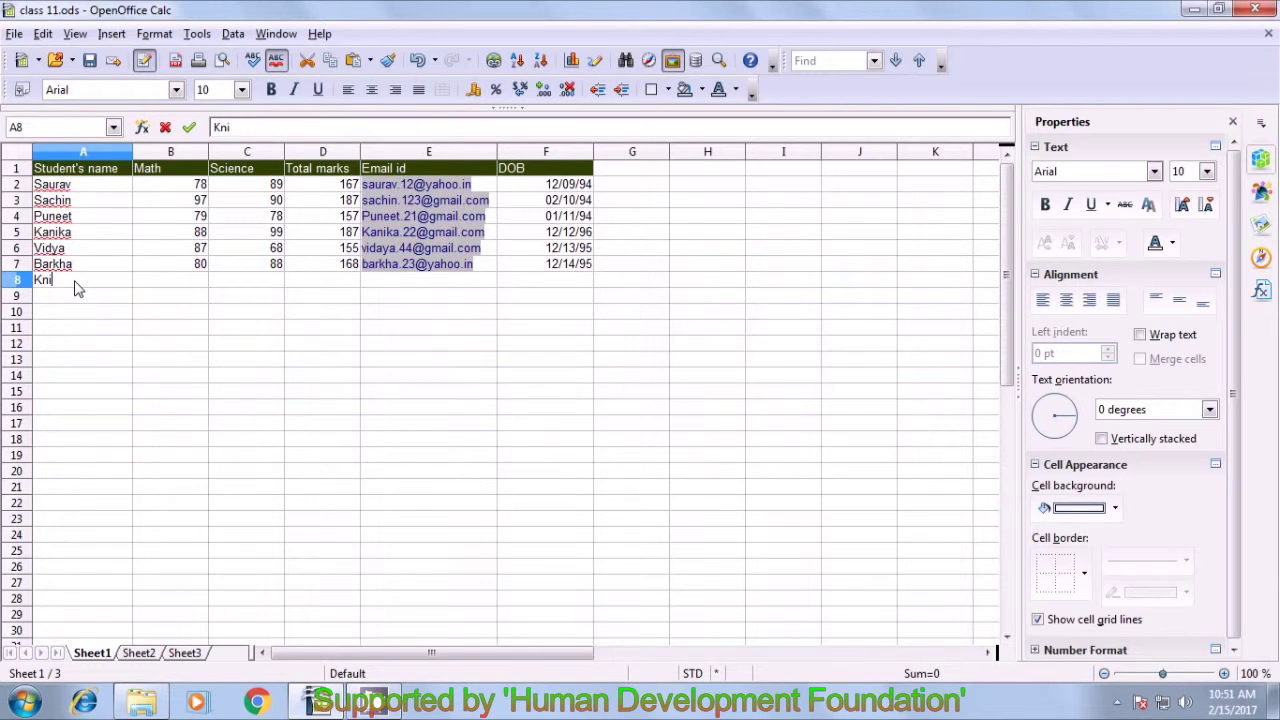
key(BackSpace)
key(BackSpace)
text(anika)
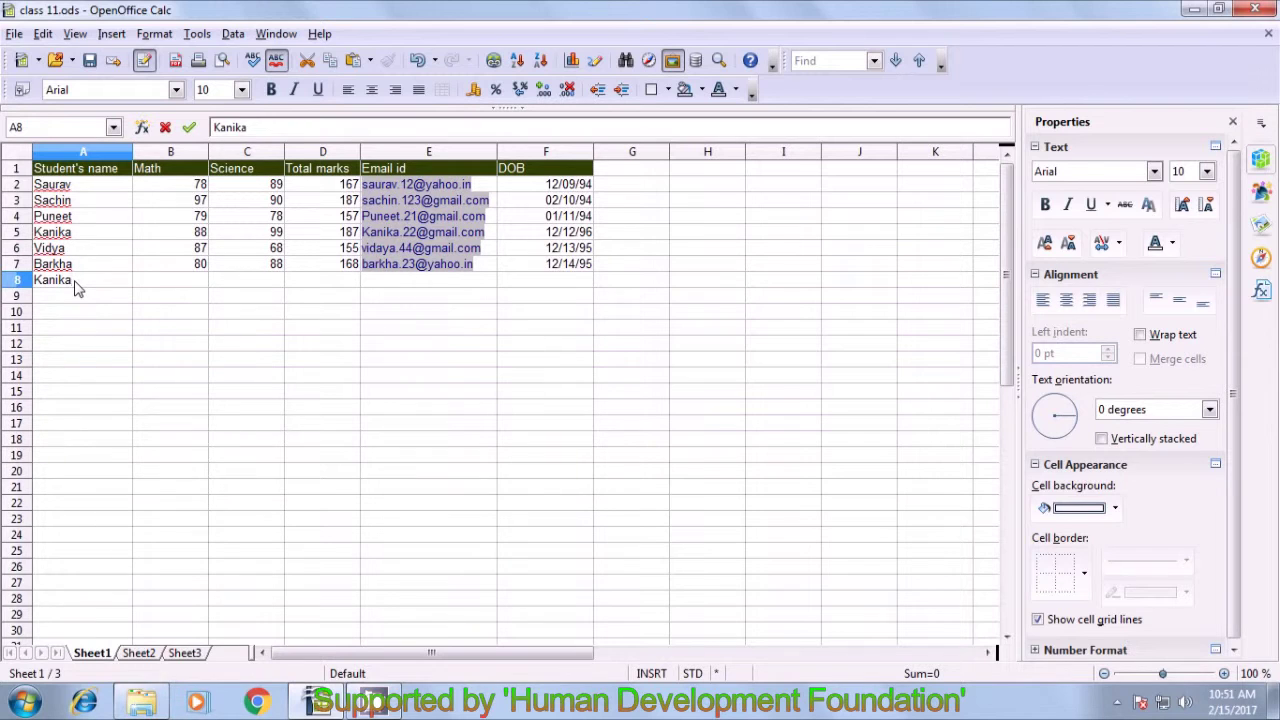
key(Tab)
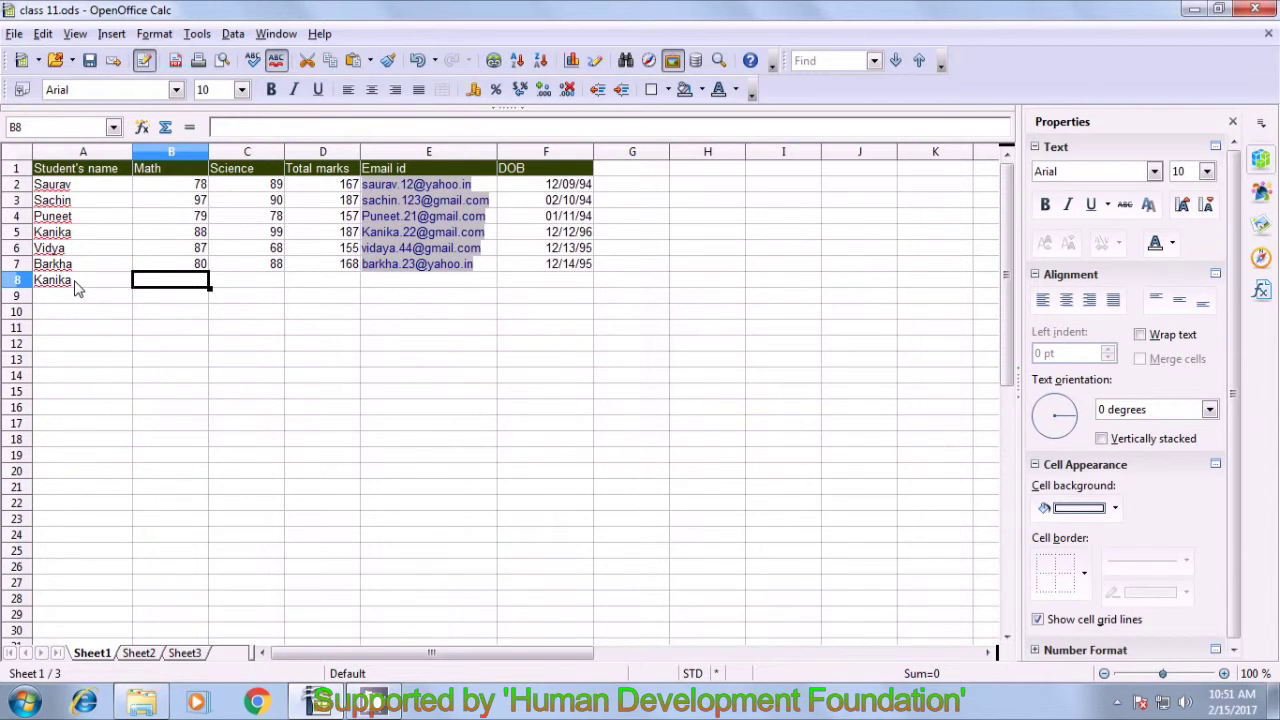
text(77)
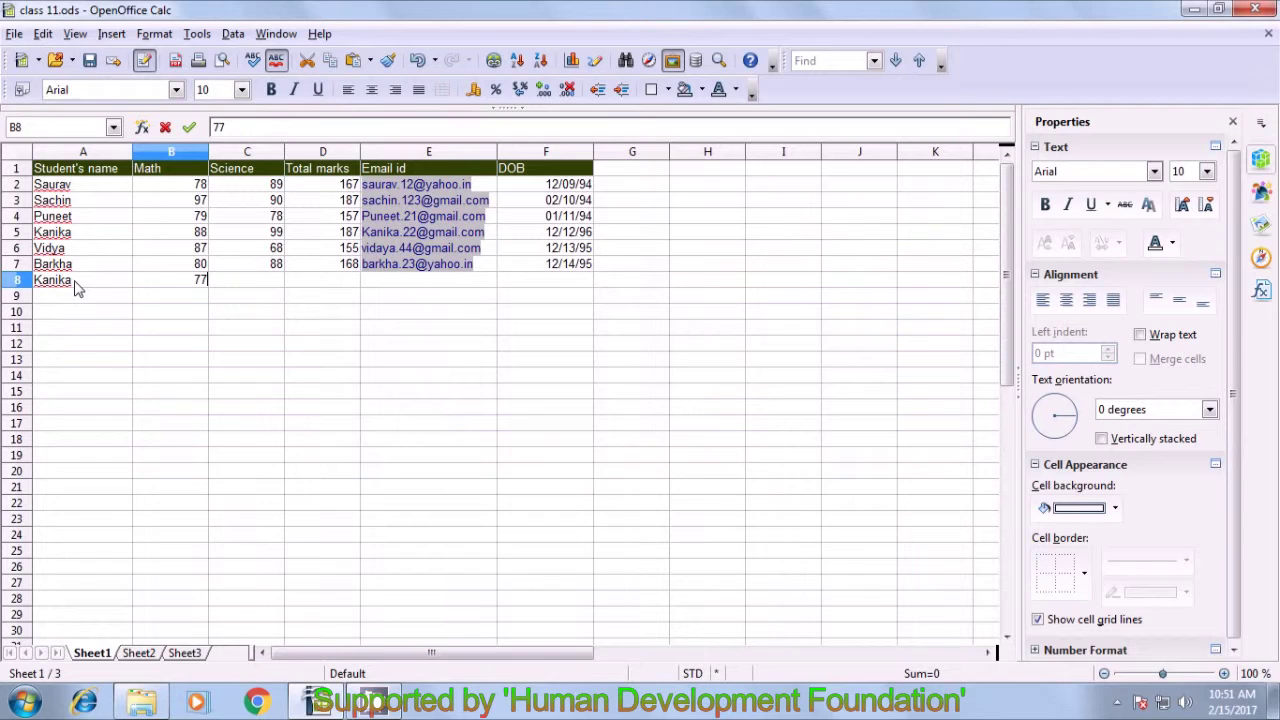
key(Tab)
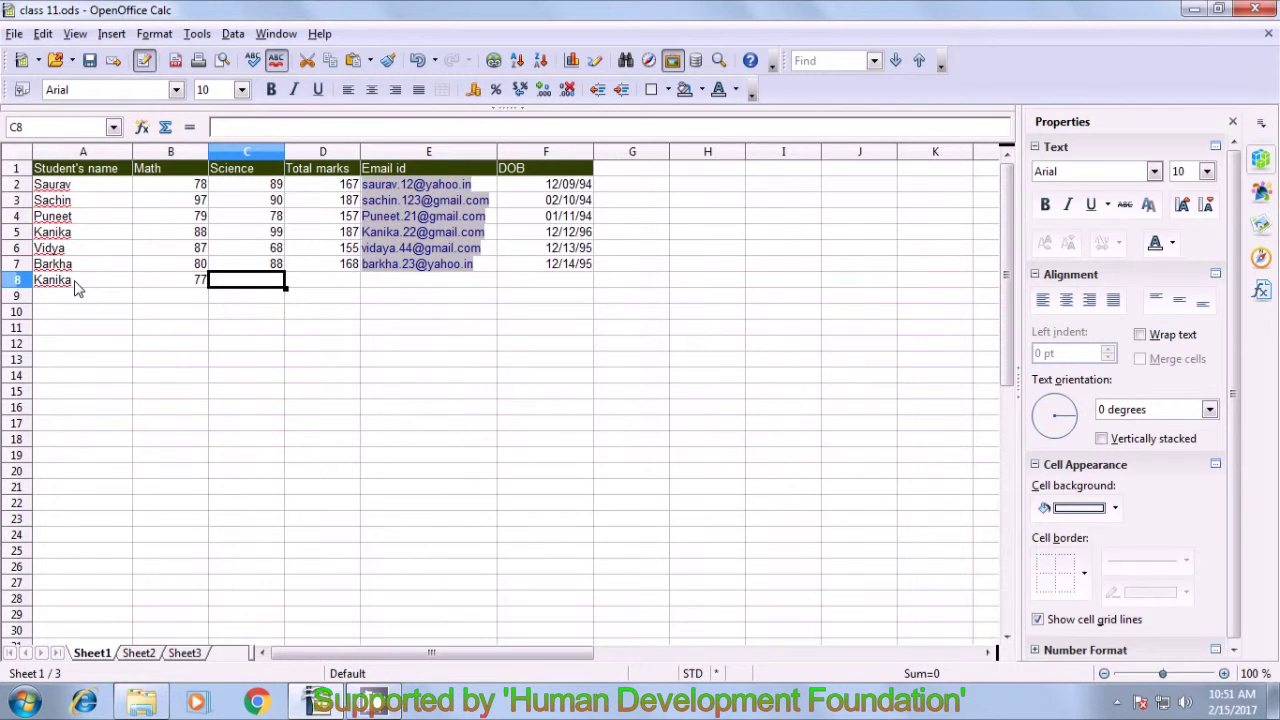
text(87)
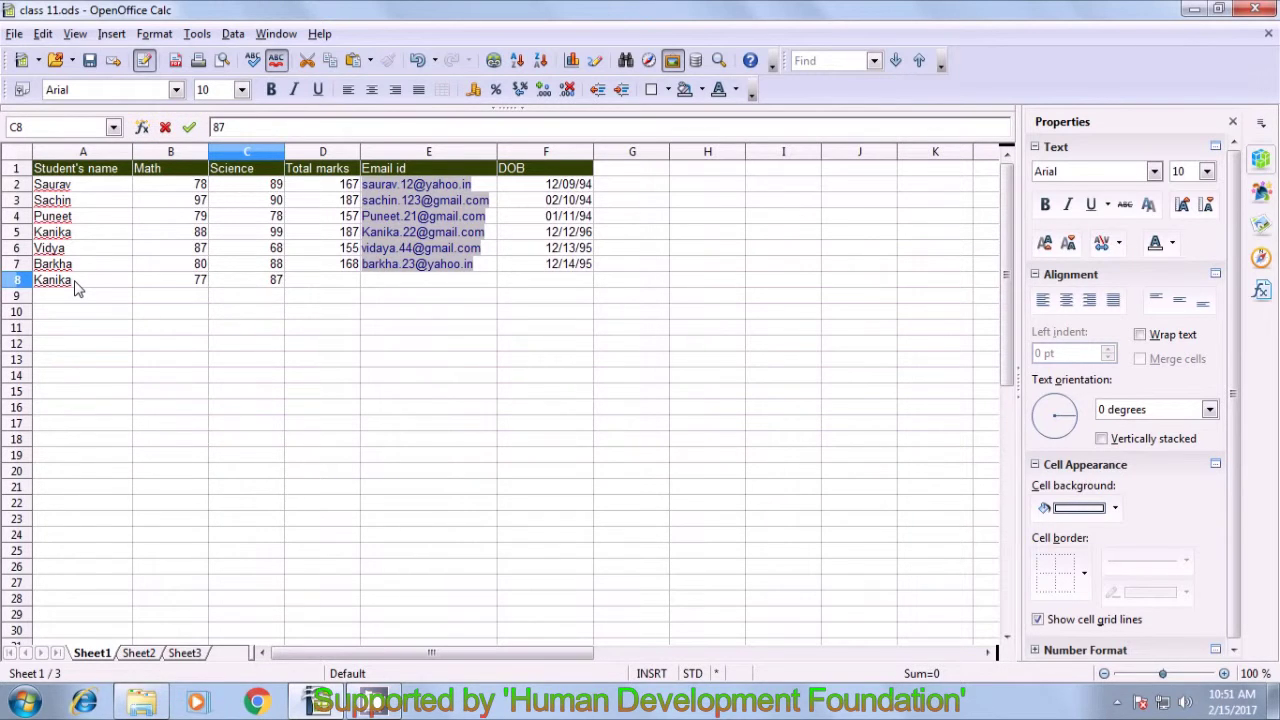
click(330, 281)
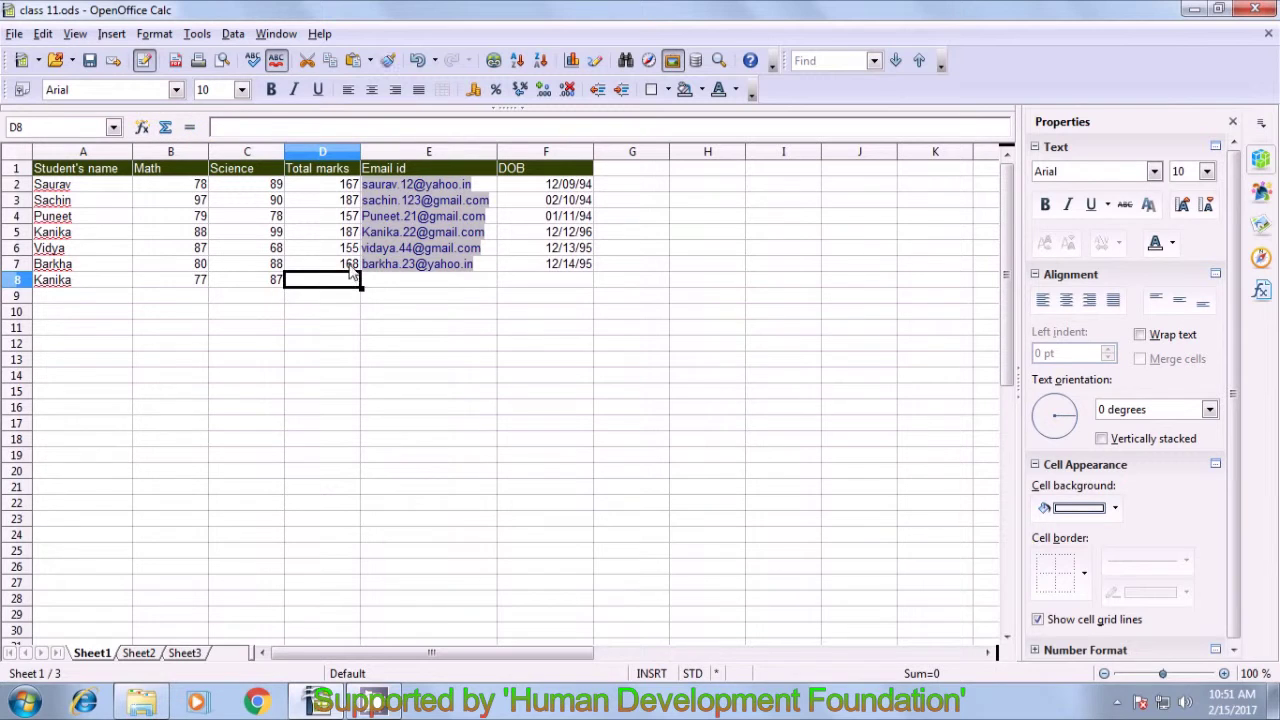
click(349, 266)
drag(360, 272, 361, 286)
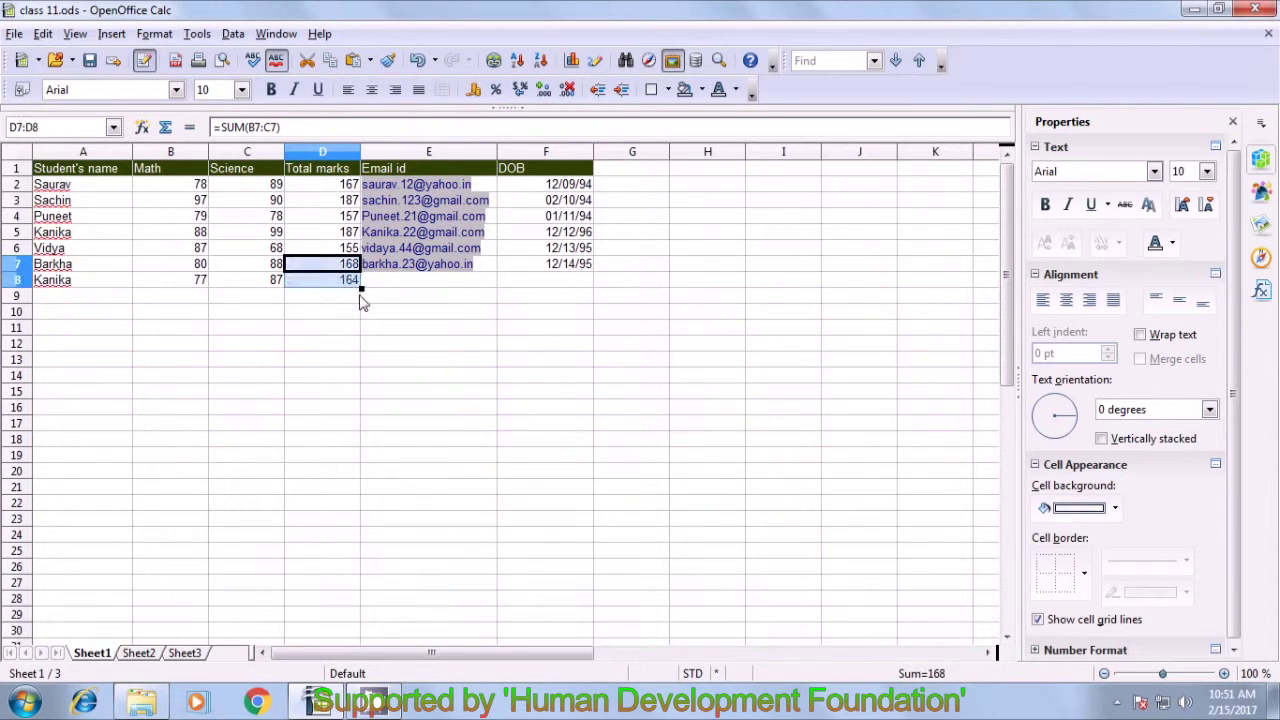
click(355, 313)
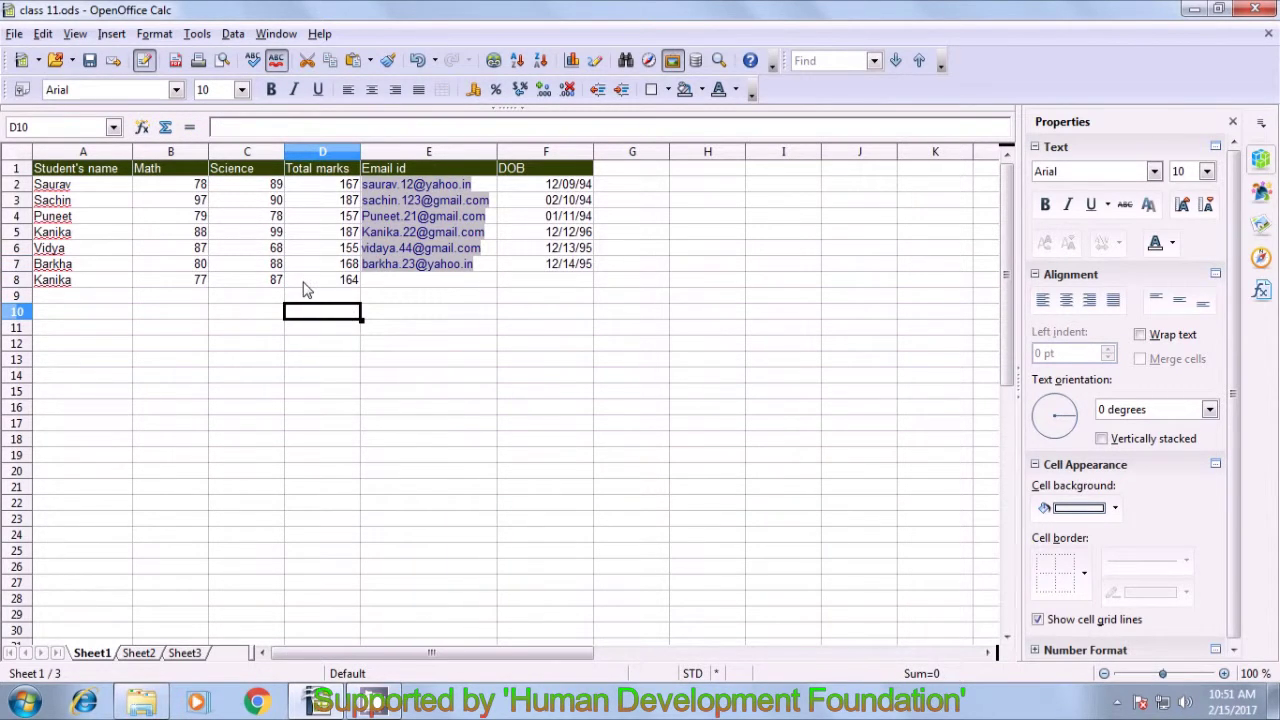
click(390, 284)
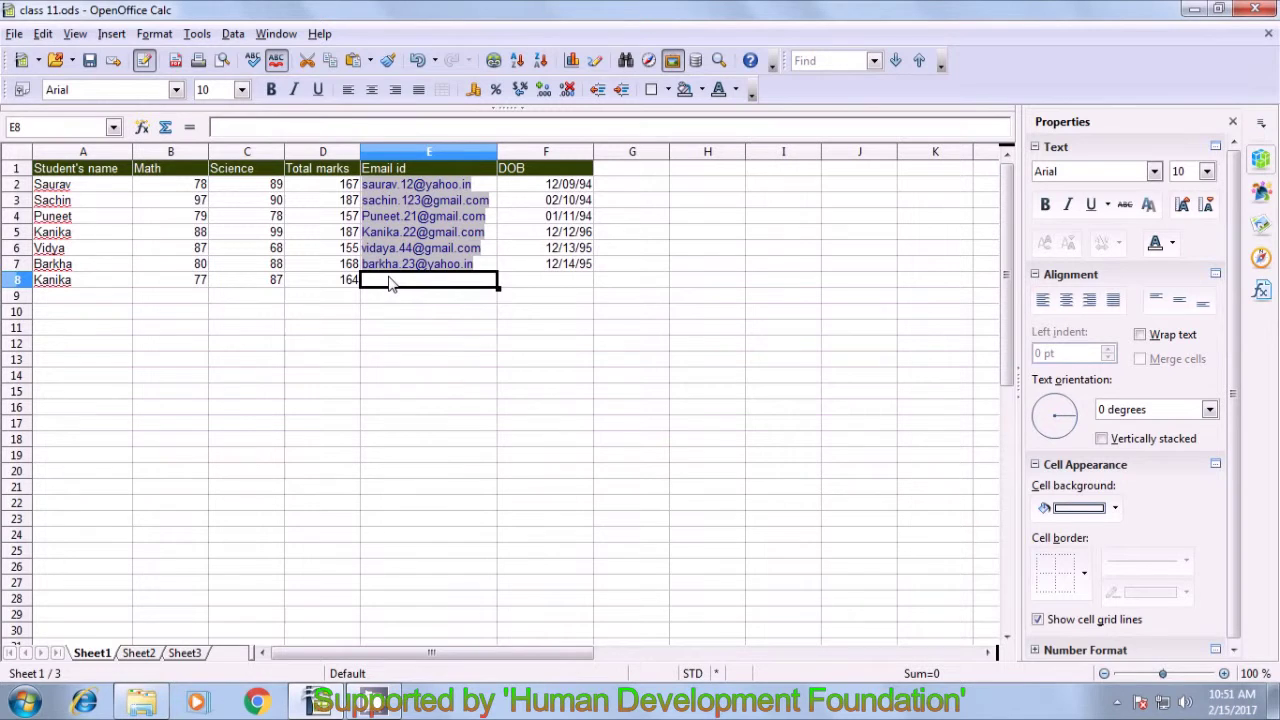
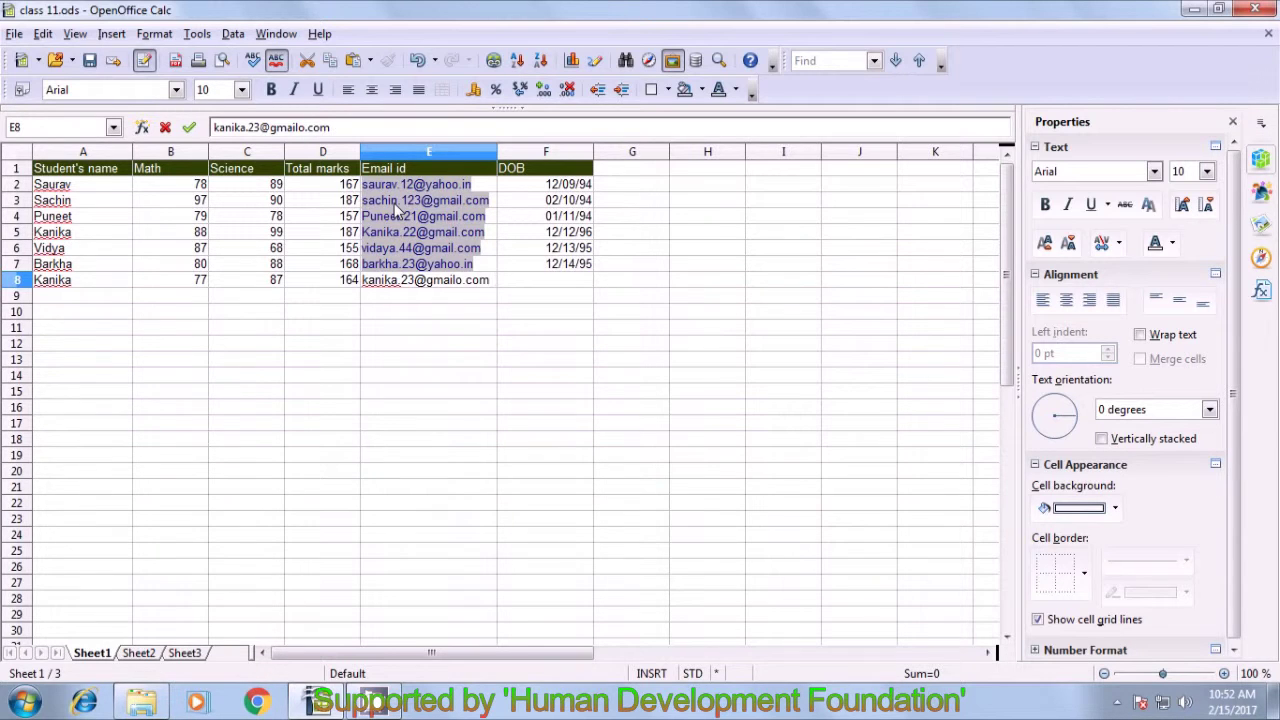
key(Tab)
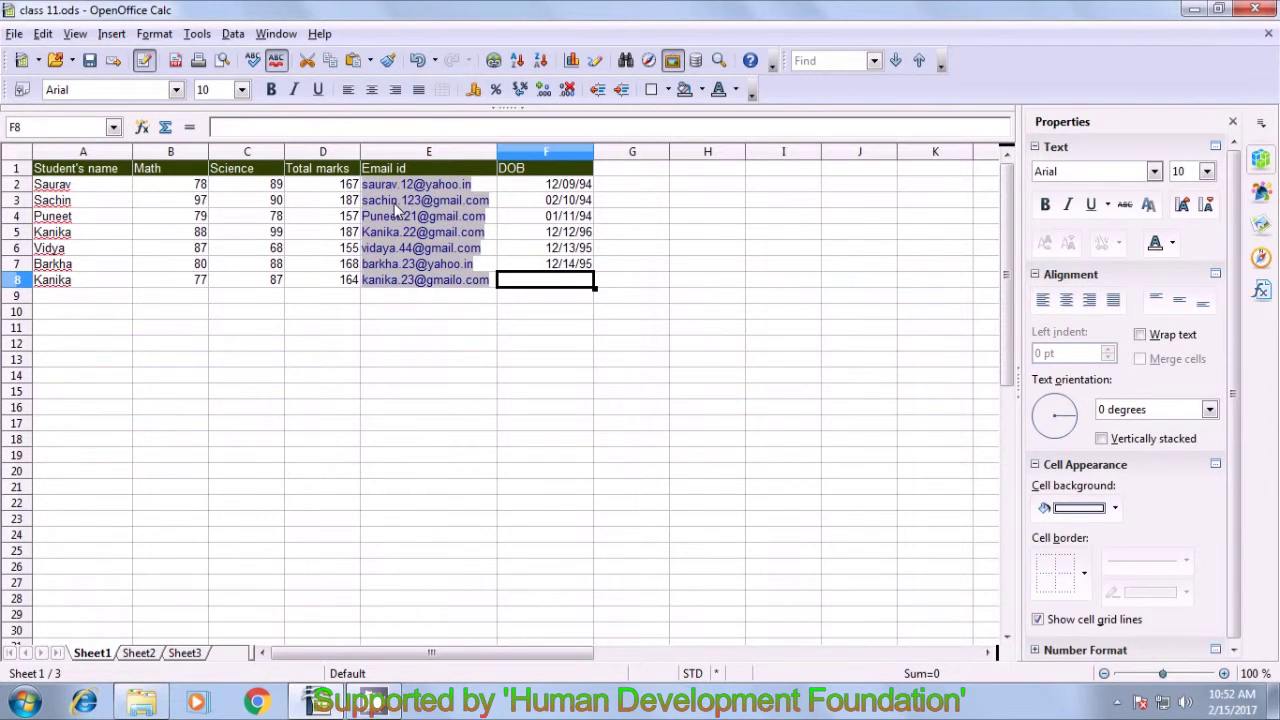
text(23)
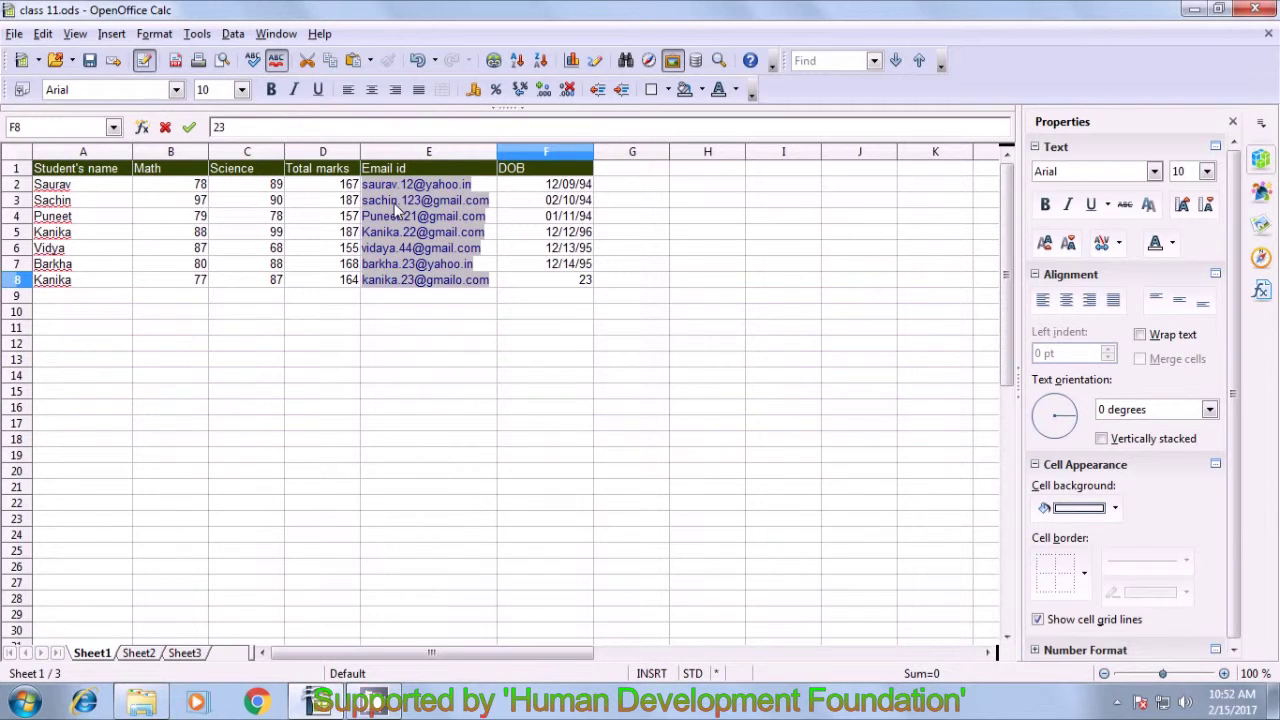
key(BackSpace)
text(/)
text(23/)
text(1)
text(99)
text(3)
key(Return)
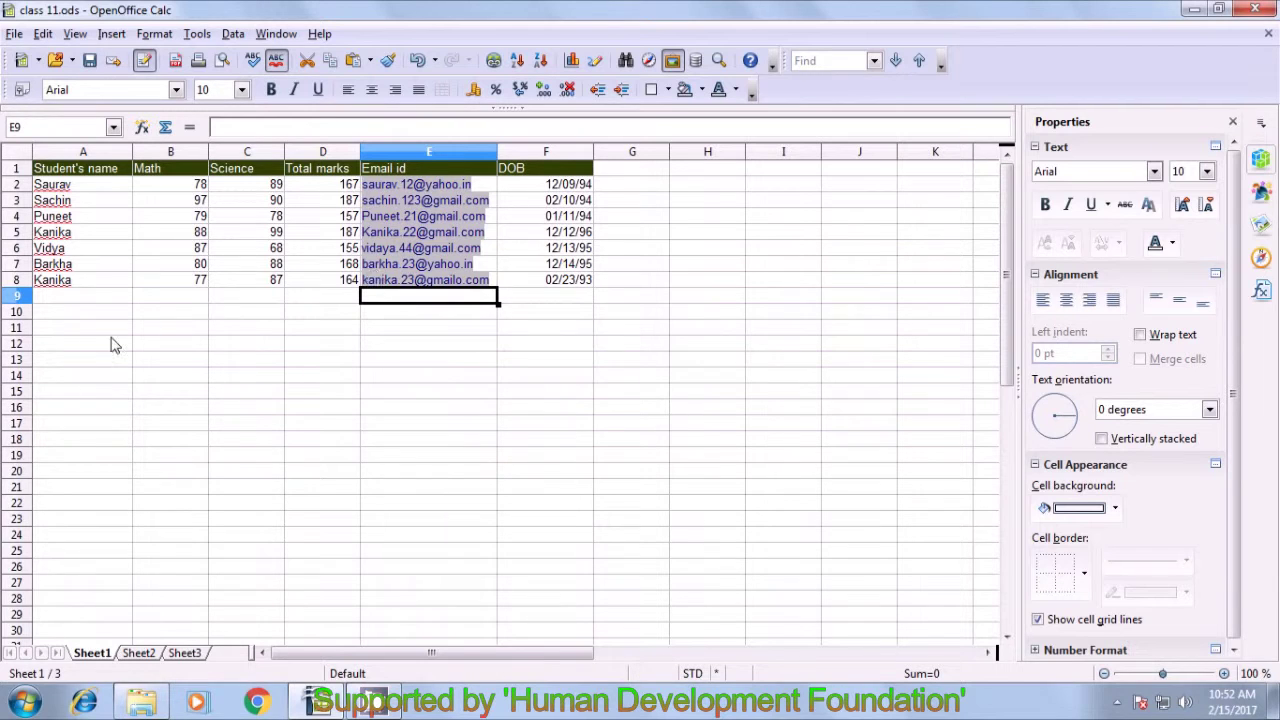
- Repeat the row-8 student's name in A12 using autocomplete, then move to B13
click(65, 236)
click(65, 282)
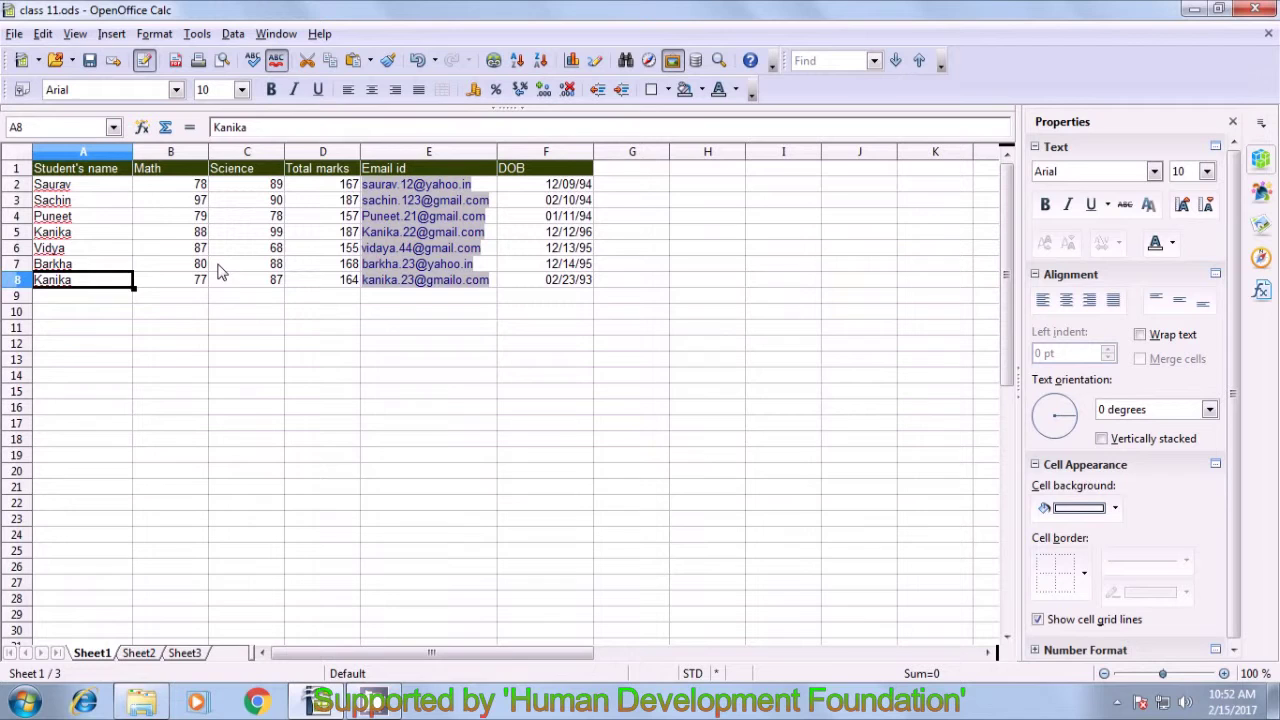
click(96, 346)
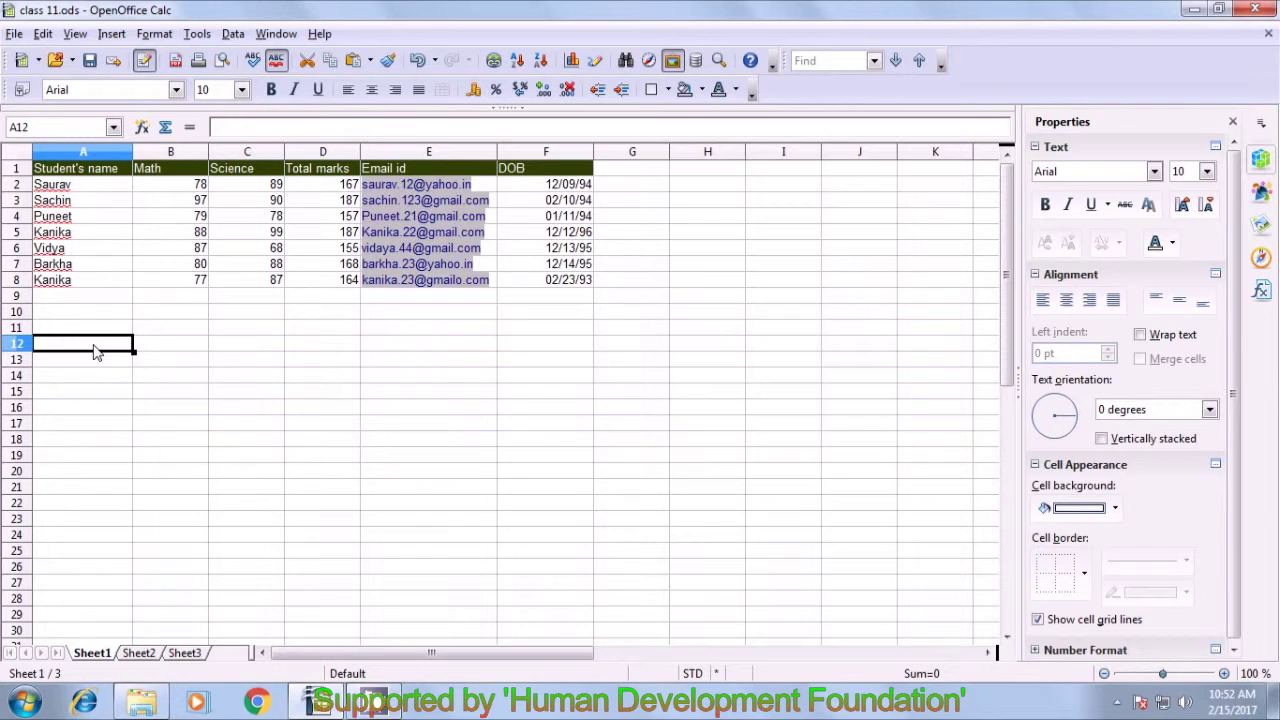
text(K)
key(Return)
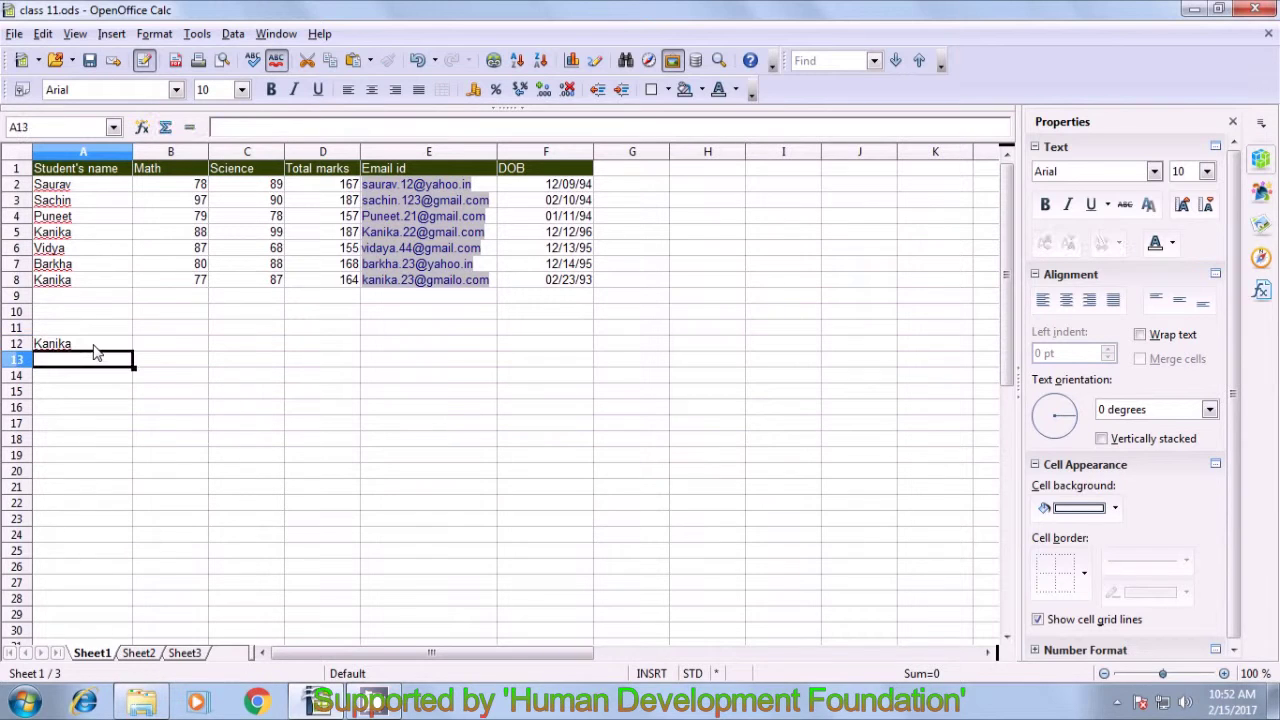
click(62, 345)
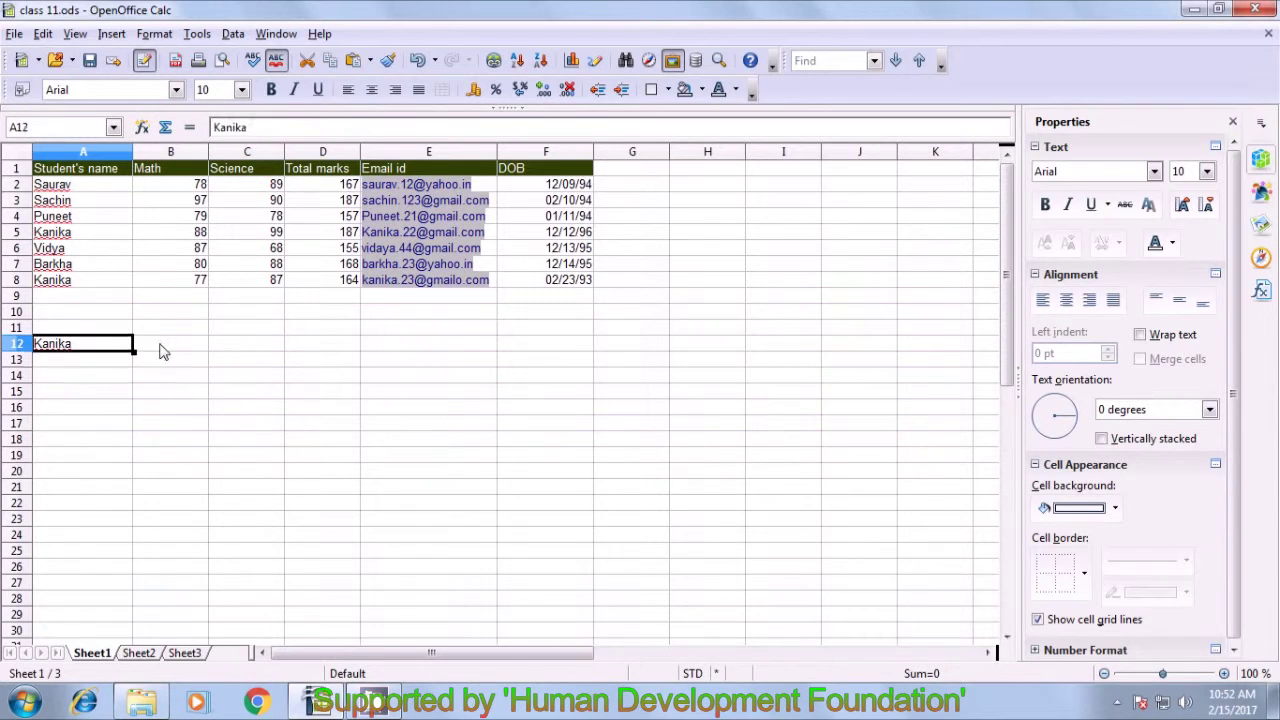
click(192, 348)
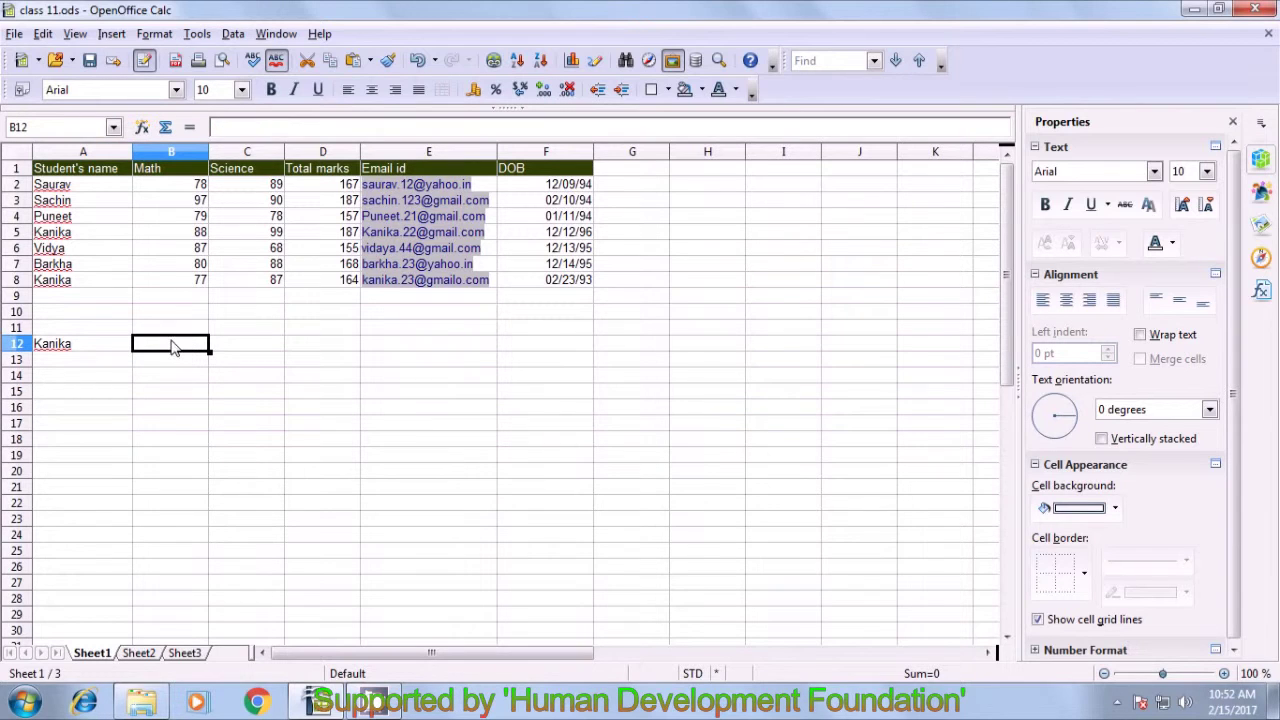
click(64, 236)
click(62, 282)
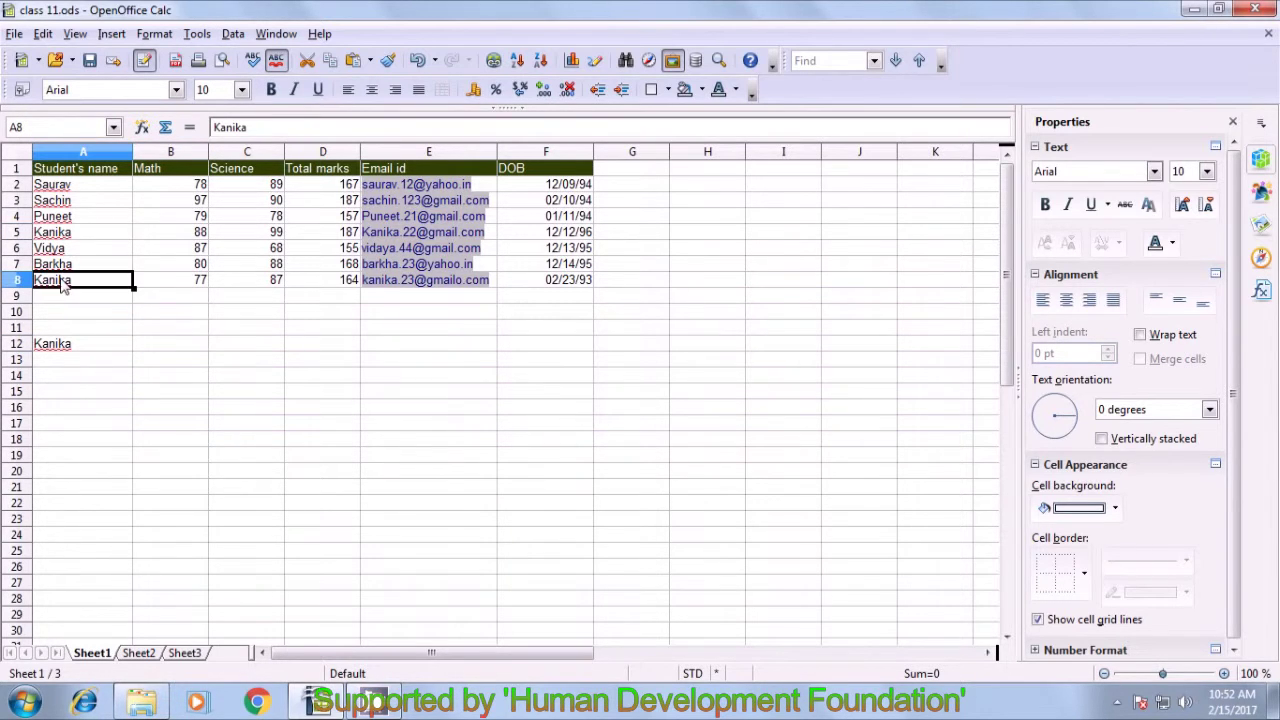
click(170, 364)
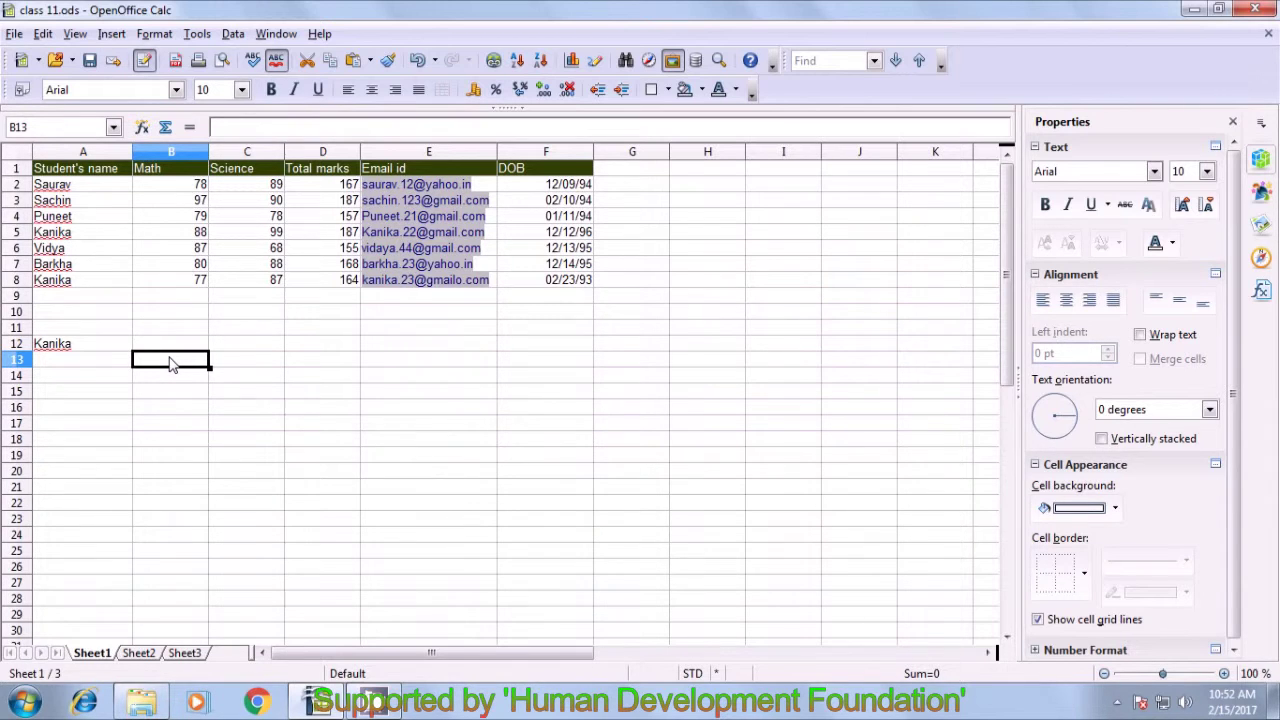
- Enter =SUMIF(A2:A8;A12;D2:D8) in B13, selecting the ranges with the mouse
text(=su)
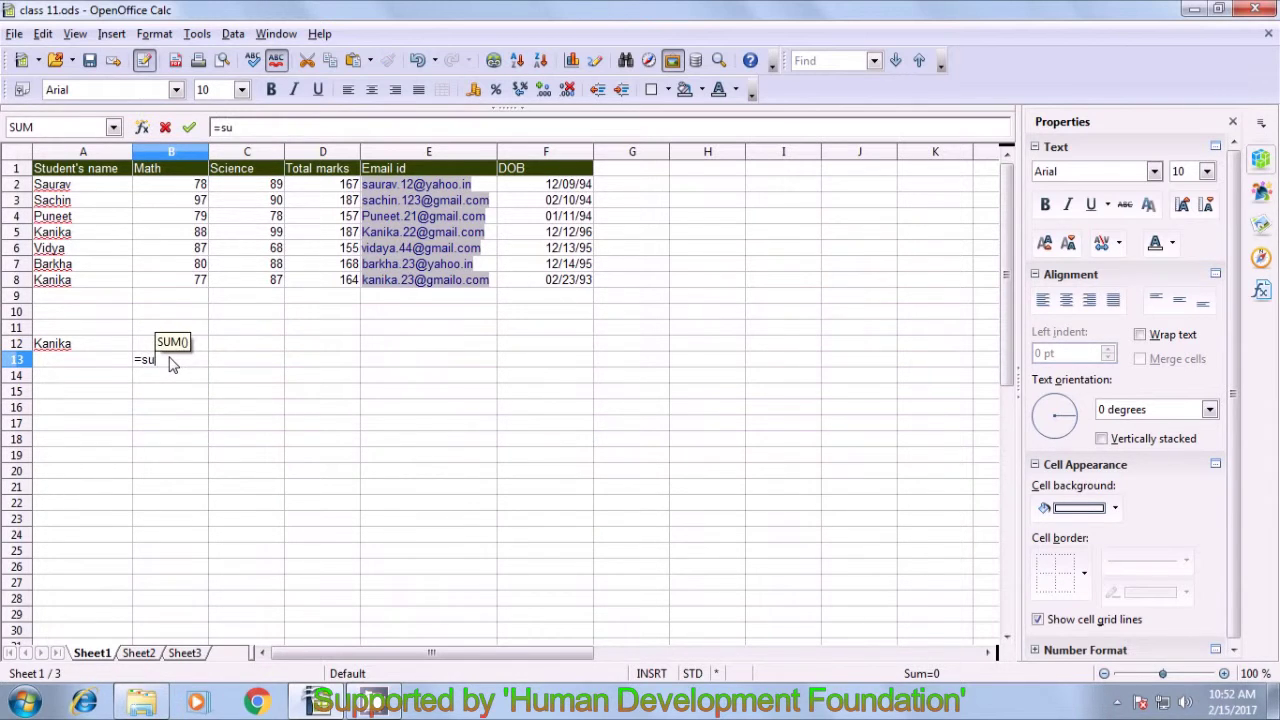
text(m()
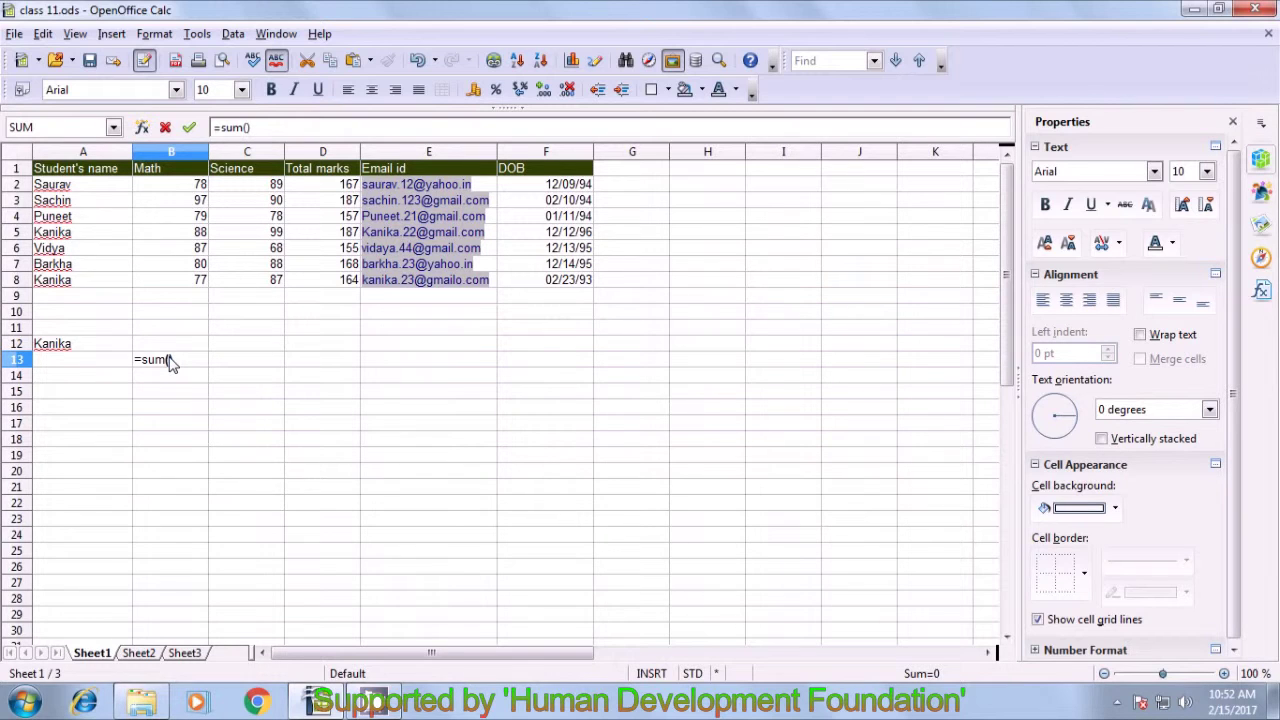
key(BackSpace)
text(if()
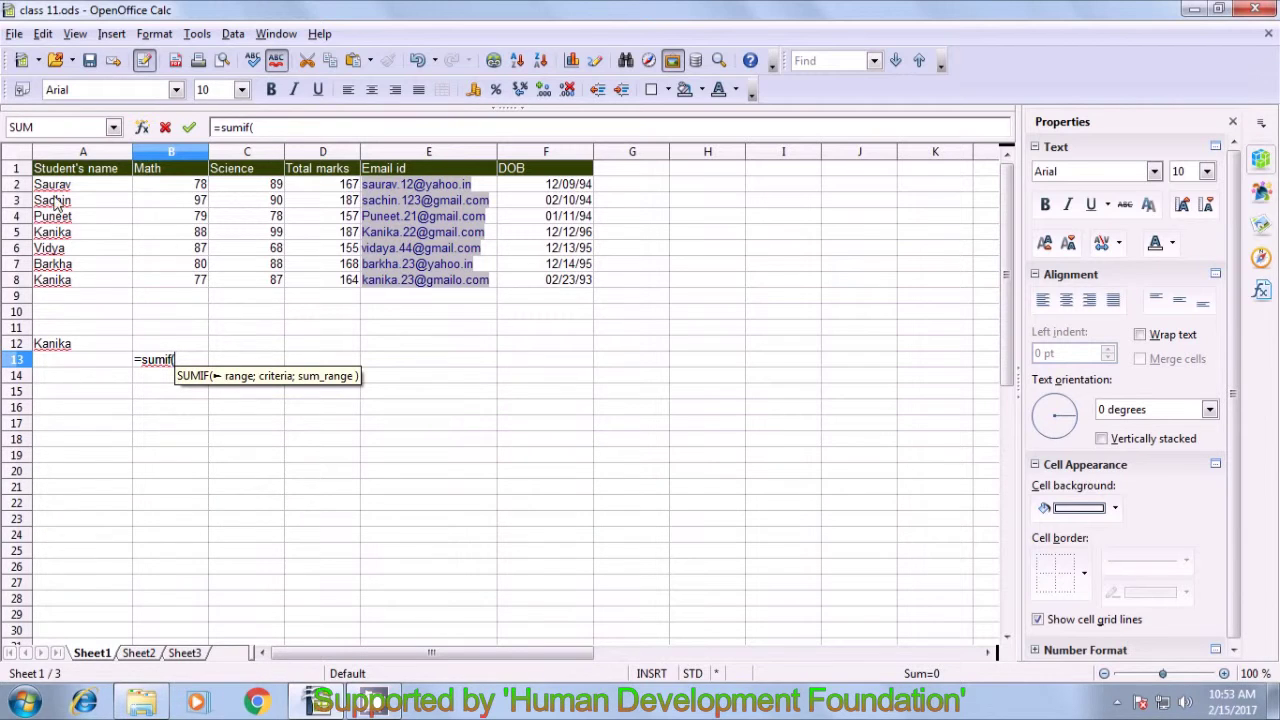
drag(60, 185, 60, 285)
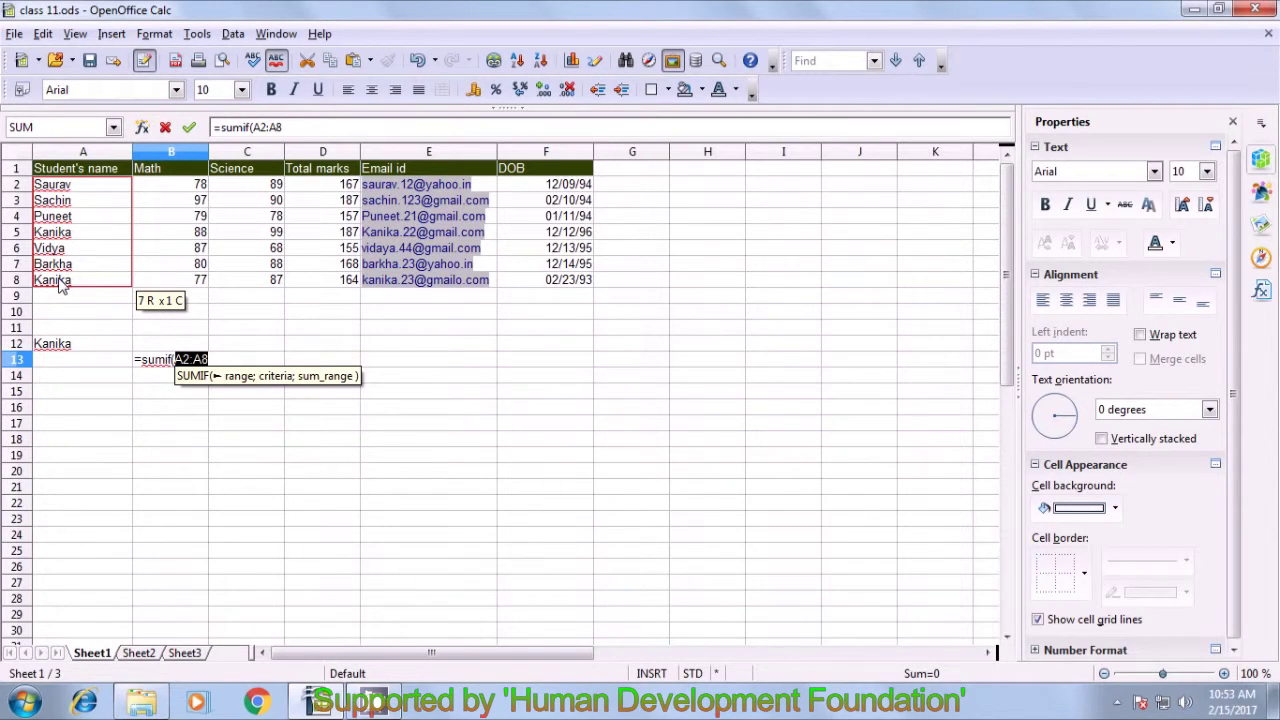
text(;)
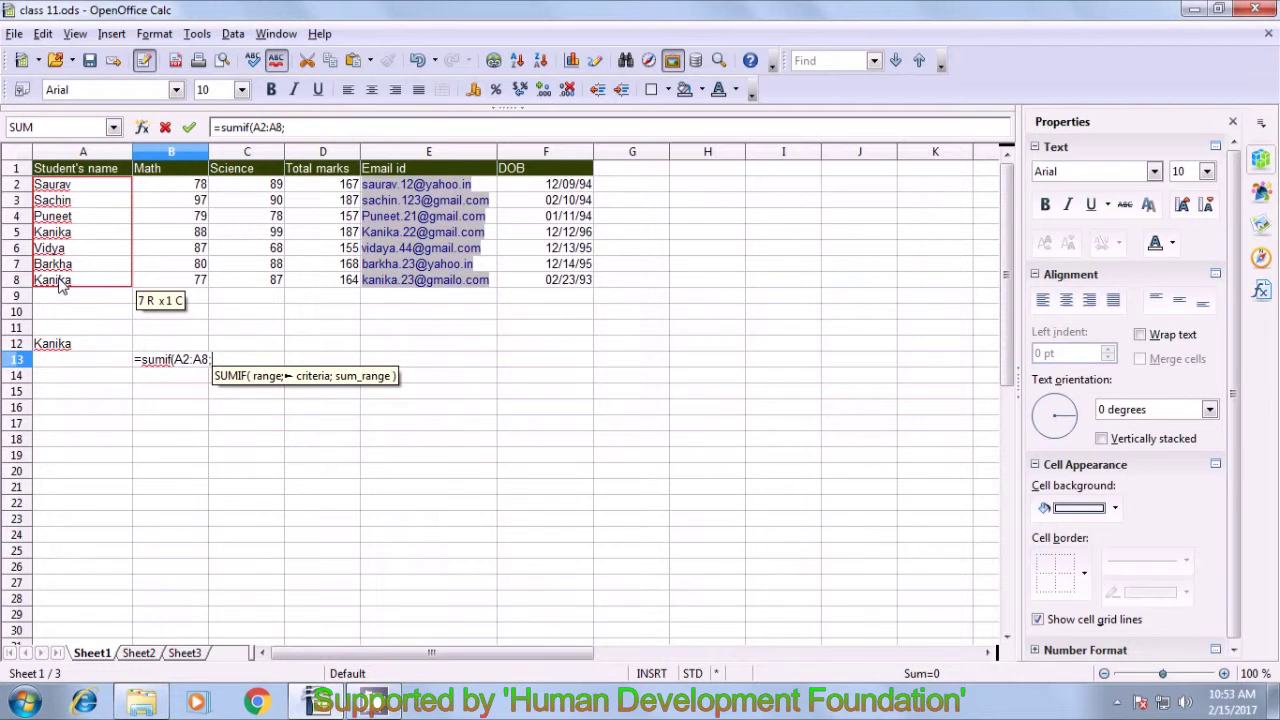
click(50, 347)
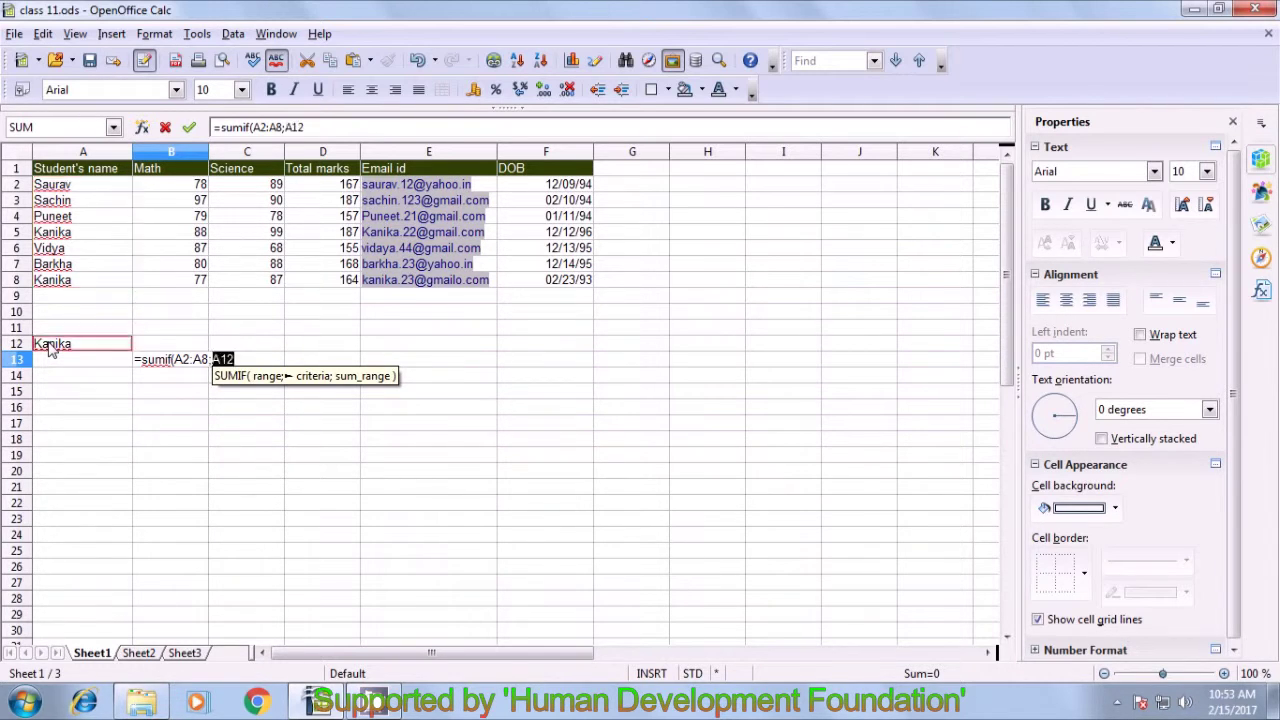
text(;)
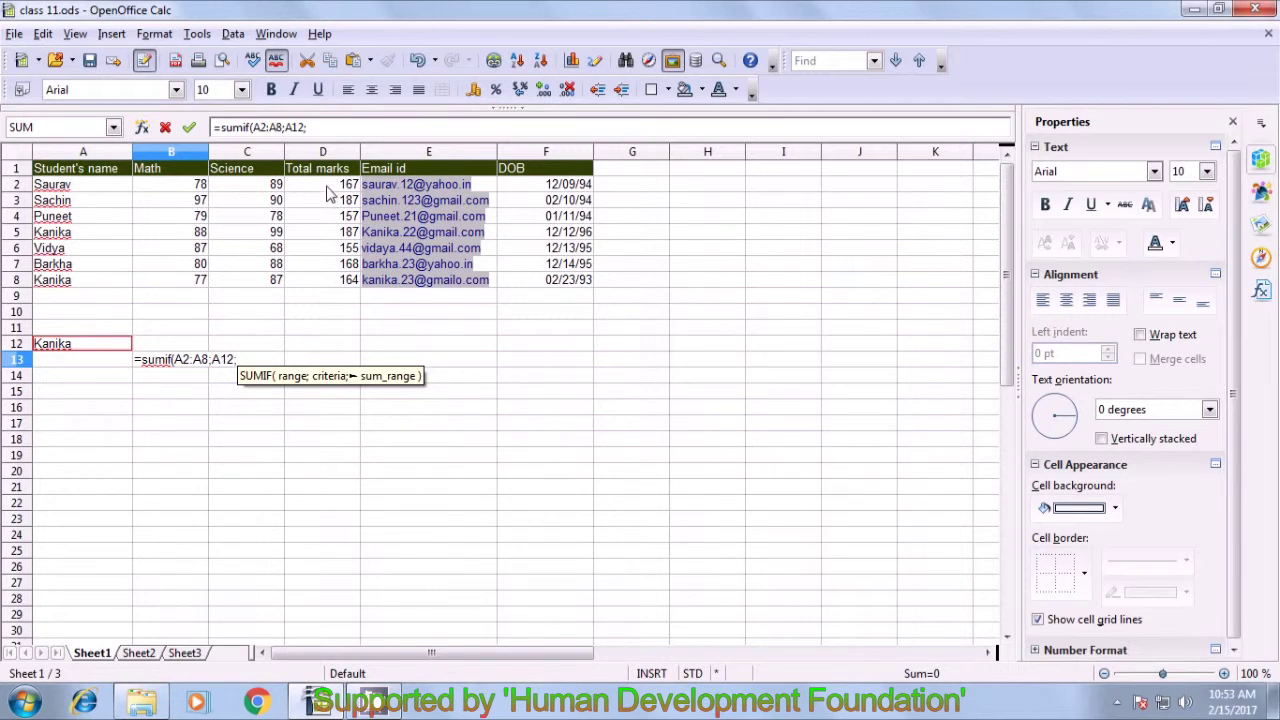
drag(330, 188, 340, 285)
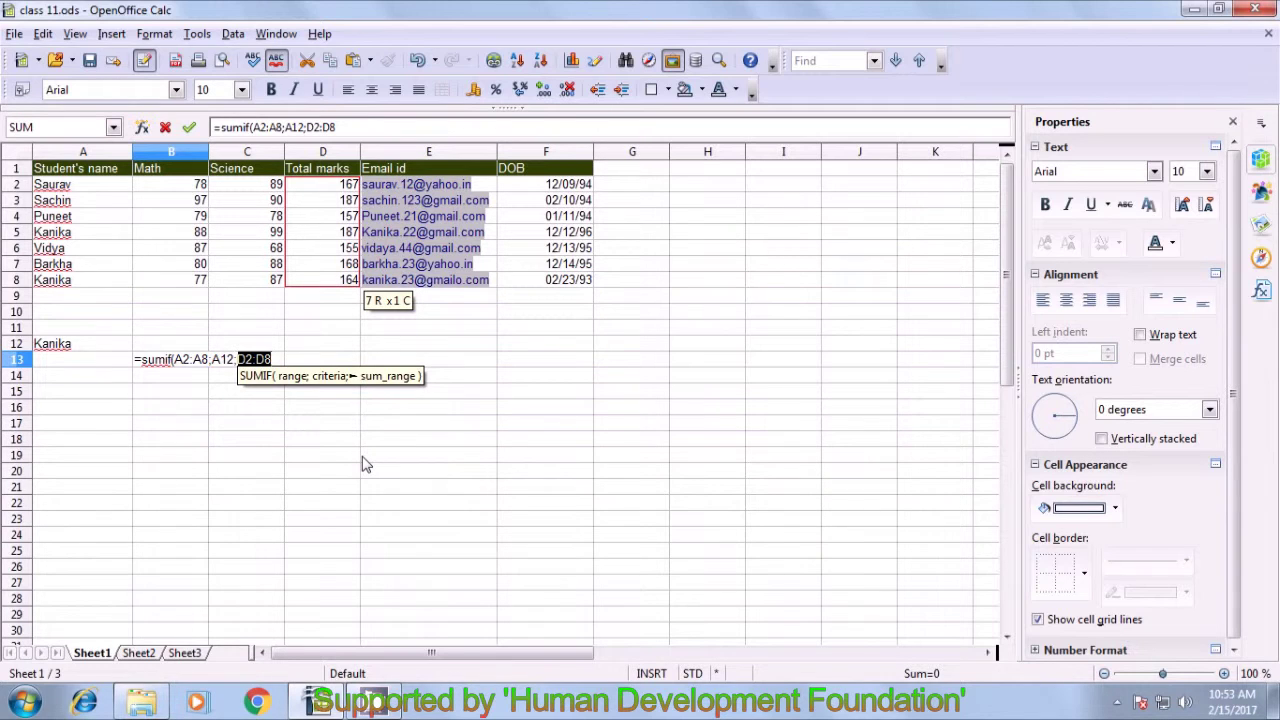
text())
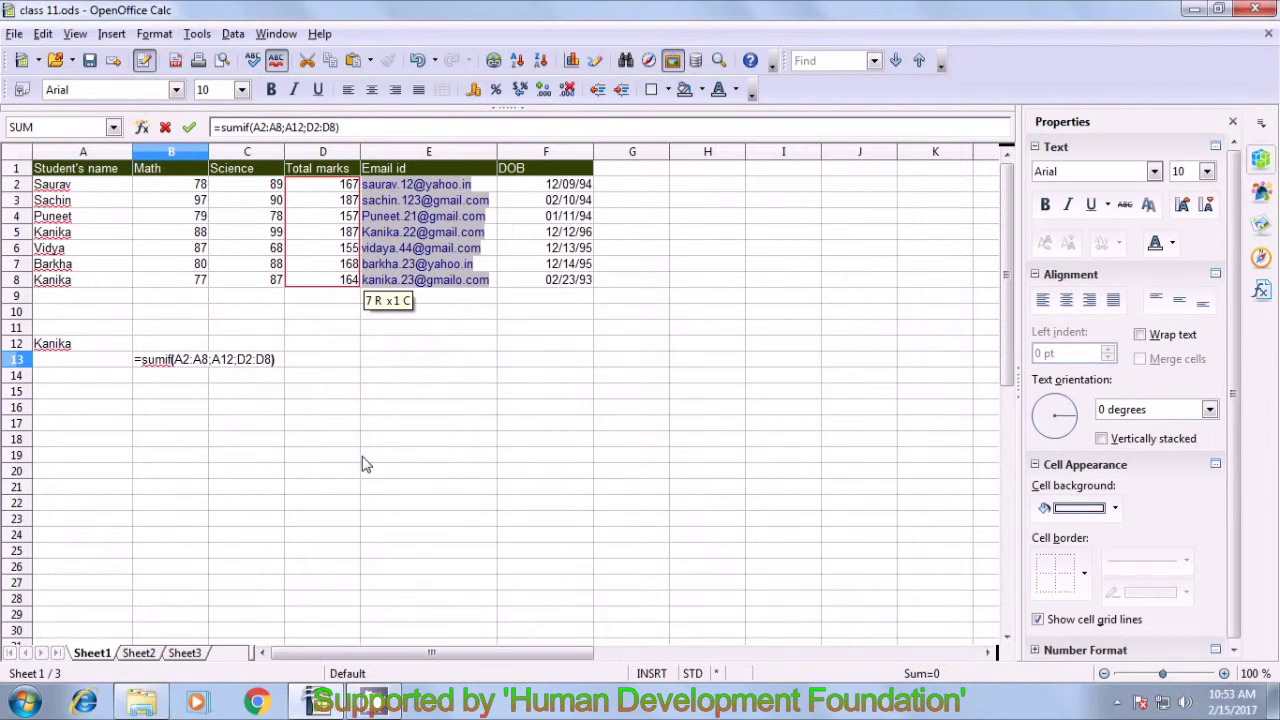
key(Return)
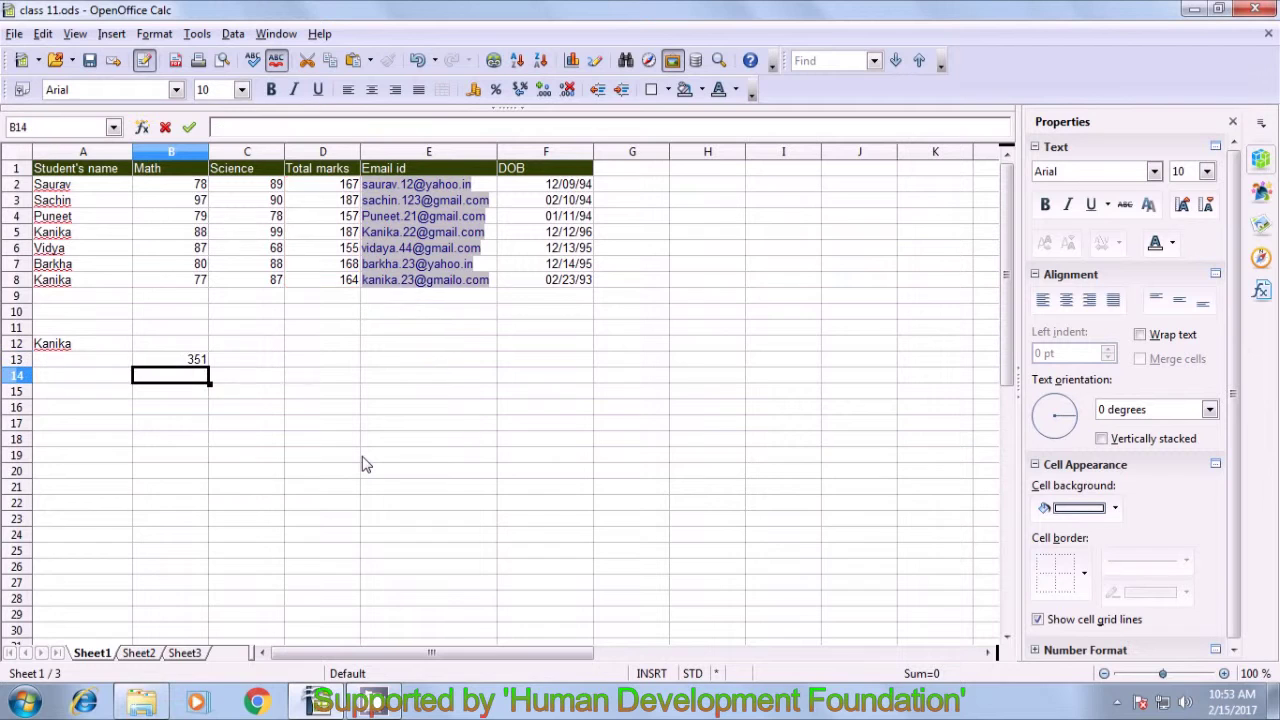
- Clear the criterion name in A12 so B13 drops from 351 to 0
click(186, 360)
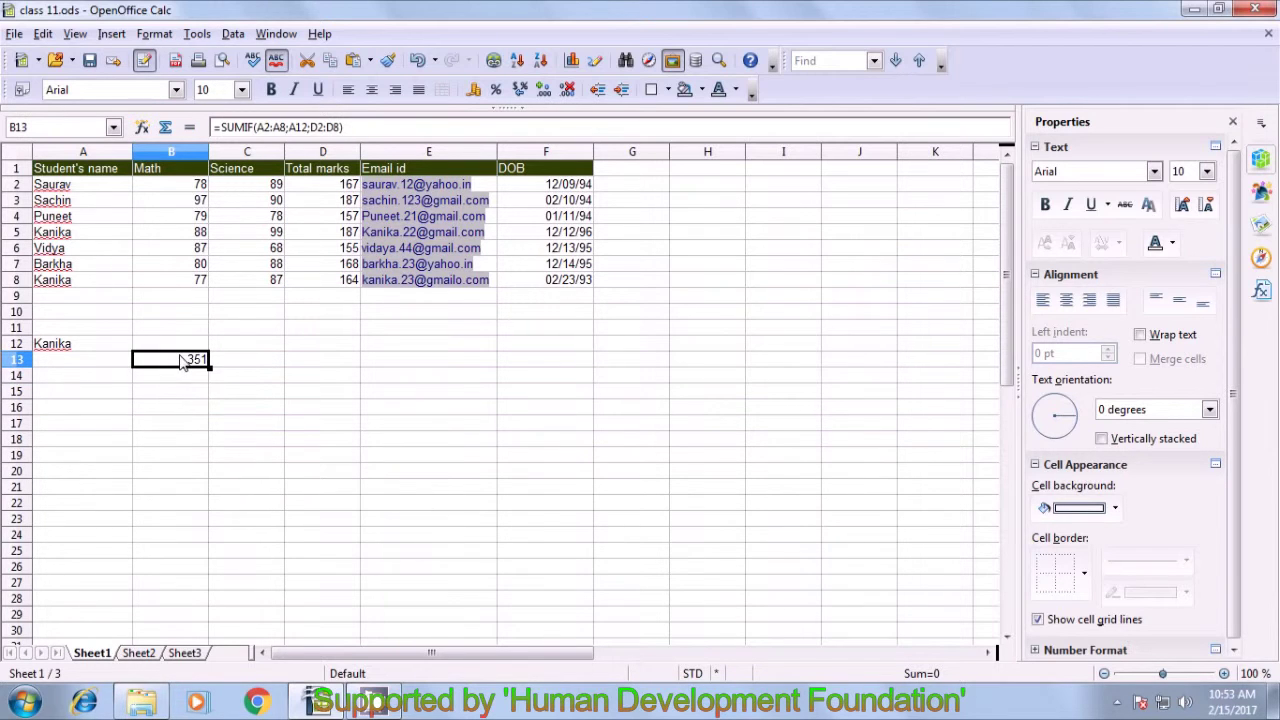
click(56, 348)
key(BackSpace)
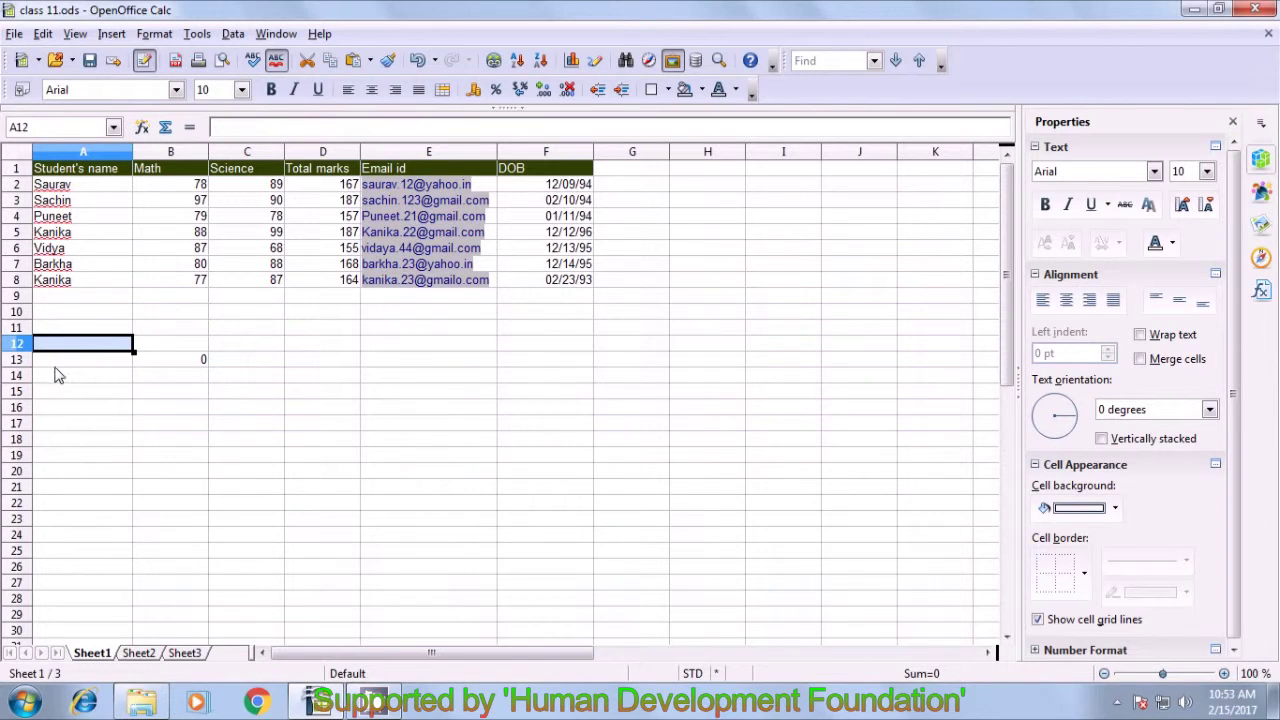
- Type the student's name into A13 as the SUMIF criterion
click(57, 368)
text(Kanika)
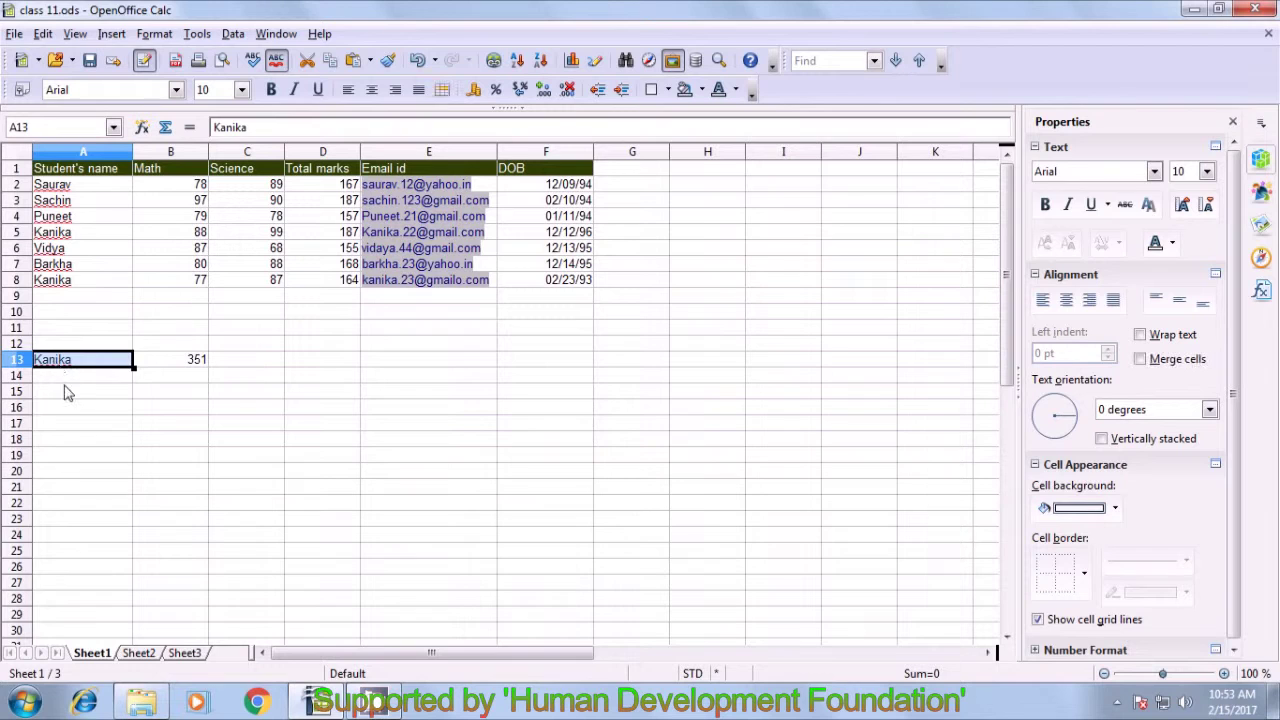
click(71, 392)
click(85, 360)
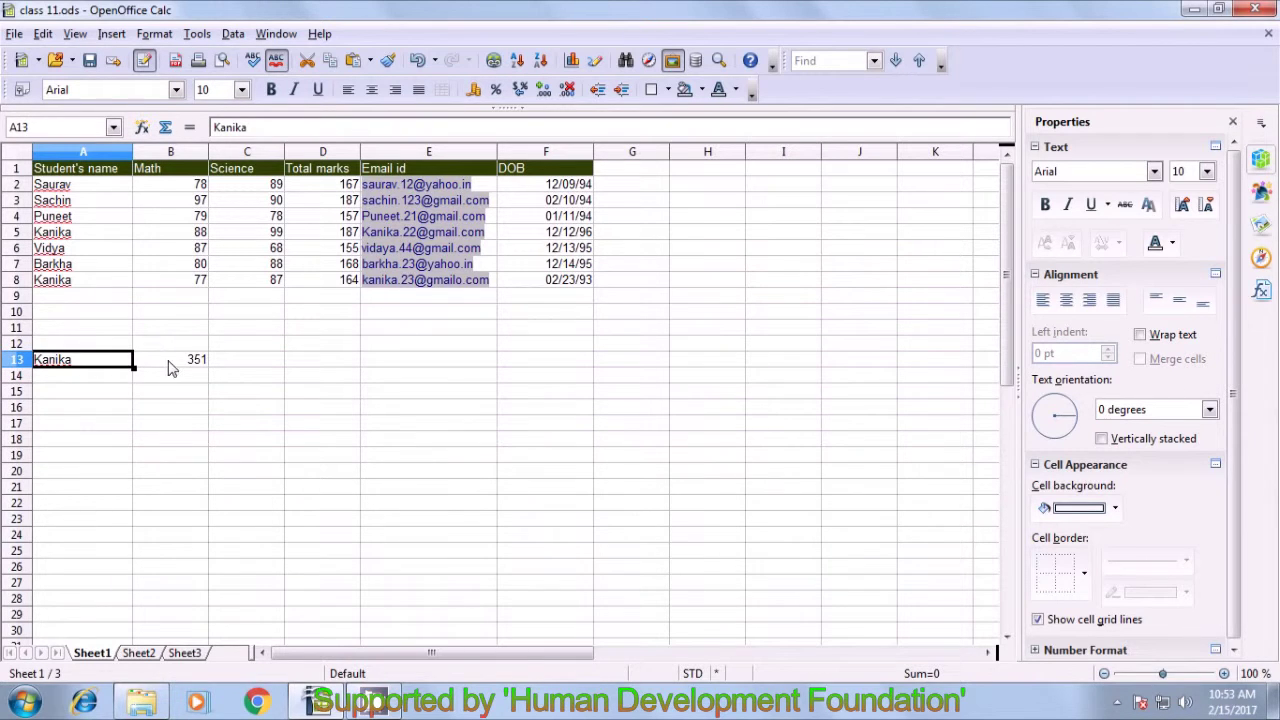
- Verify B13's result of 351 against the matching totals in D5 and D8
click(175, 365)
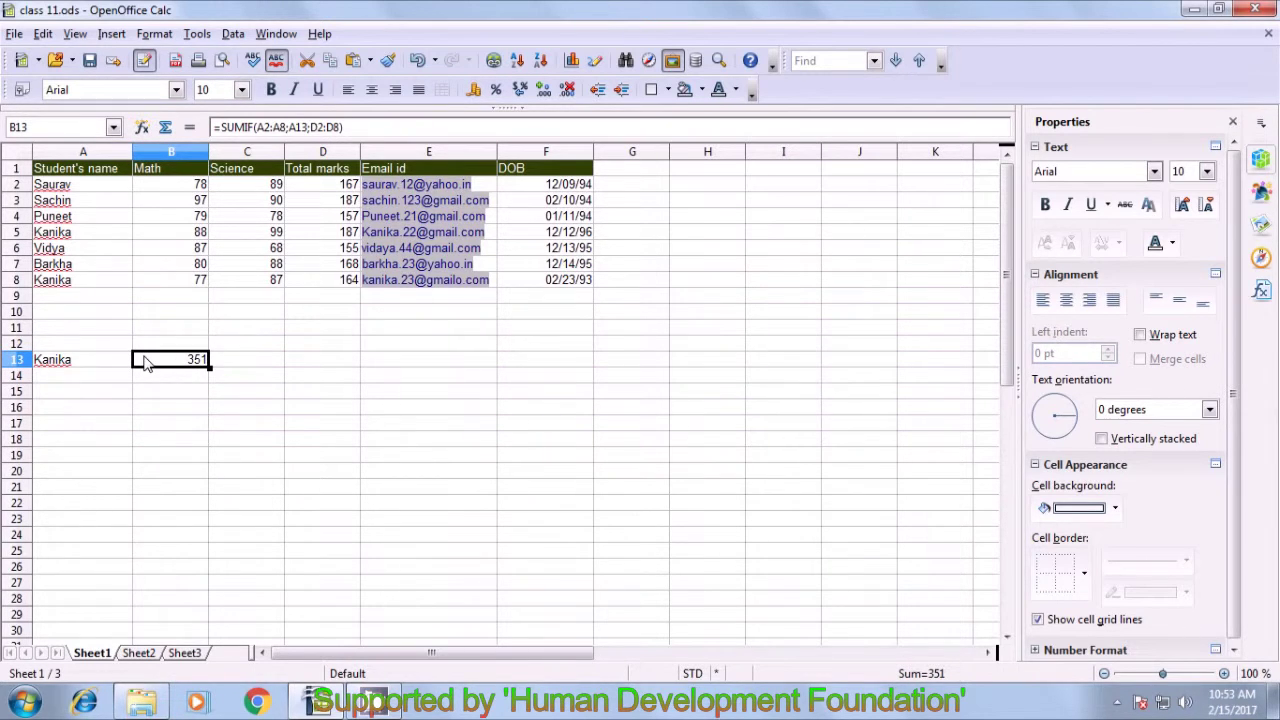
click(62, 283)
click(342, 284)
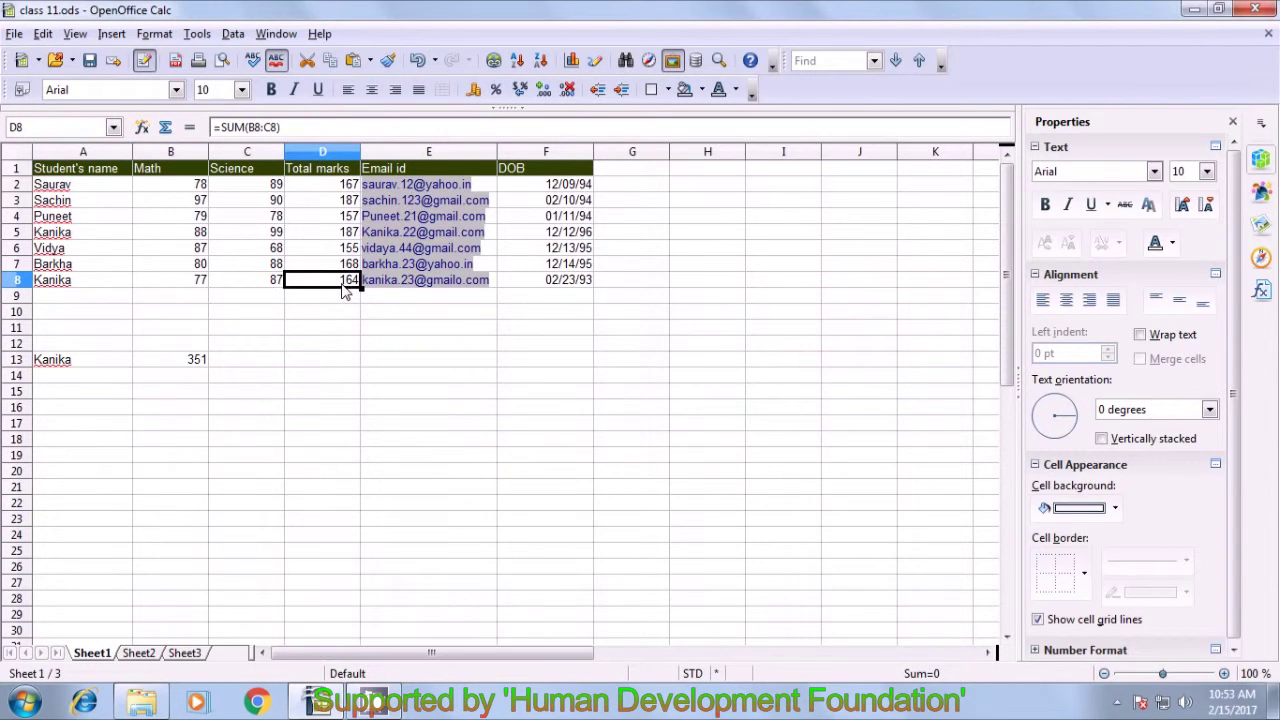
click(88, 233)
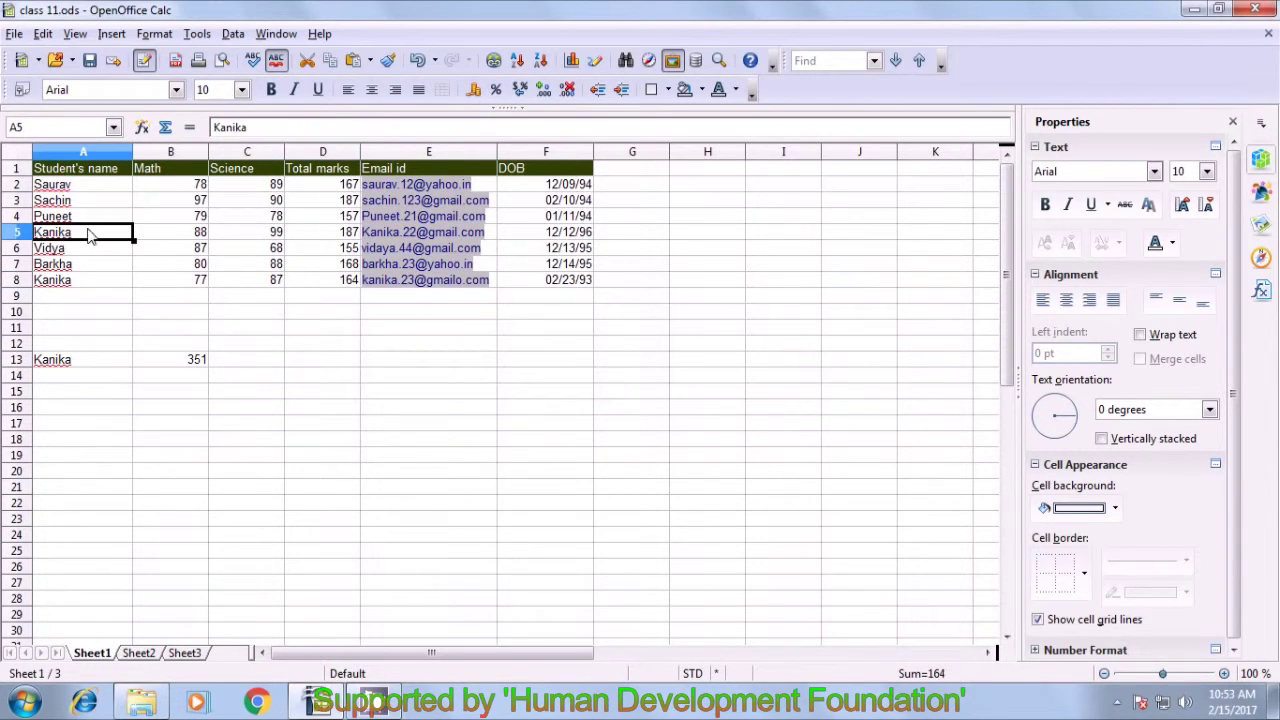
click(336, 232)
click(352, 285)
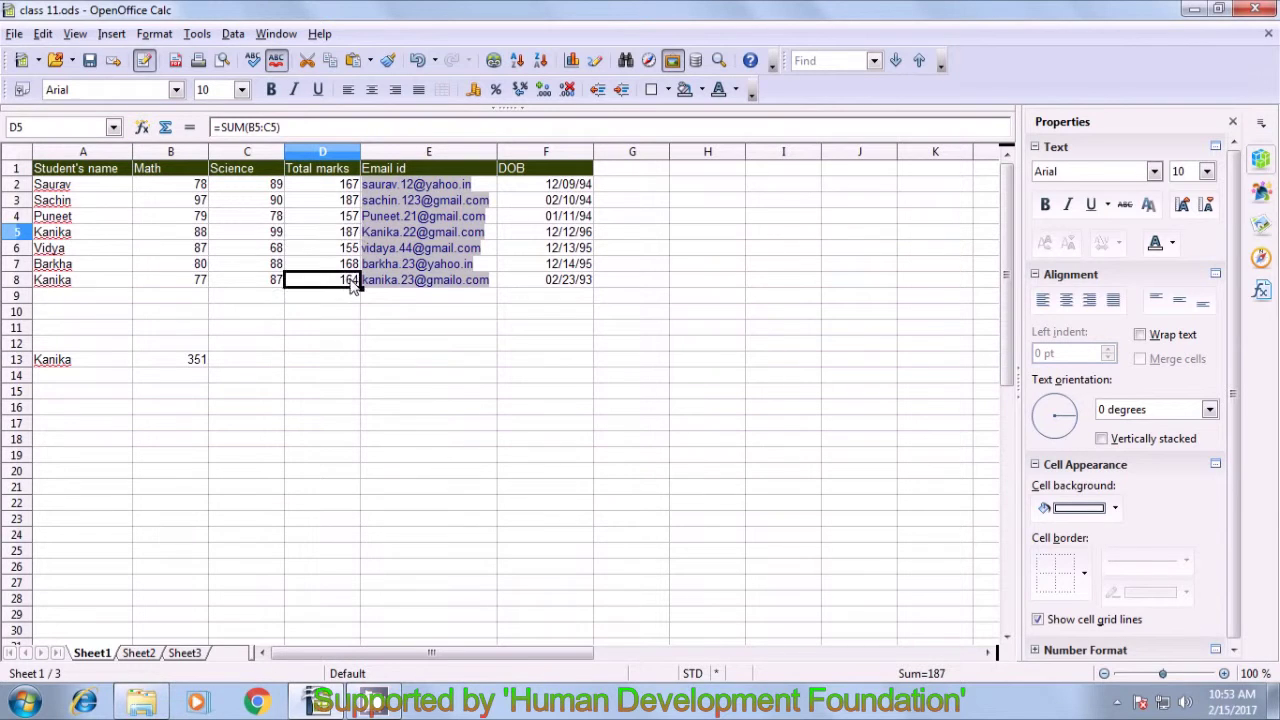
click(196, 364)
click(78, 363)
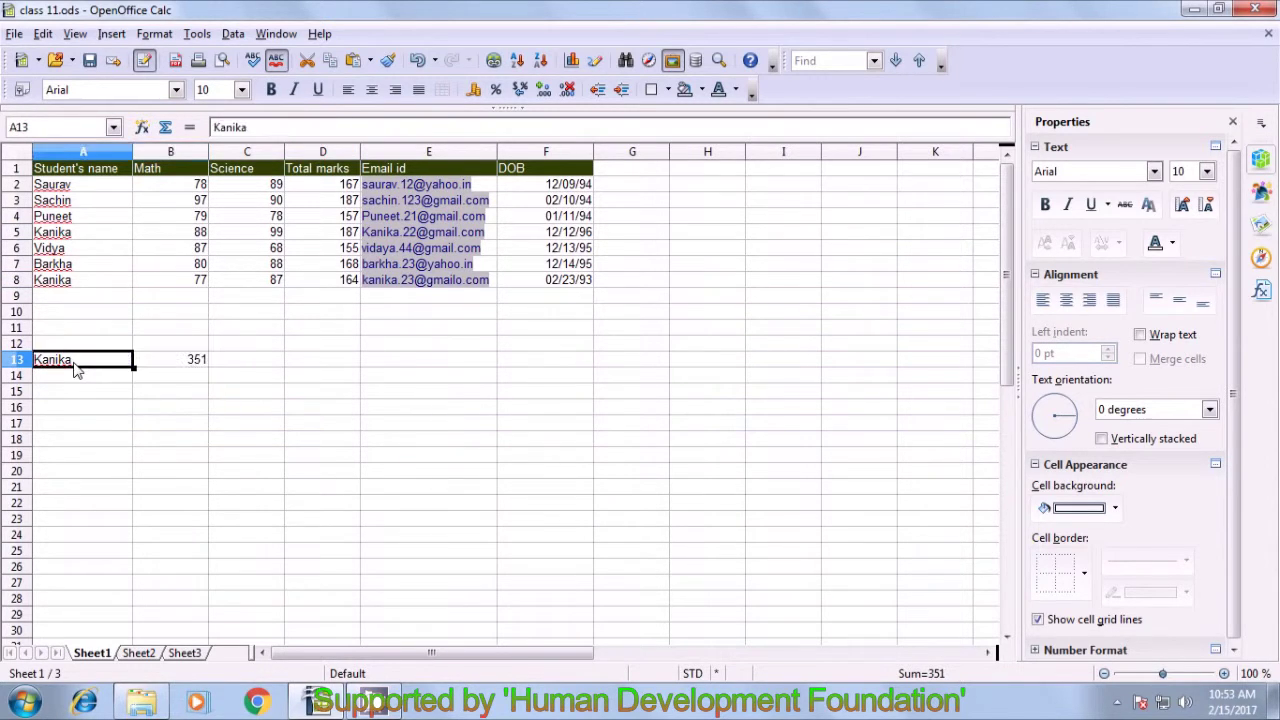
click(176, 398)
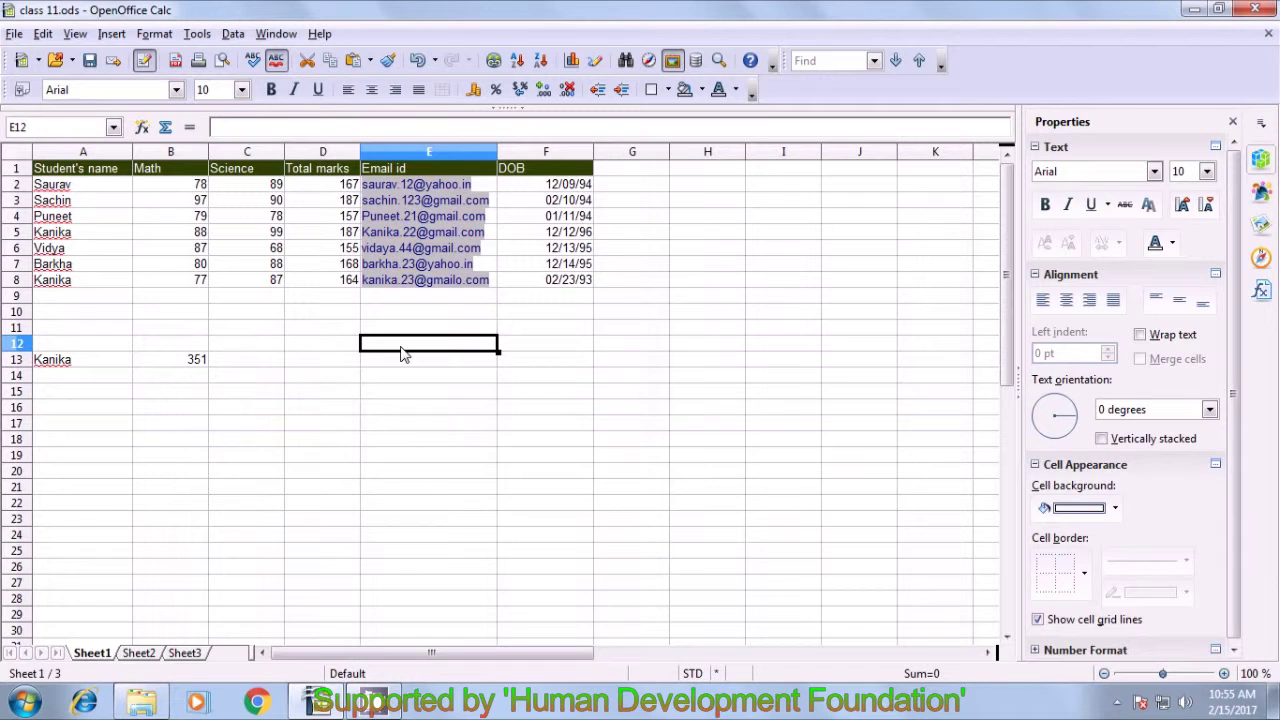
- Widen column G and add the heading Month in G1
click(624, 170)
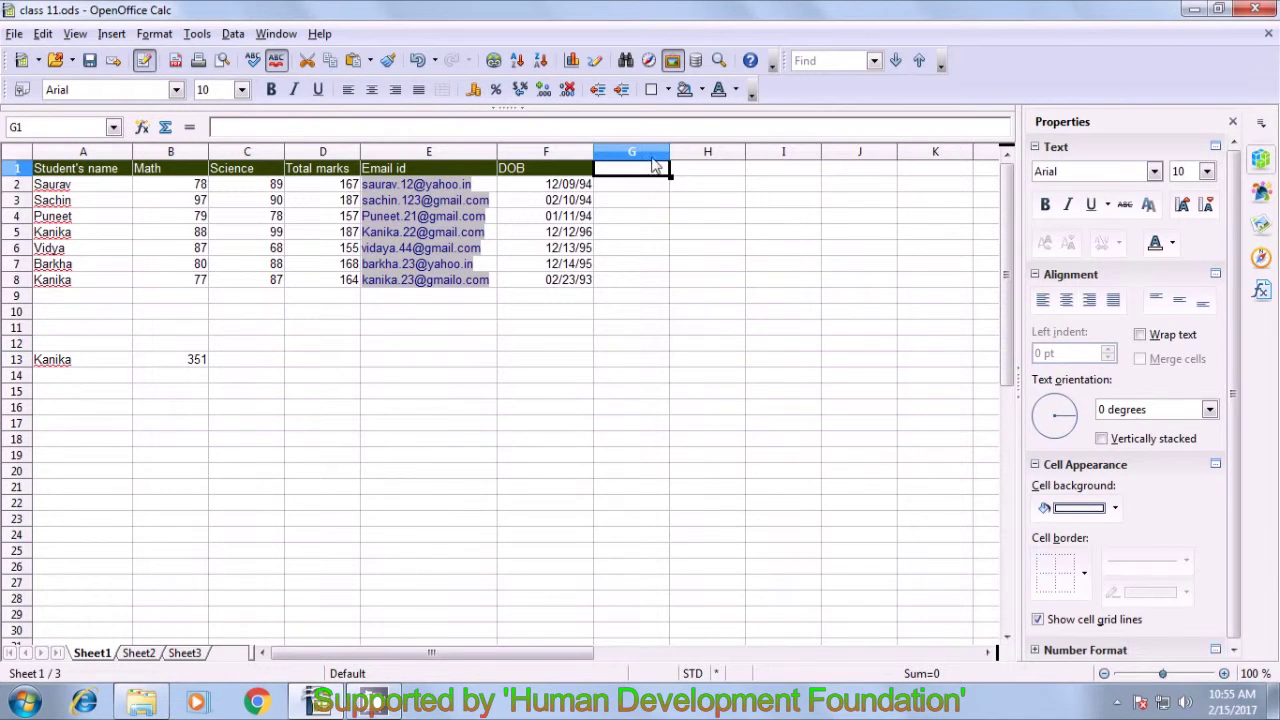
drag(669, 151, 698, 151)
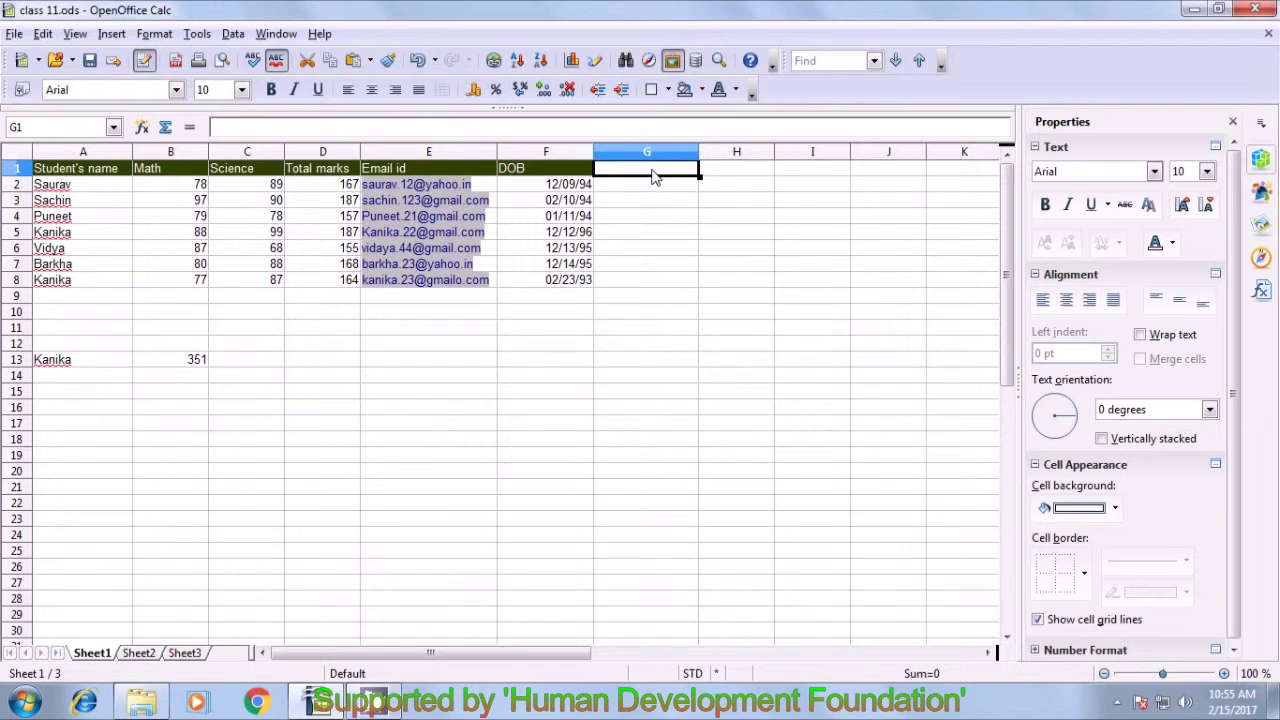
text(Montyh)
key(BackSpace)
key(BackSpace)
text(h)
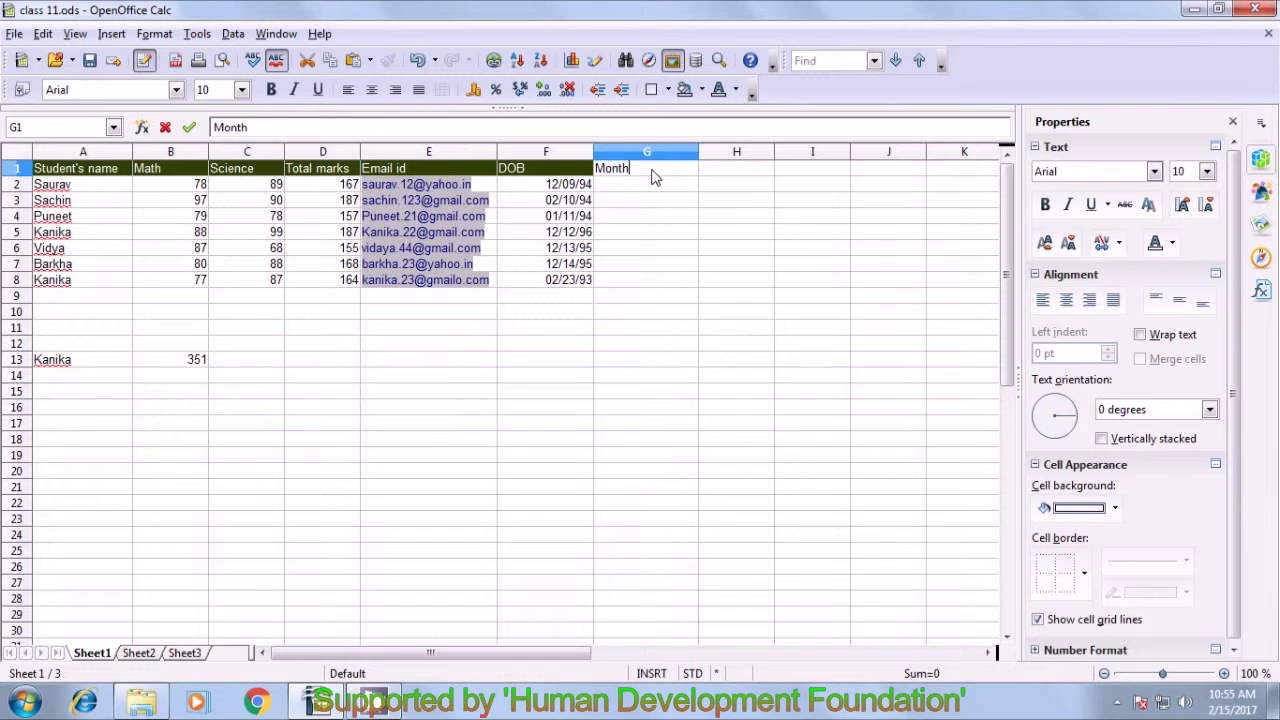
key(Return)
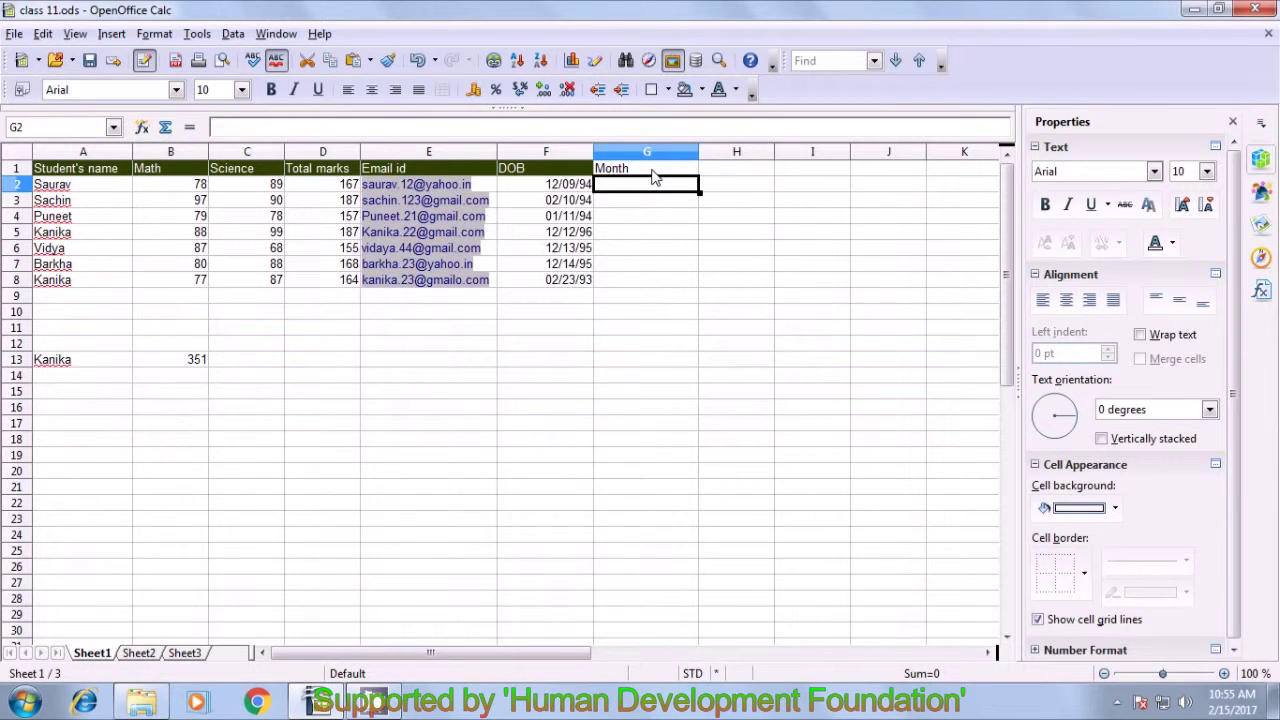
- Enter =TEXT(F2;"mmmm") in G2 so it shows December
click(556, 186)
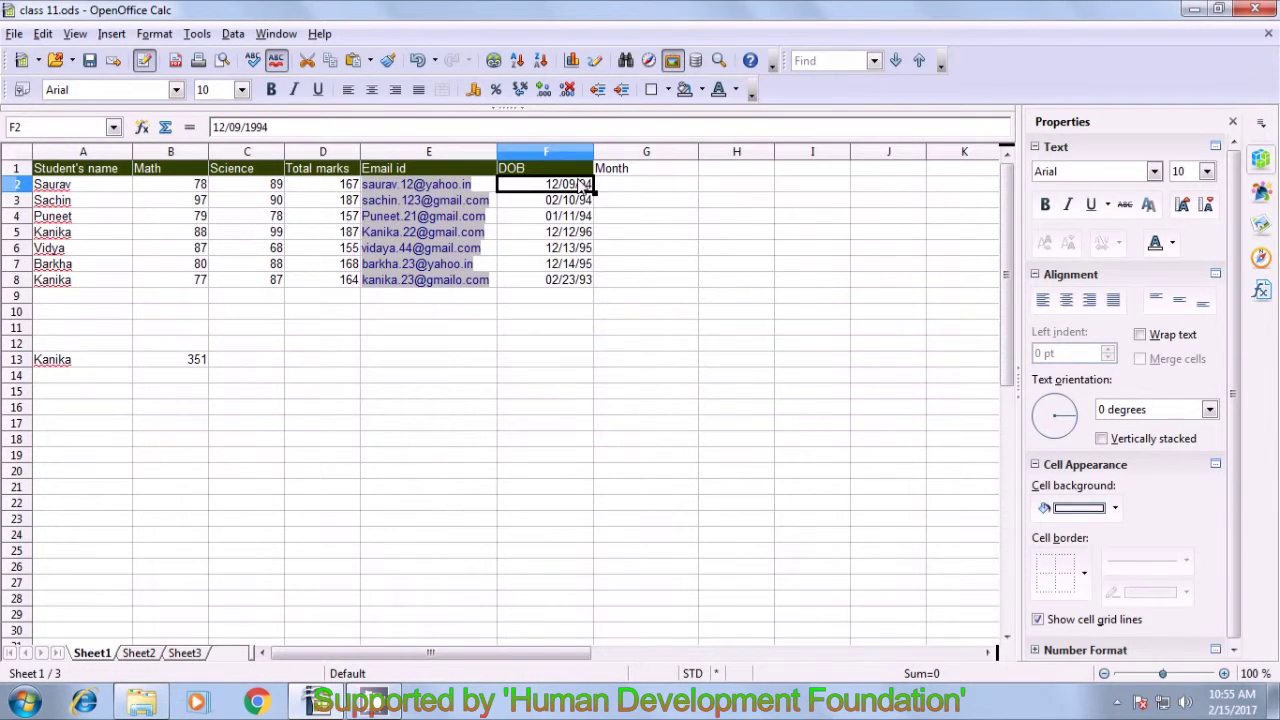
click(633, 186)
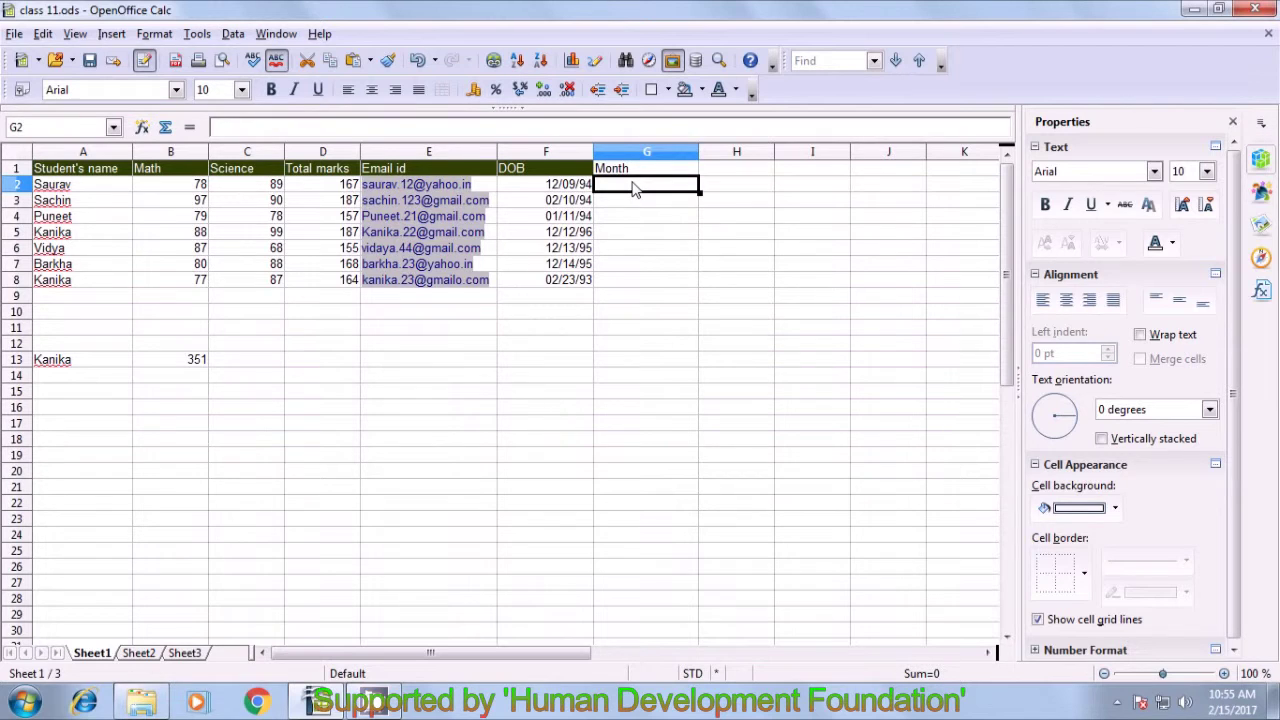
text(=t)
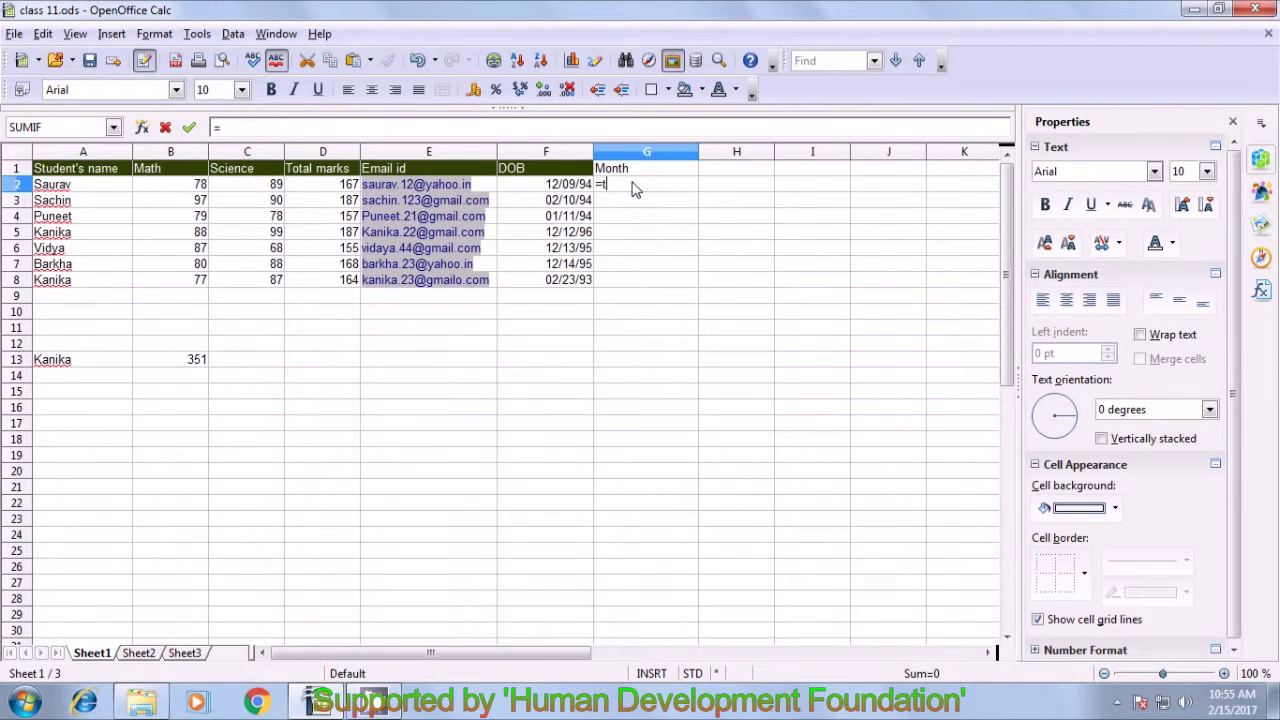
text(ext()
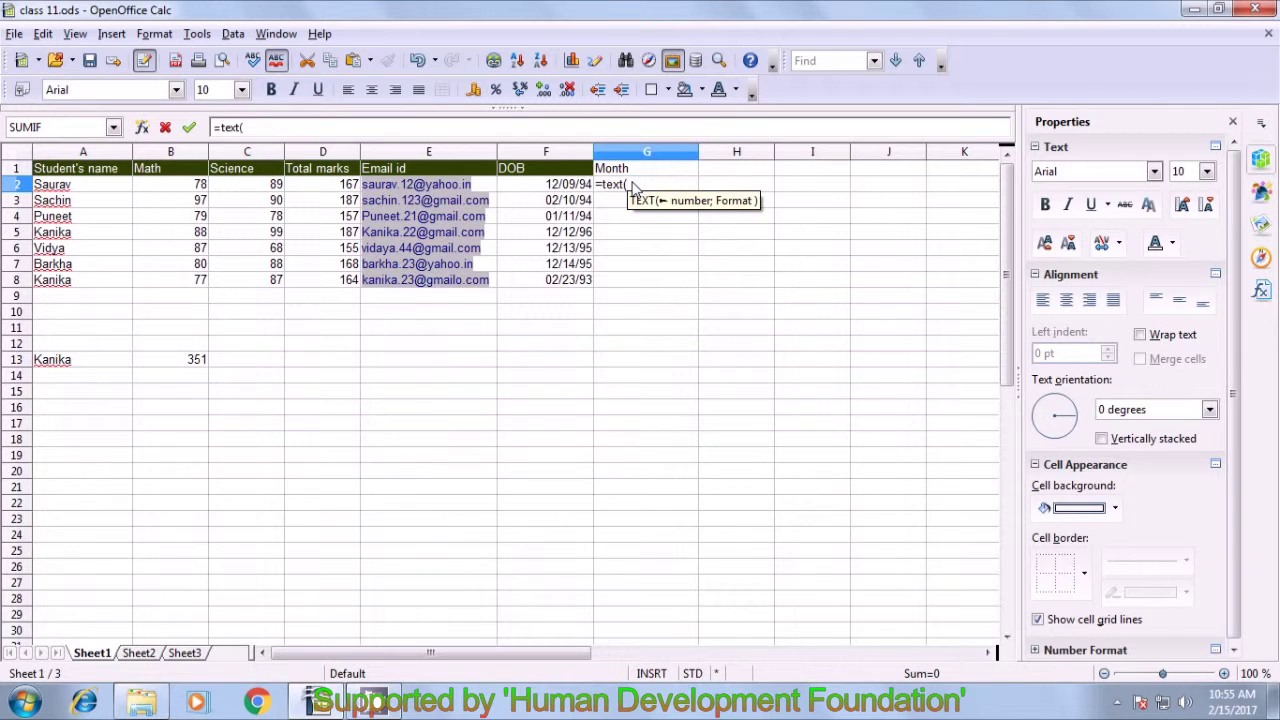
click(566, 190)
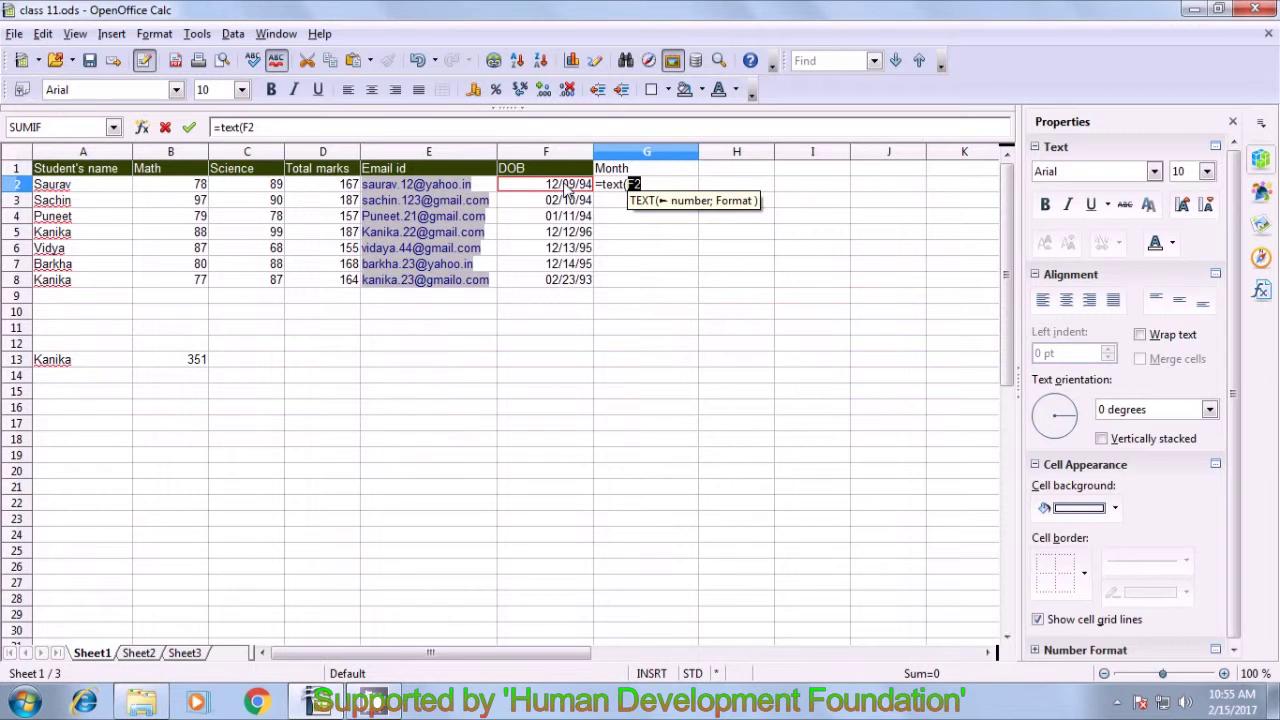
text(;)
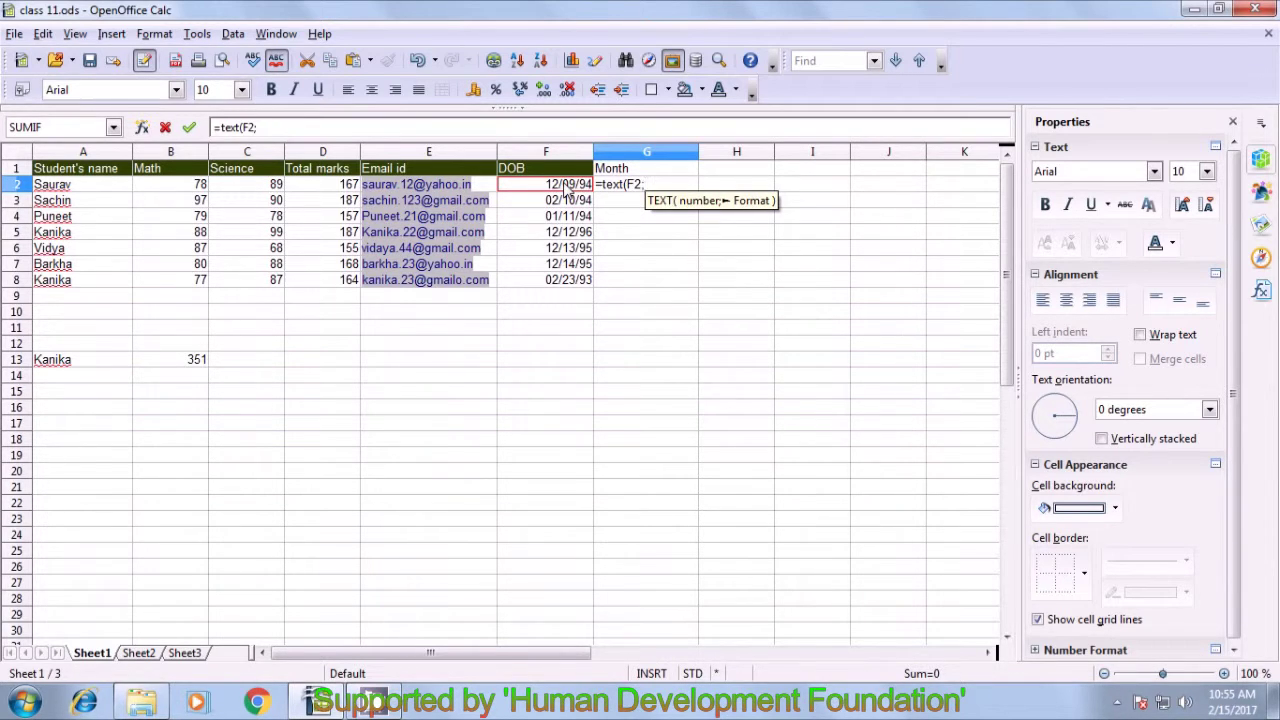
text("mm)
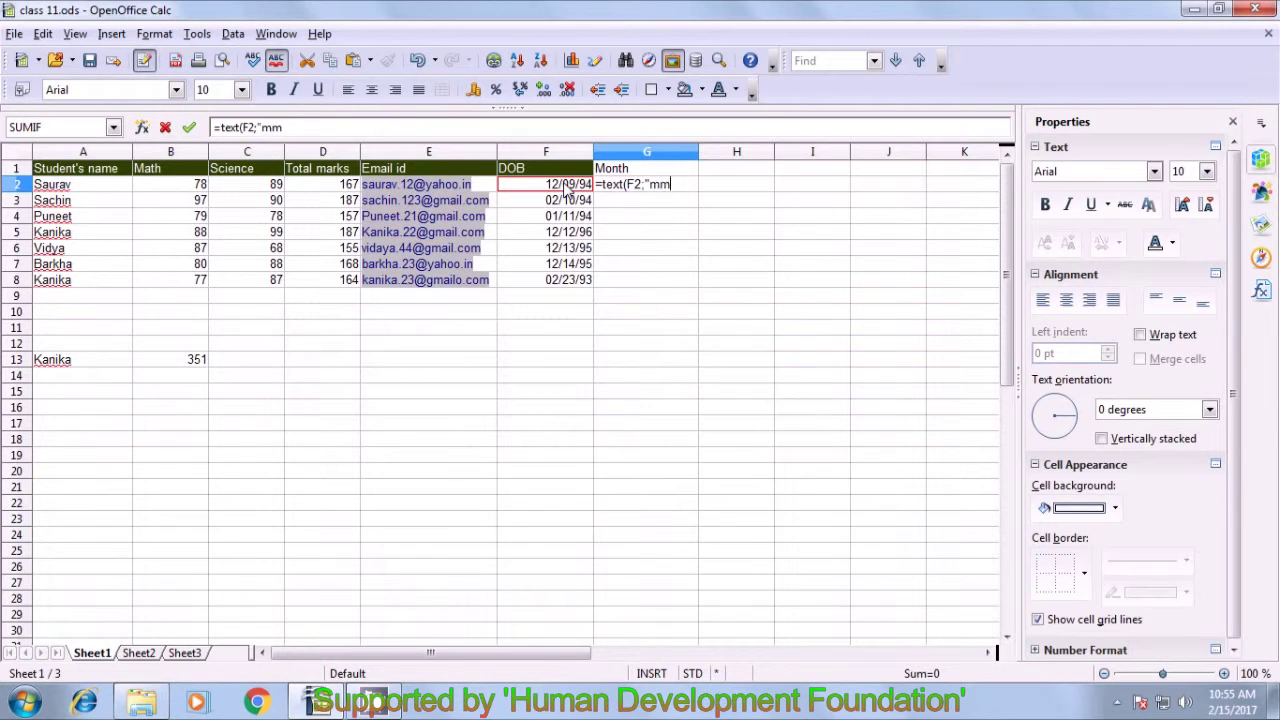
text(mm")
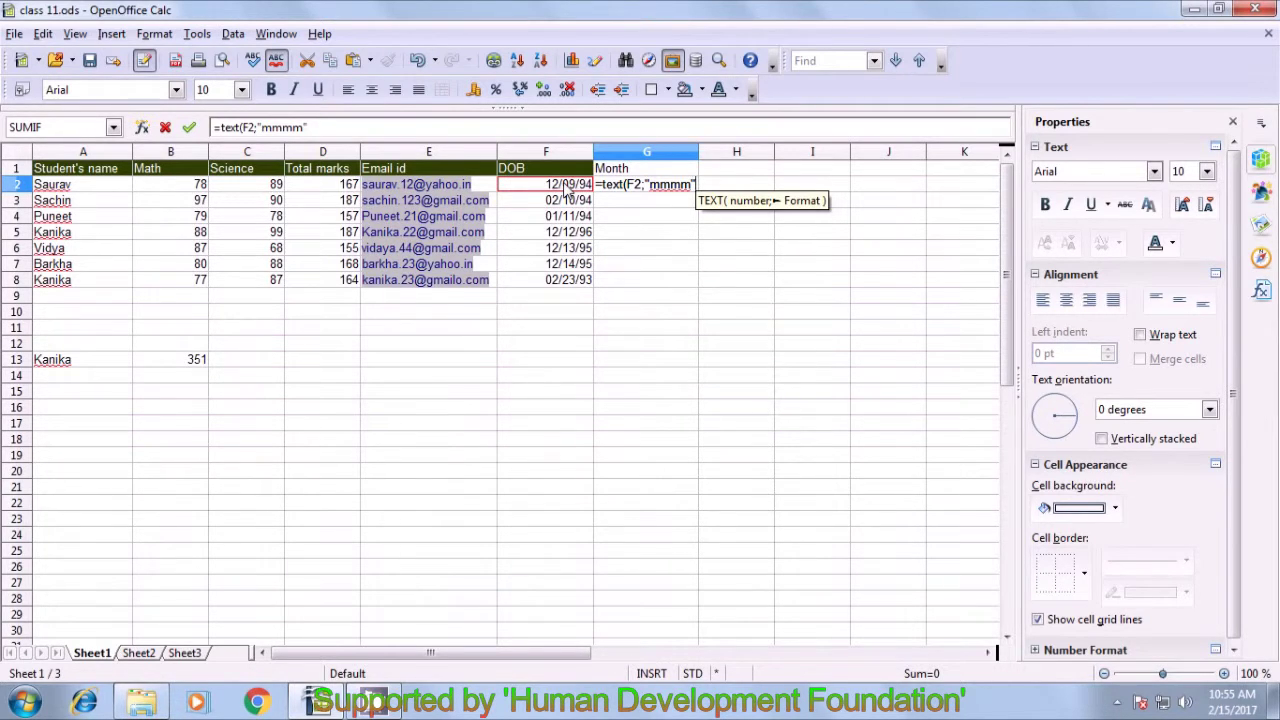
text())
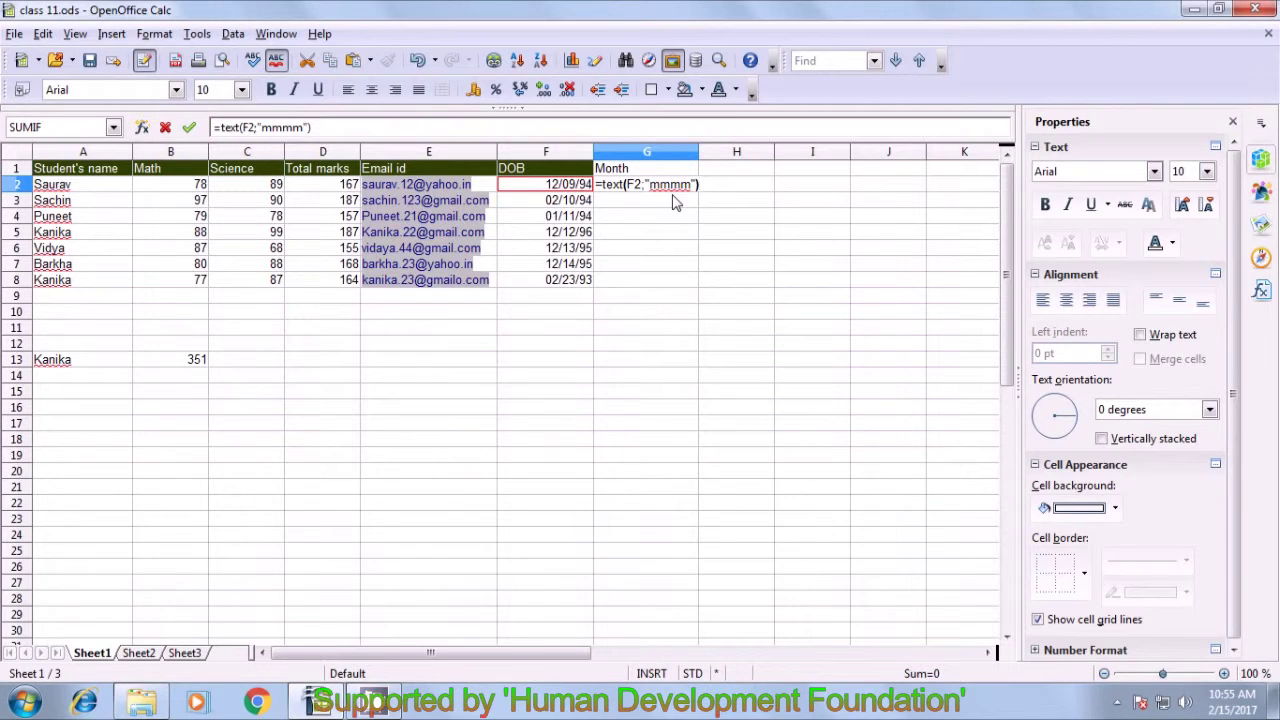
key(Return)
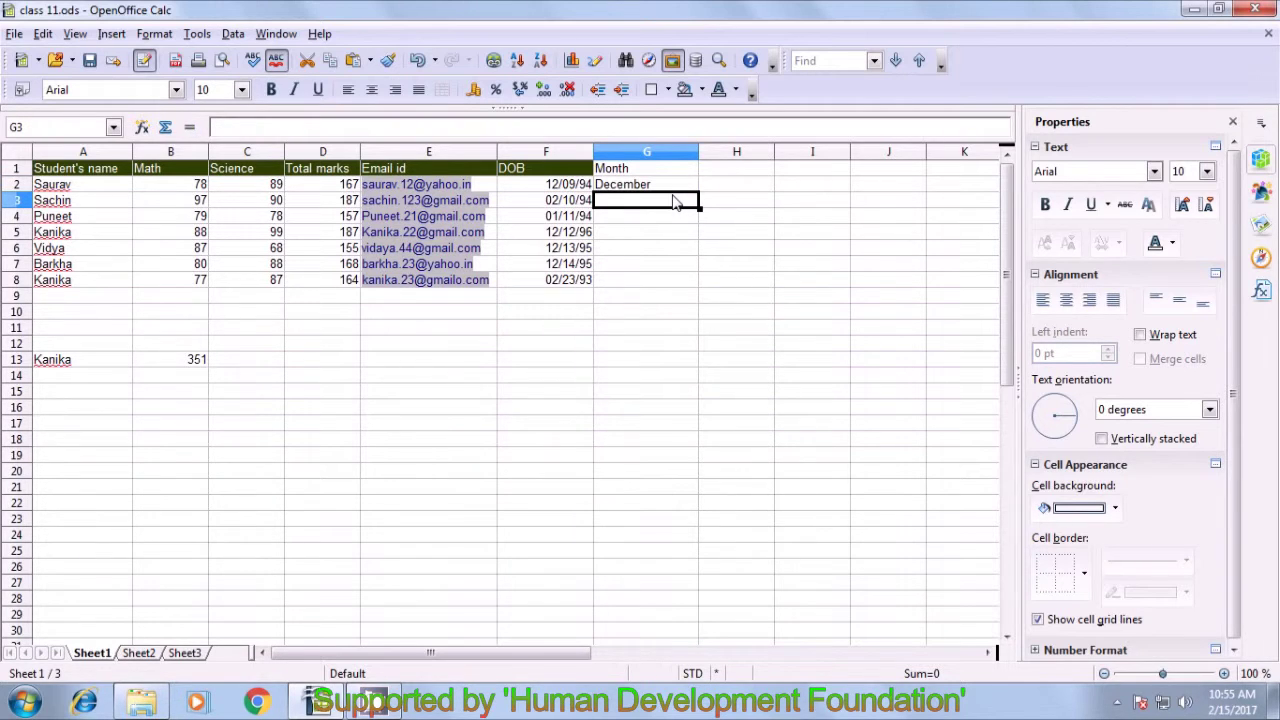
click(617, 189)
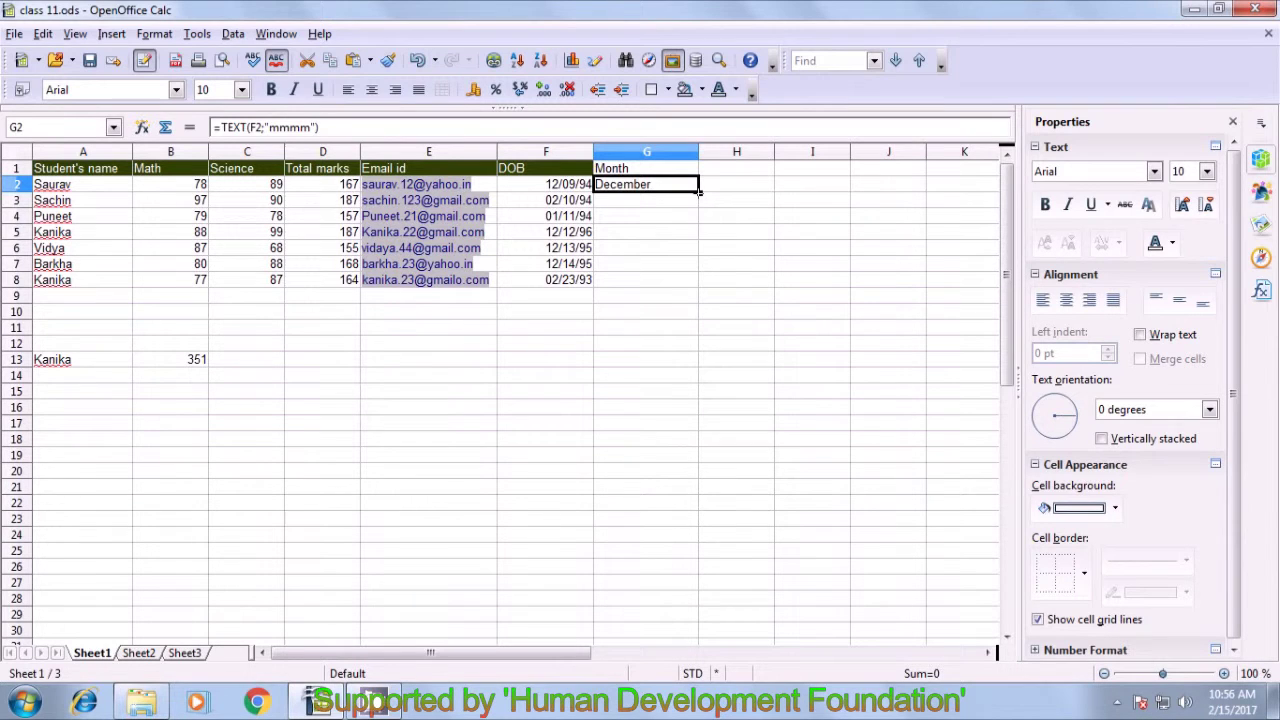
- Fill the month formula from G2 down to G8 and check each copied cell
drag(699, 192, 699, 286)
click(638, 312)
click(630, 200)
click(626, 216)
click(624, 232)
click(622, 250)
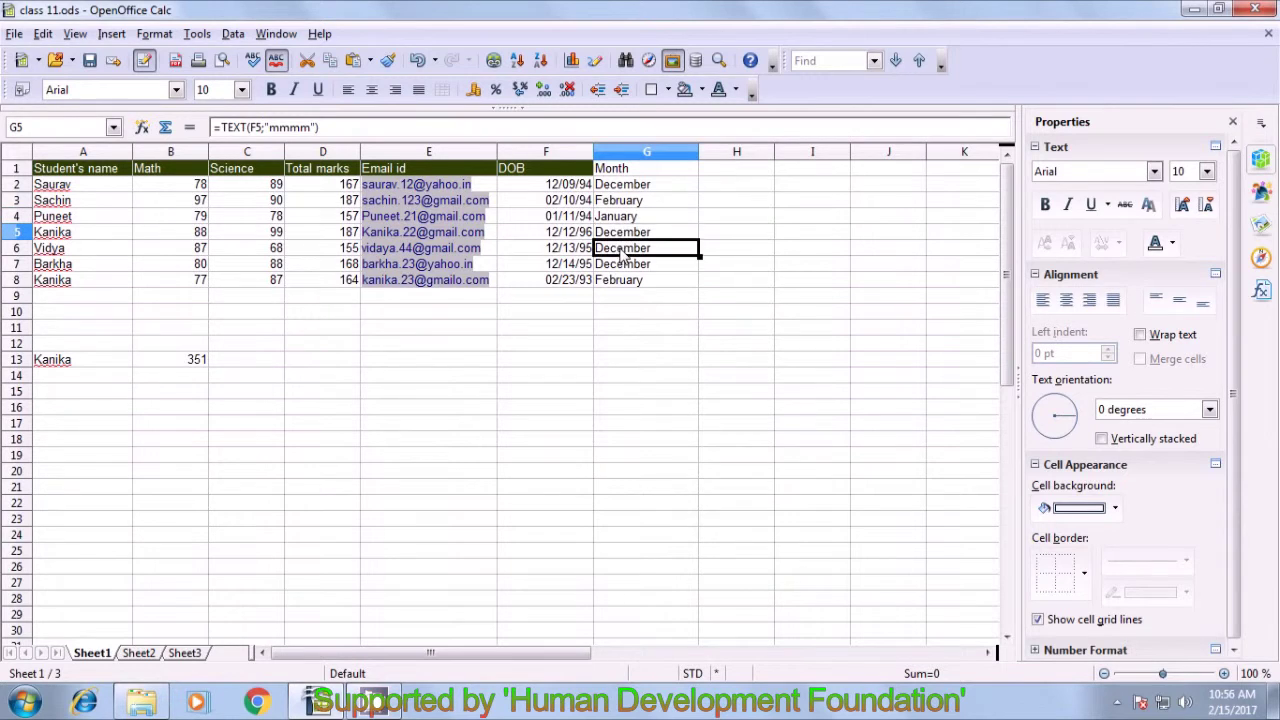
click(624, 265)
click(622, 281)
click(621, 318)
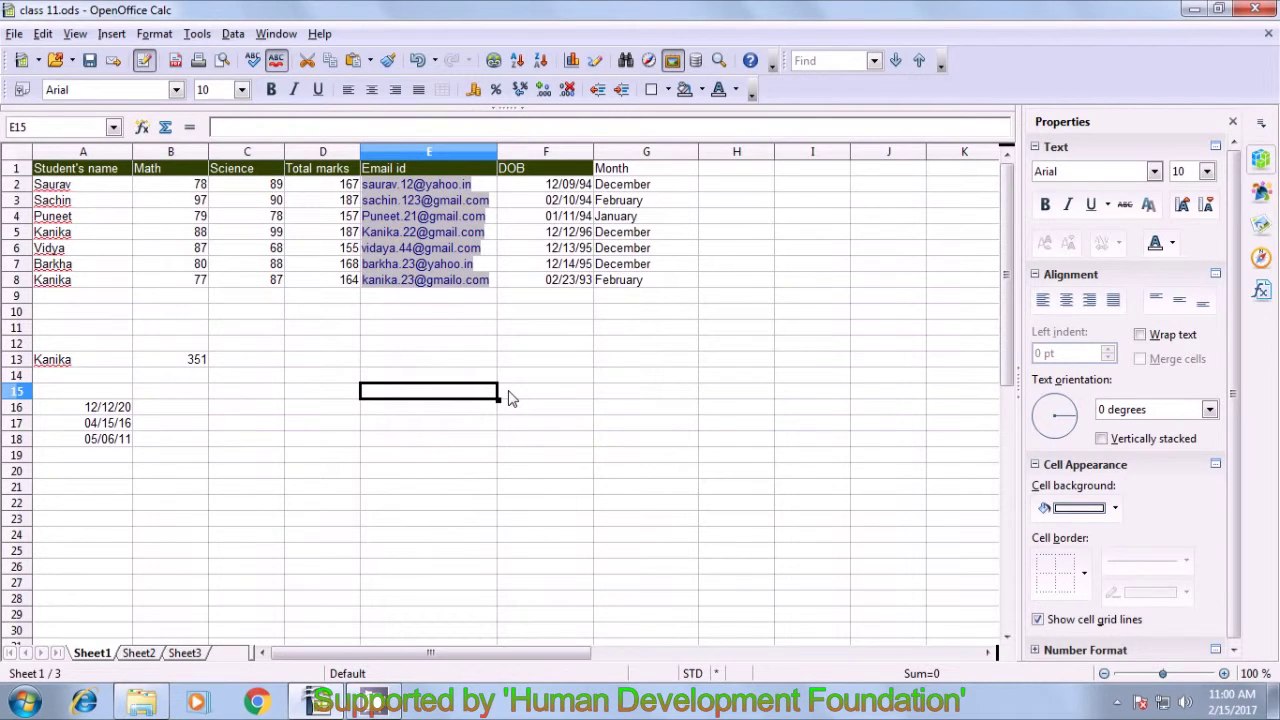
- Enter =ISLEAPYEAR(A16) in B16 for the first sample date
drag(102, 408, 97, 441)
click(97, 410)
click(90, 428)
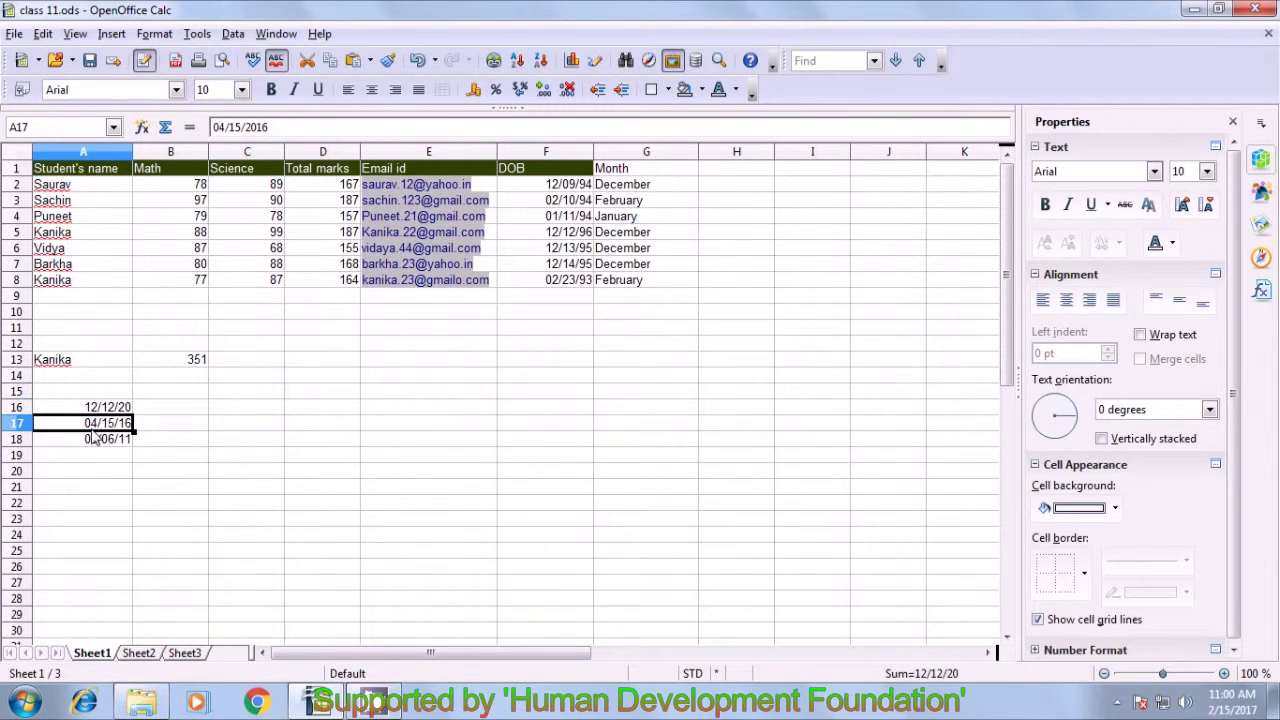
click(92, 438)
click(183, 408)
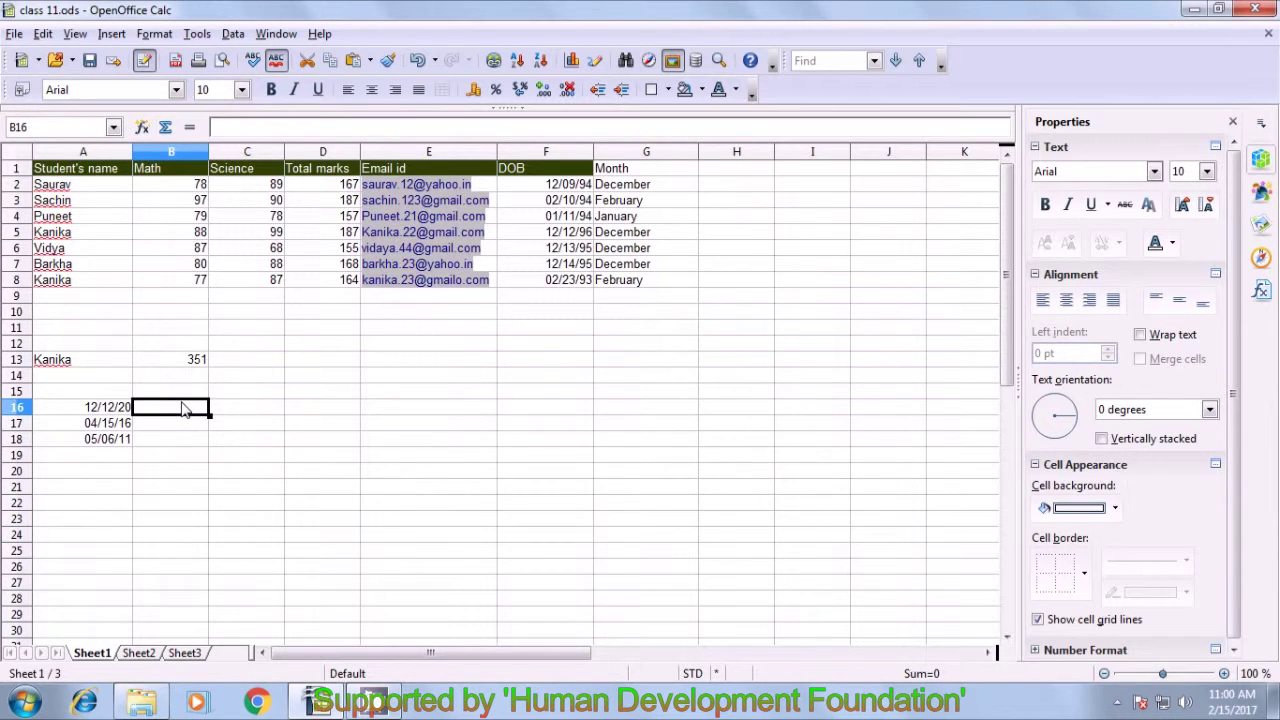
text(=)
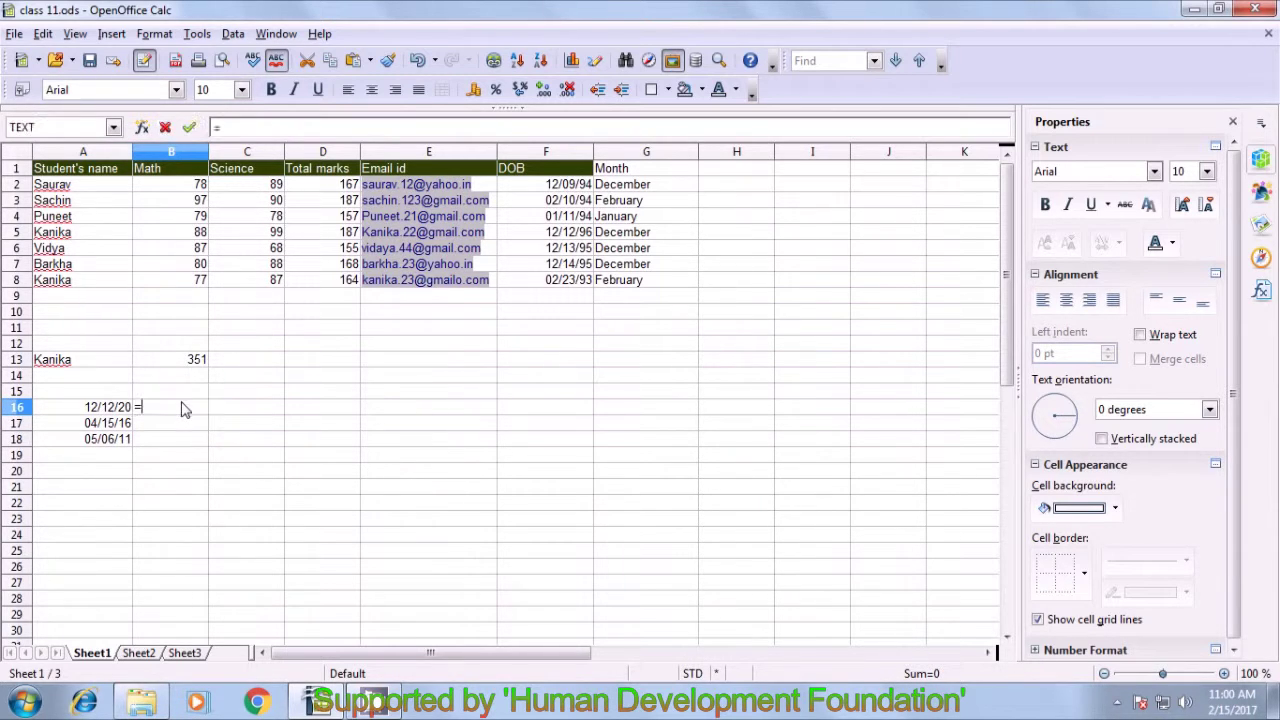
text(isleapyear)
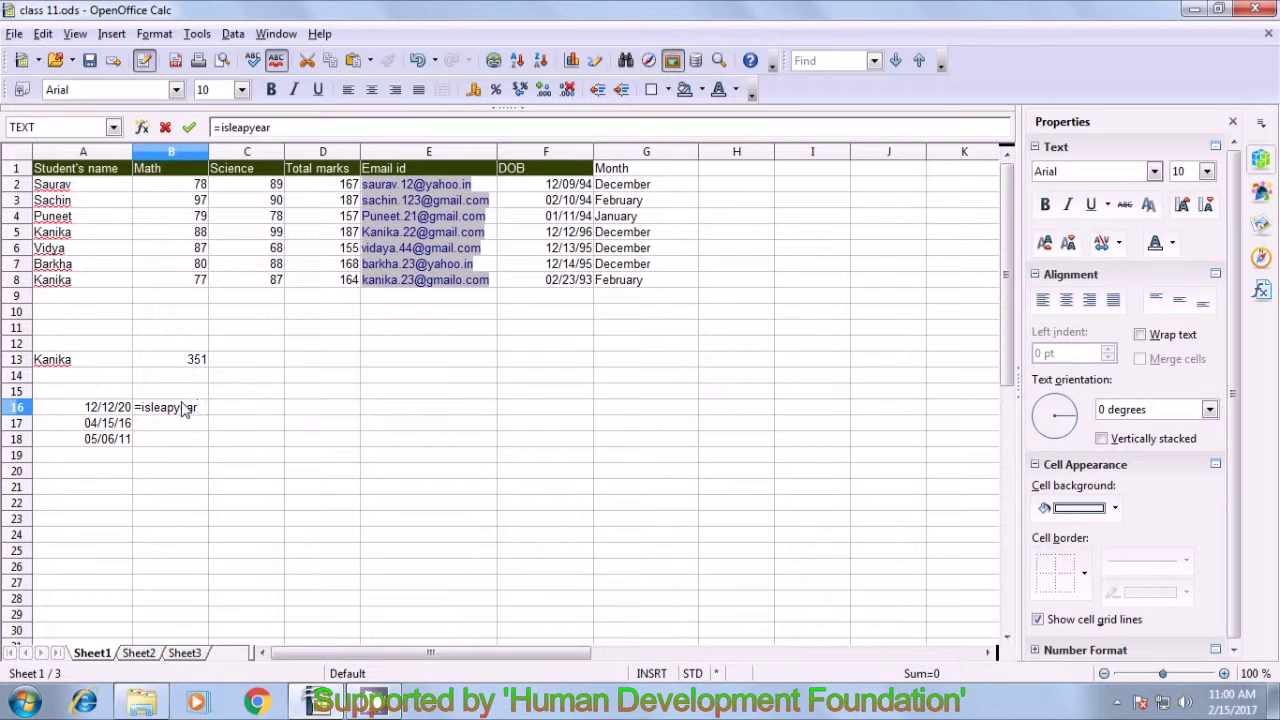
text(()
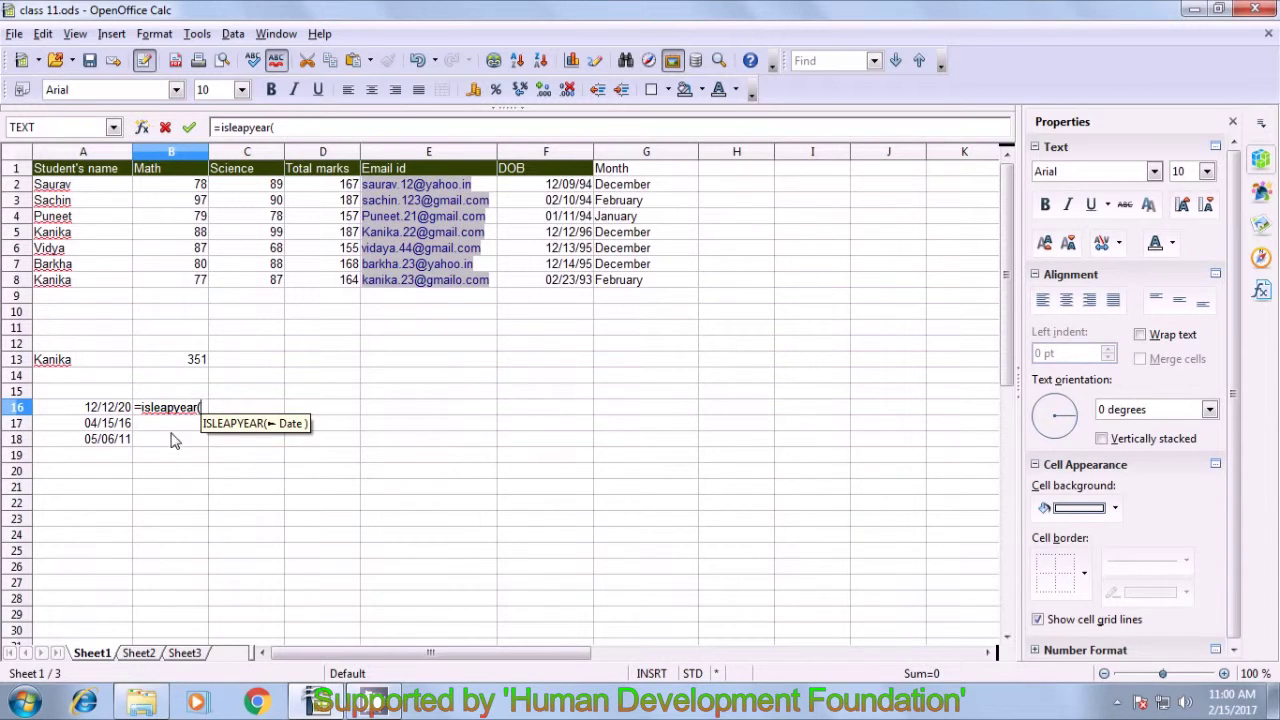
click(111, 411)
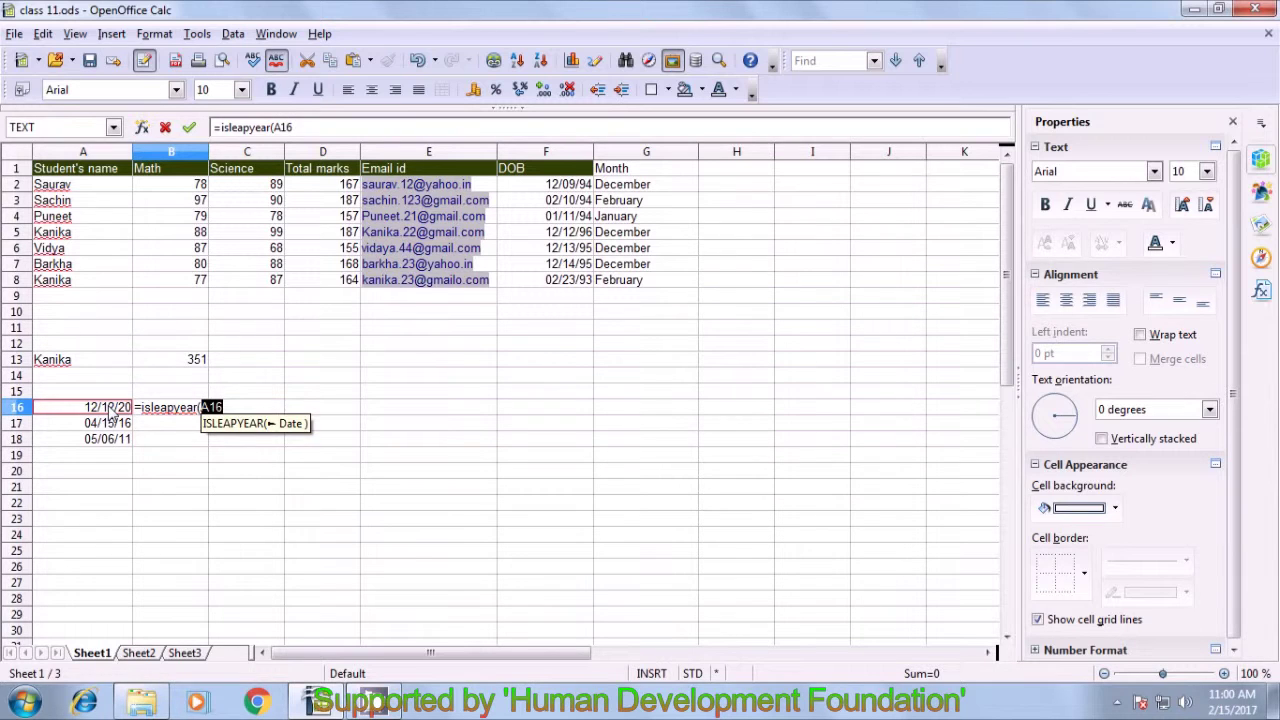
text())
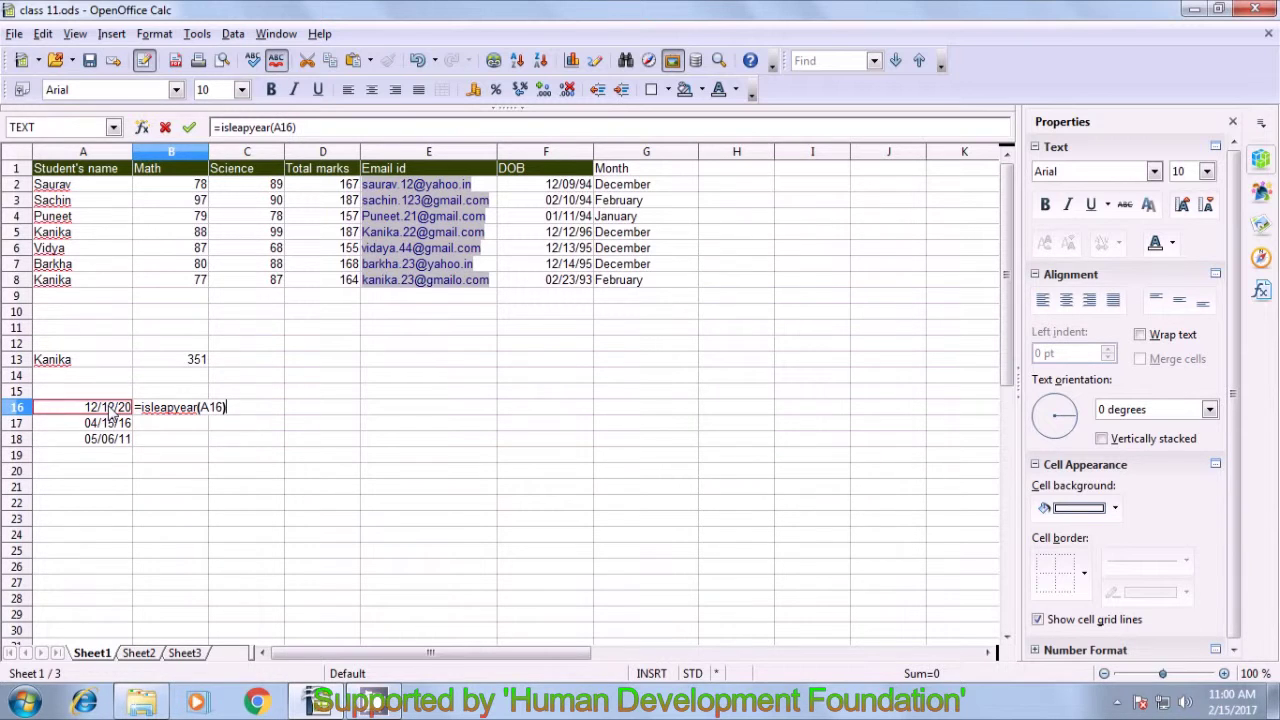
key(Return)
- Fill the leap-year formula down to B18 and verify the results 1, 1 and 0
click(156, 410)
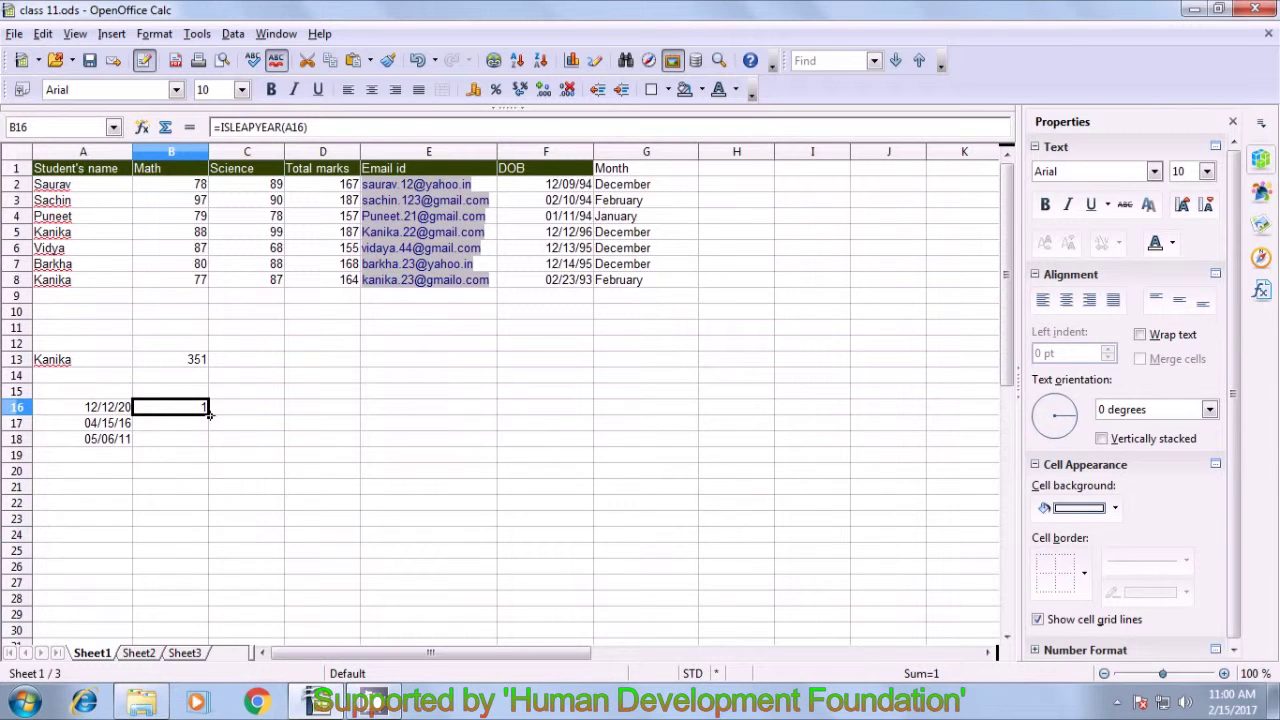
drag(208, 414, 208, 442)
click(200, 455)
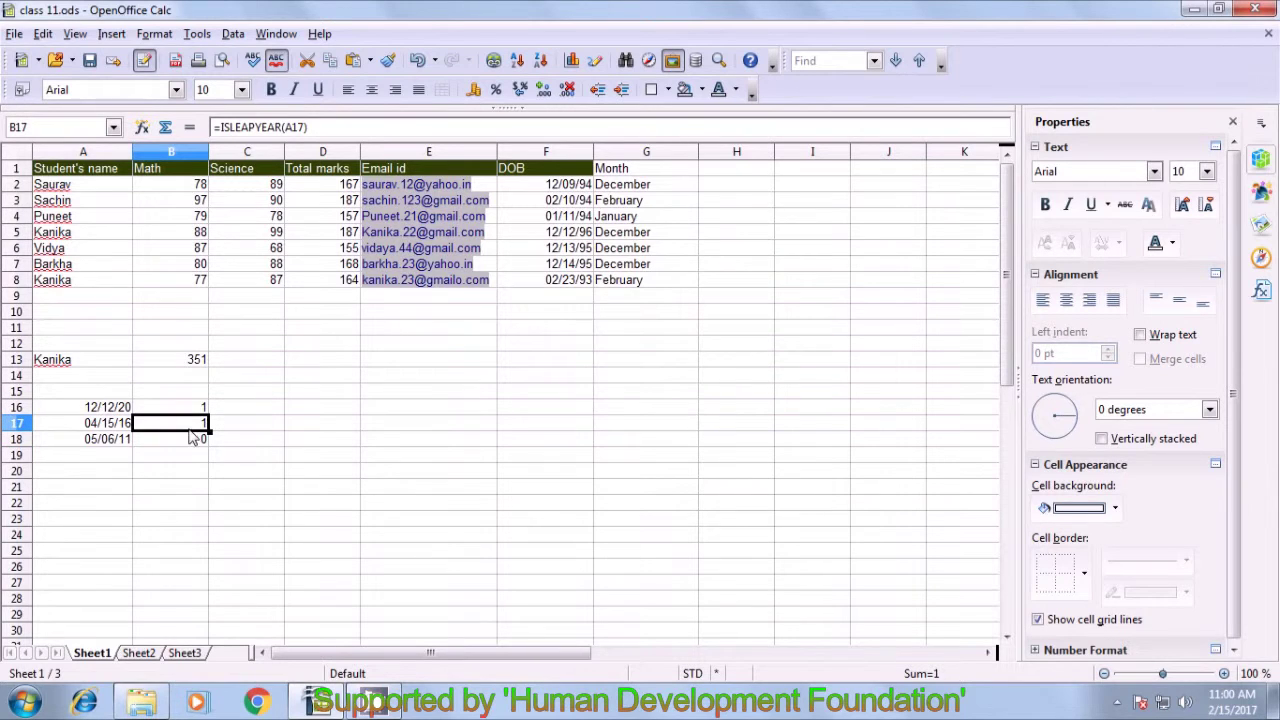
click(192, 442)
click(178, 425)
click(118, 409)
click(117, 425)
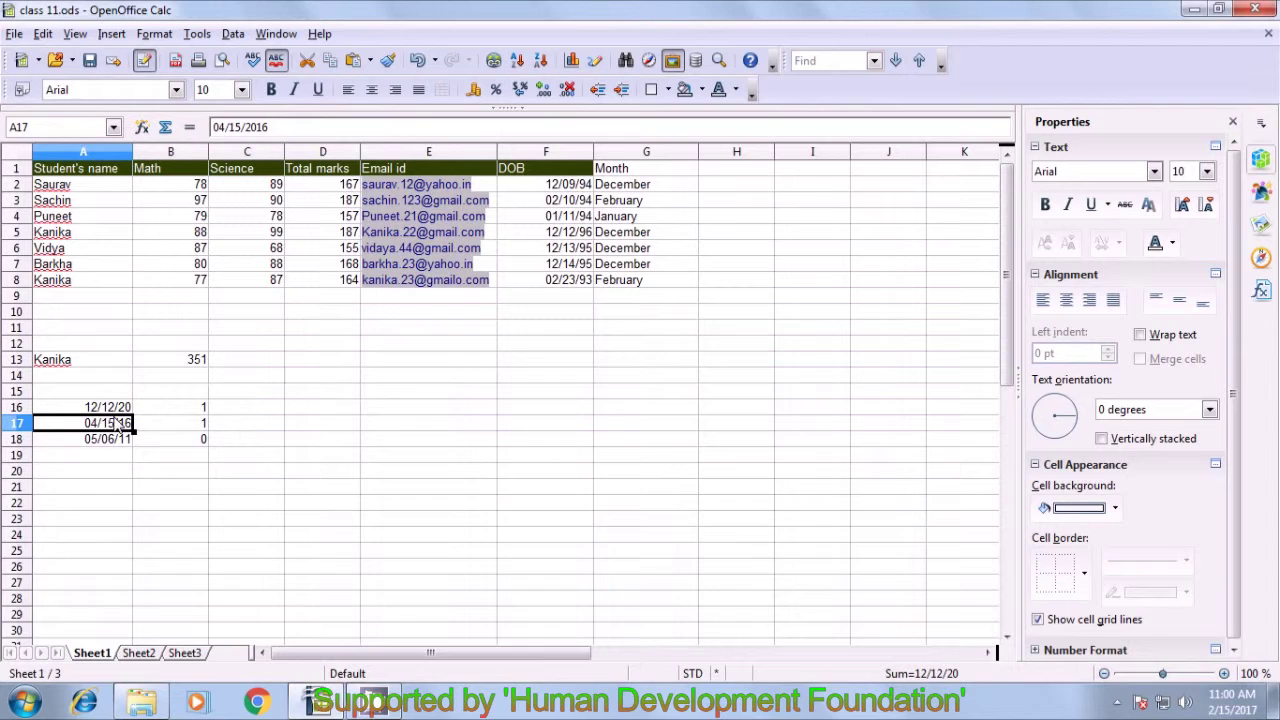
click(167, 409)
click(170, 428)
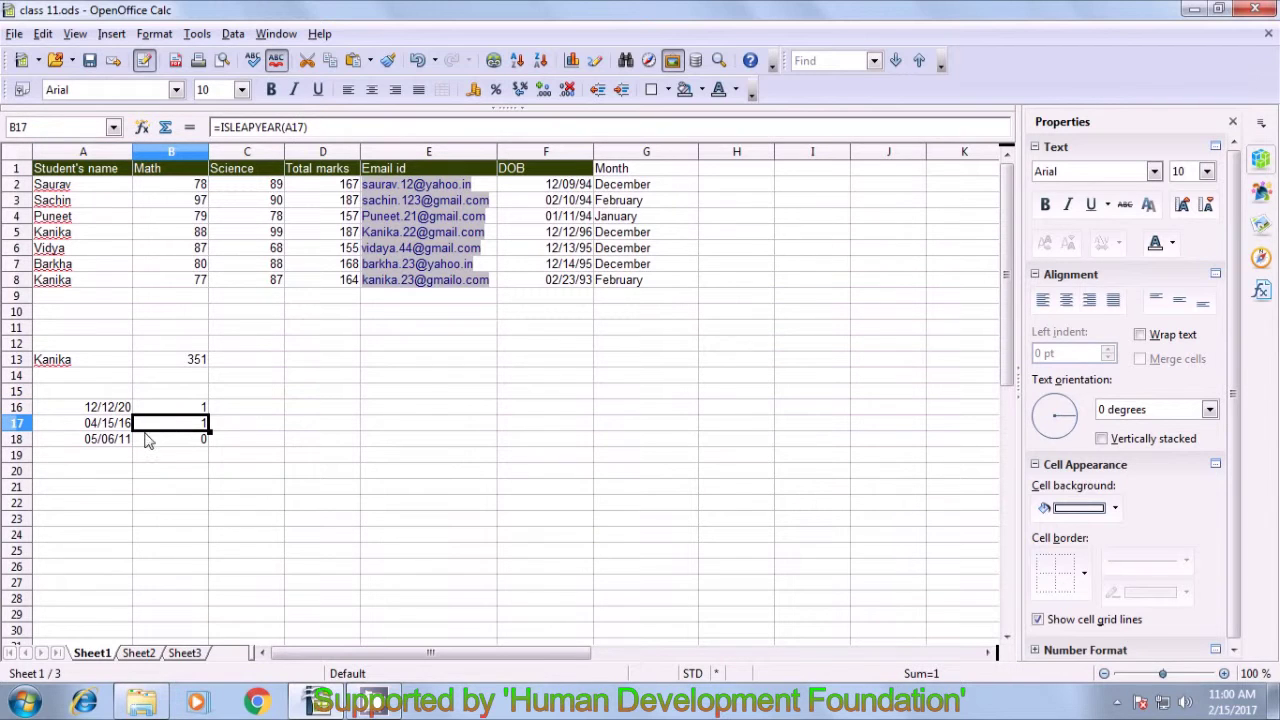
click(120, 441)
click(191, 443)
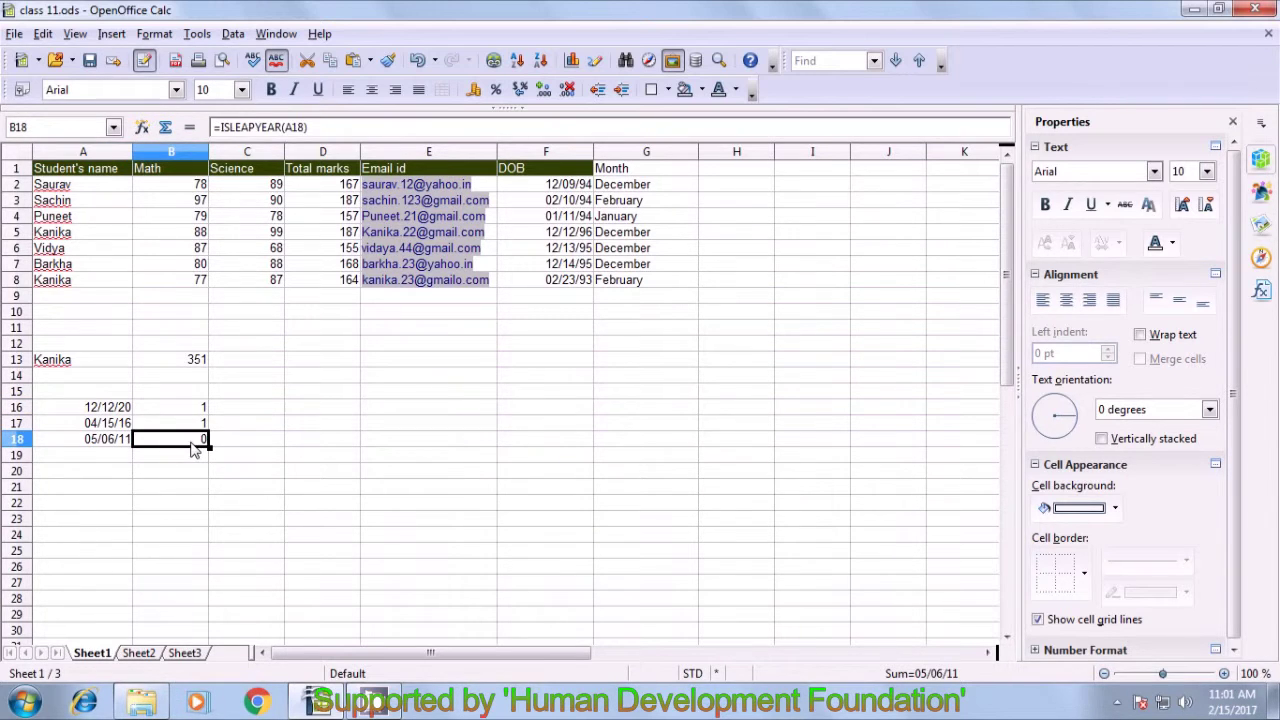
click(196, 458)
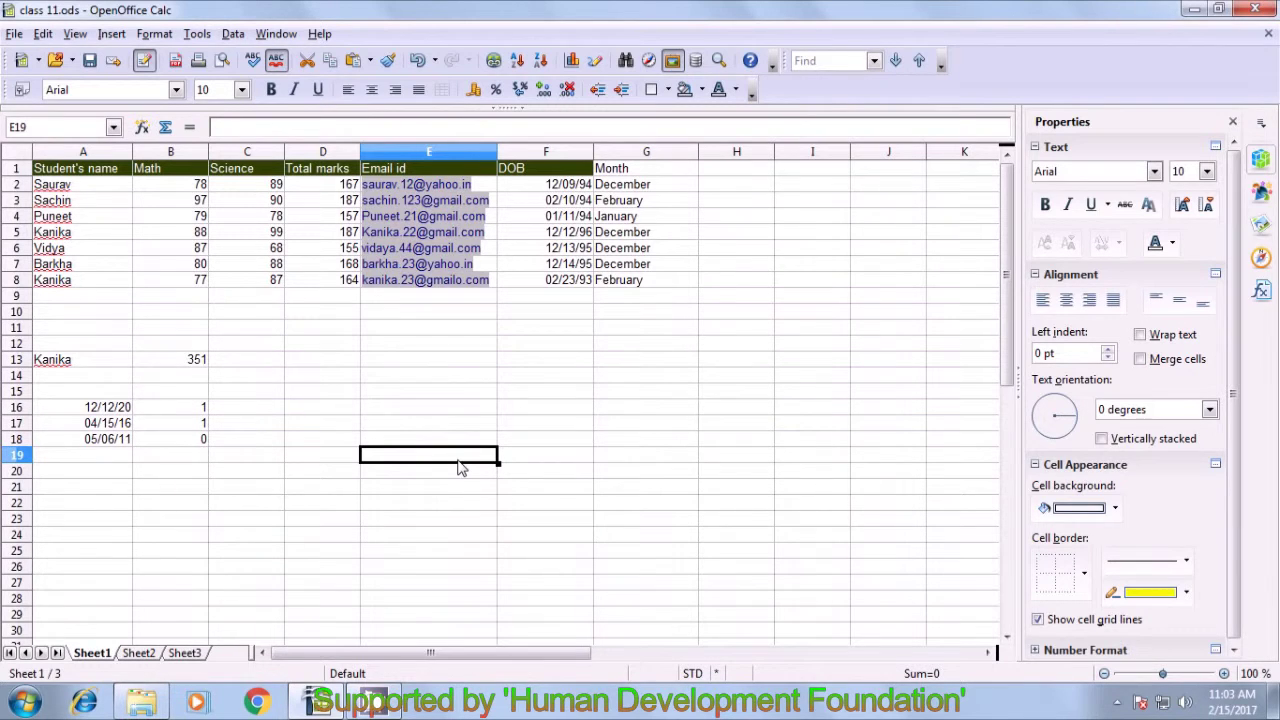
- Type 'days in month' in C16 and widen column C to fit it
click(249, 416)
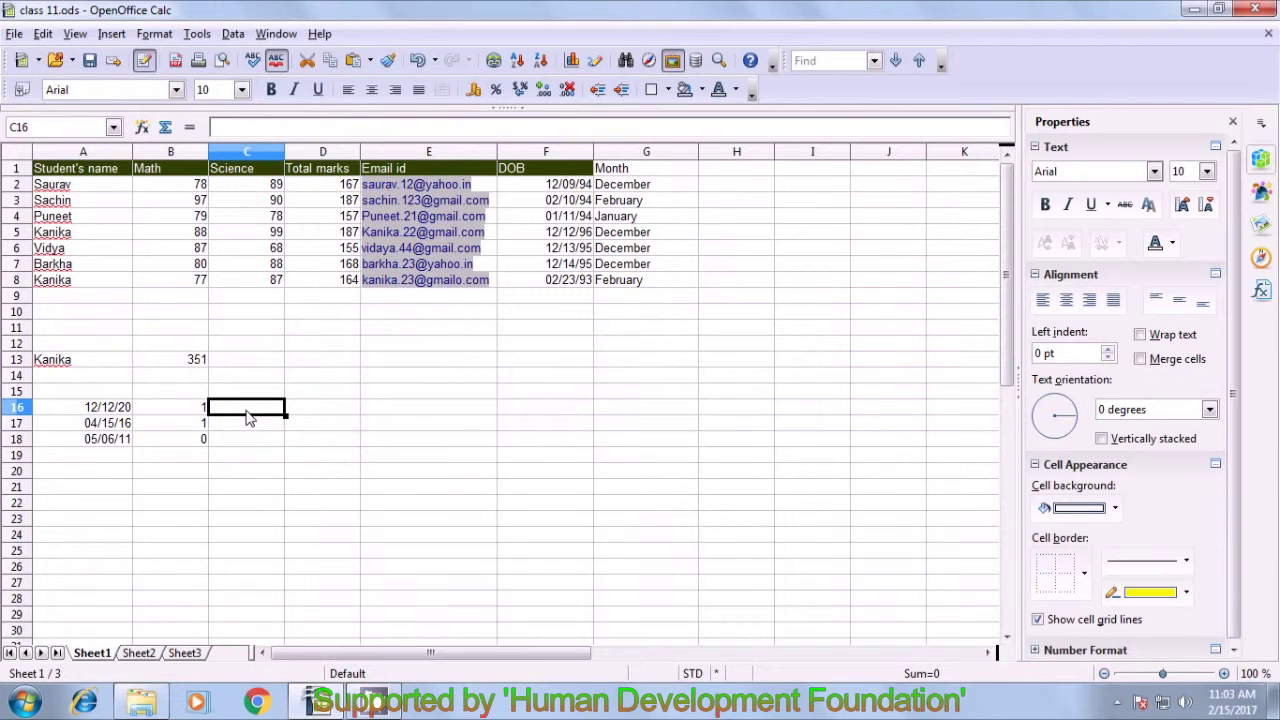
text(days)
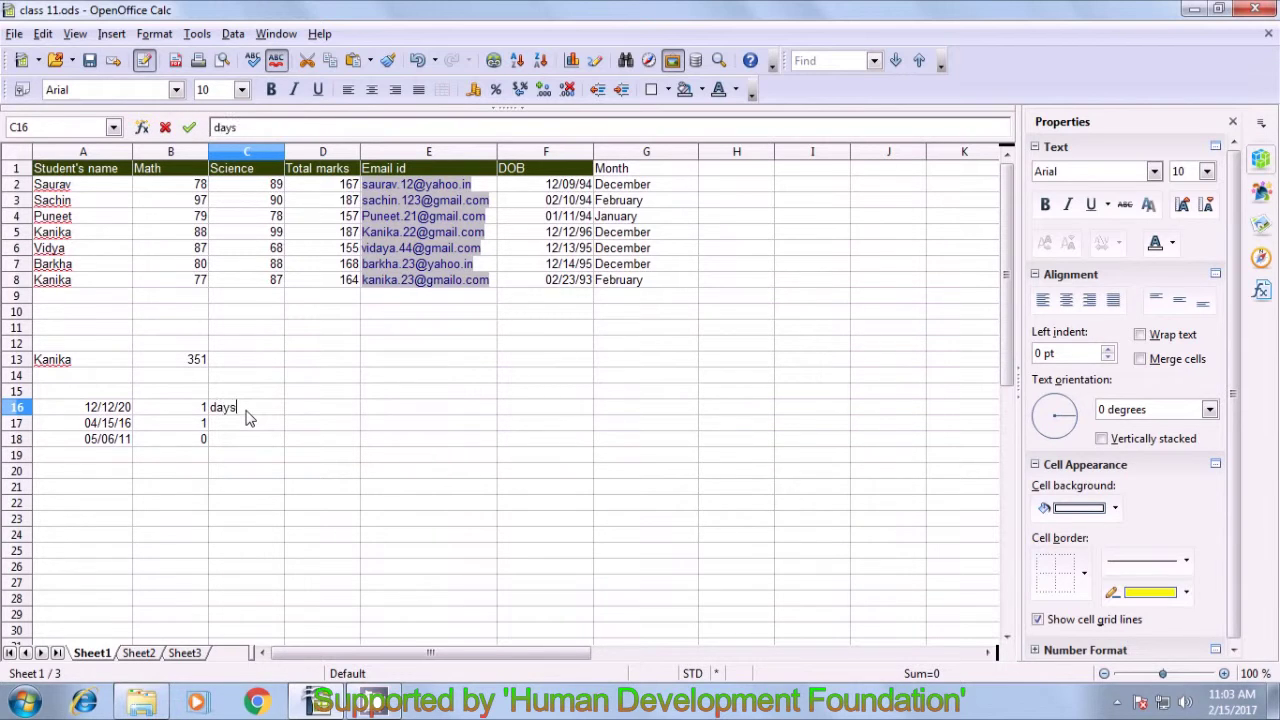
text( in m)
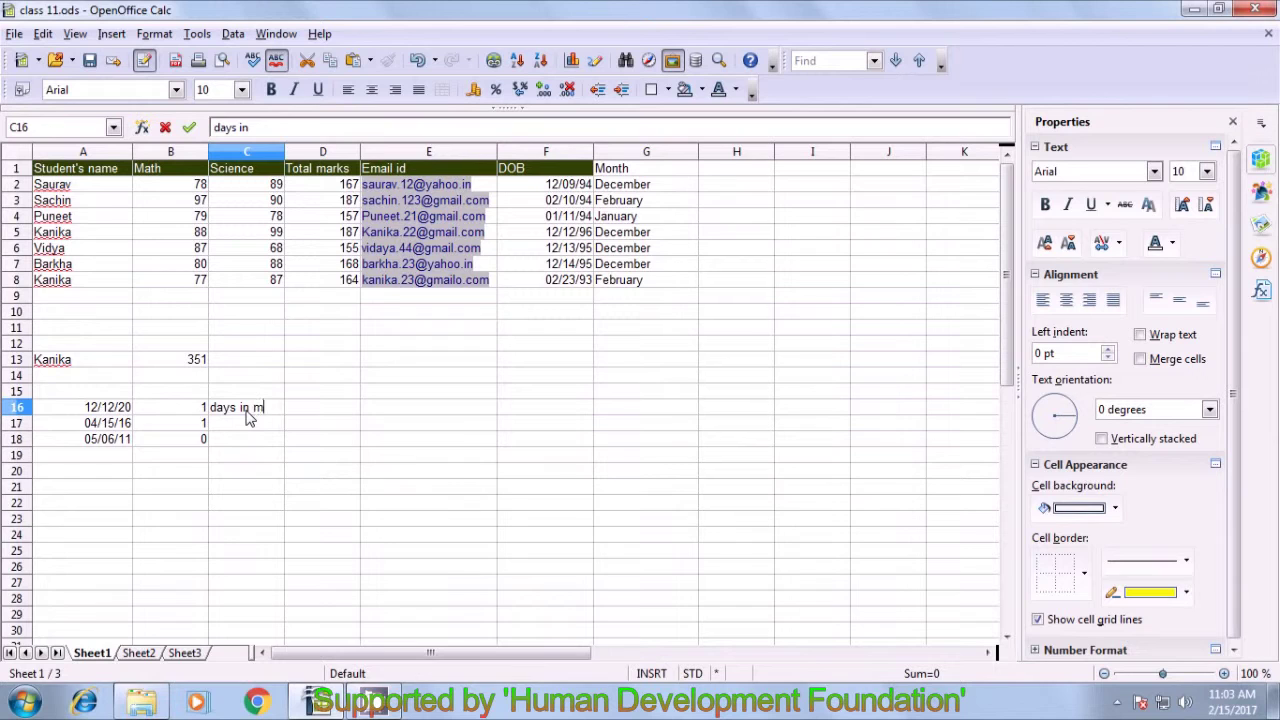
text(onth)
key(Tab)
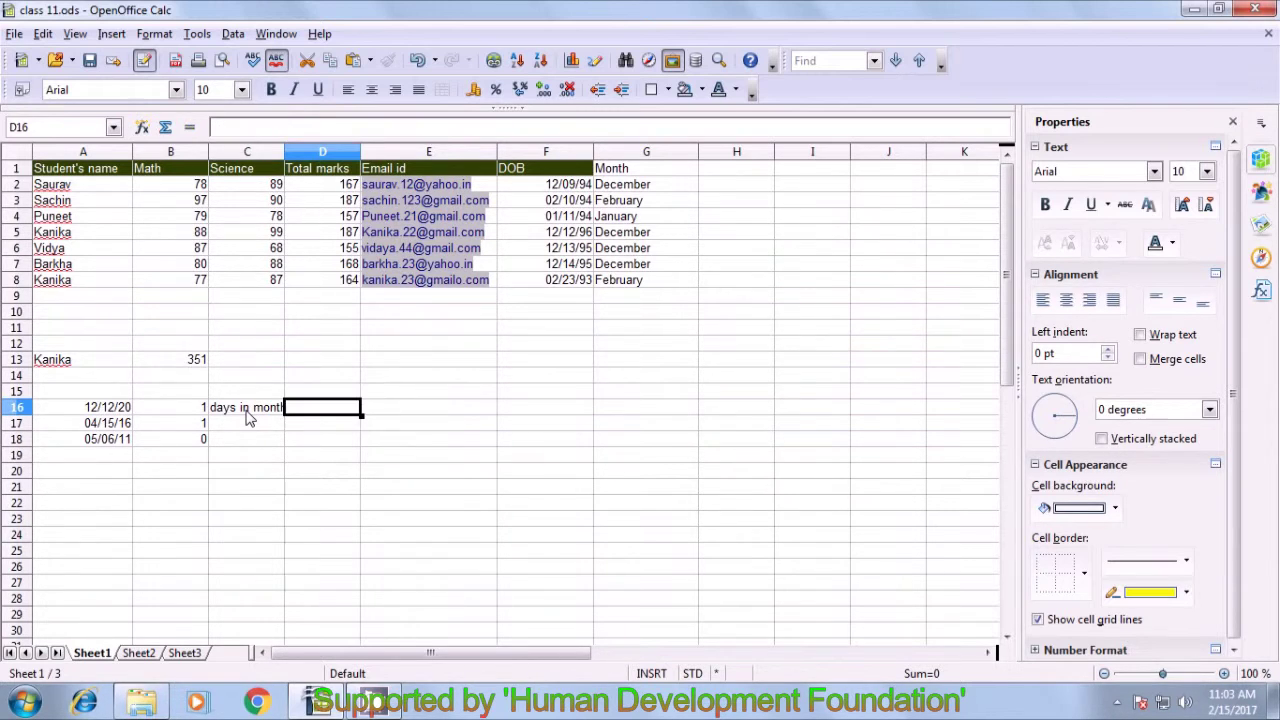
drag(285, 150, 301, 150)
click(231, 413)
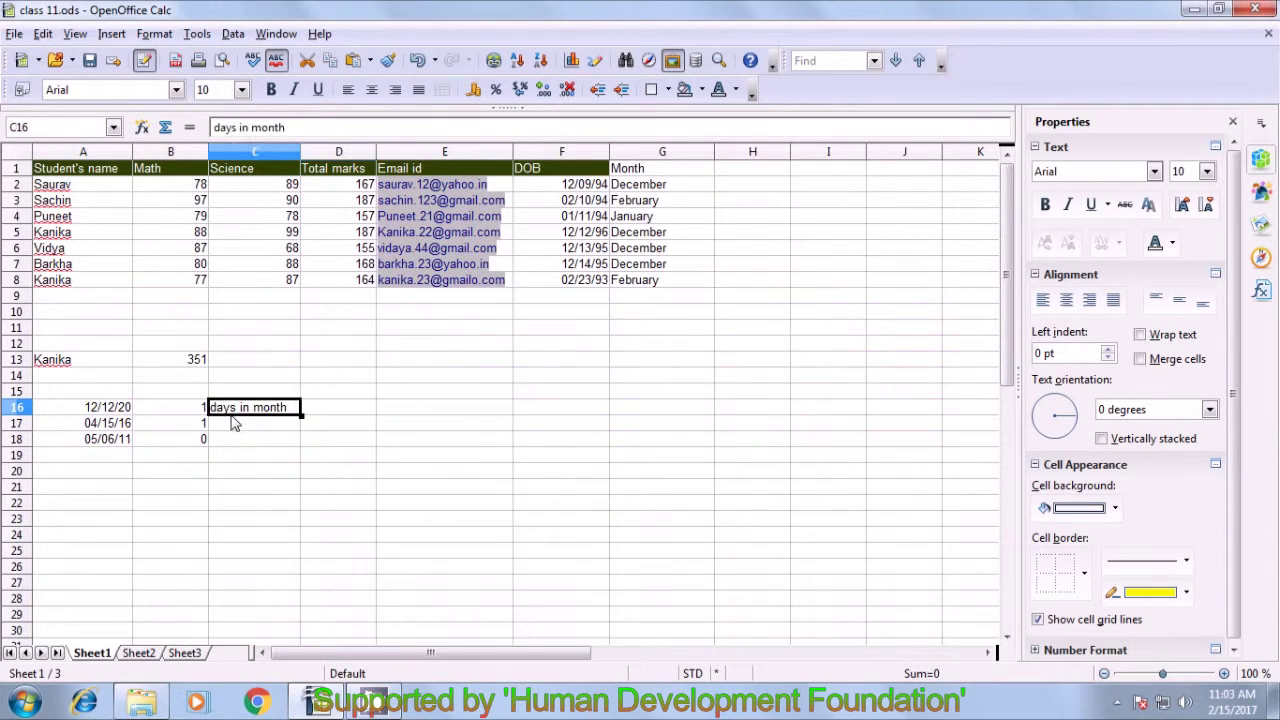
- Type the label 'days in year' in D16
click(327, 412)
text(daysb)
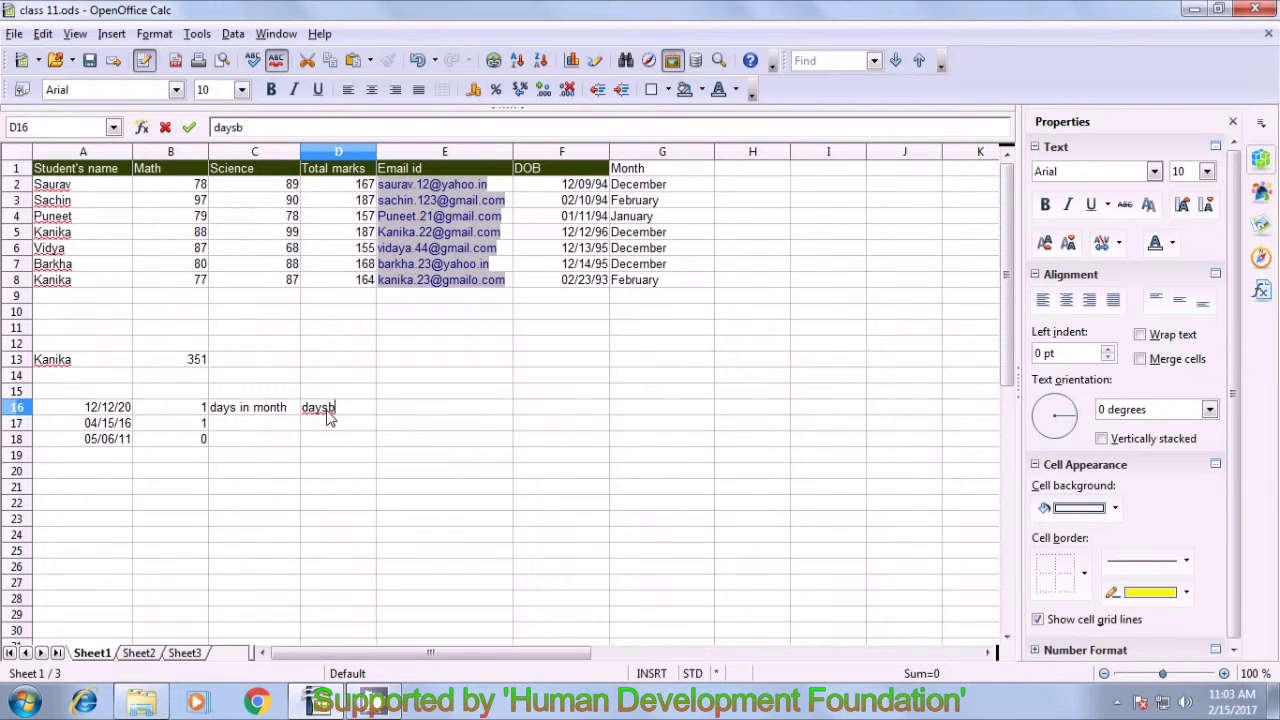
key(BackSpace)
text(in year)
click(292, 455)
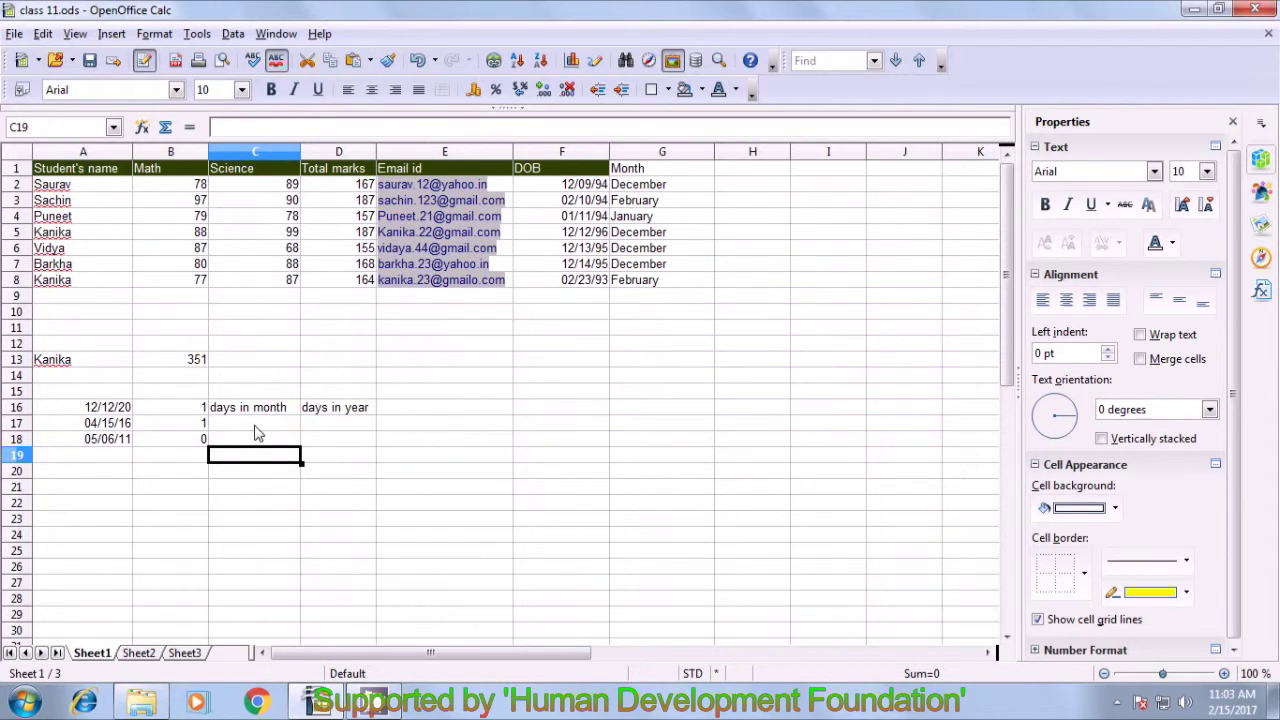
key(Up)
key(Up)
key(Up)
key(Right)
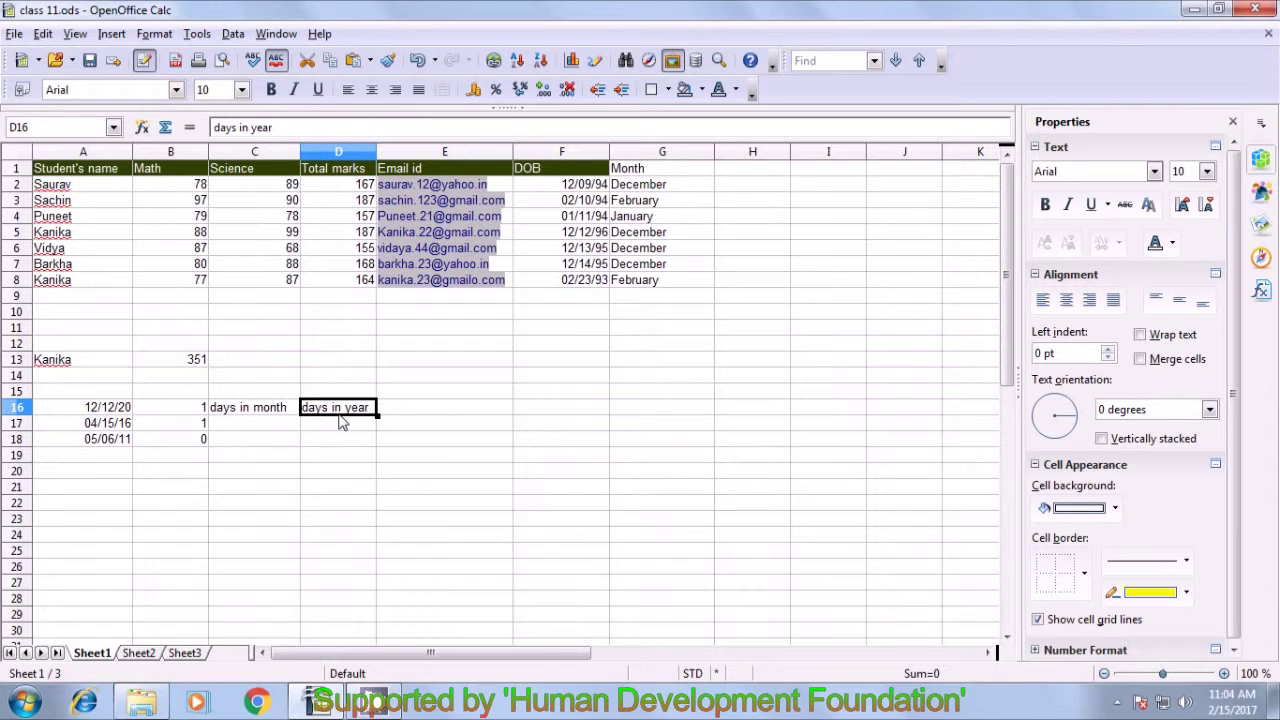
click(252, 422)
key(Up)
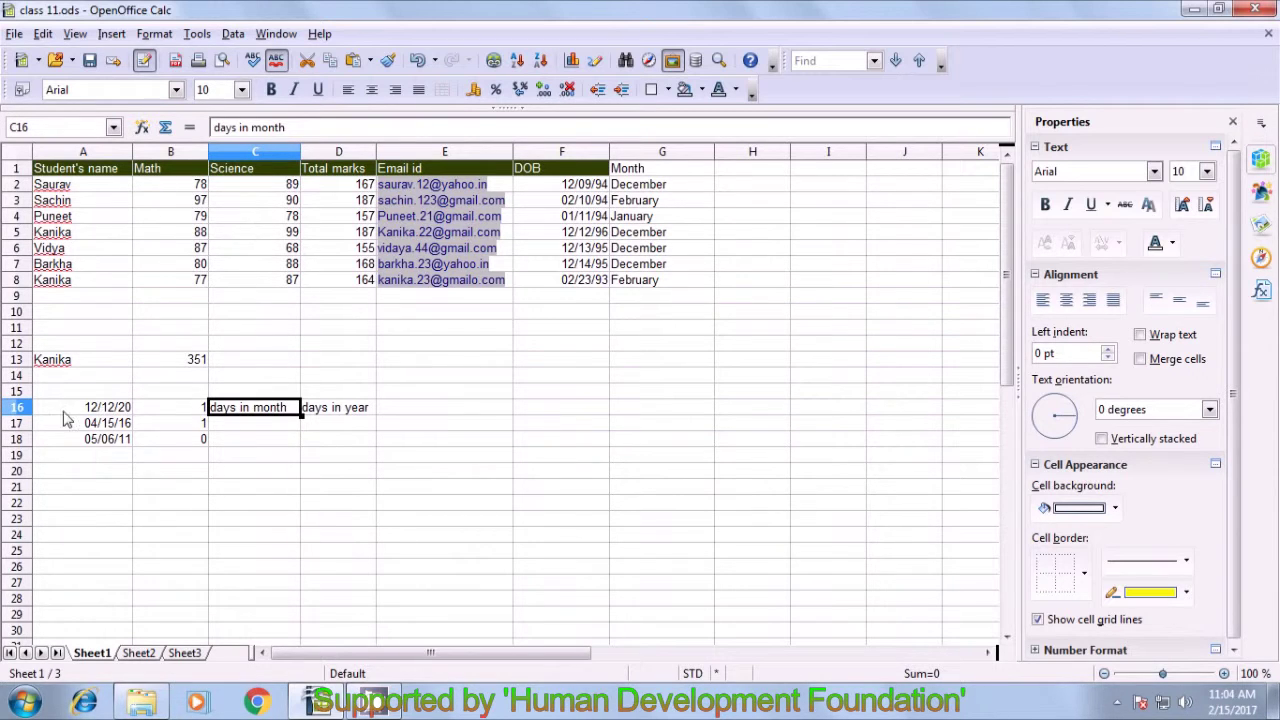
- Move both labels from C16:D16 up into C15:D15
click(92, 412)
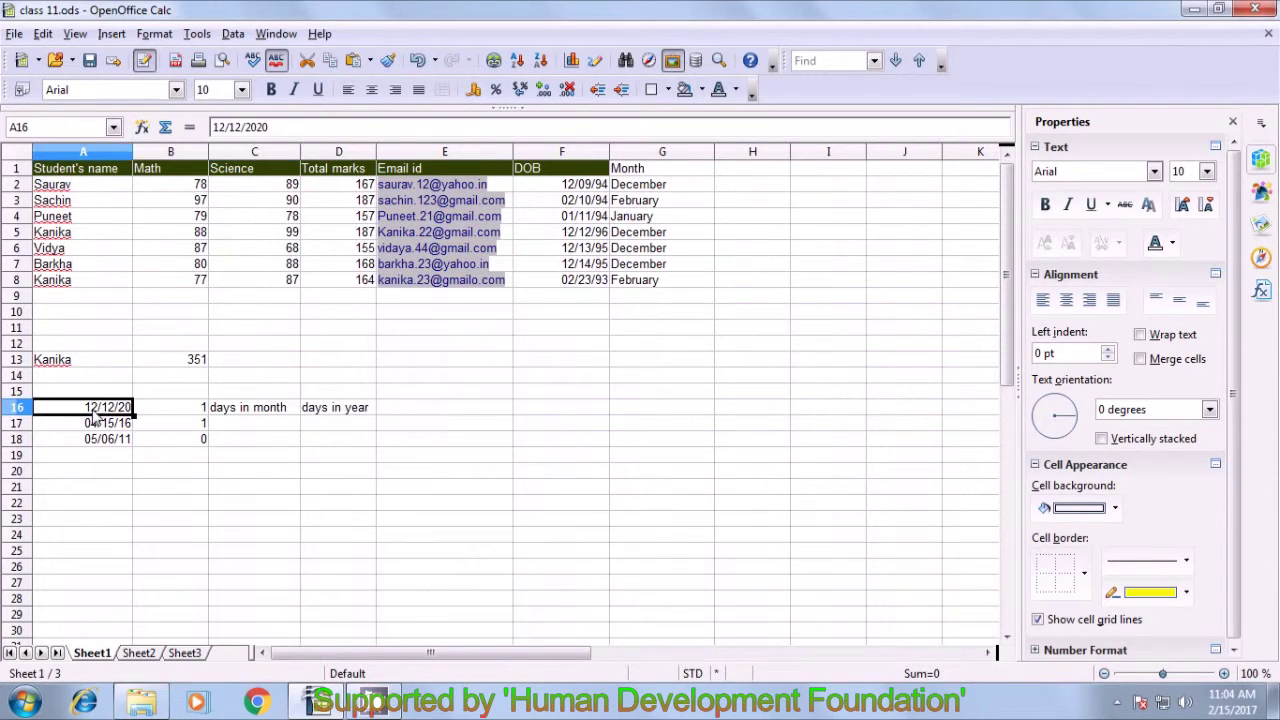
click(249, 416)
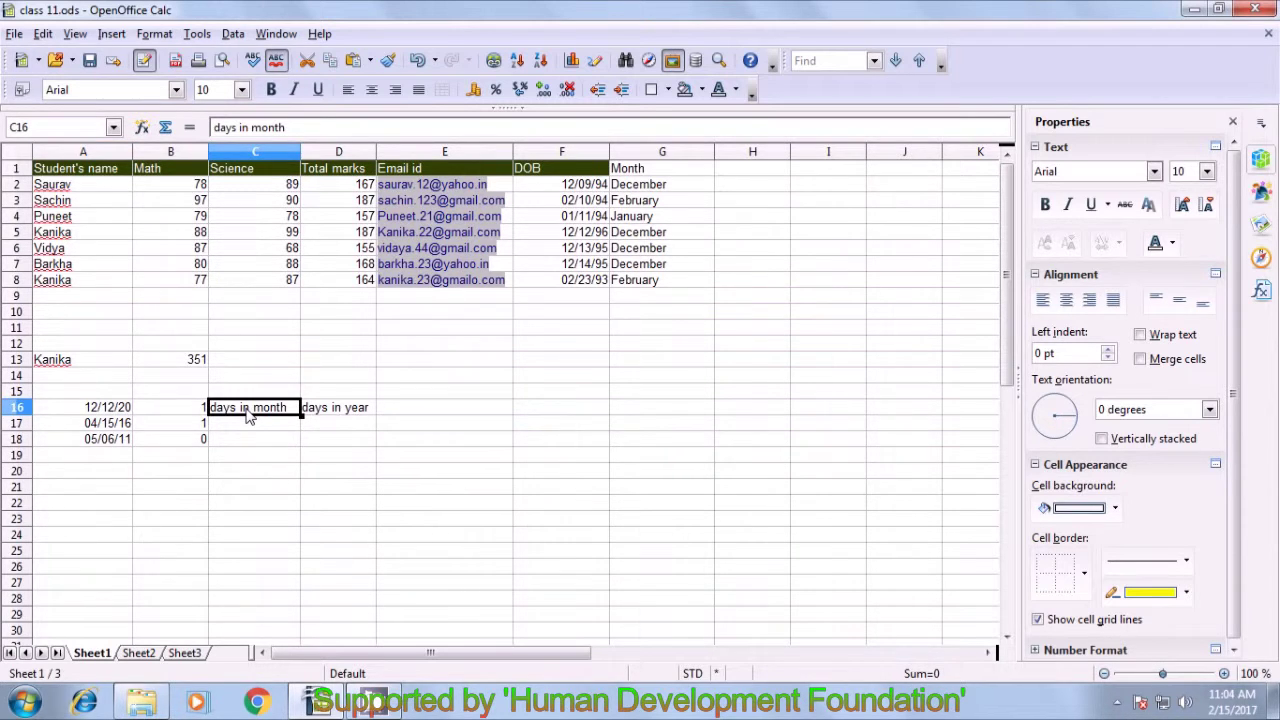
key(shift+Right)
key(ctrl+c)
key(Delete)
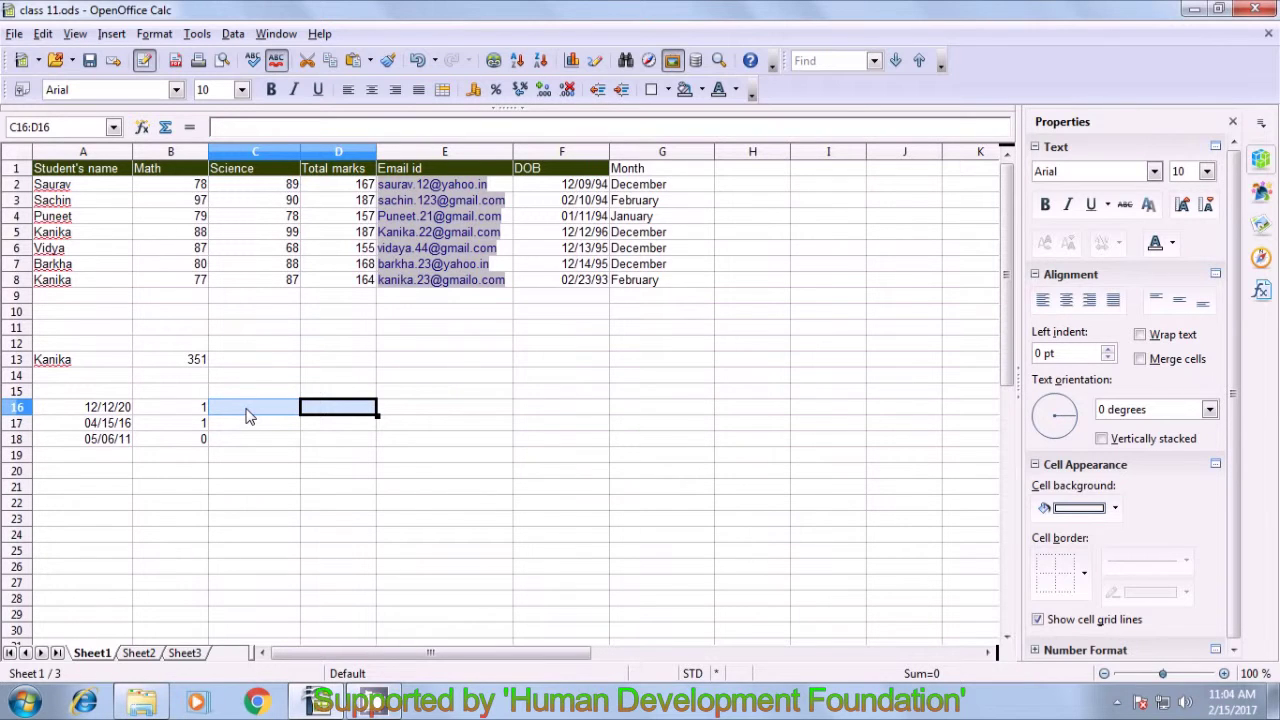
click(241, 392)
key(ctrl+v)
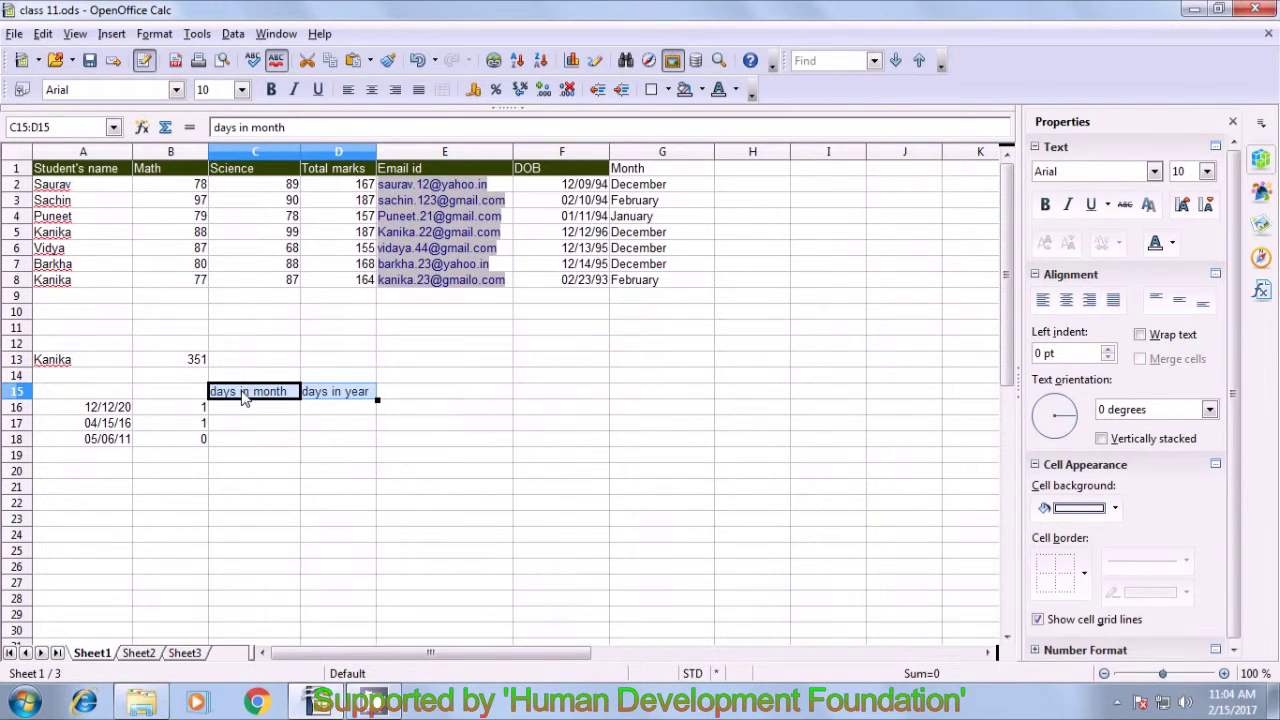
click(241, 422)
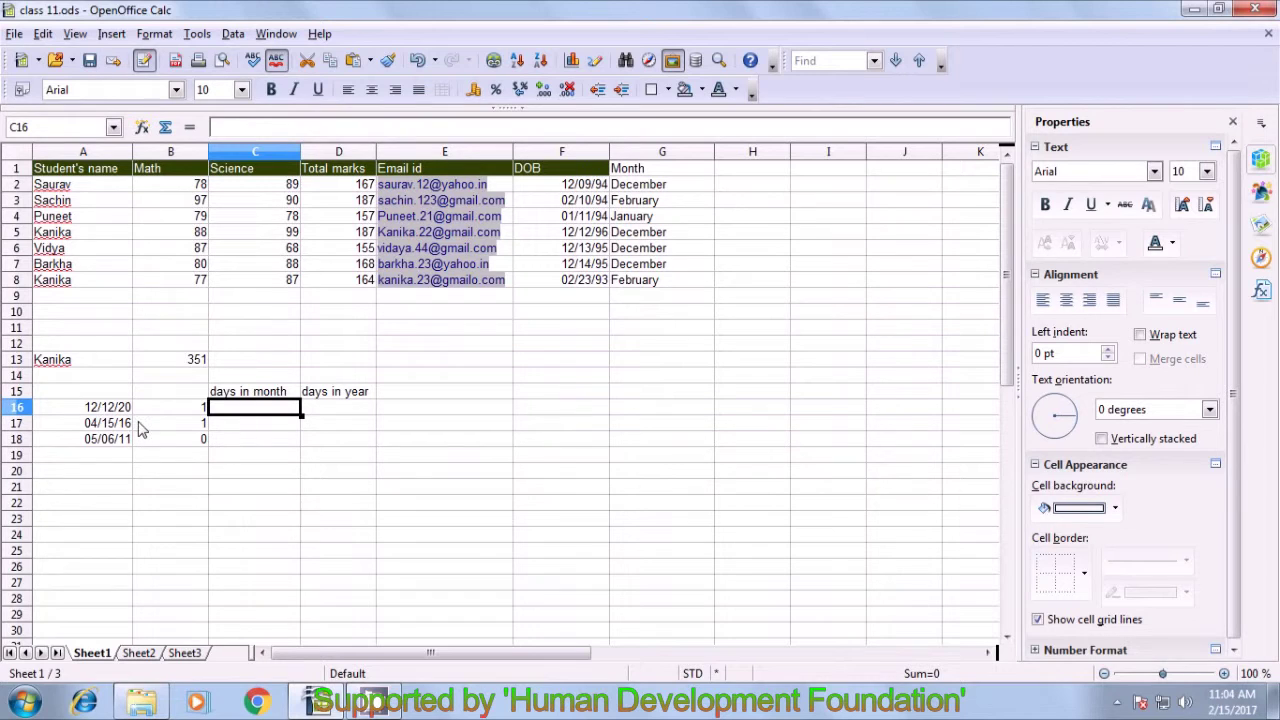
click(117, 410)
click(276, 414)
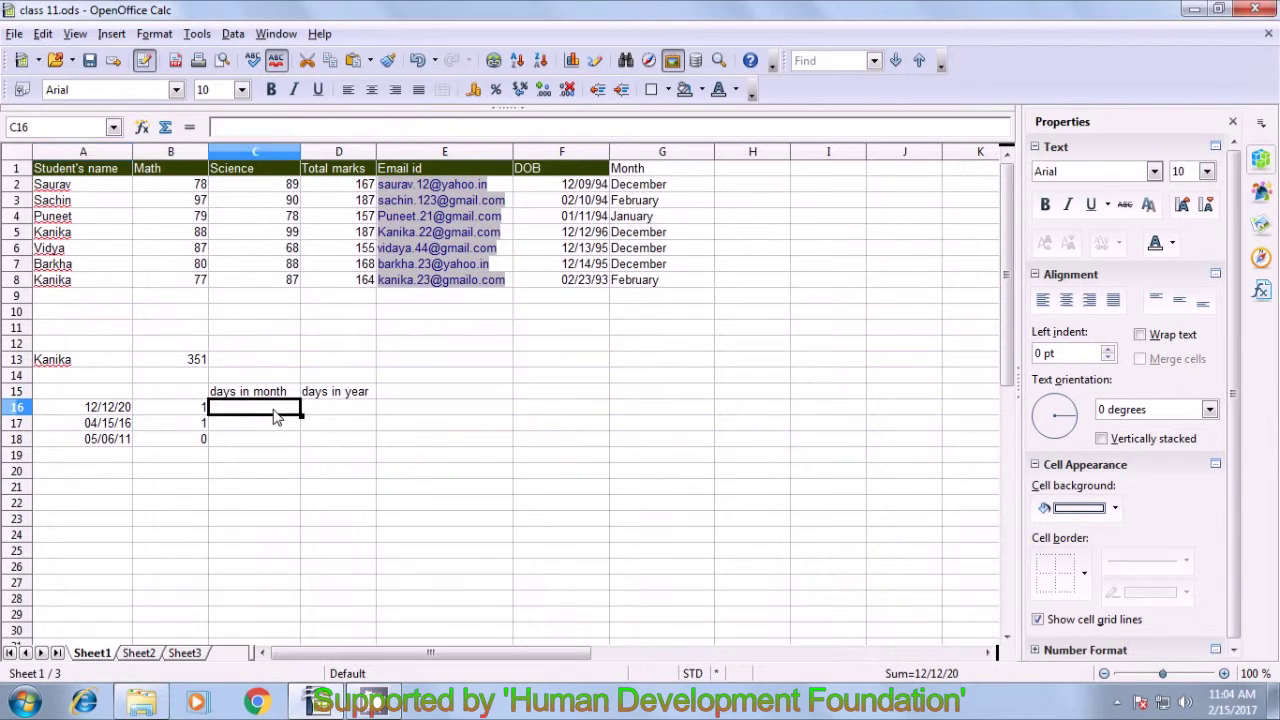
- Enter =DAYSINMONTH(A16) in C16, returning 31 for the first sample date
text(=)
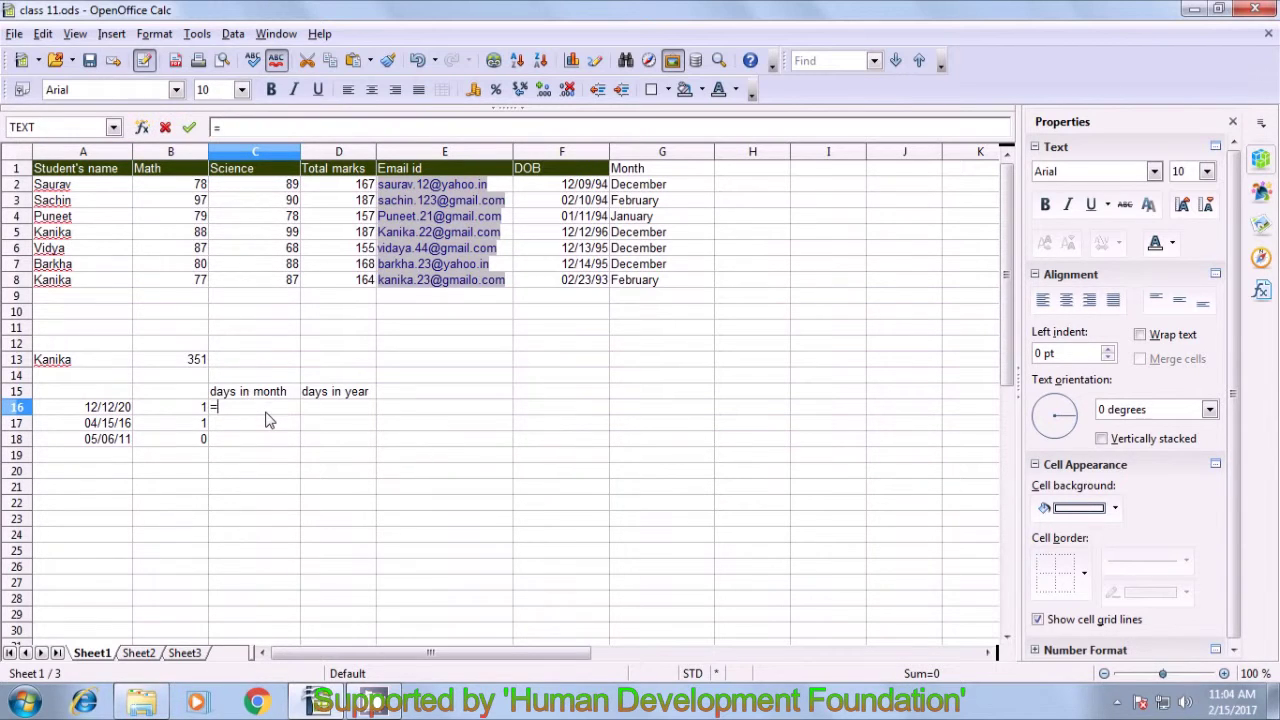
text(daysin)
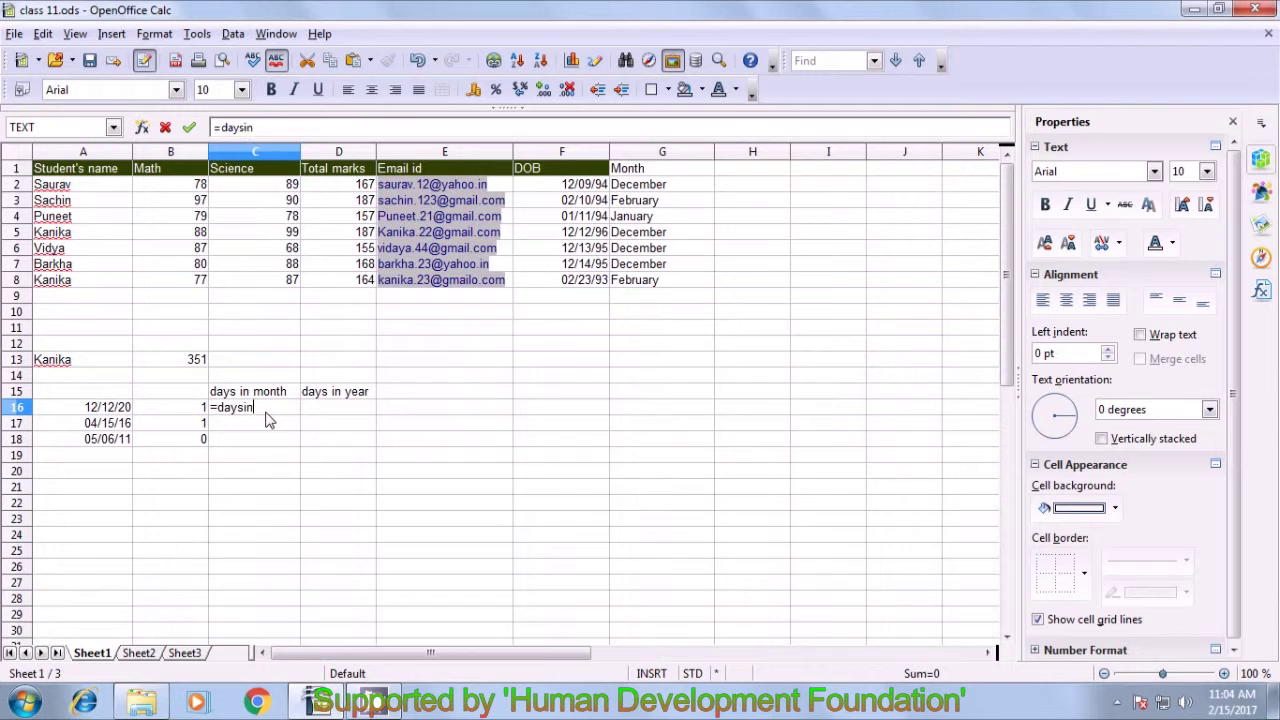
text(month()
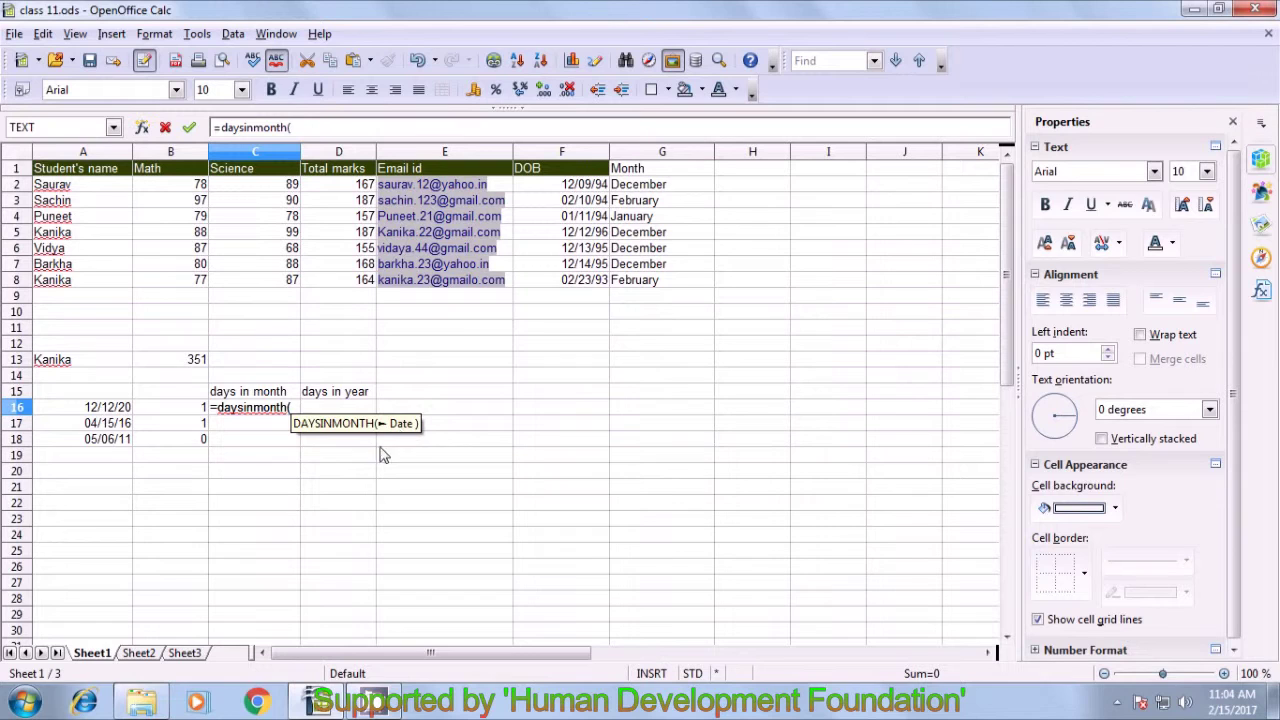
click(103, 410)
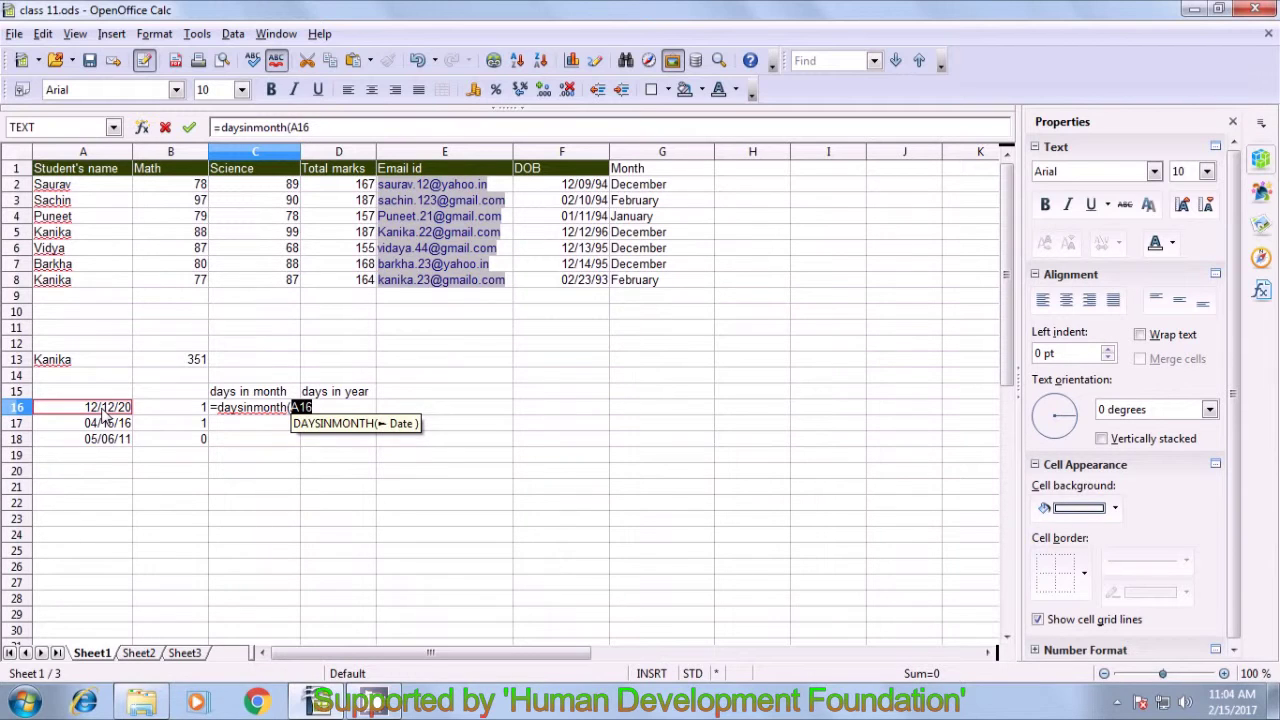
text())
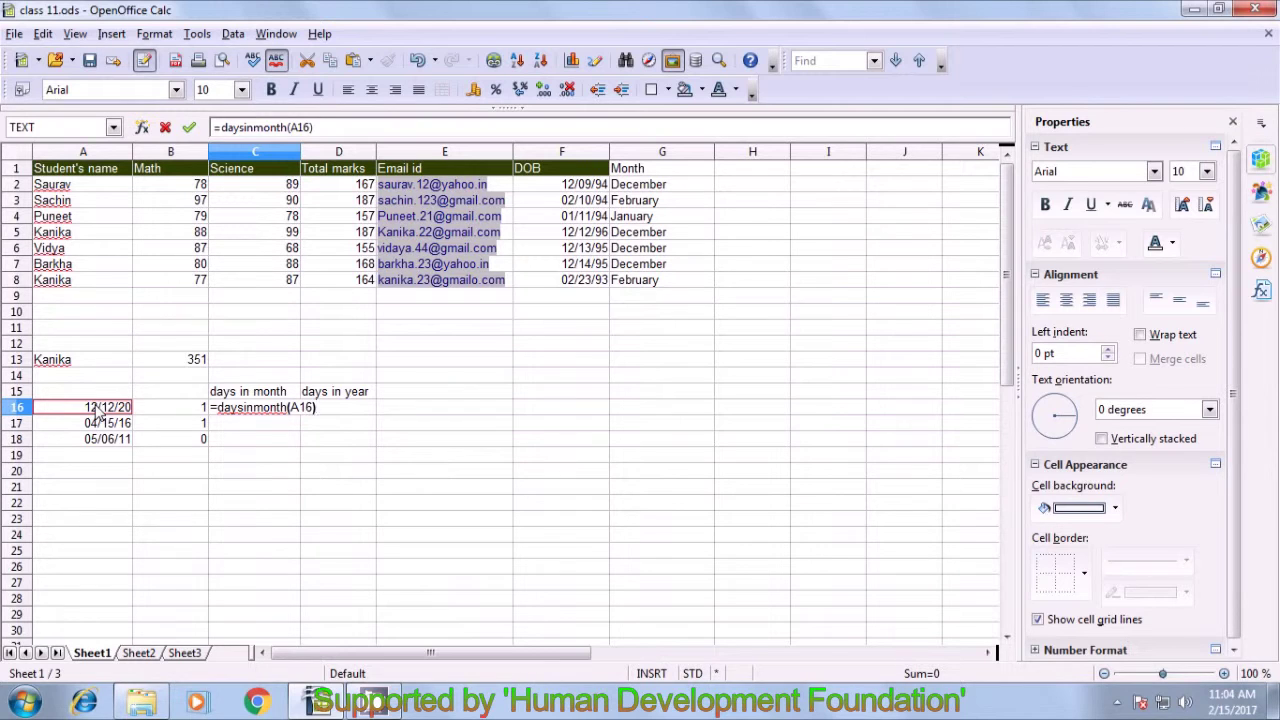
key(Return)
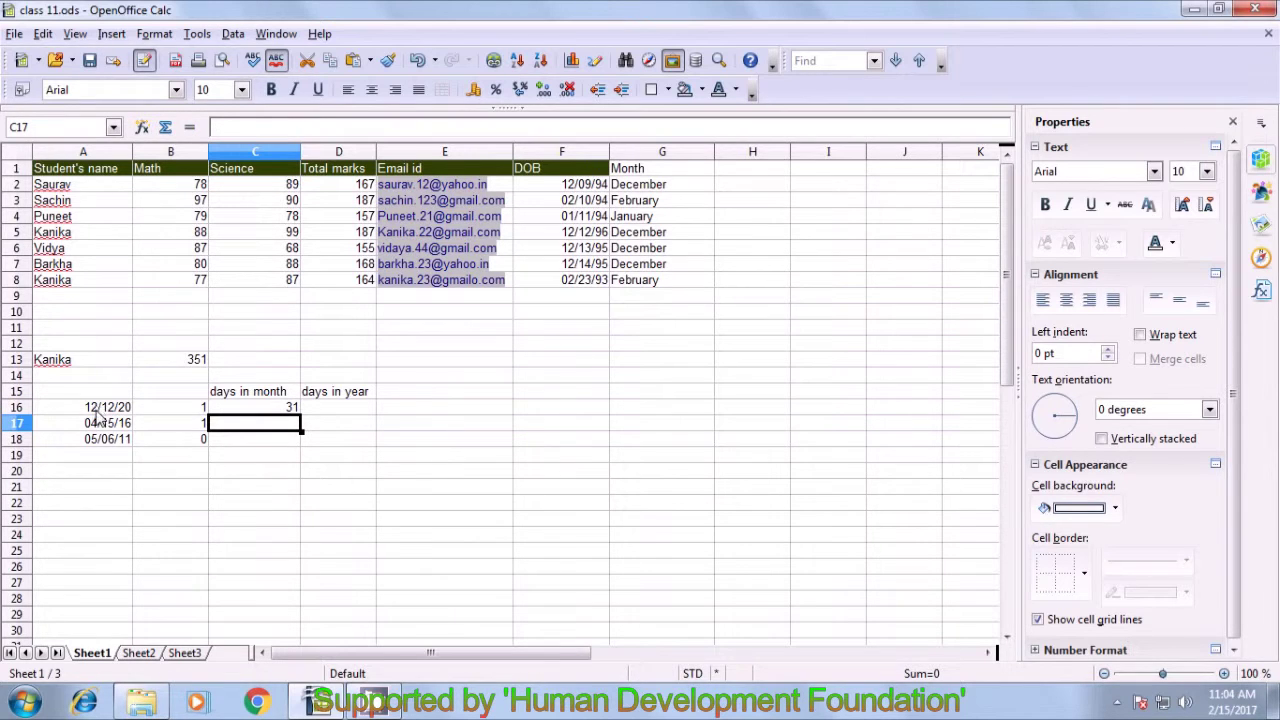
click(100, 410)
click(255, 412)
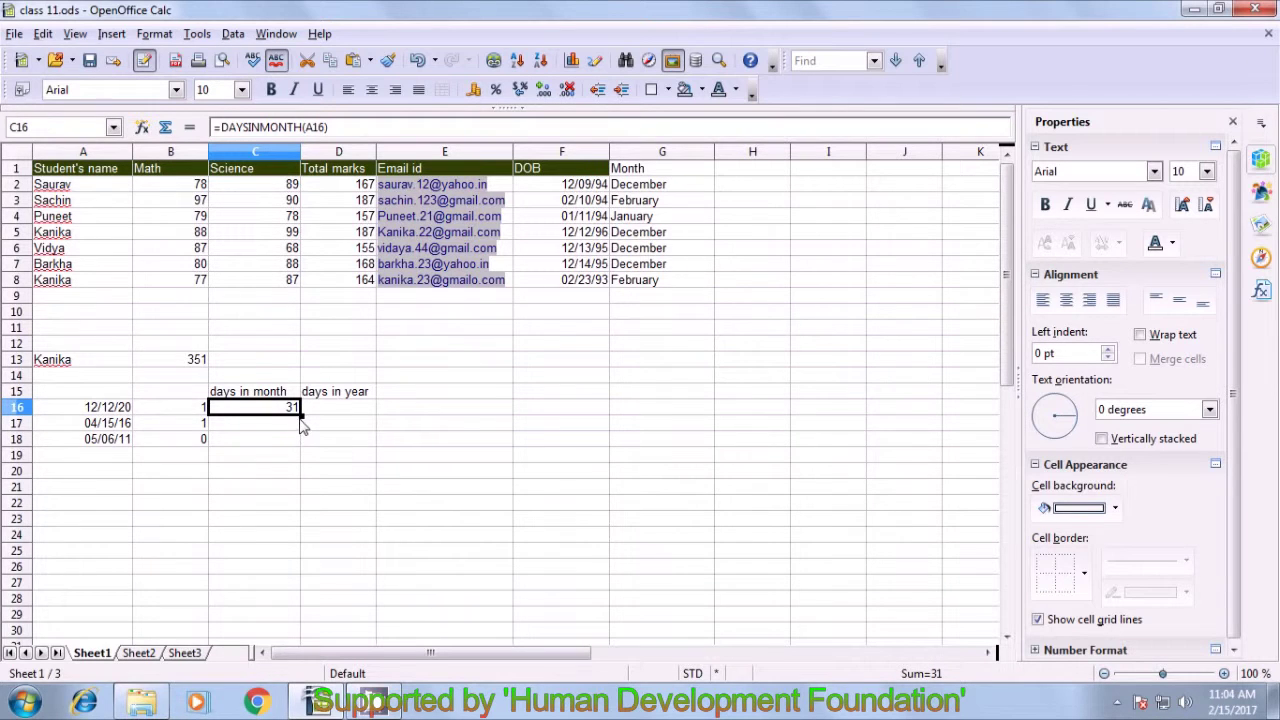
- Copy the days-in-month formula down to C18, giving 30 and 31 for rows 17–18
double_click(301, 413)
click(276, 439)
click(280, 427)
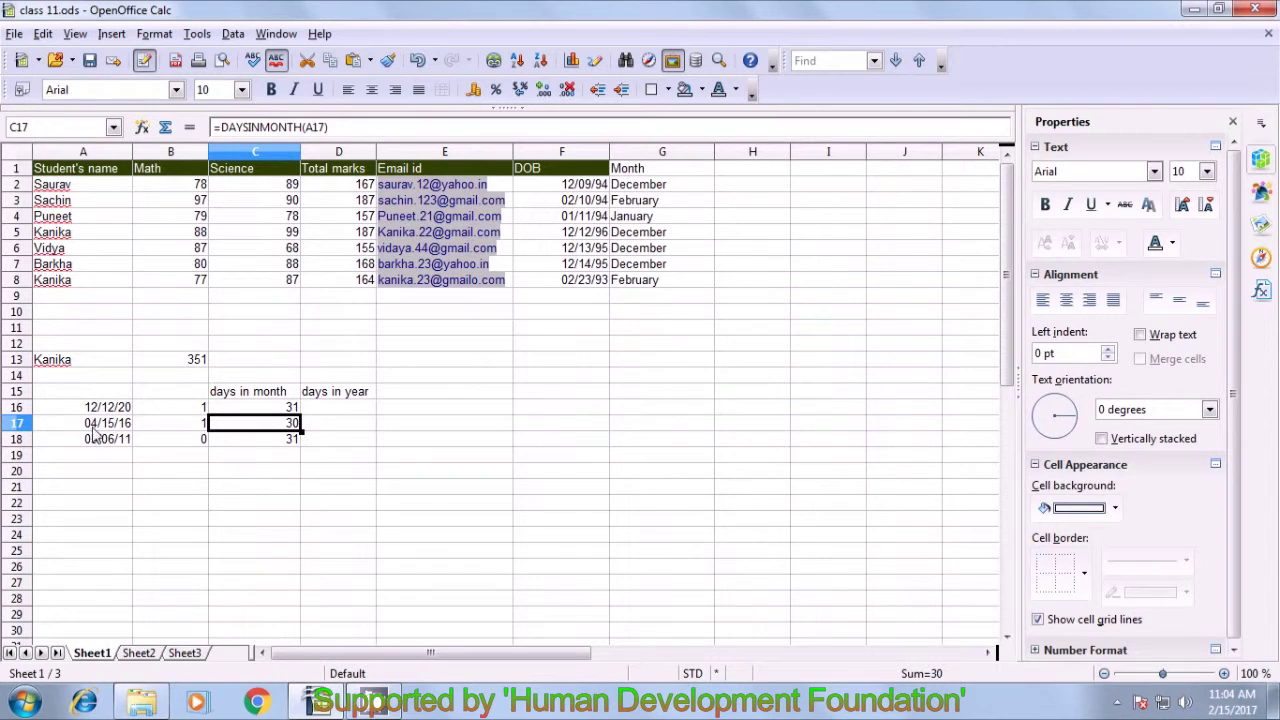
click(93, 427)
click(271, 423)
click(277, 443)
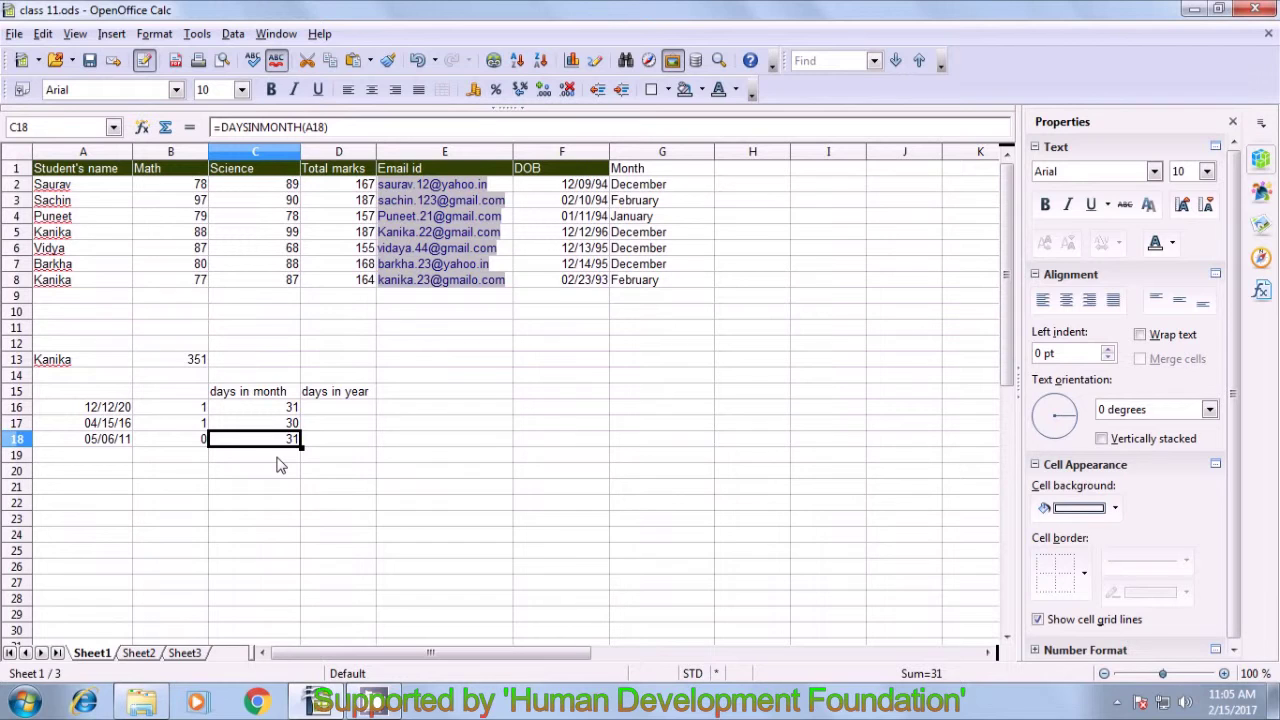
- Enter =DAYSINYEAR(A16) in D16, returning 366 days
click(334, 414)
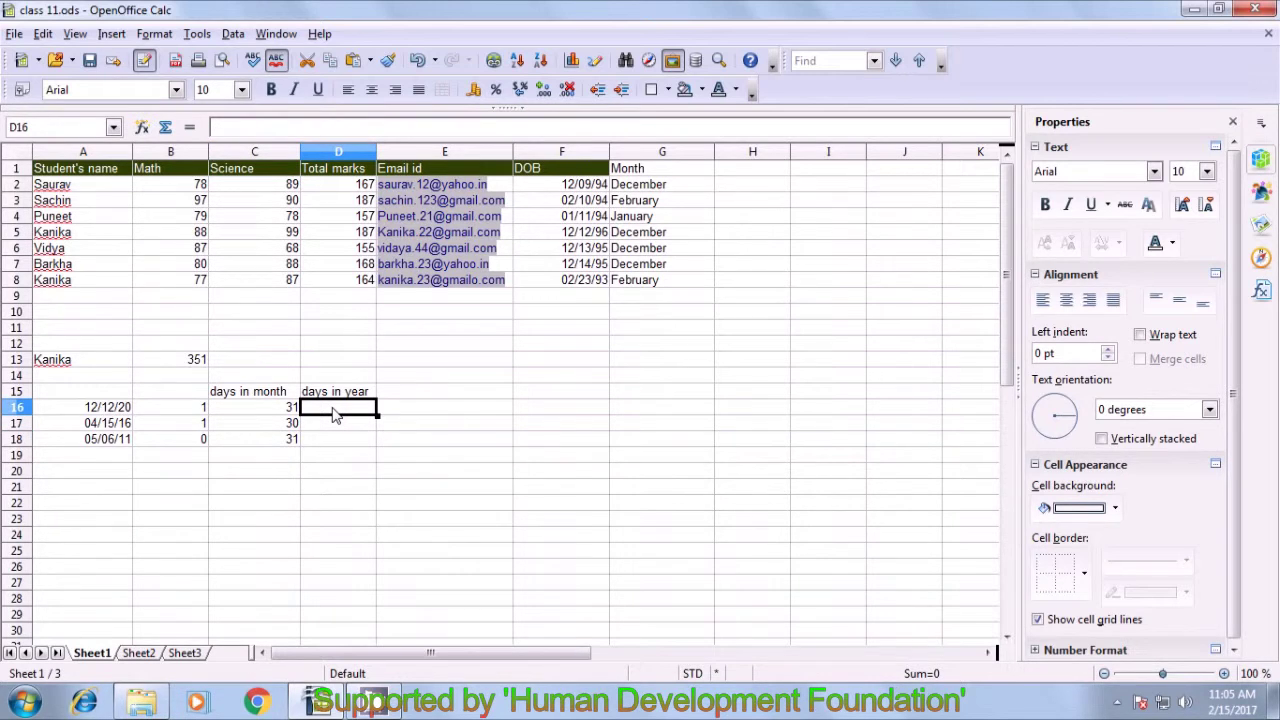
text(=)
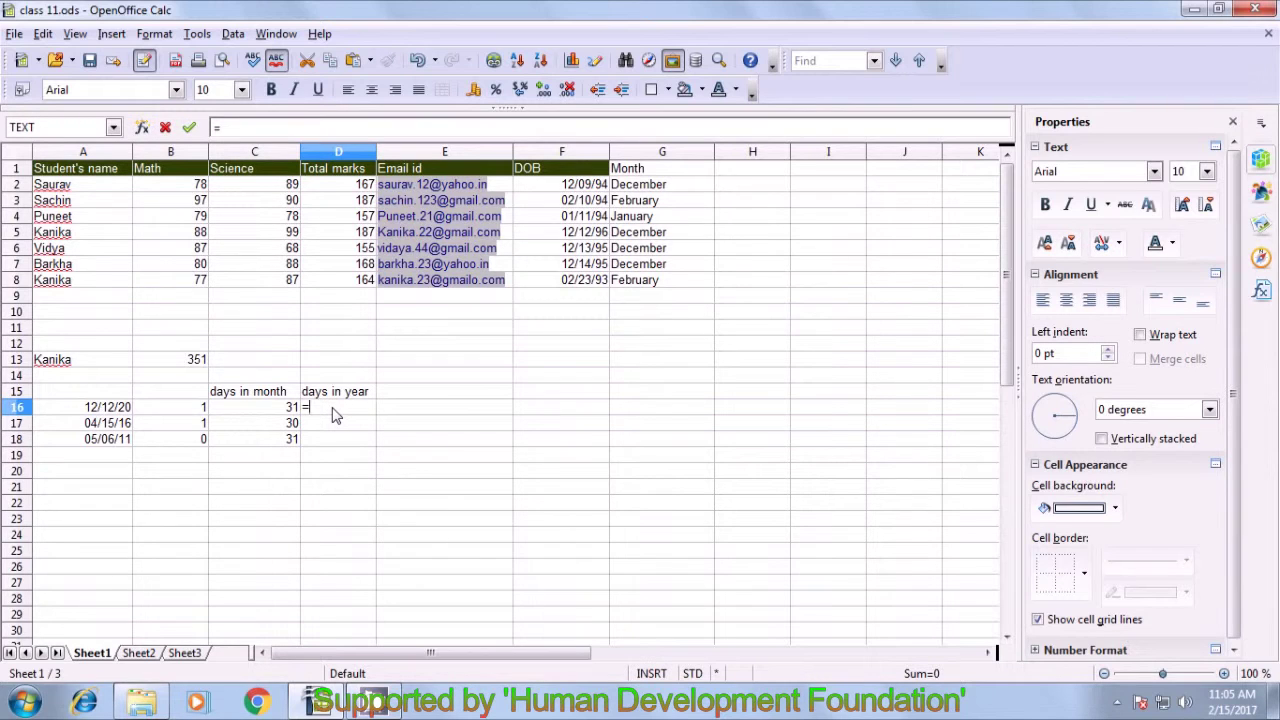
text(daysinyear()
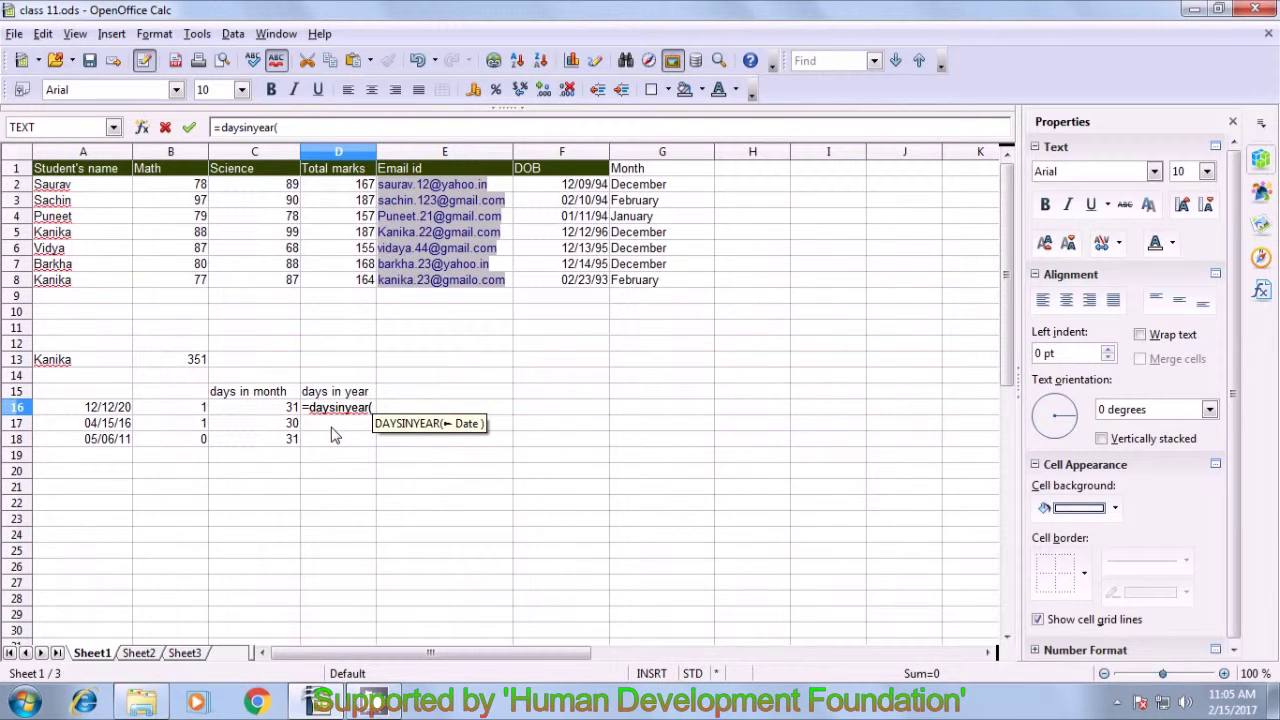
click(108, 412)
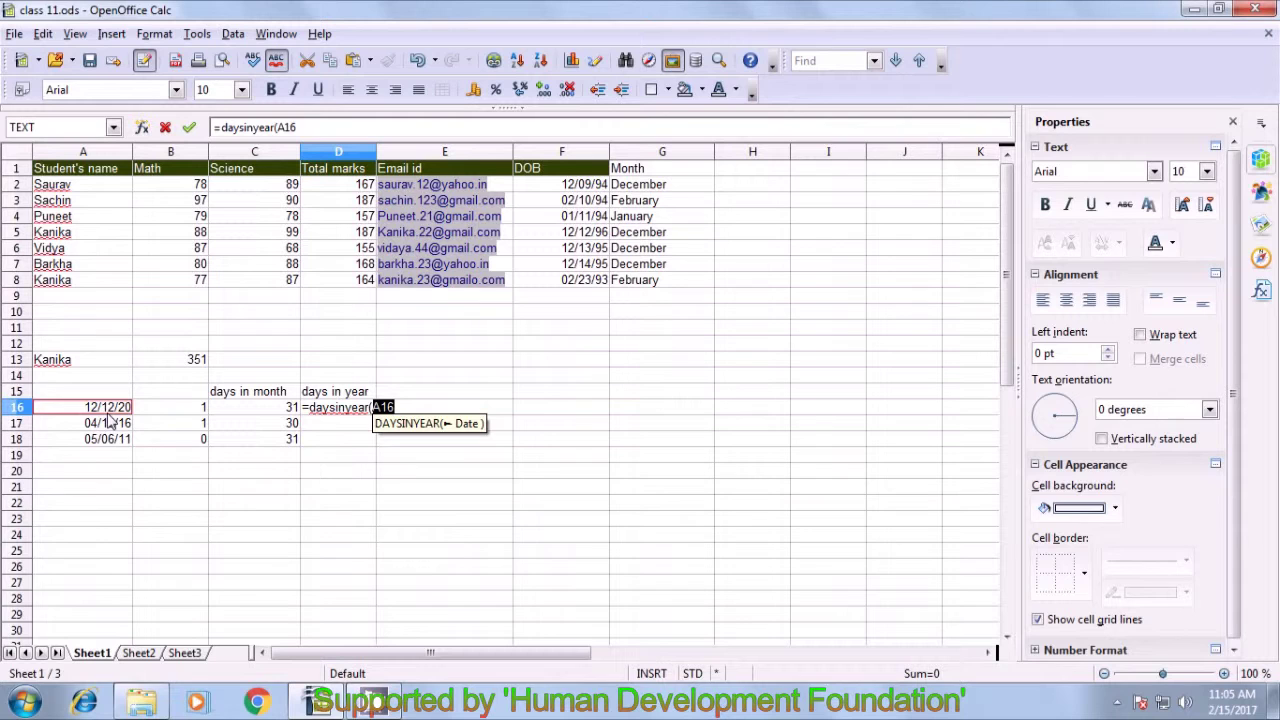
text())
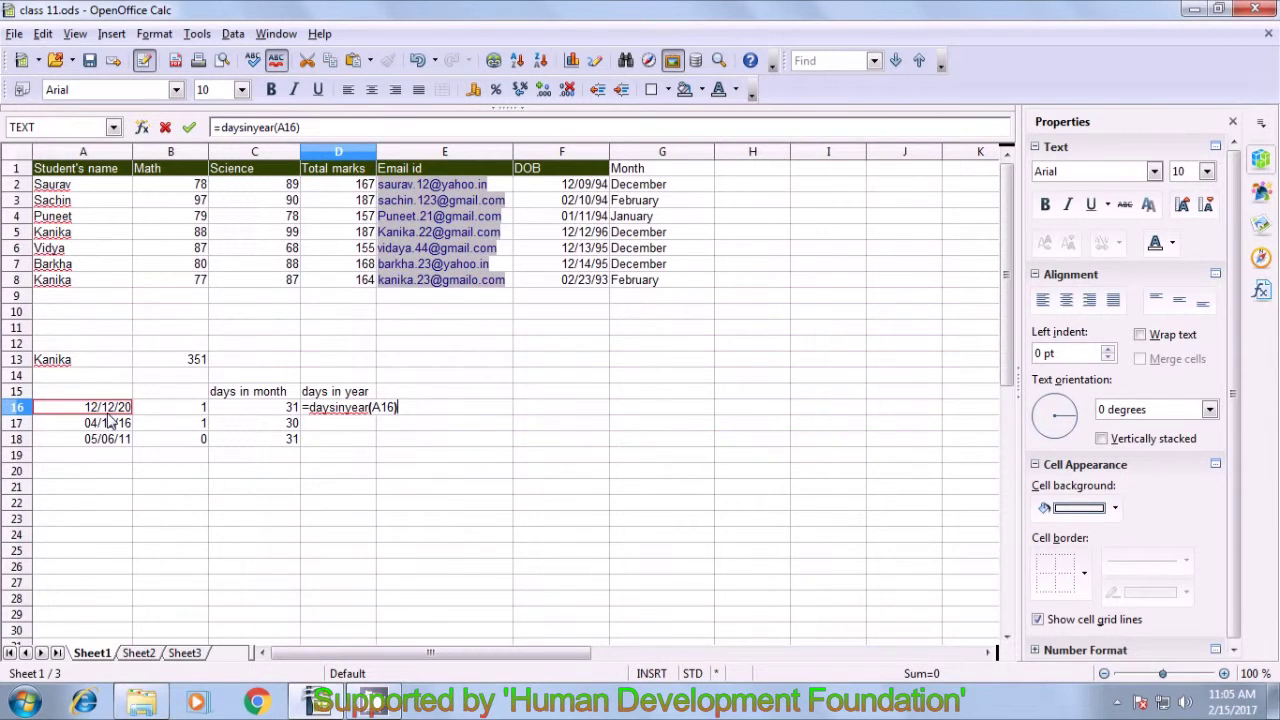
key(Return)
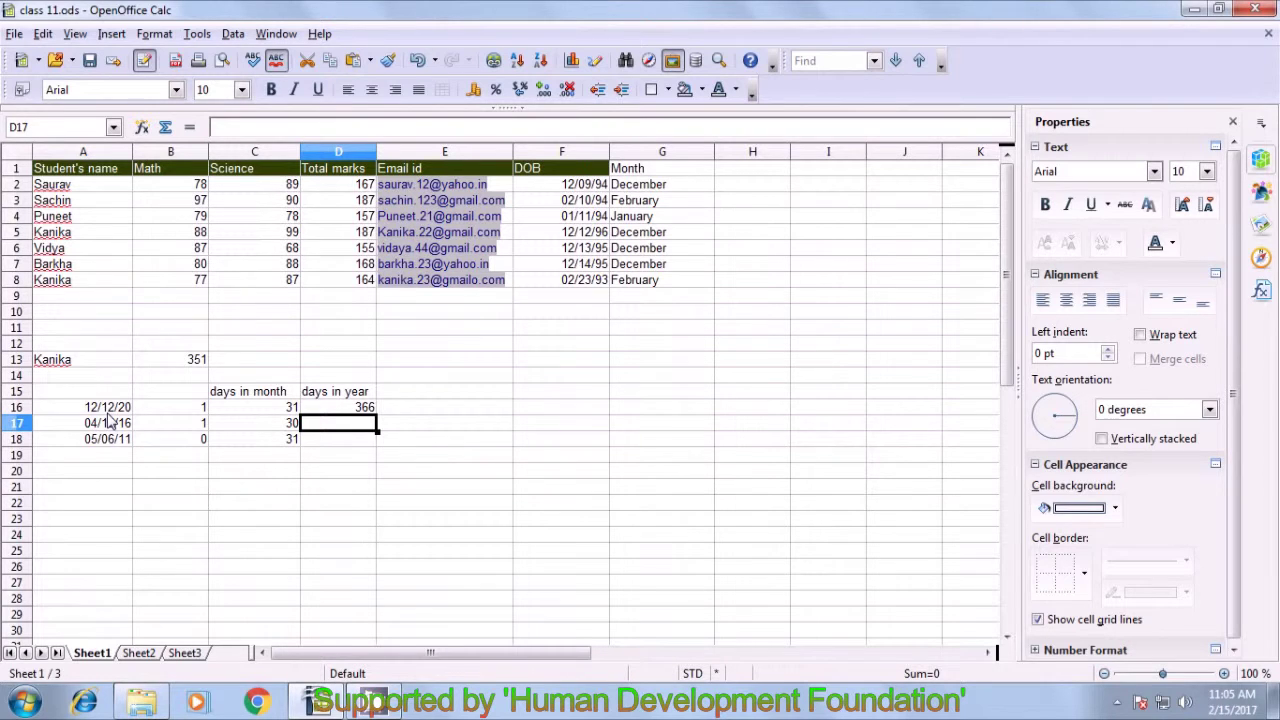
click(108, 409)
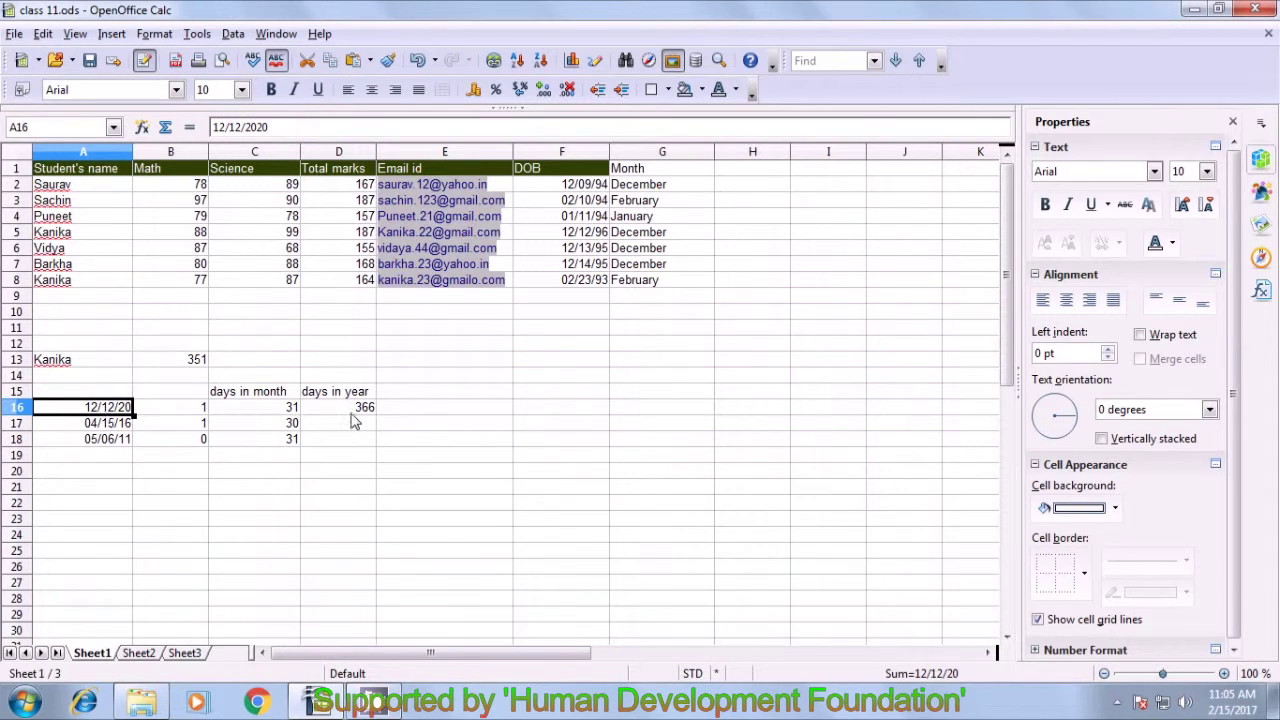
click(352, 411)
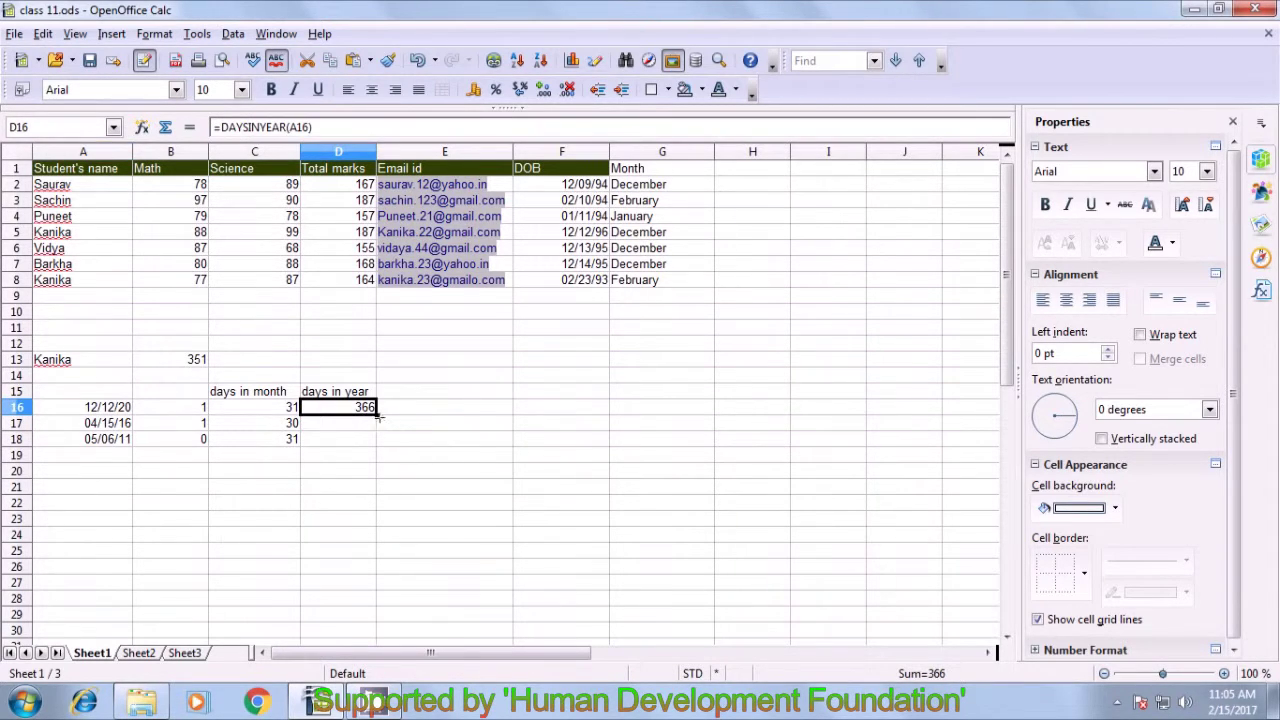
- Copy the days-in-year formula down to D18, giving 366 and 365 for rows 17–18
drag(378, 418, 368, 446)
click(357, 458)
click(361, 428)
click(120, 426)
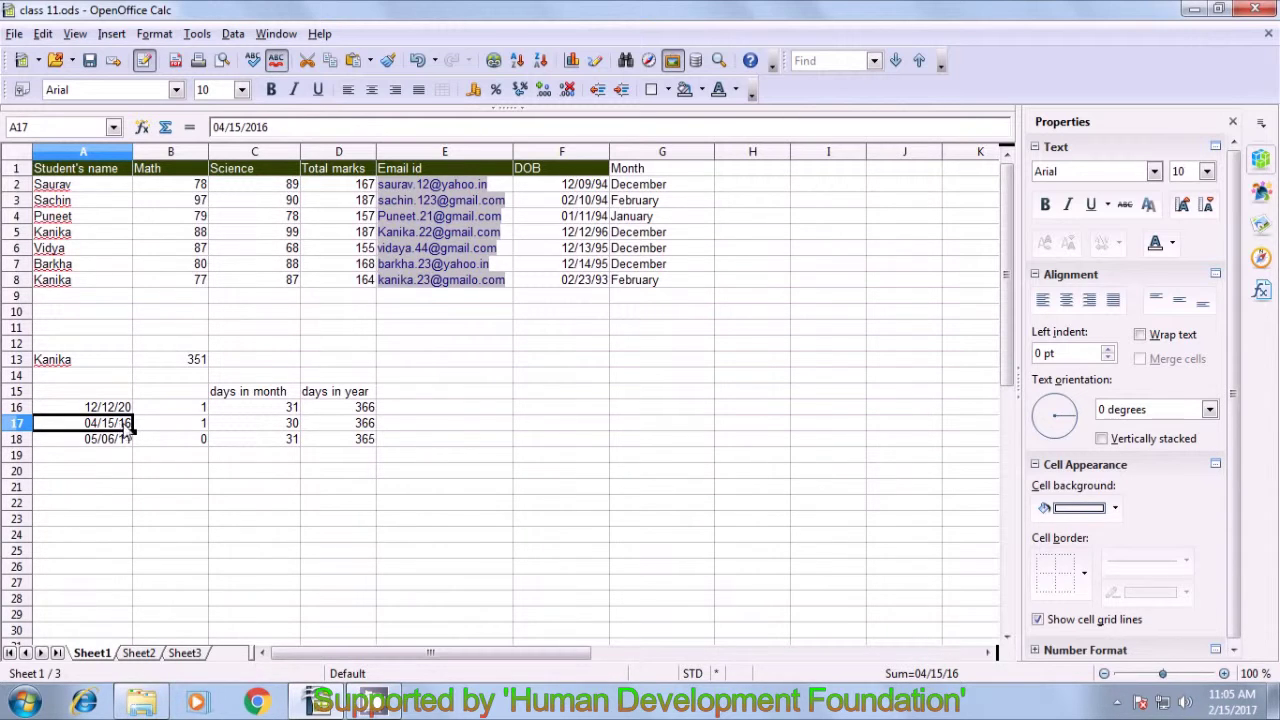
click(346, 428)
click(350, 442)
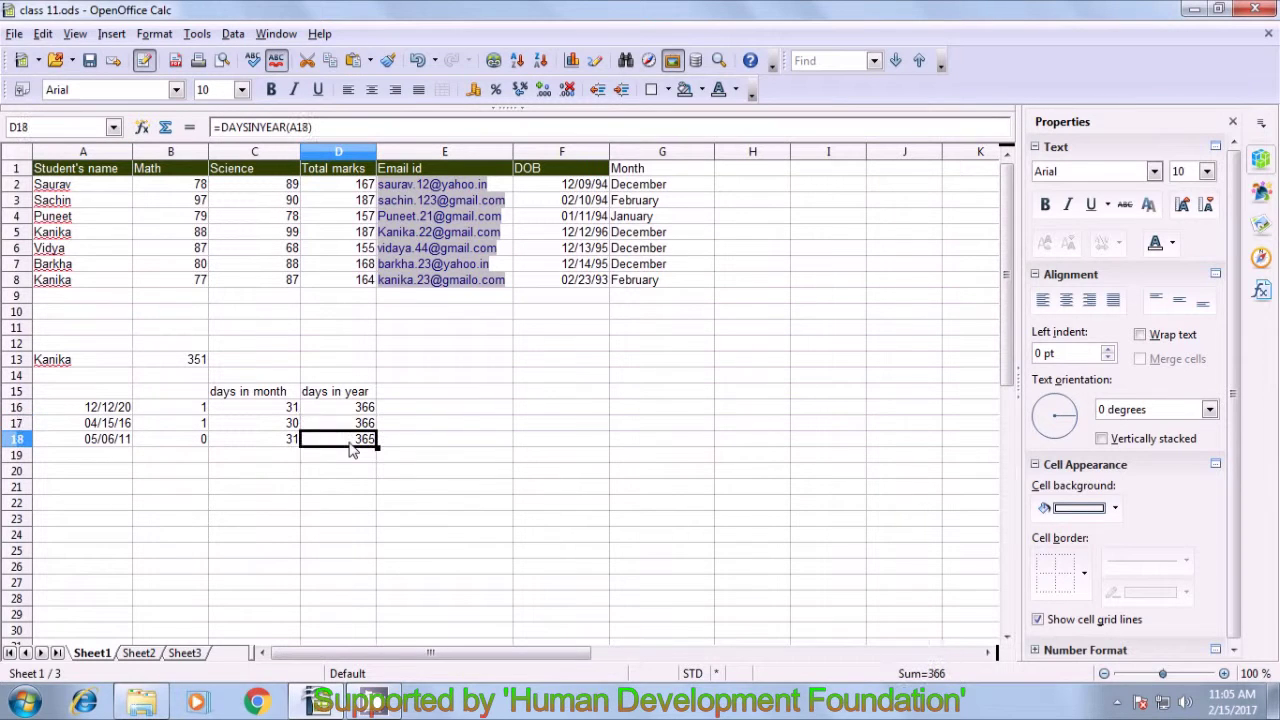
click(347, 490)
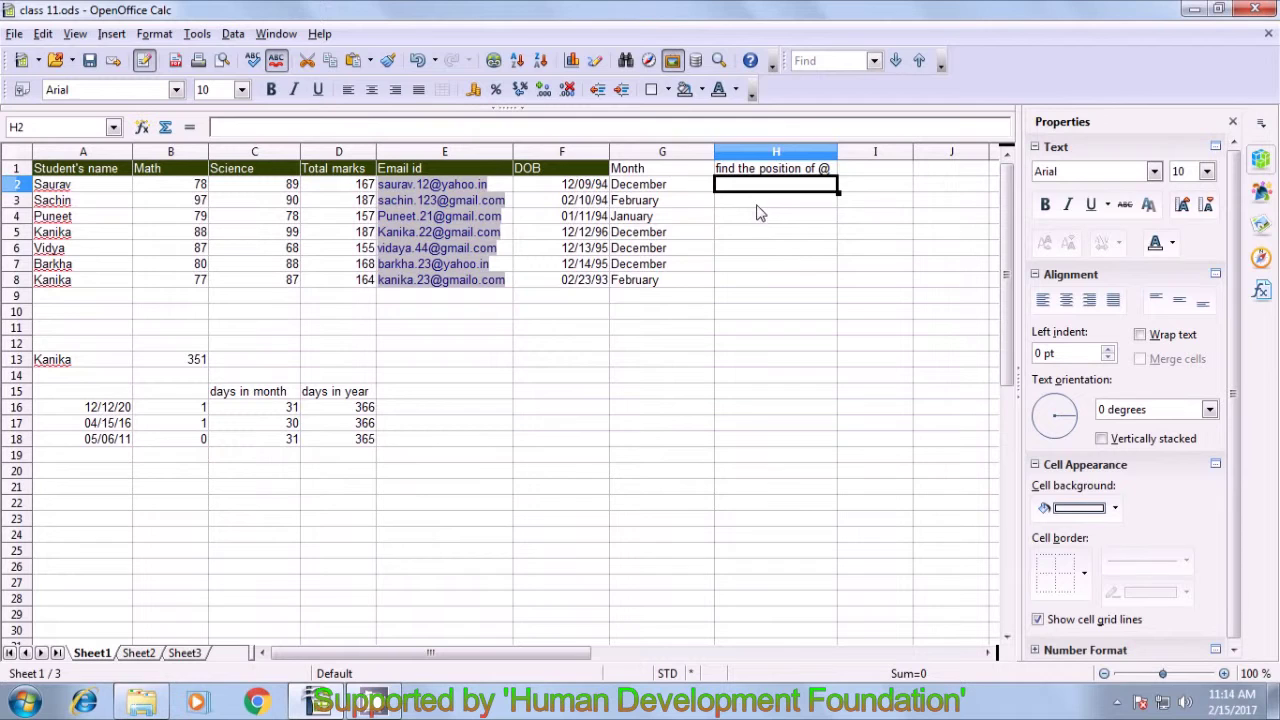
- Enter =FIND("n";A3) in H3 to locate n in Sachin's name, giving 6
click(757, 205)
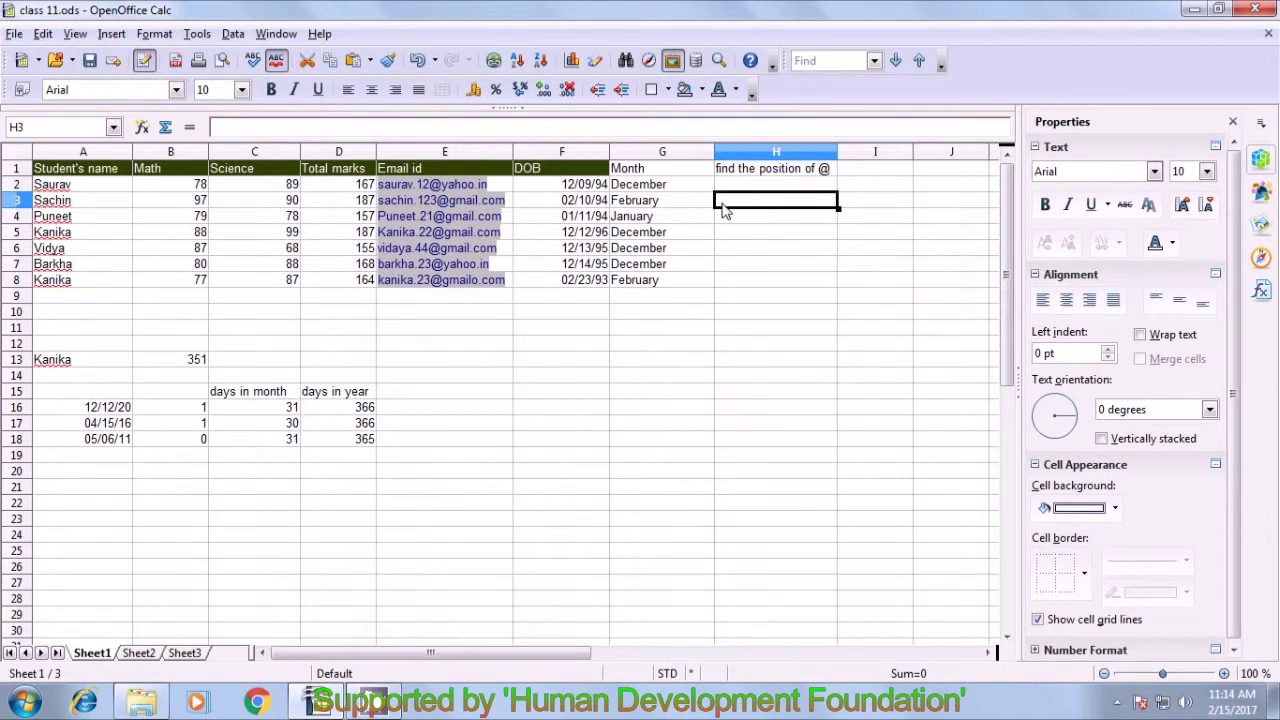
text(=f)
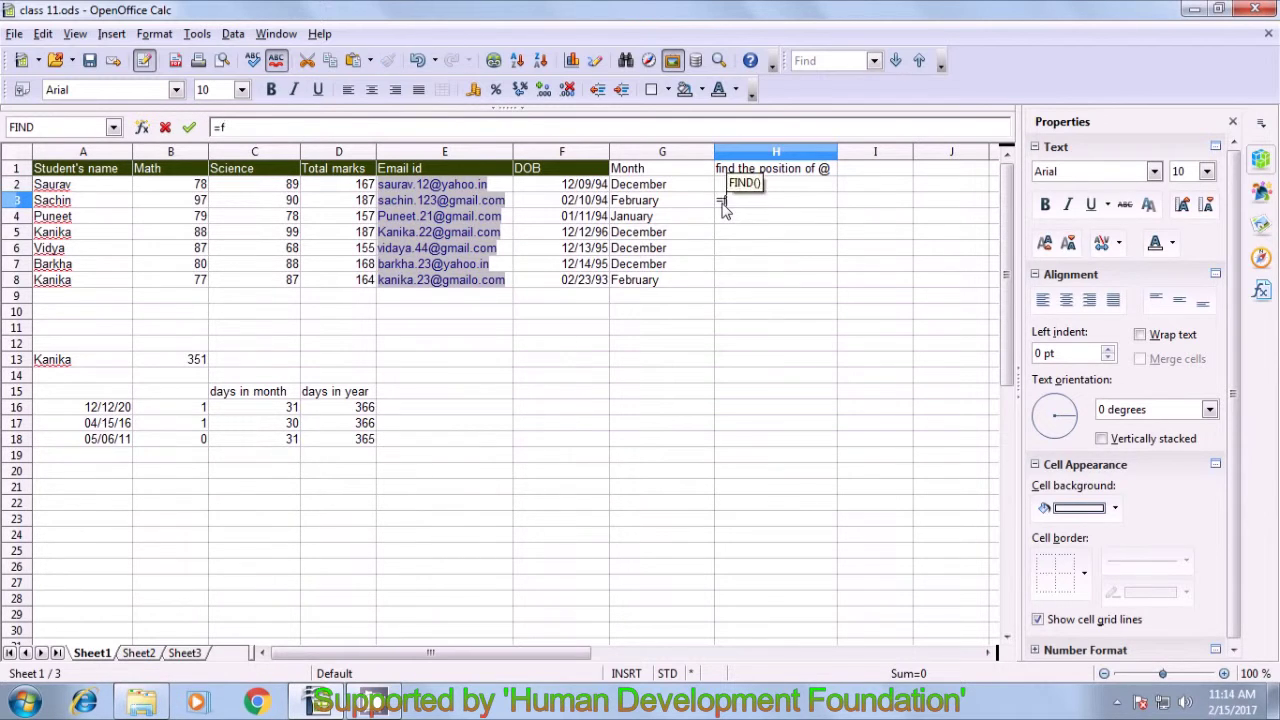
text(ind()
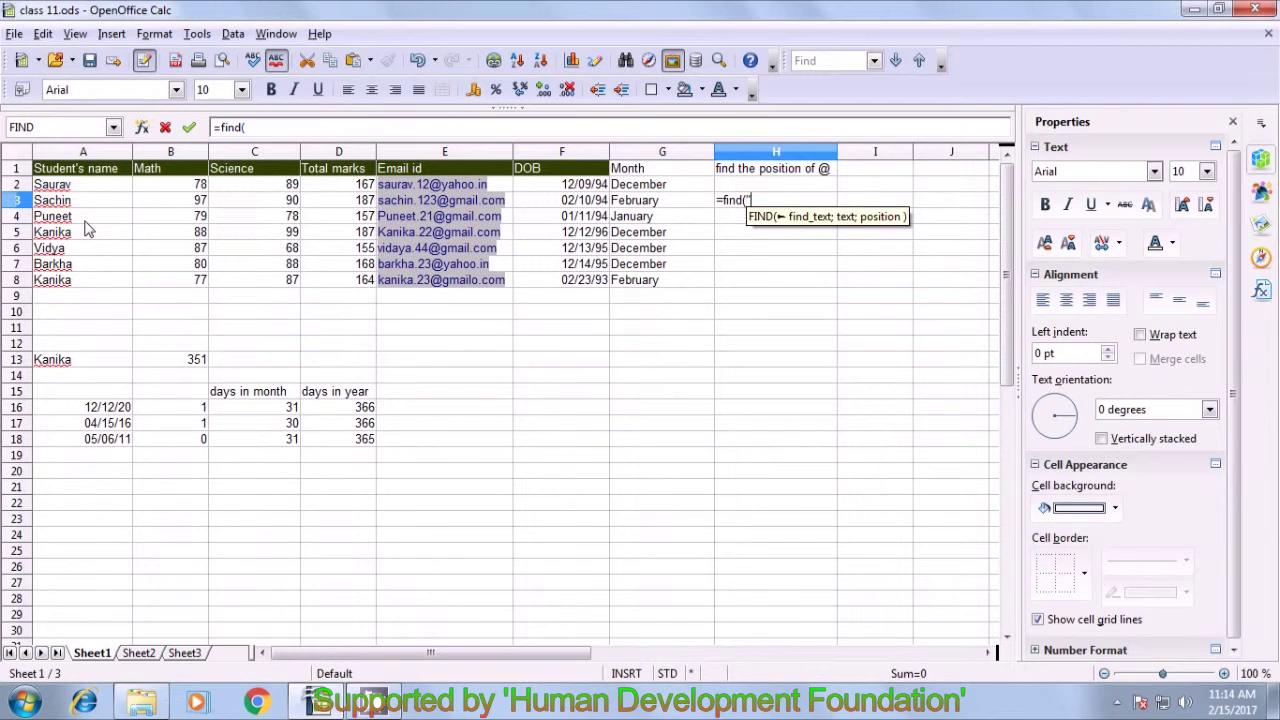
text(")
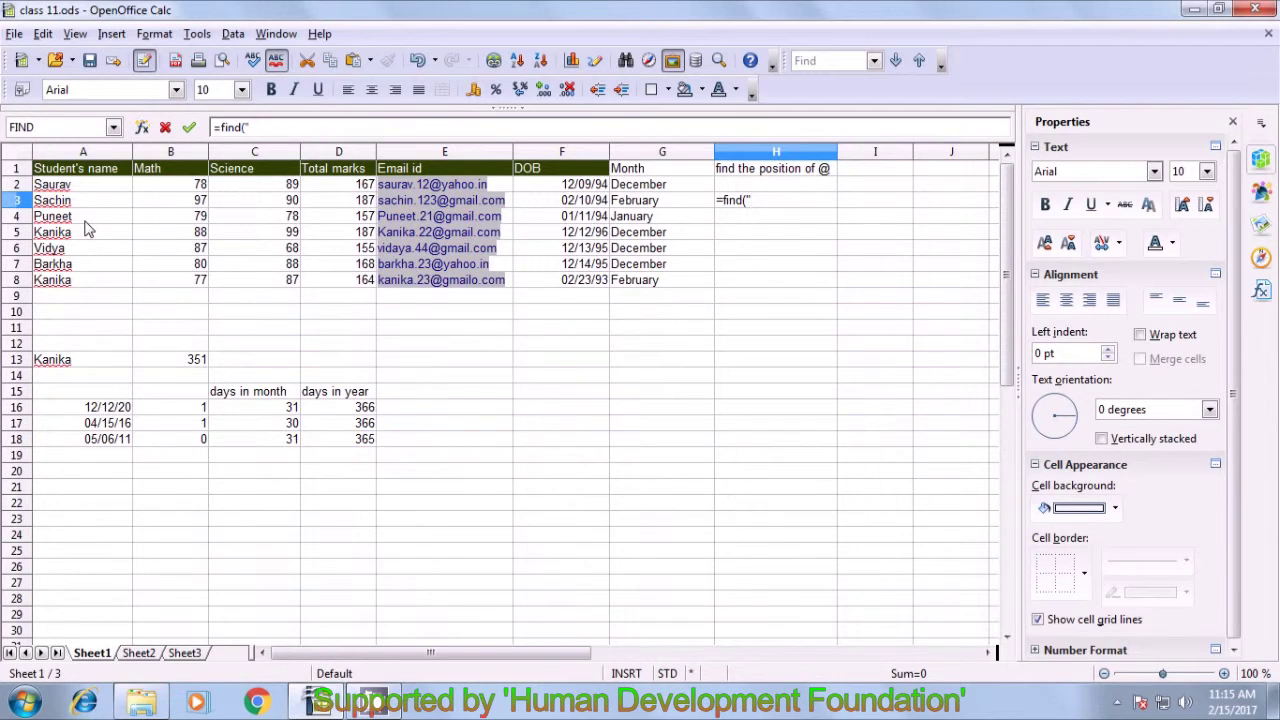
text(n")
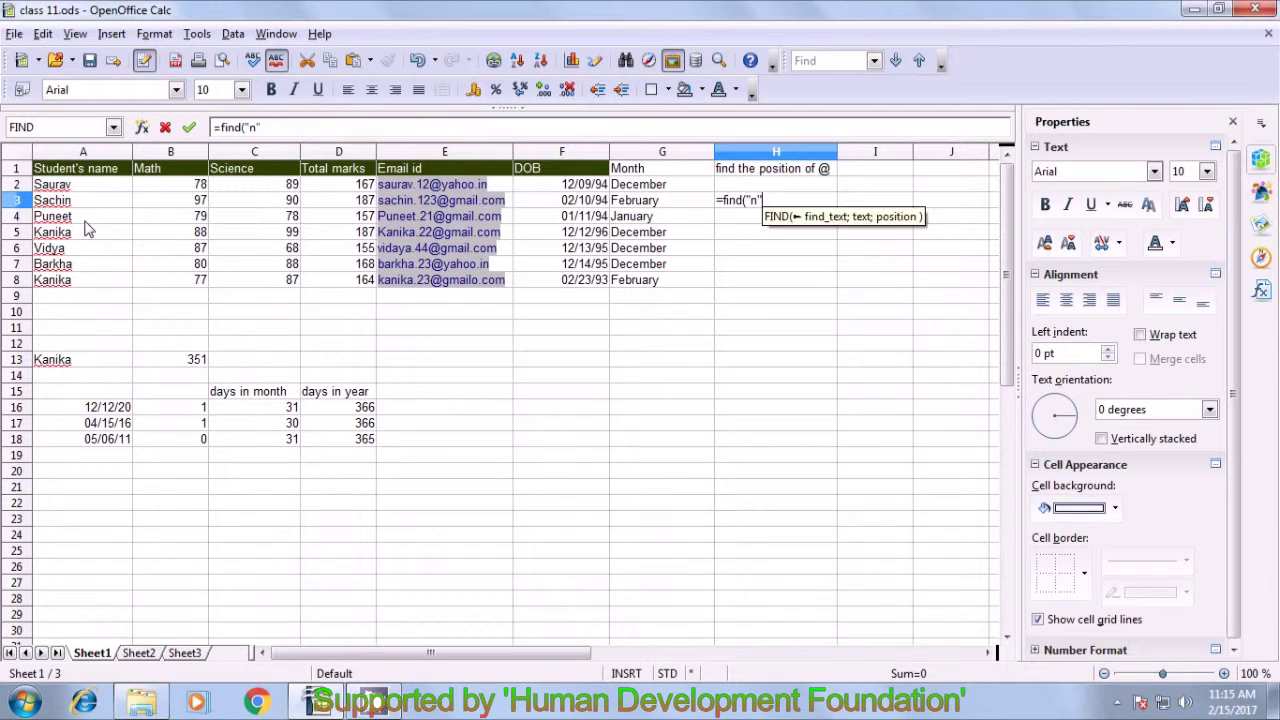
text(;)
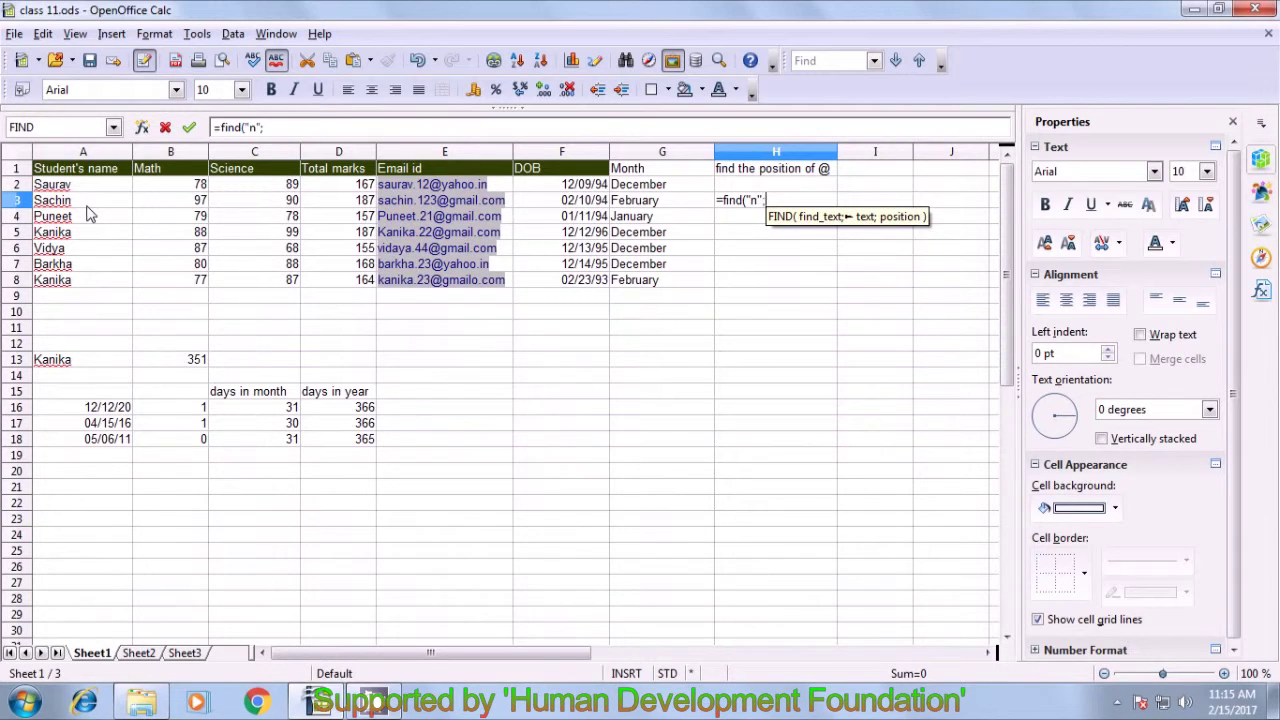
click(92, 203)
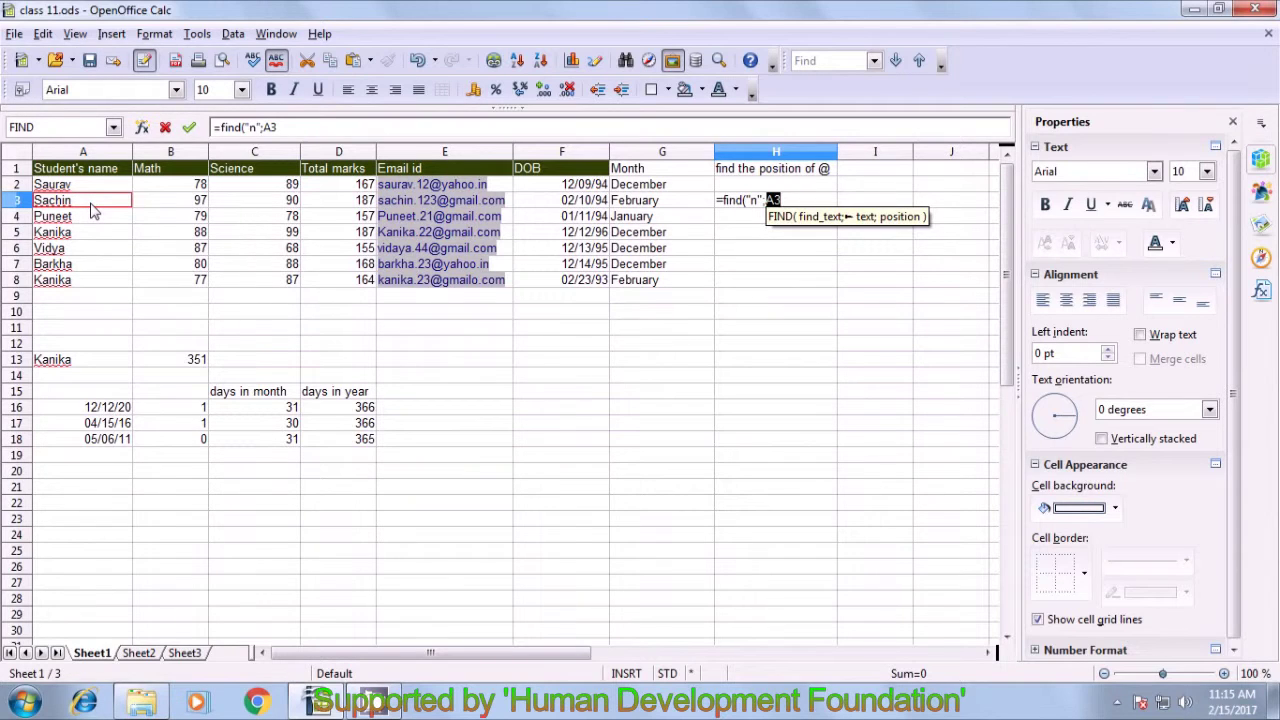
text())
key(Return)
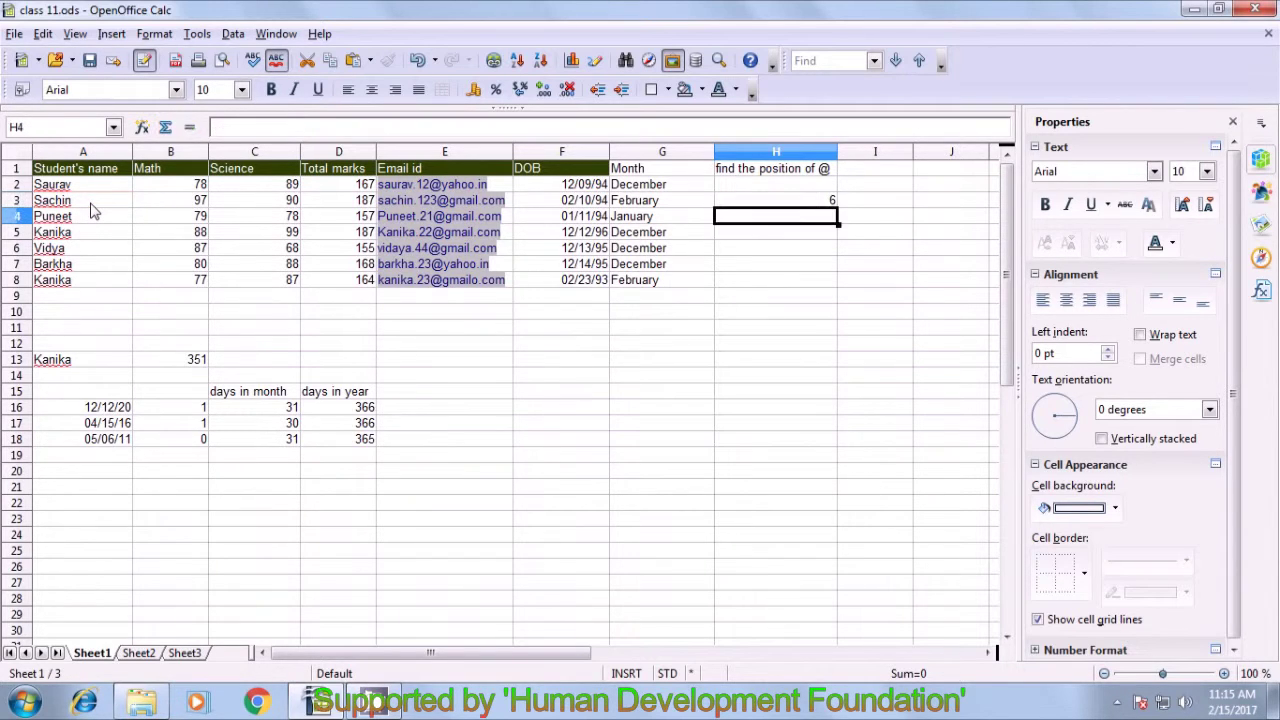
click(816, 206)
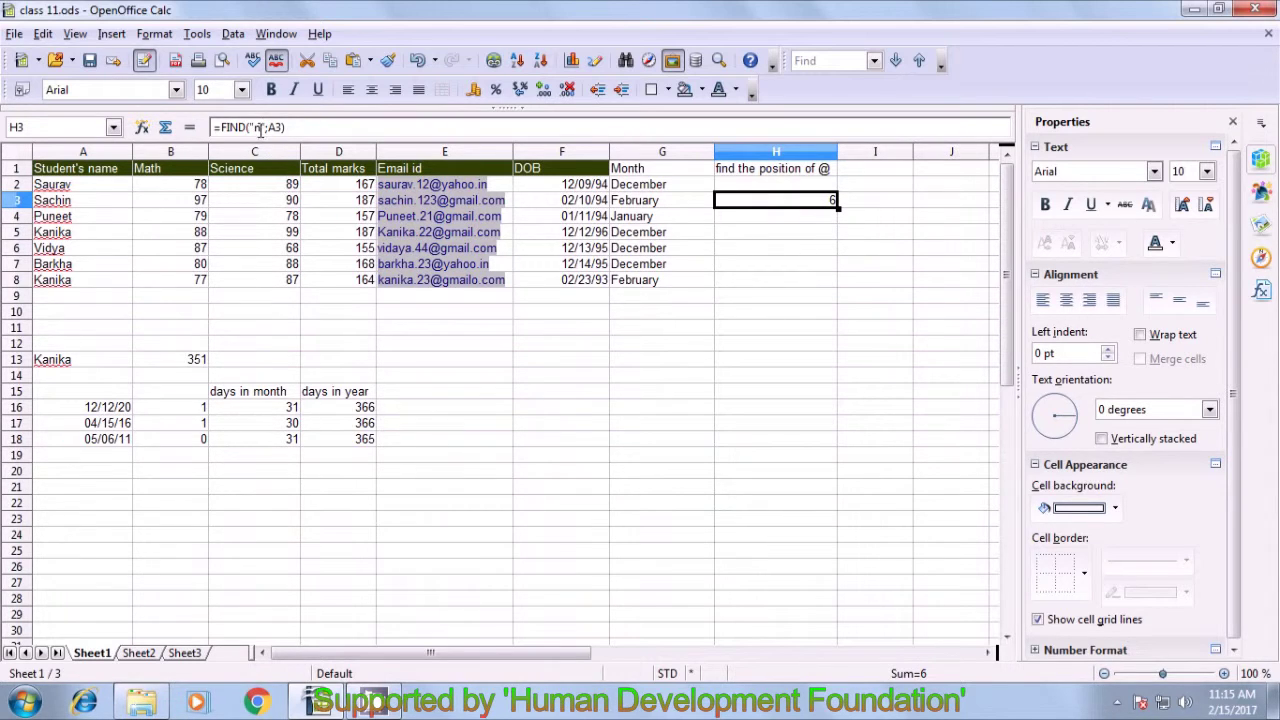
- Change the searched letter in H3's formula to capital N, producing a #VALUE! error
key(F2)
key(Left)
key(Left)
key(Left)
key(Left)
key(Left)
key(BackSpace)
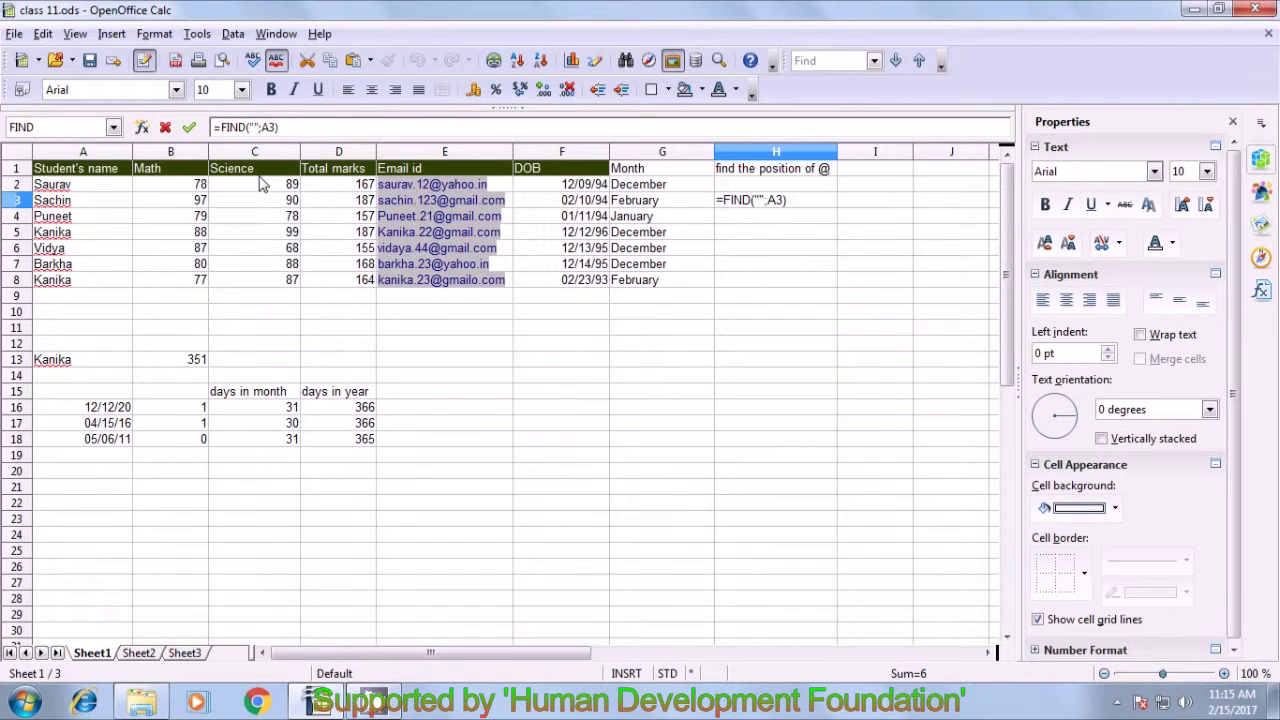
text(N)
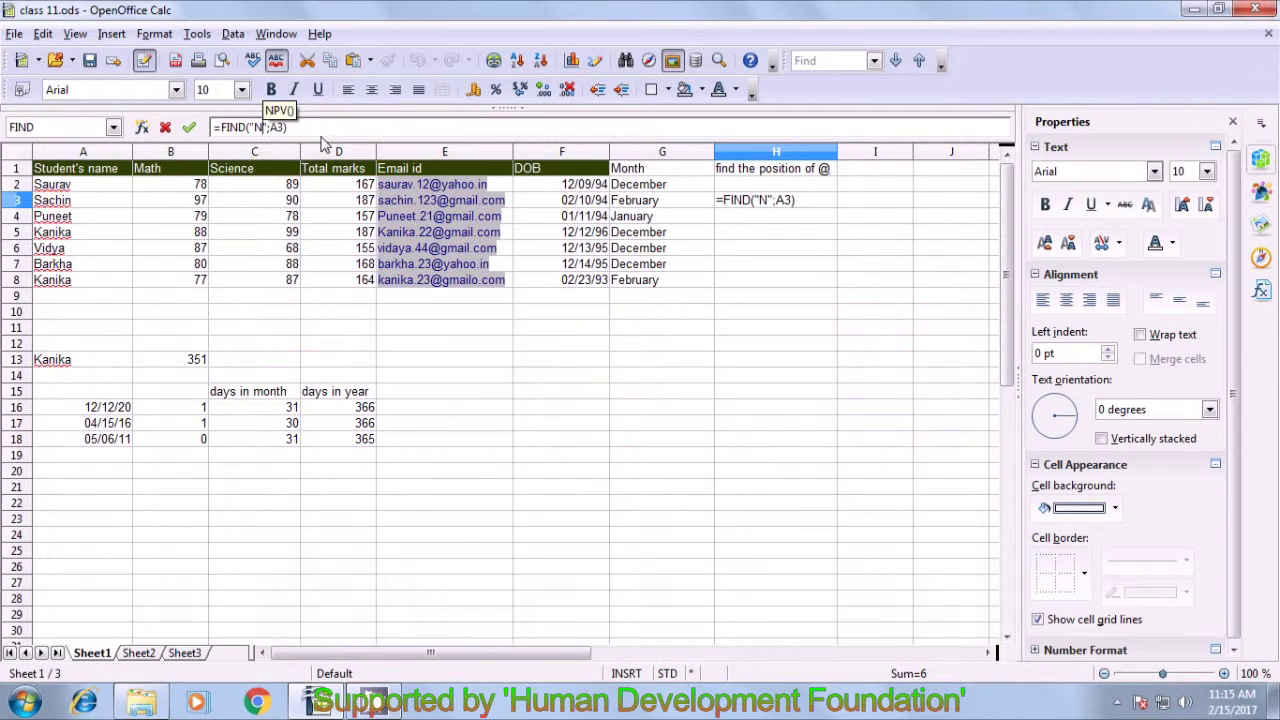
key(Return)
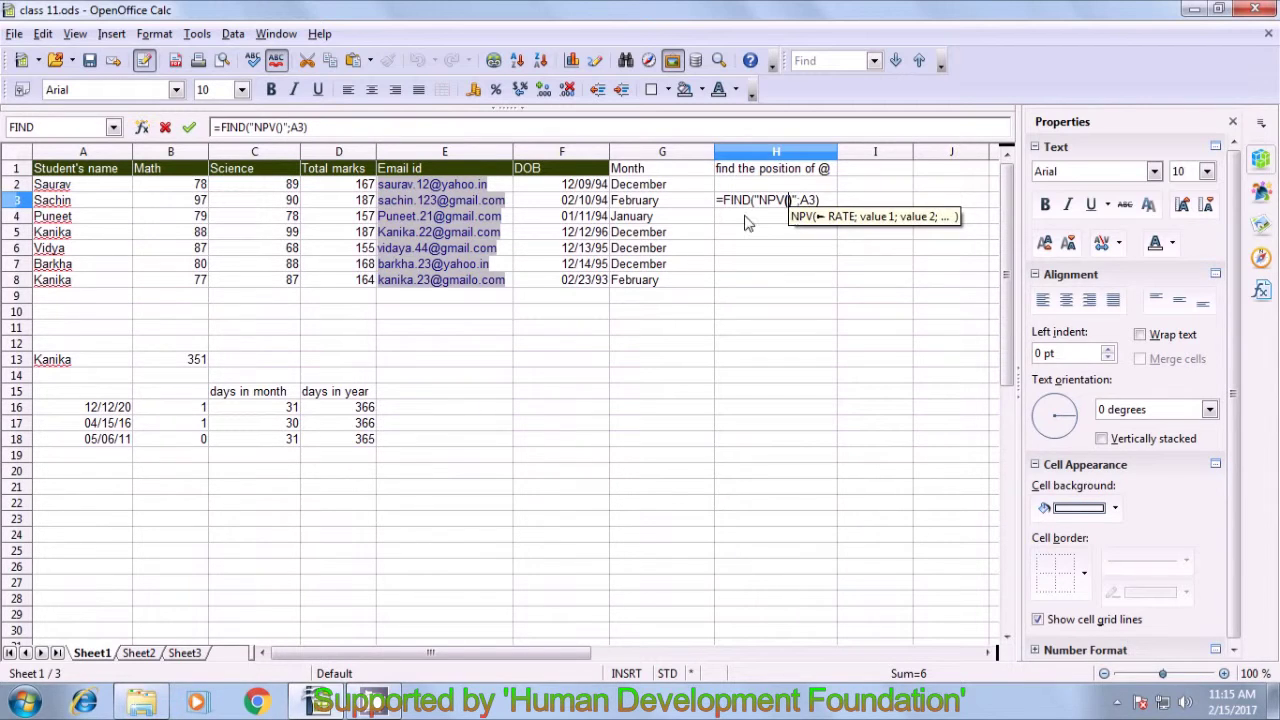
key(BackSpace)
key(BackSpace)
key(BackSpace)
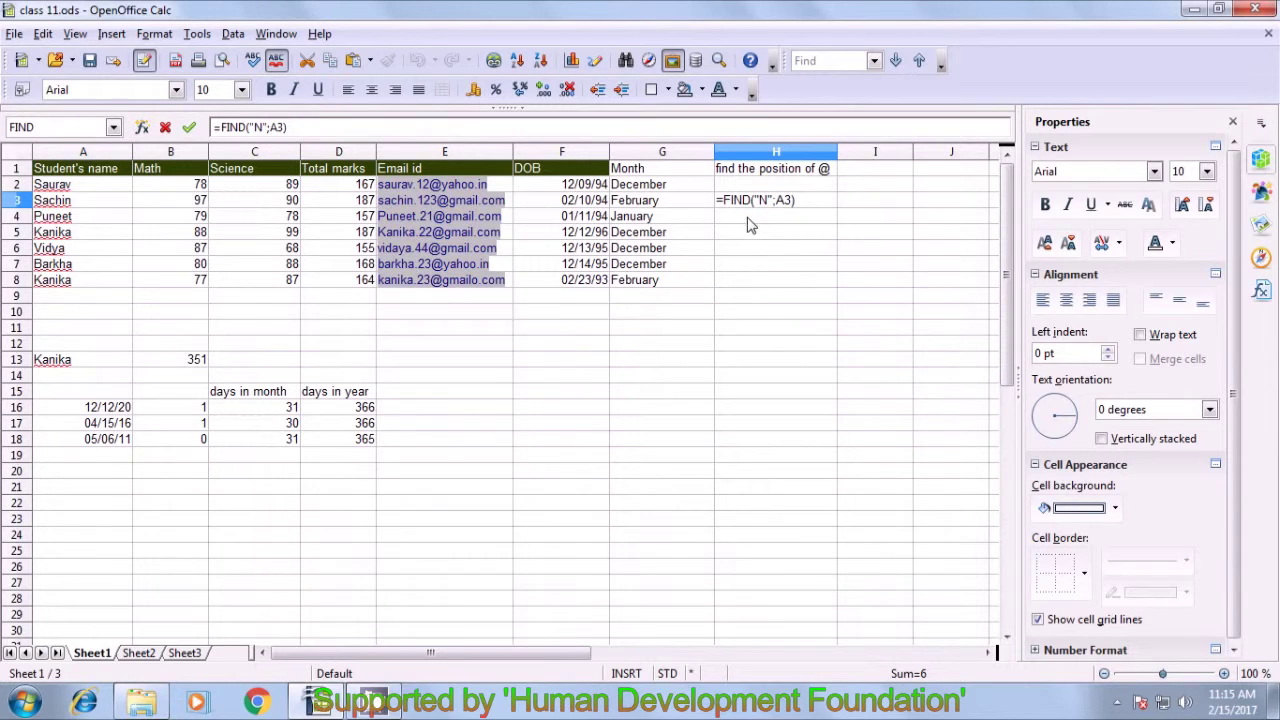
click(803, 199)
key(Return)
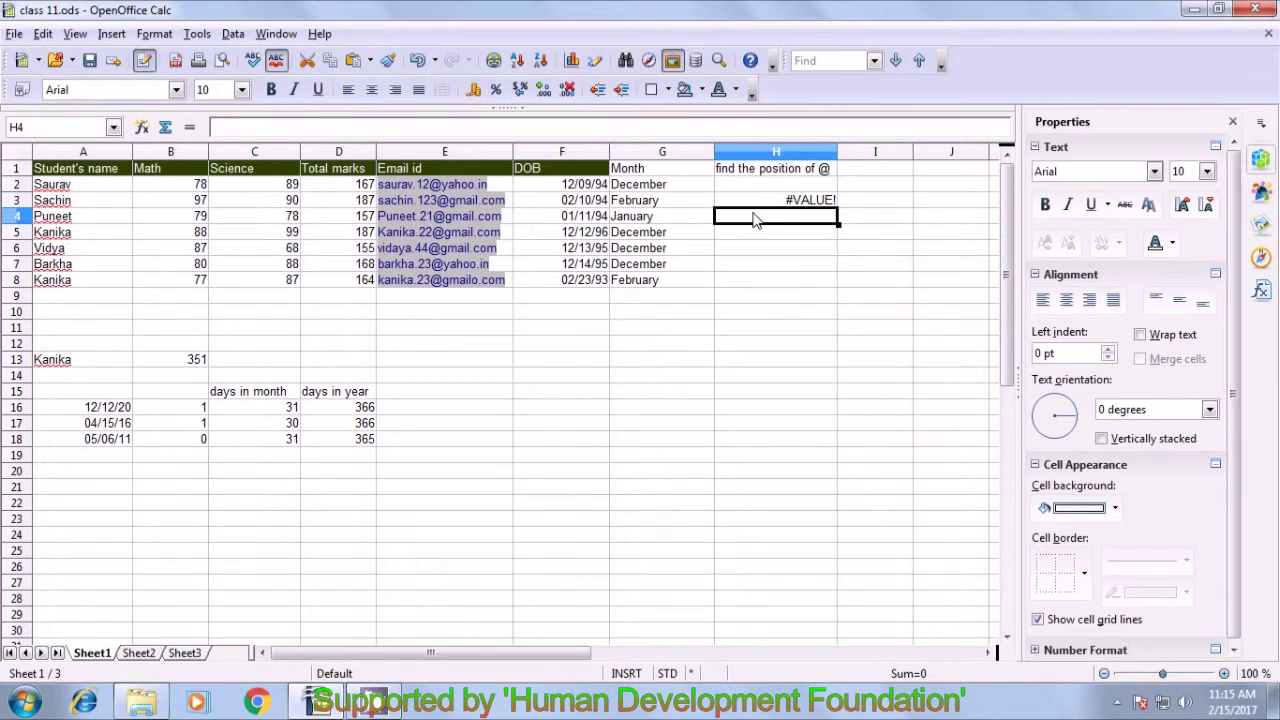
click(808, 203)
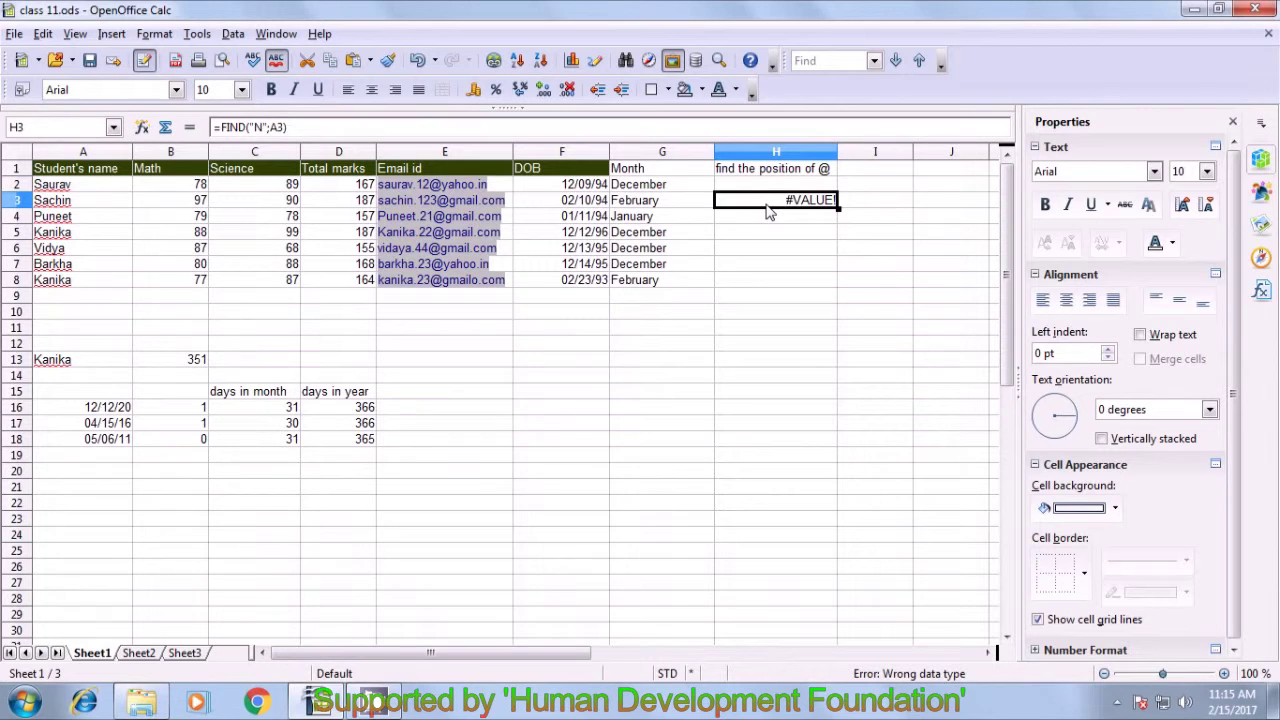
- Replace H3 with =SEARCH("N";A3), confirm it returns 6, then clear the cell
key(Delete)
text(=search)
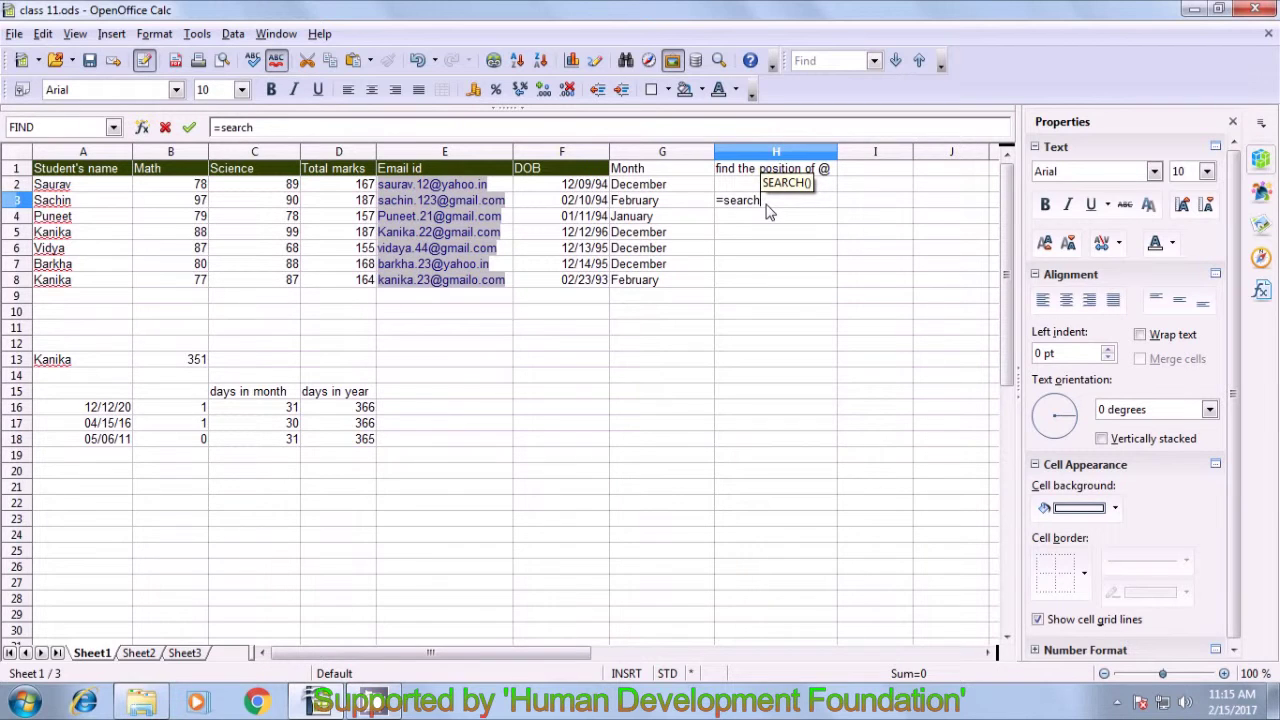
text(()
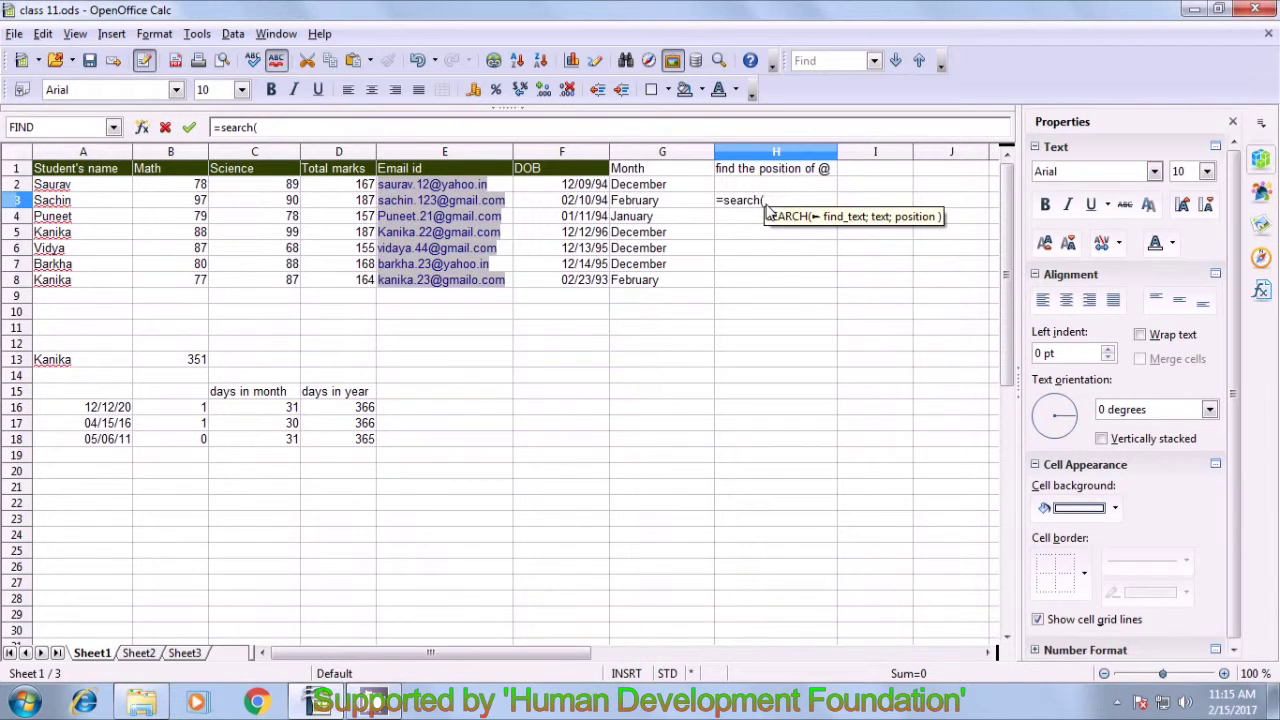
text(")
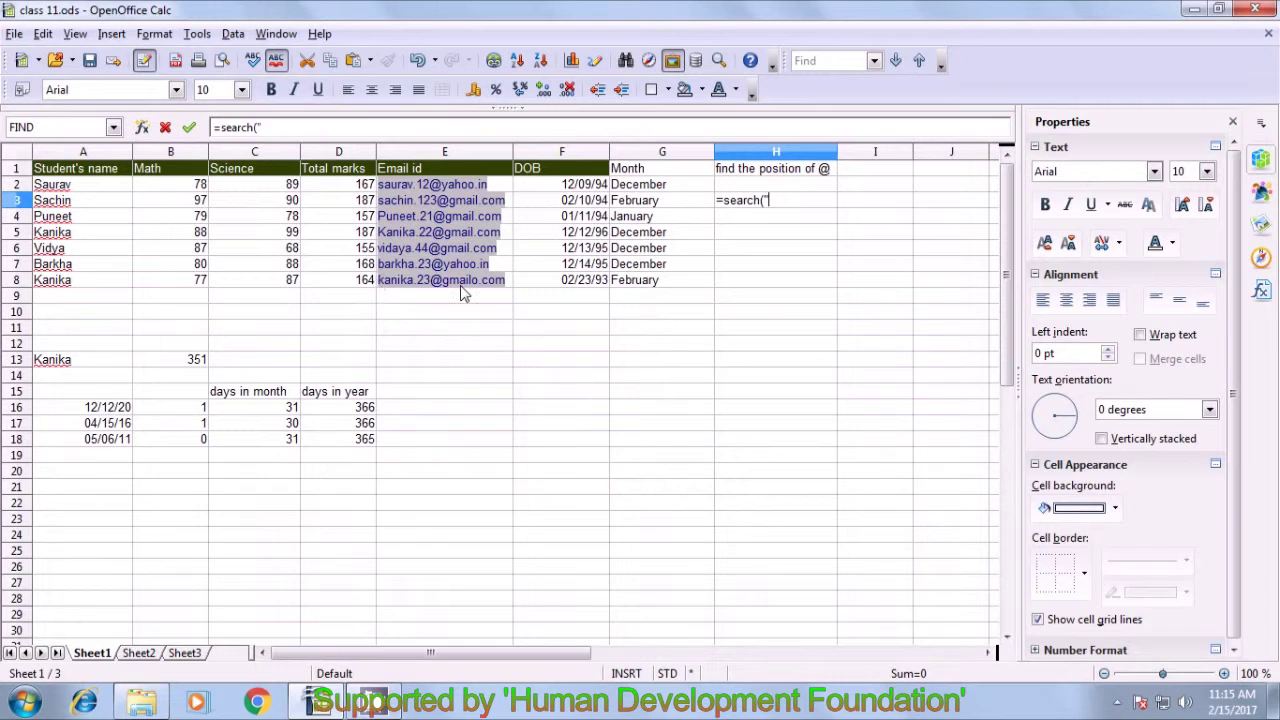
text(N")
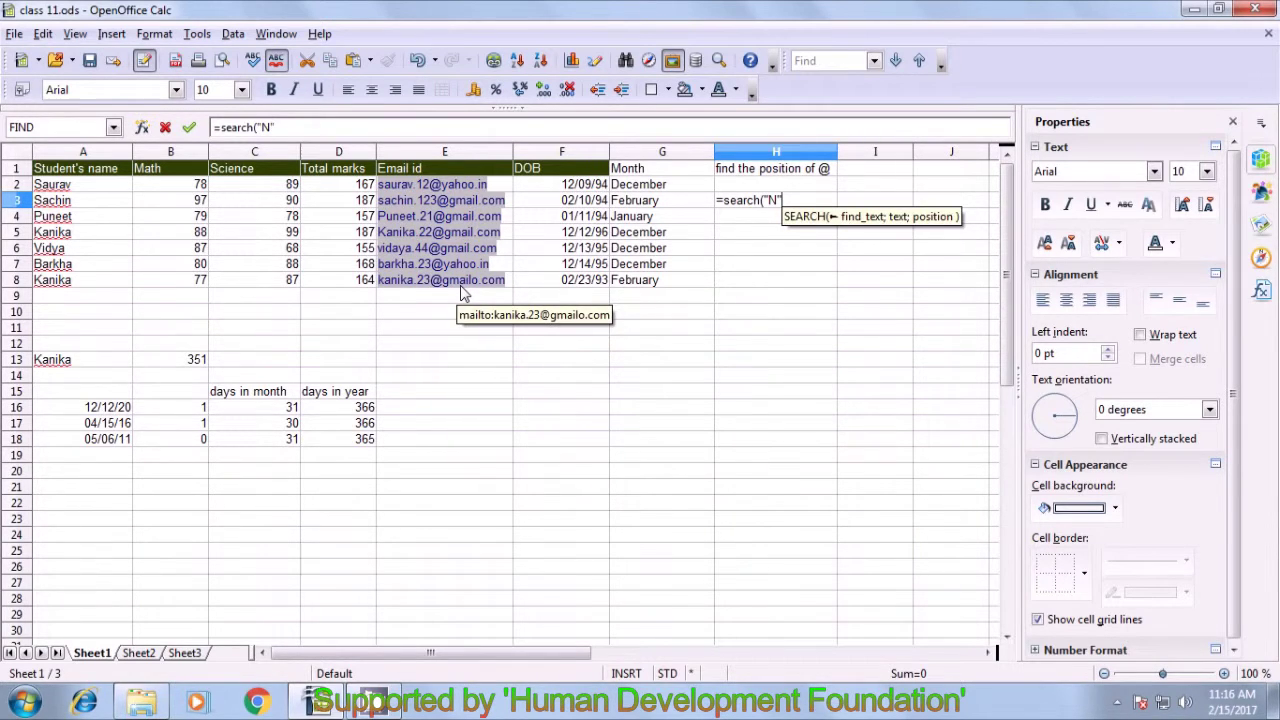
text(;)
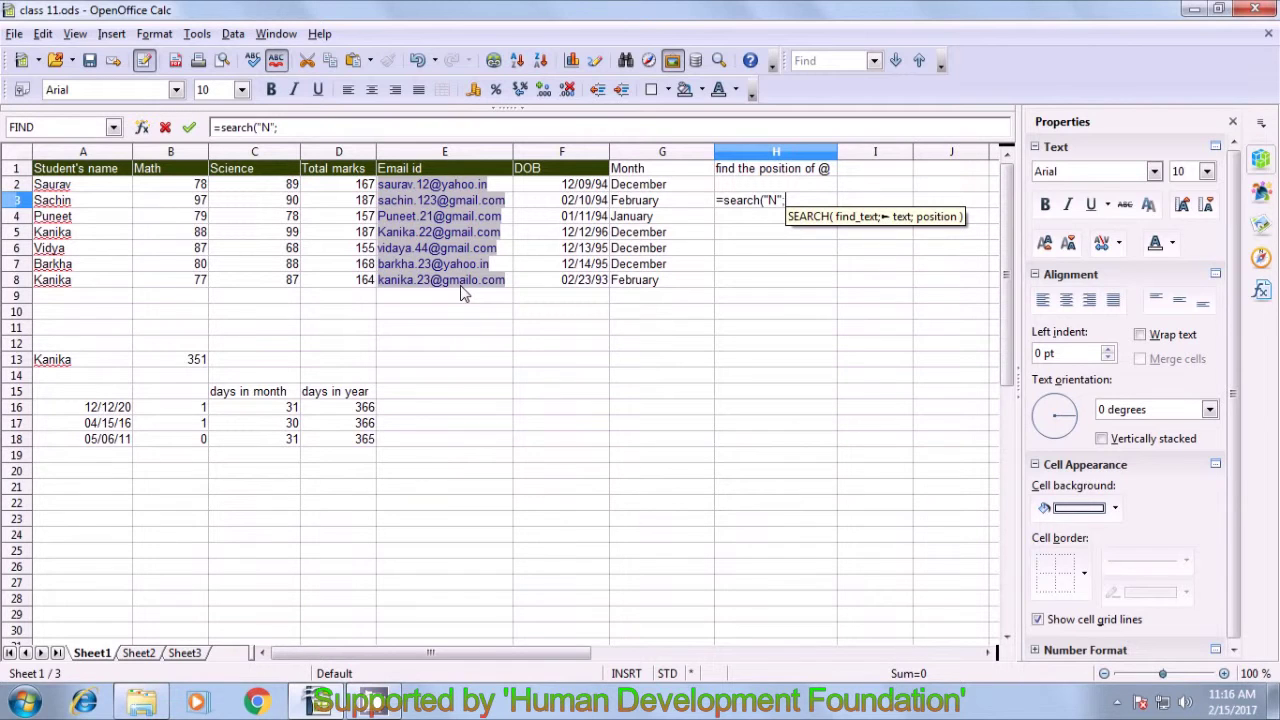
click(113, 205)
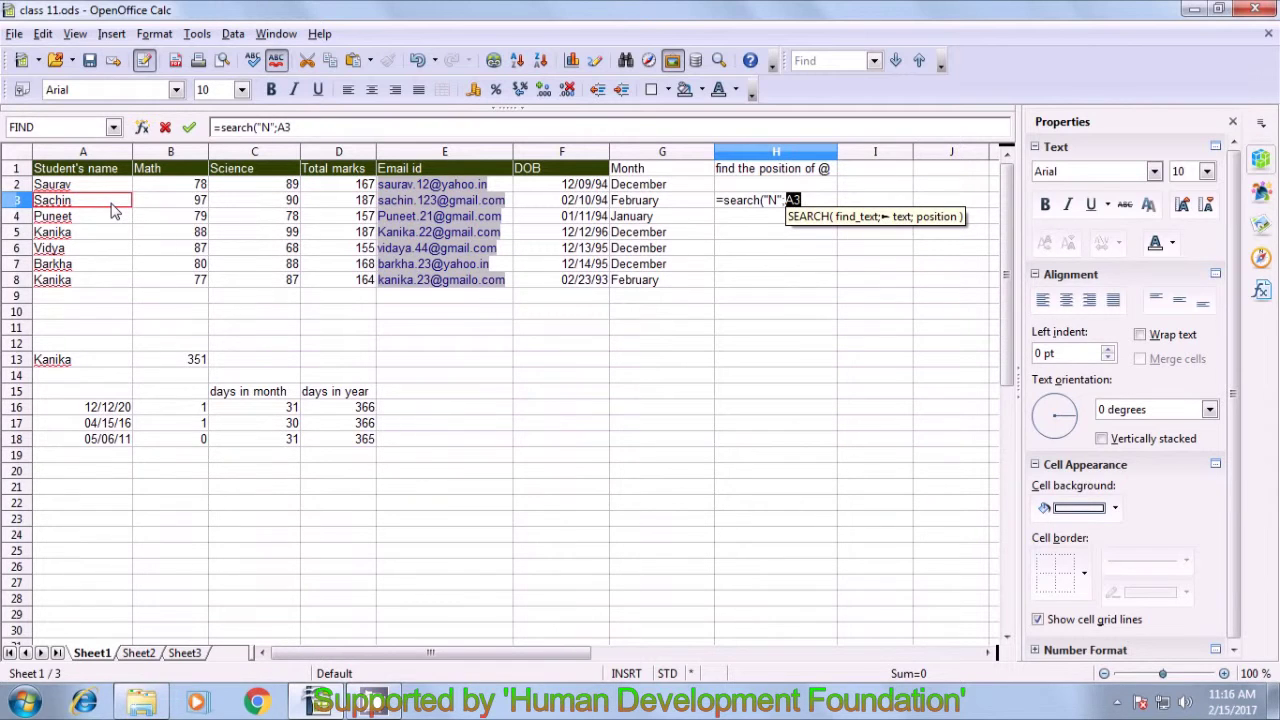
text())
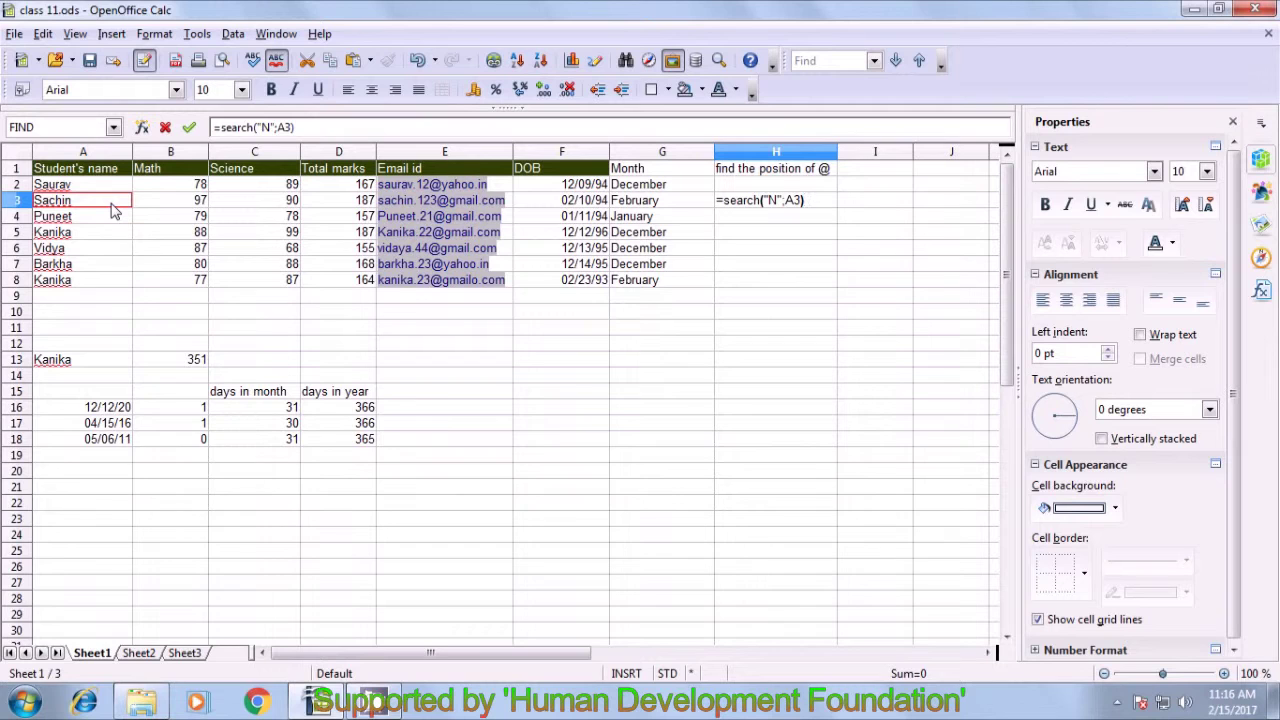
key(Return)
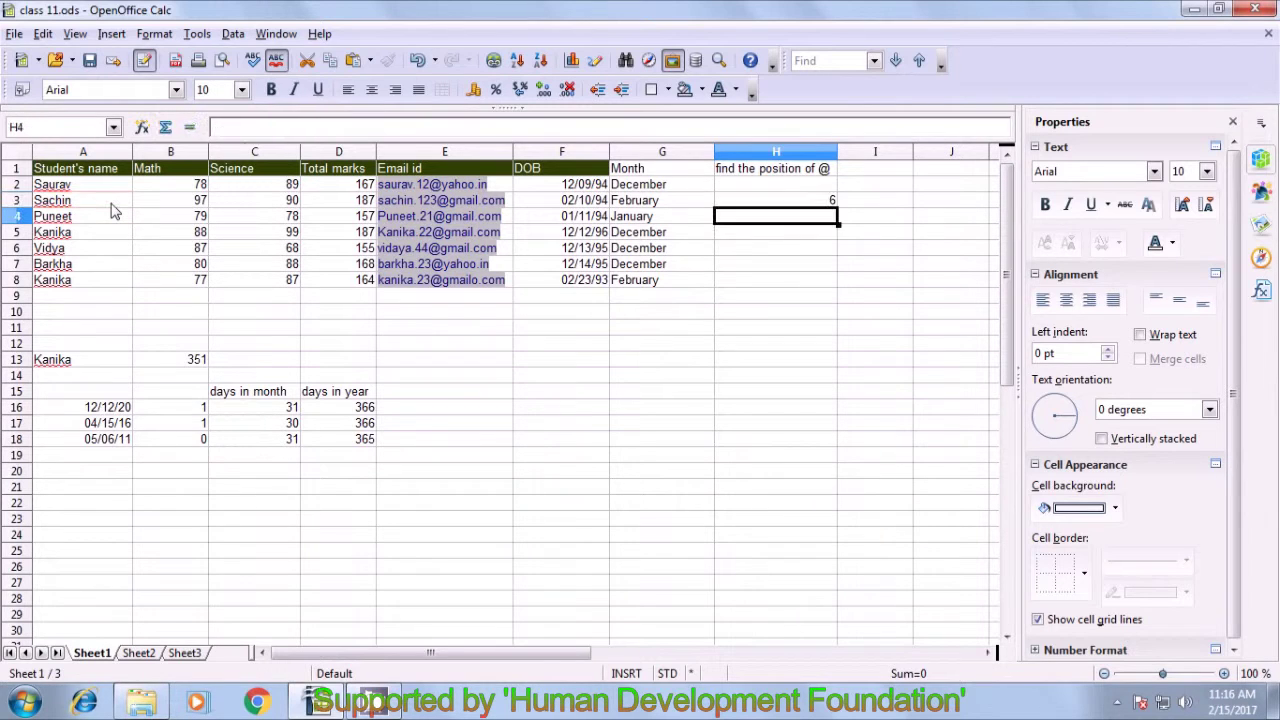
click(828, 204)
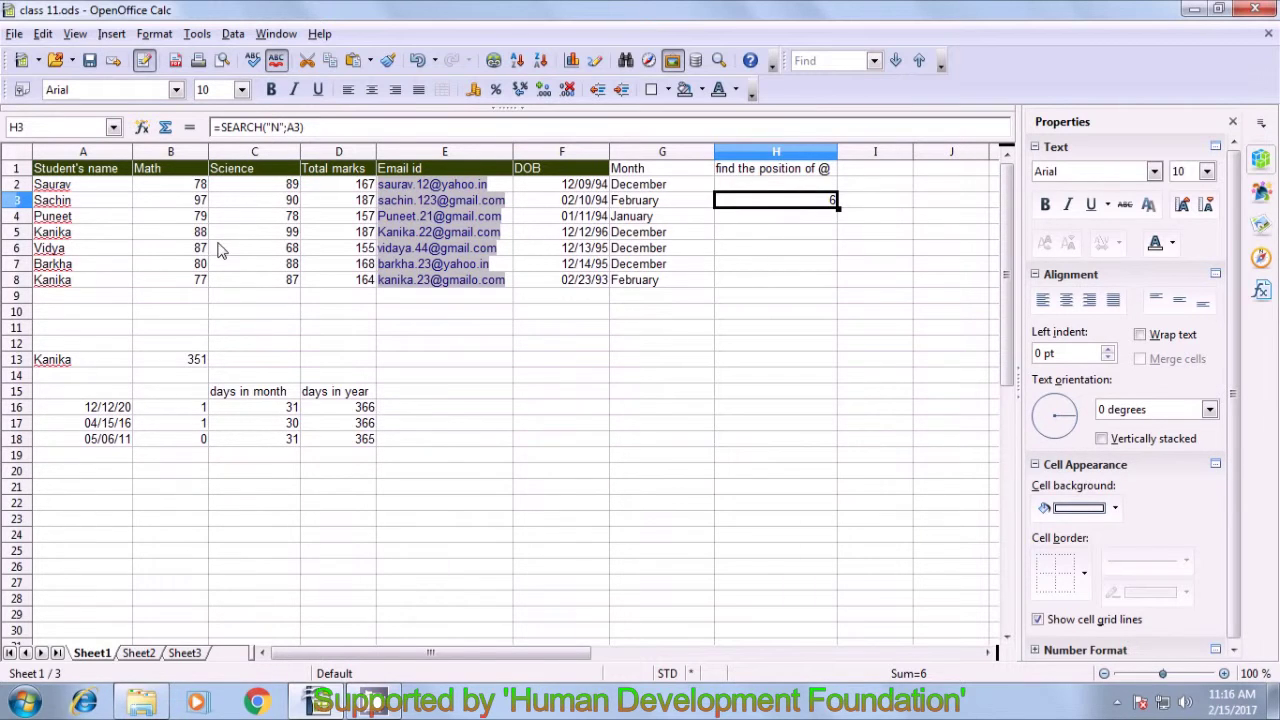
key(Delete)
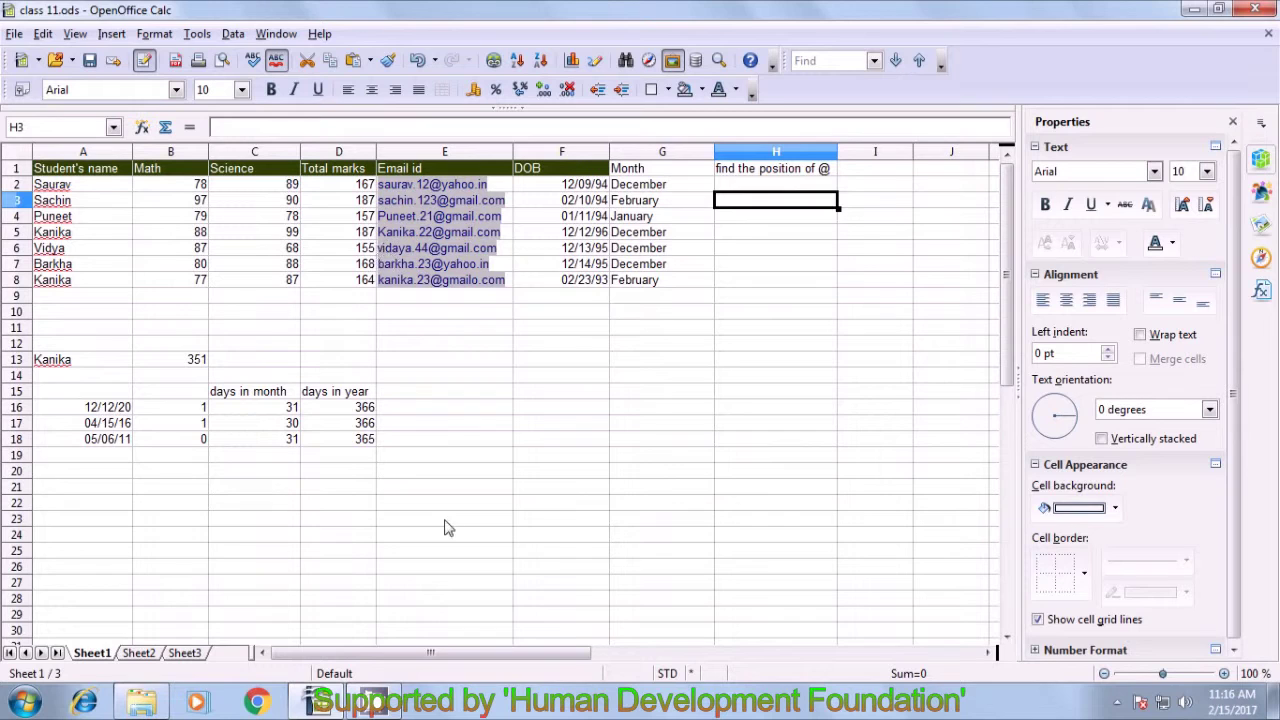
click(771, 172)
- Enter =FIND("@";E2) in H2, returning 10 as the @ position
click(768, 189)
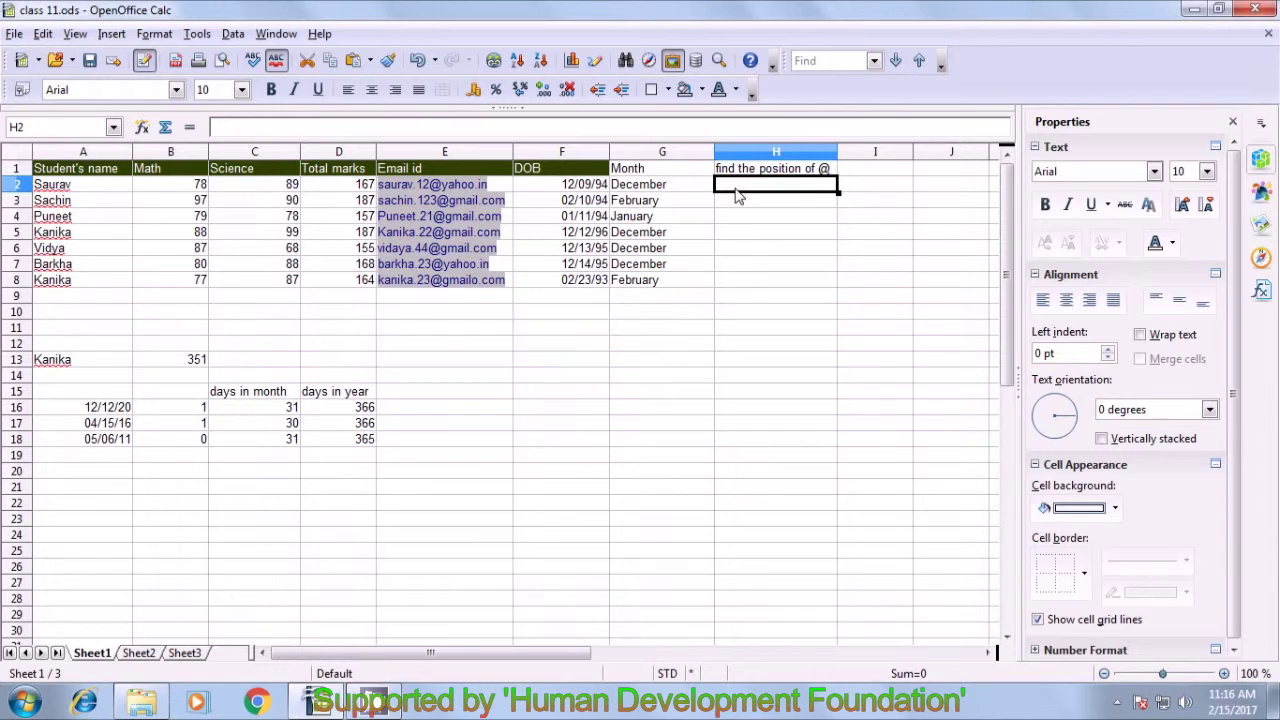
text(=fin)
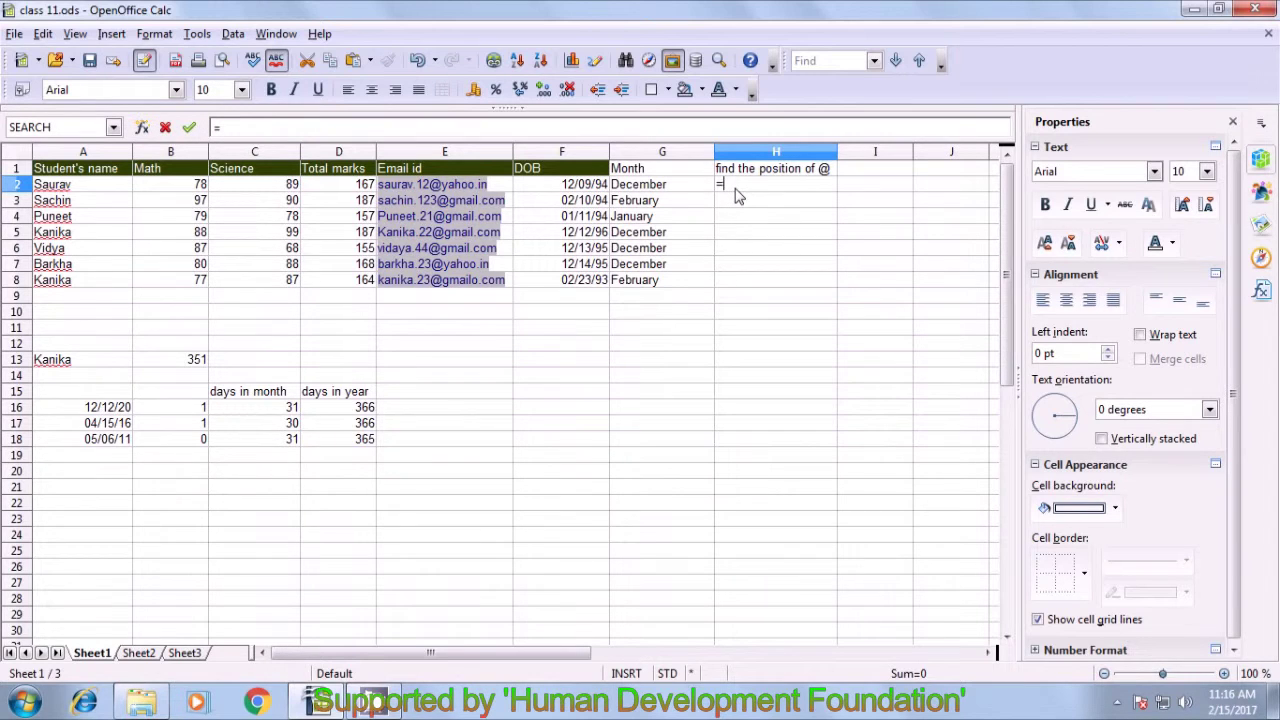
text(d)
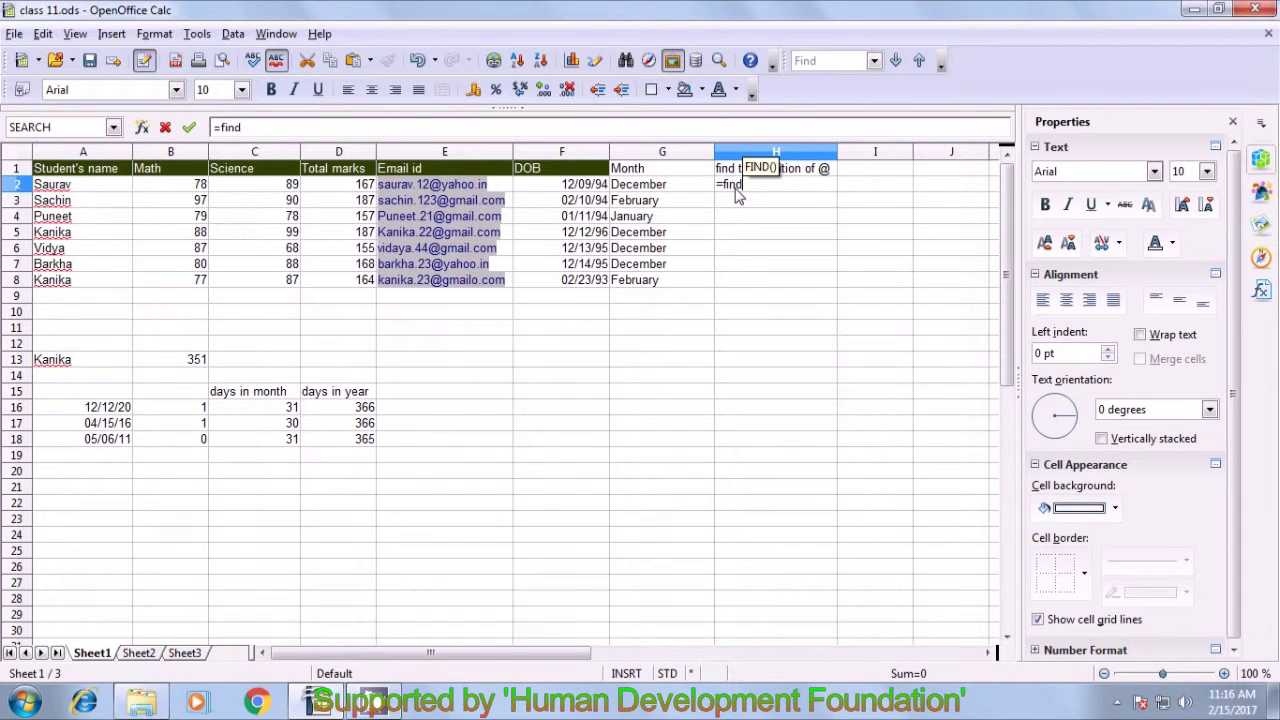
text((")
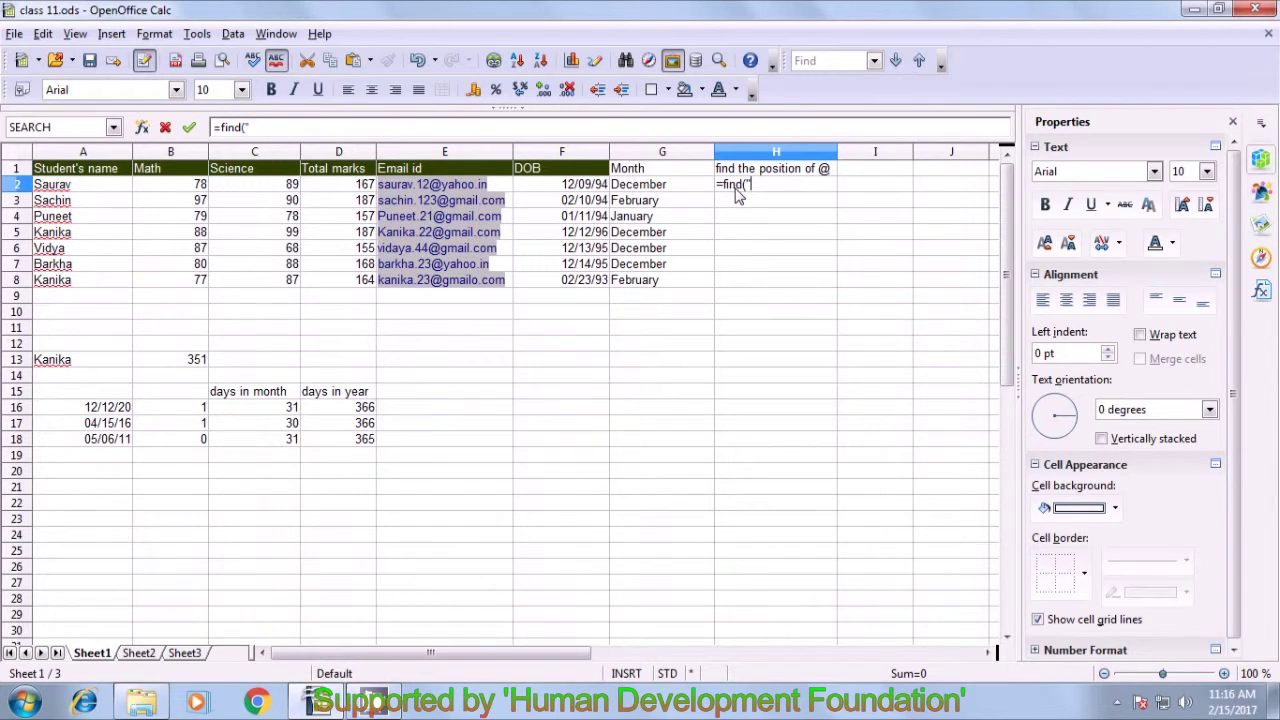
text(@";)
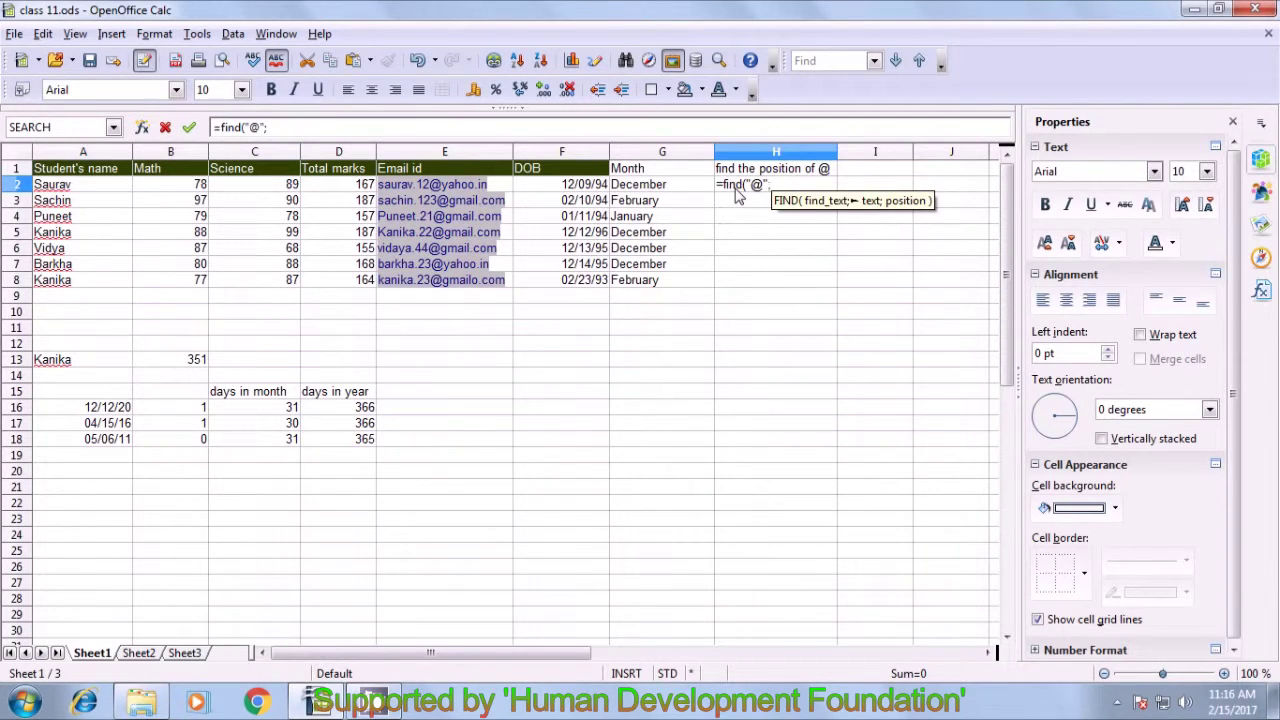
click(503, 190)
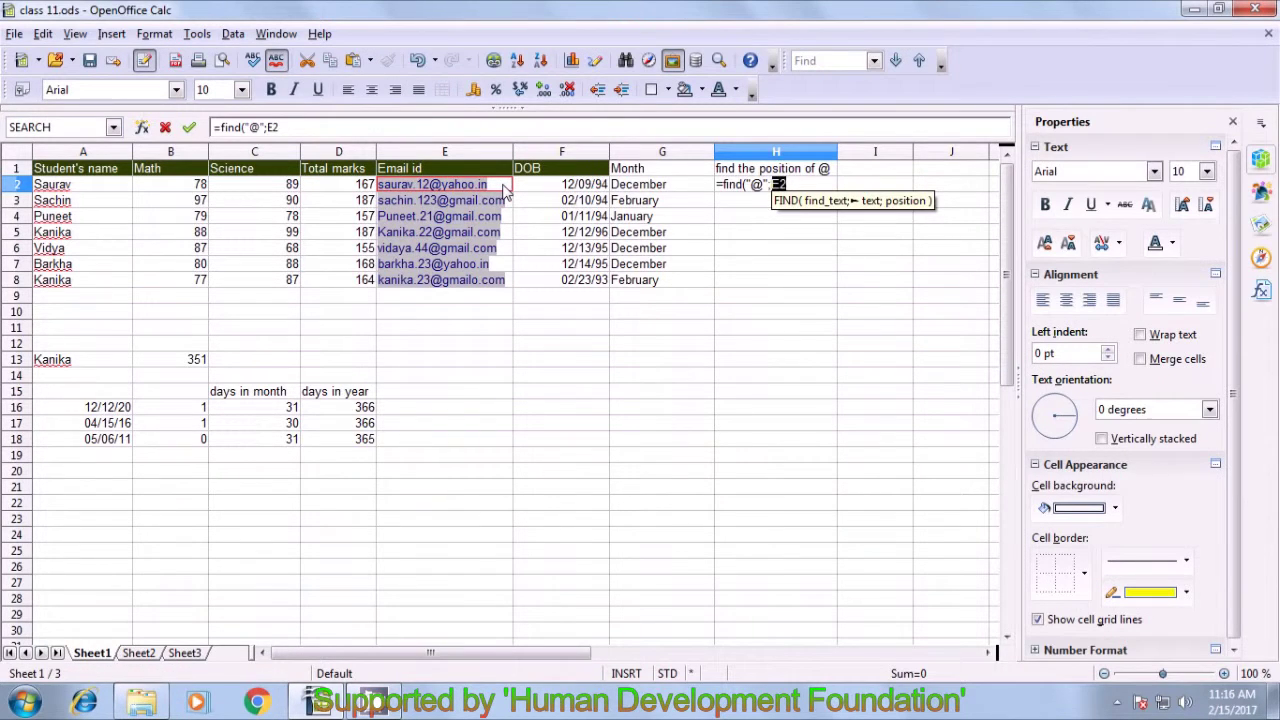
text())
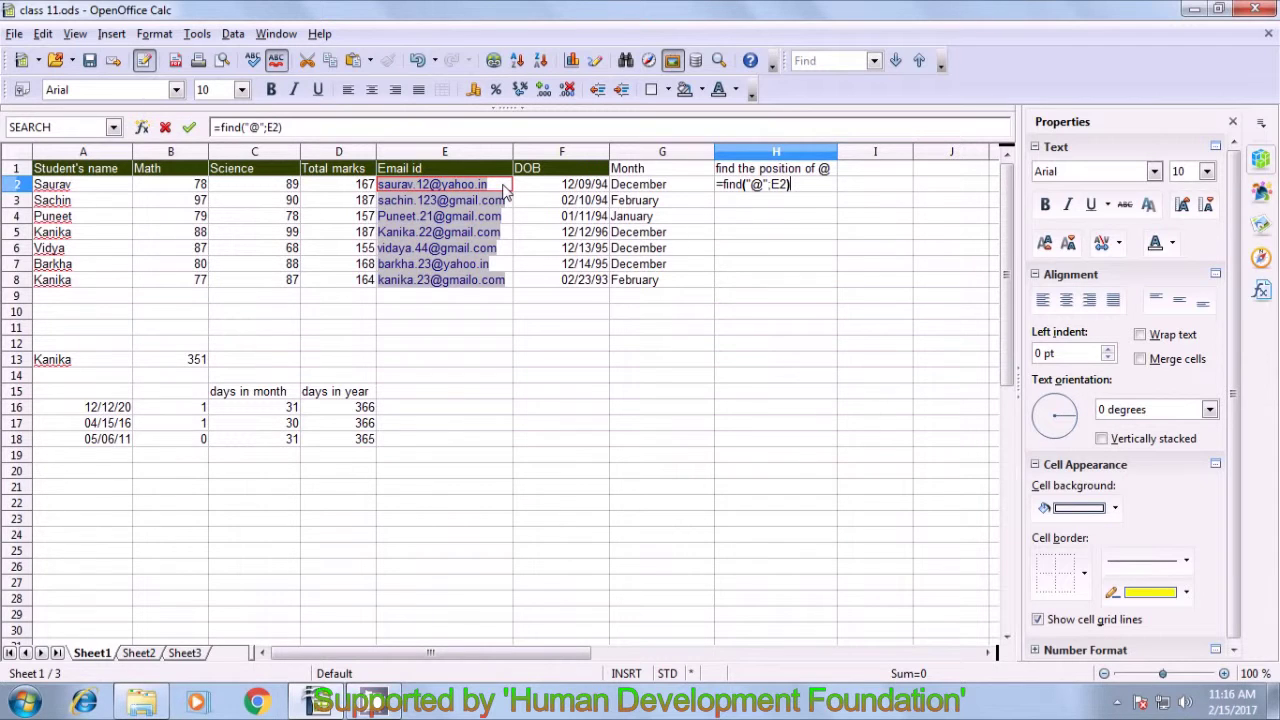
key(Return)
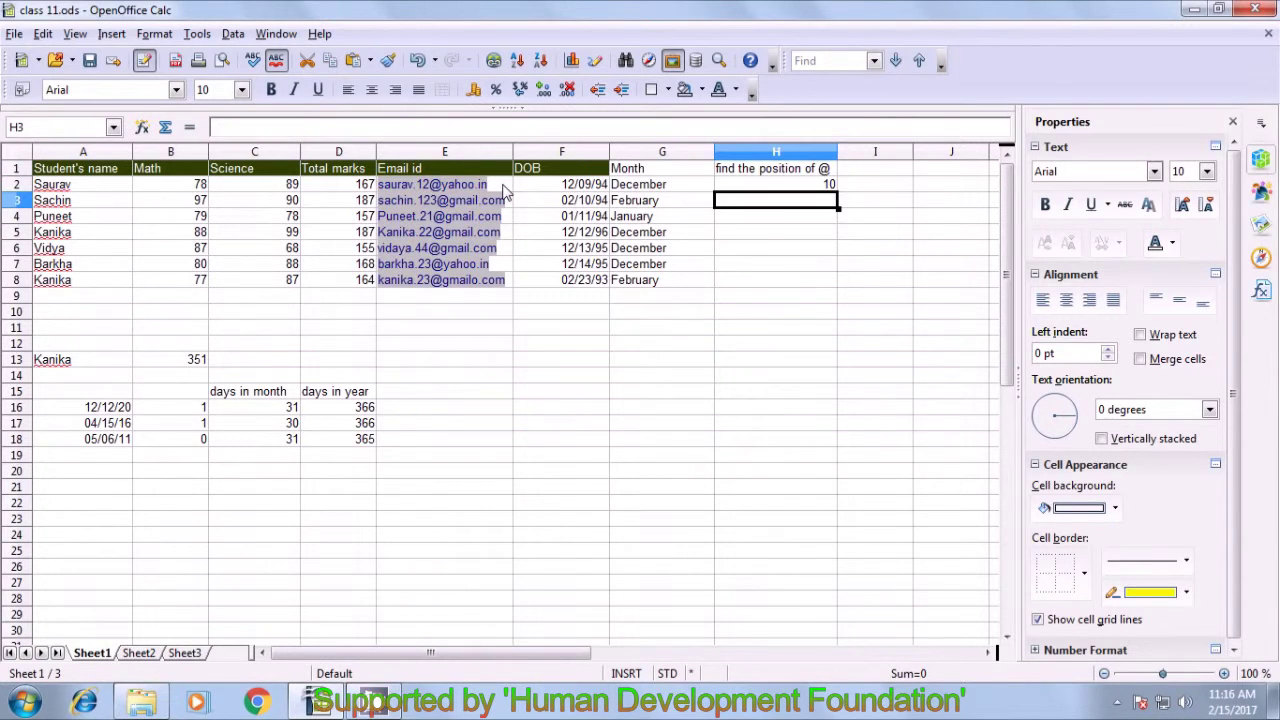
click(743, 190)
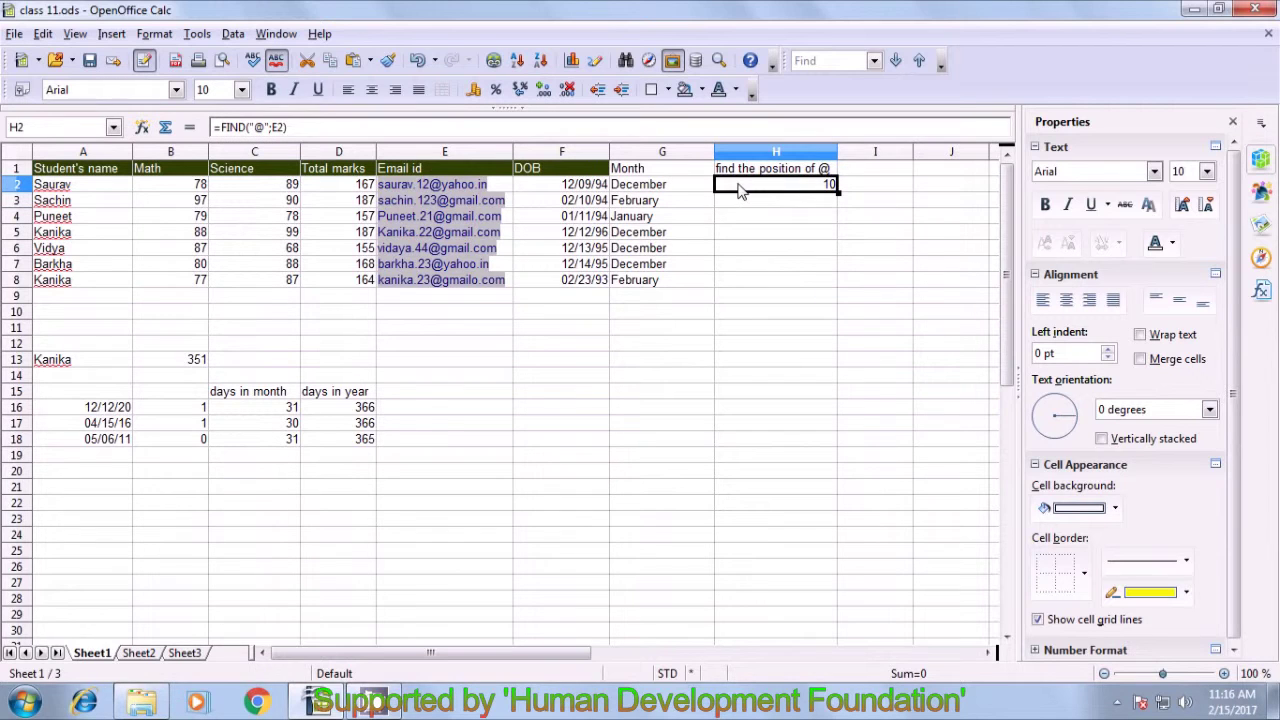
click(246, 127)
- Change H2's function from FIND to SEARCH, giving =SEARCH("@";E2), still 10
key(BackSpace)
key(BackSpace)
key(BackSpace)
key(BackSpace)
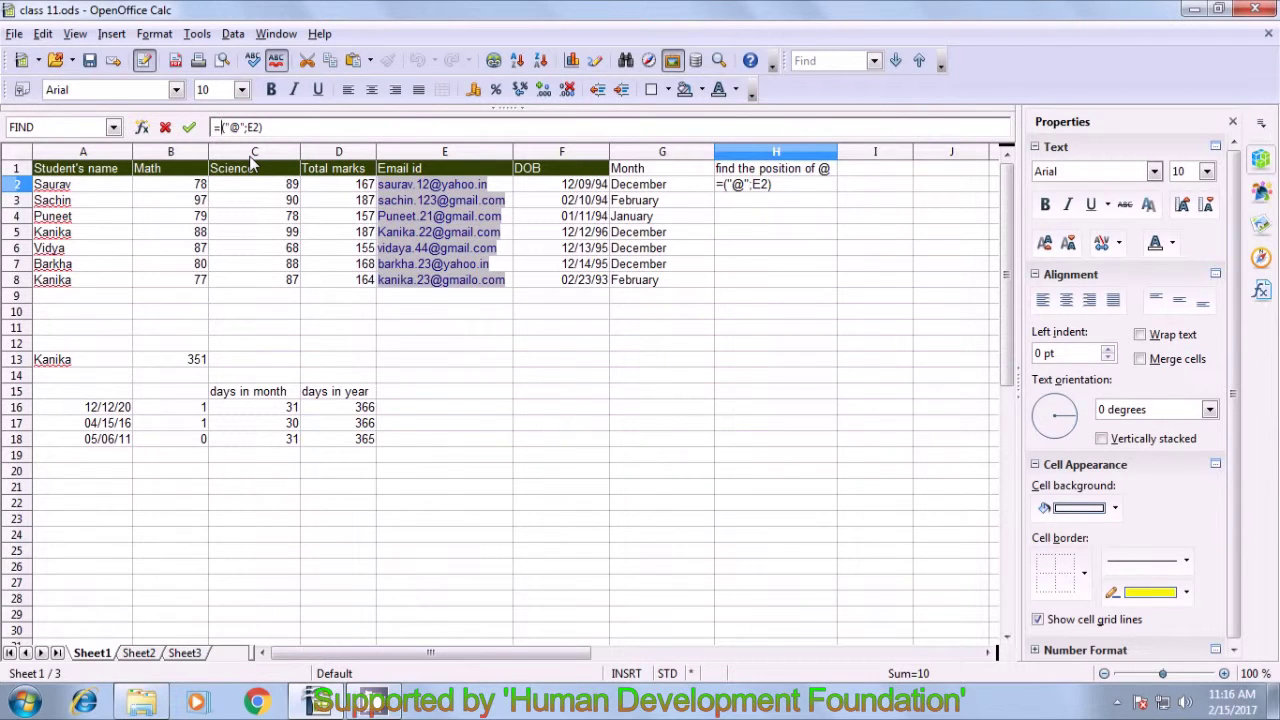
text(sea)
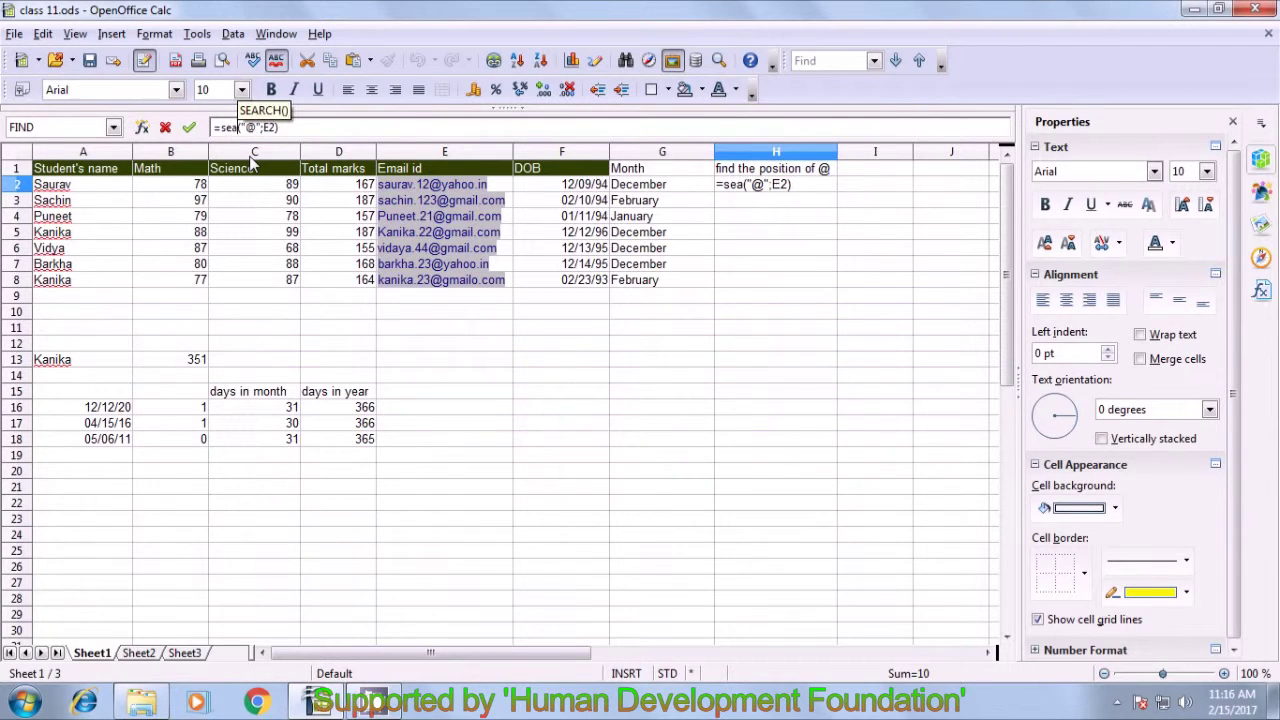
text(rch)
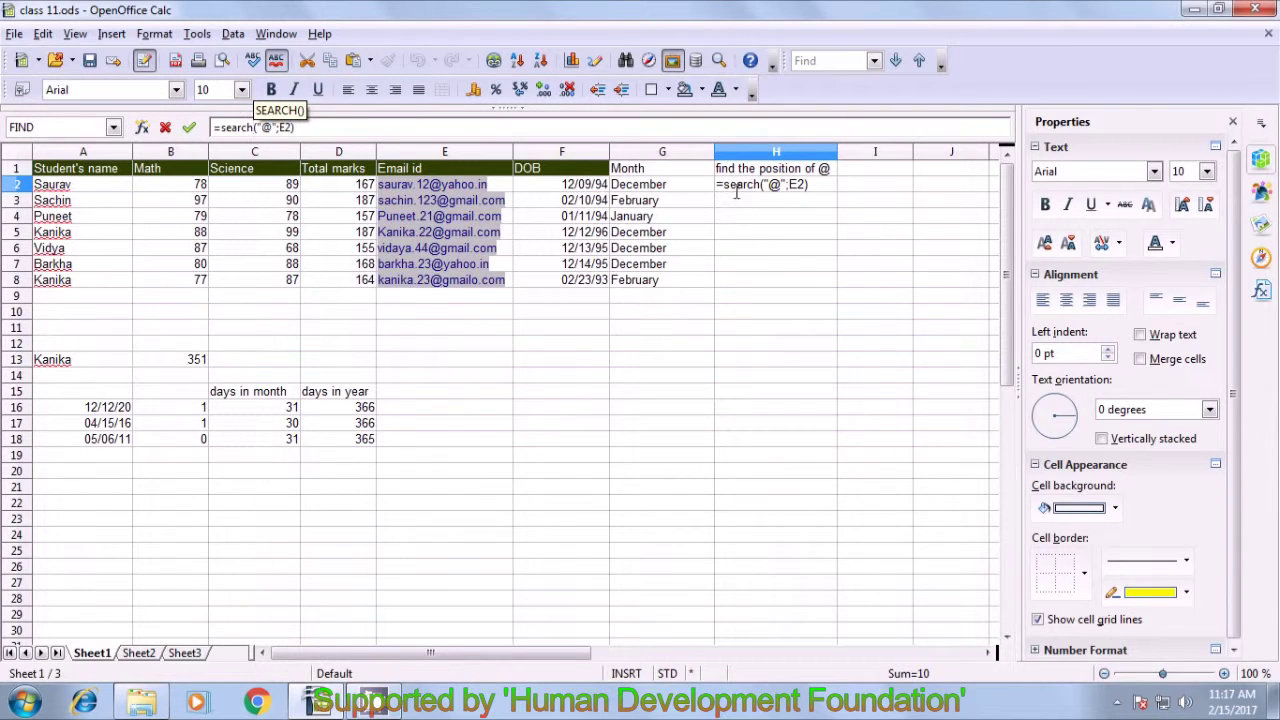
key(Right)
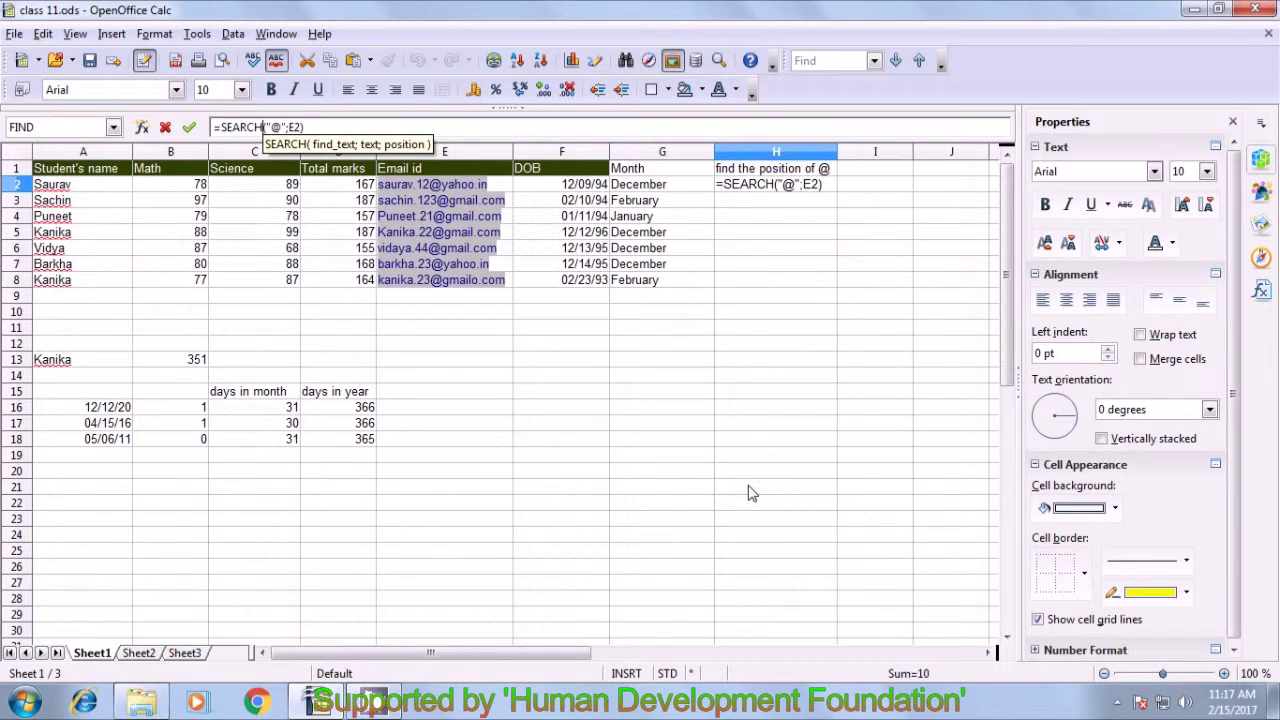
key(Return)
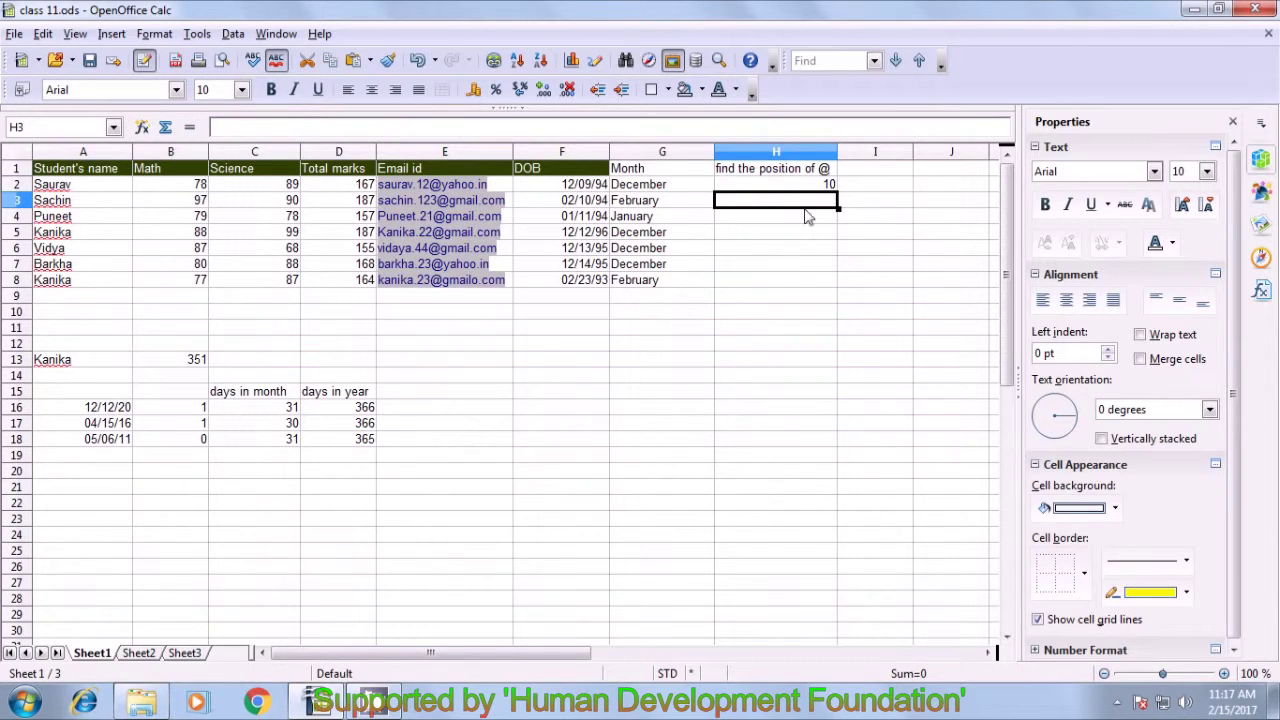
click(803, 185)
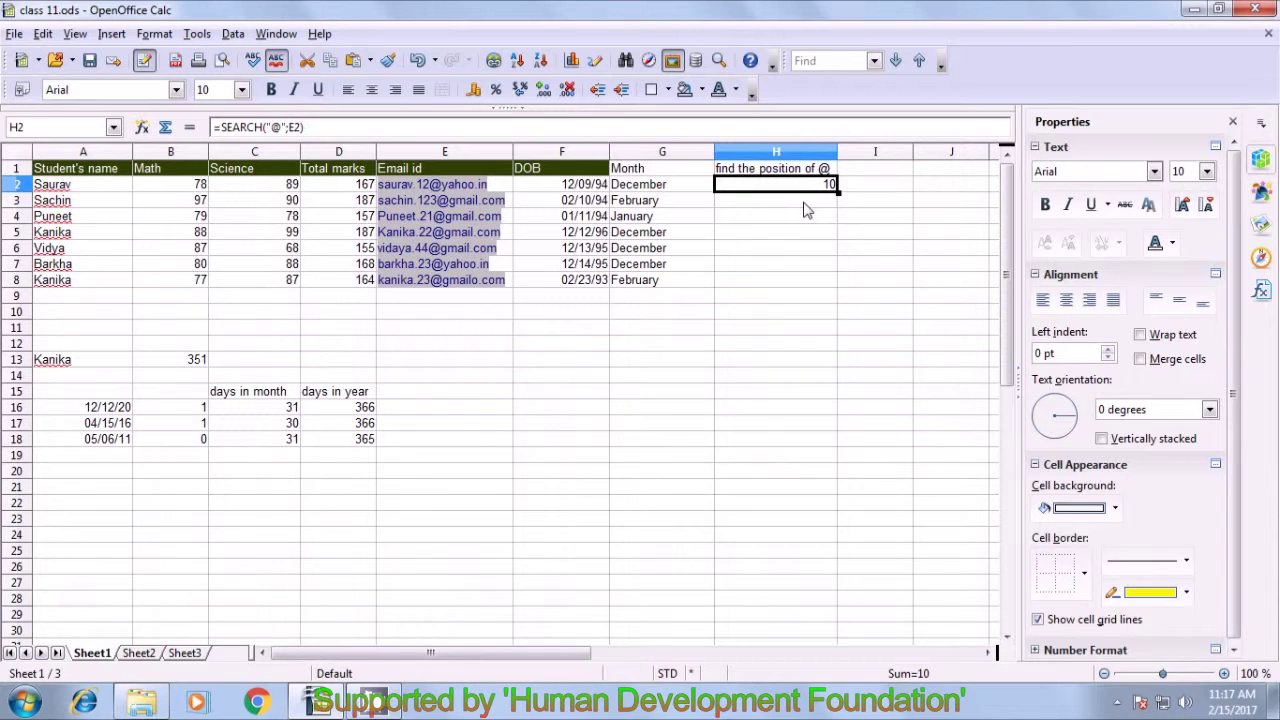
drag(837, 190, 838, 291)
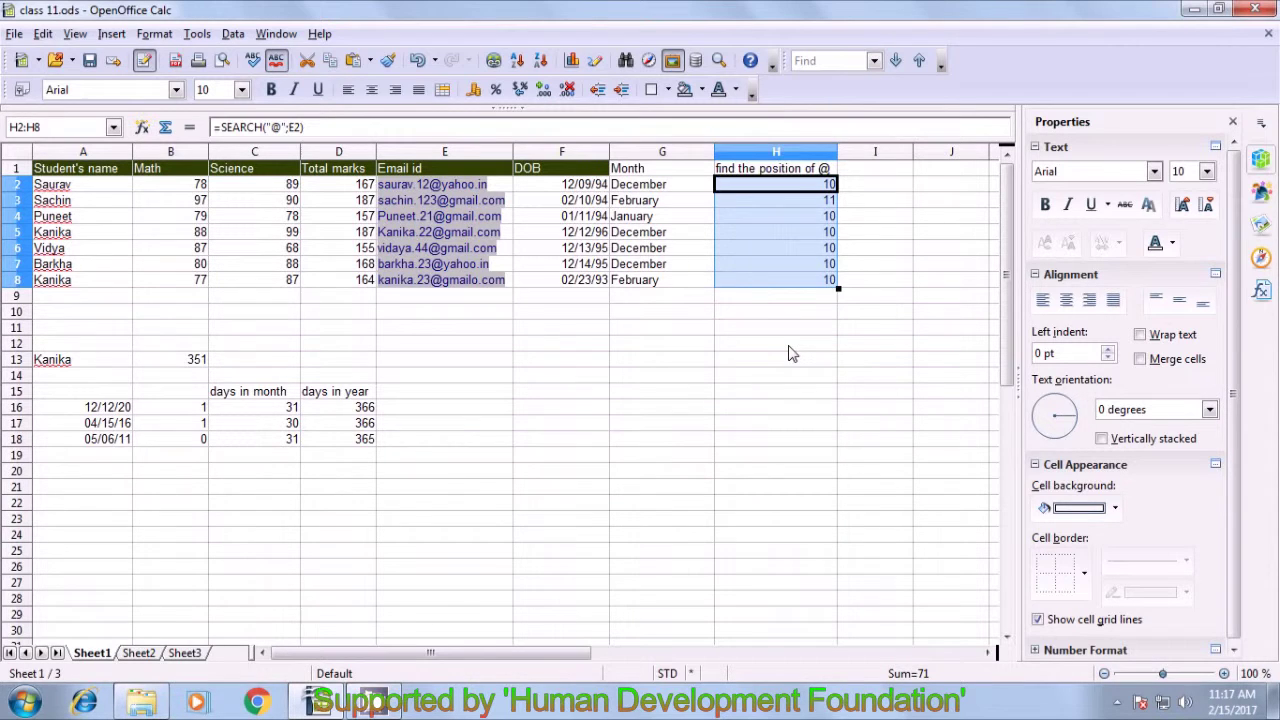
click(789, 353)
click(829, 190)
click(825, 205)
click(818, 221)
click(818, 235)
click(818, 263)
click(815, 277)
click(803, 314)
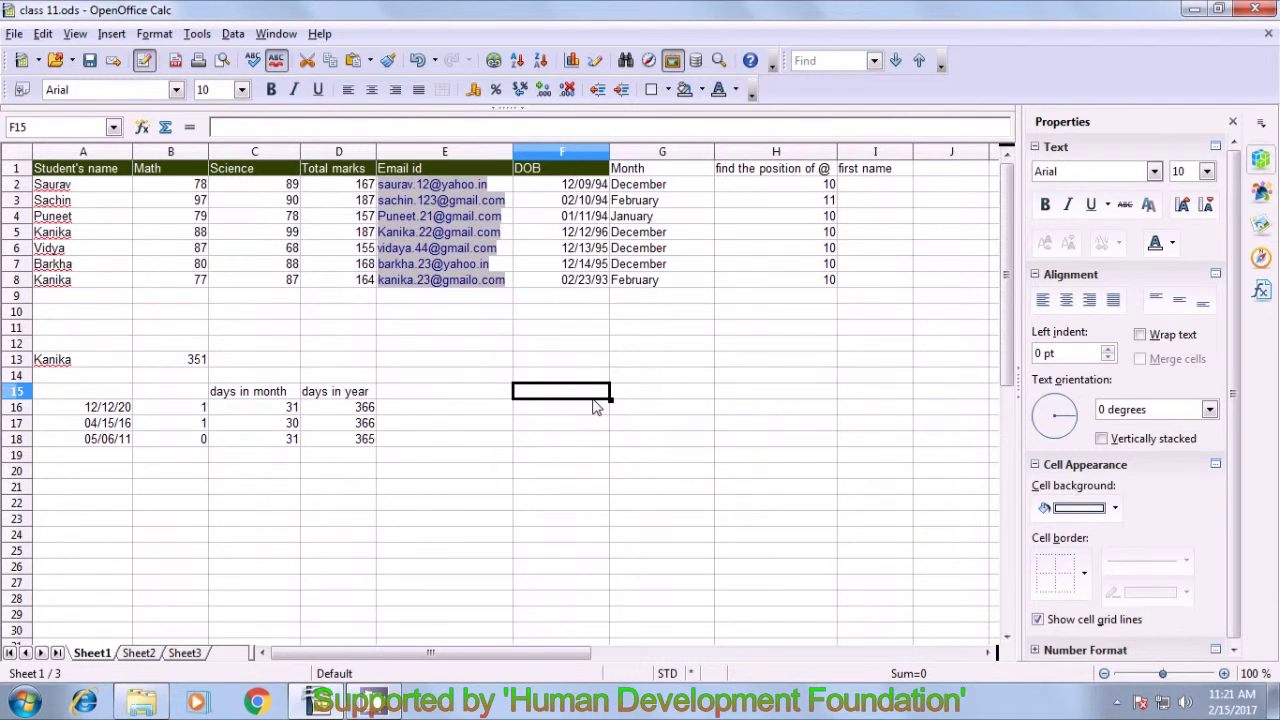
click(855, 190)
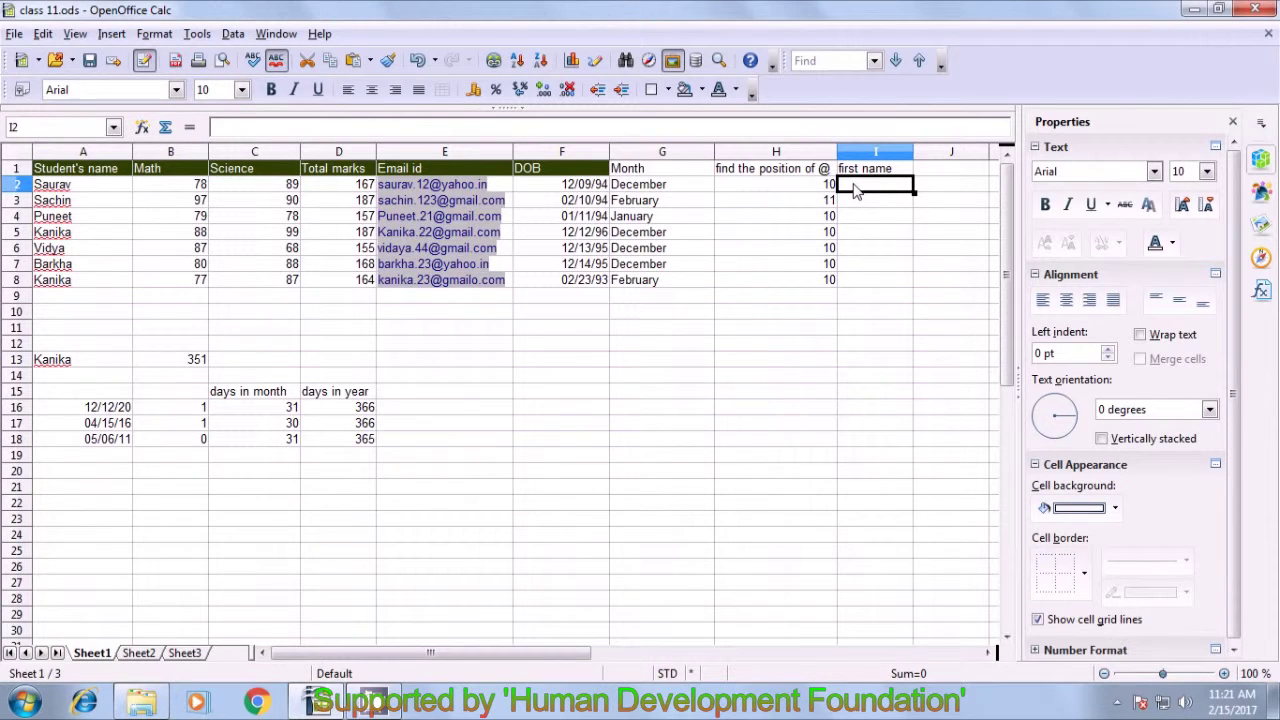
- Enter =LEFT(E2;6) in I2, returning "saurav"
text(=)
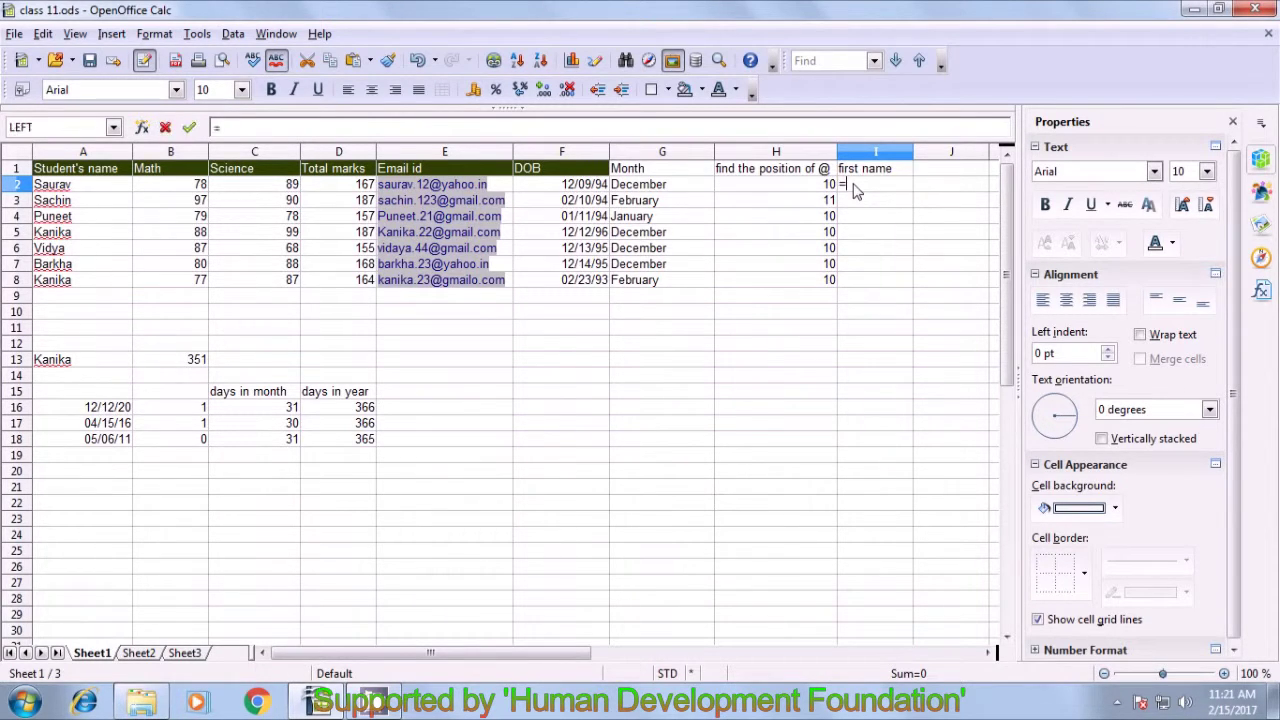
text(left)
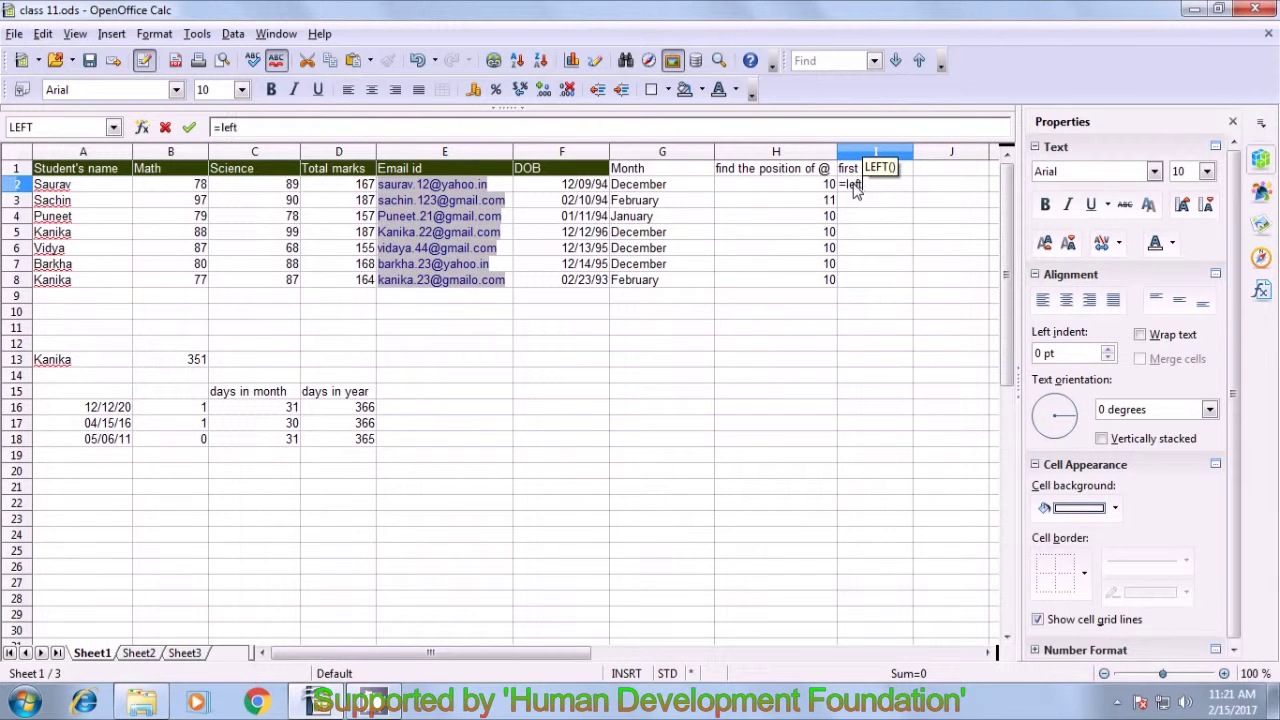
text(()
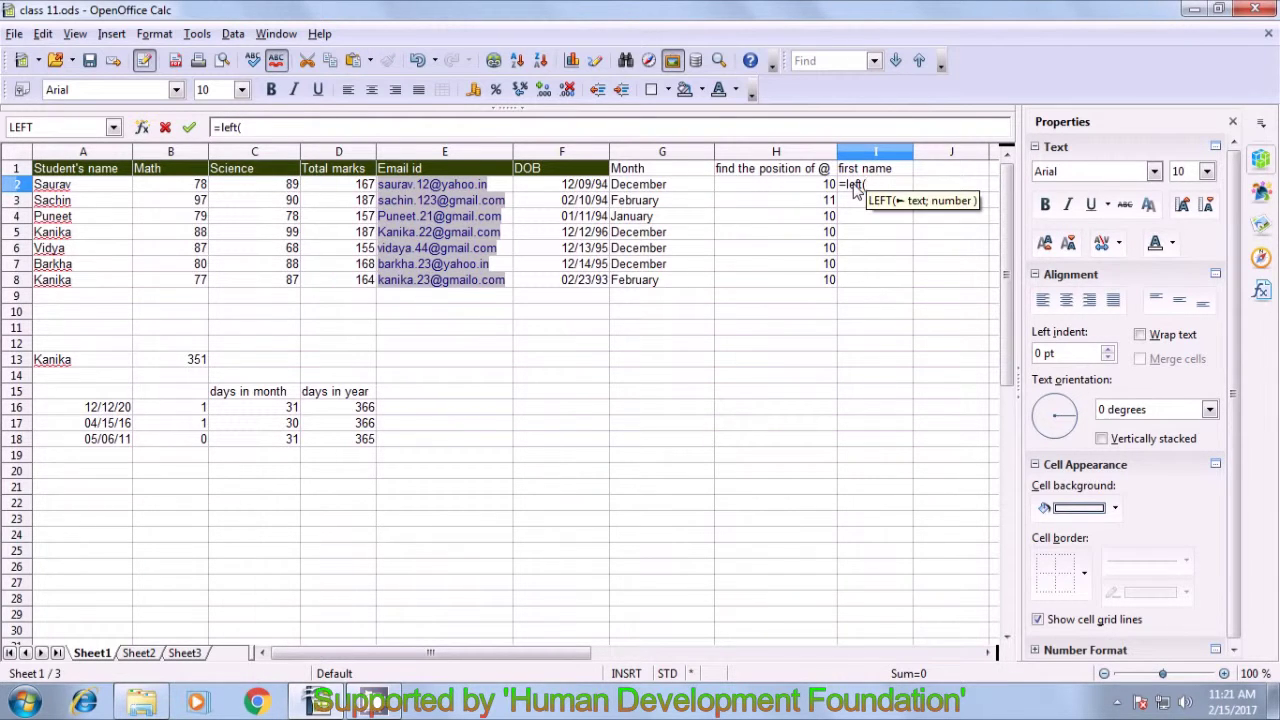
click(505, 189)
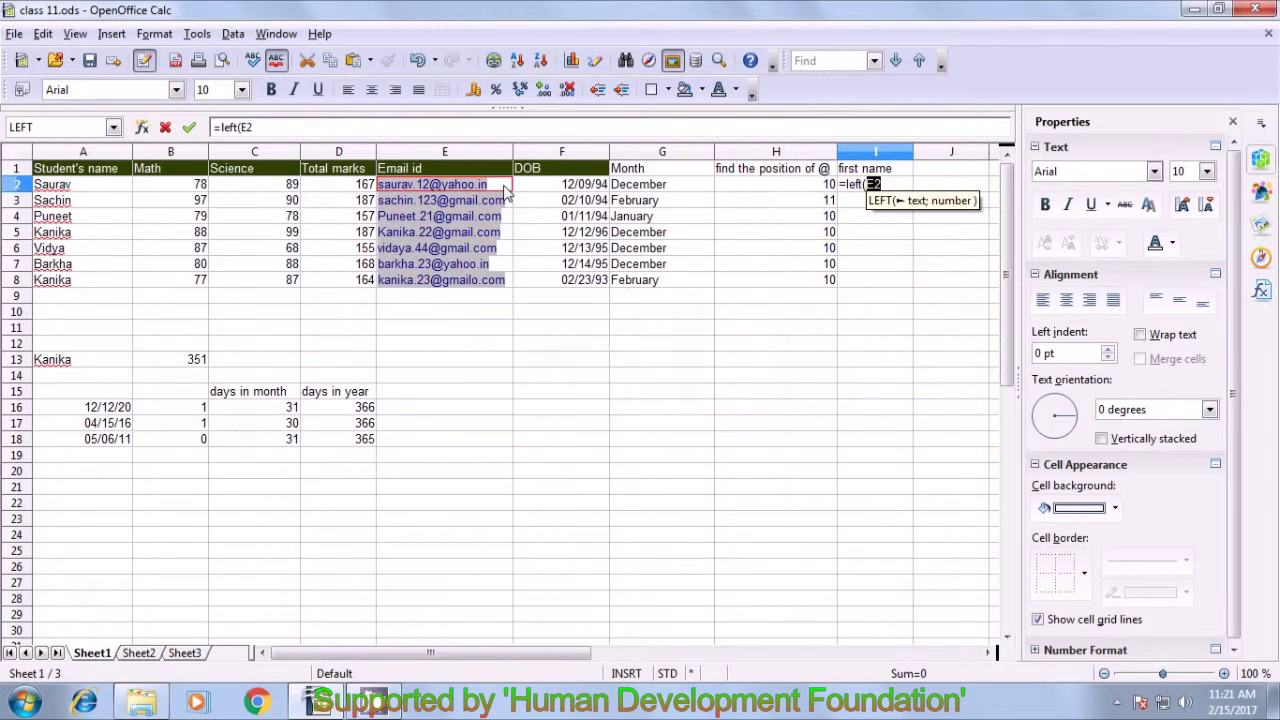
text(;)
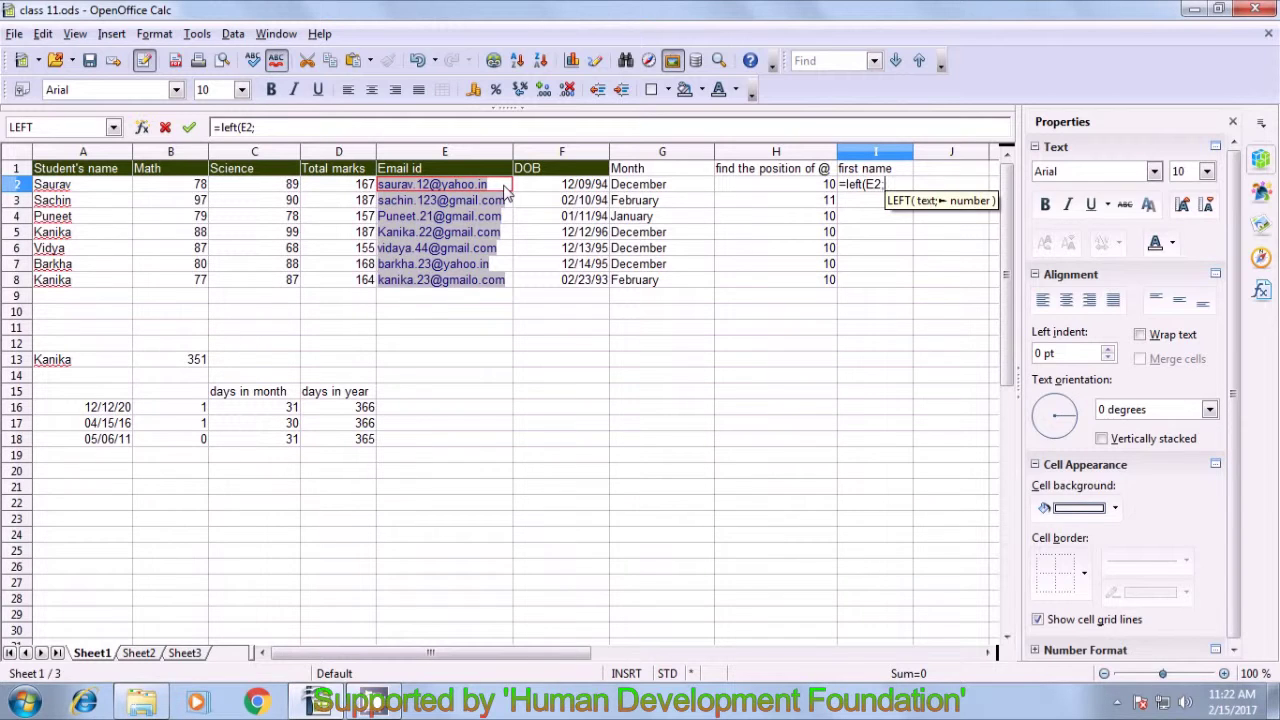
text(6)
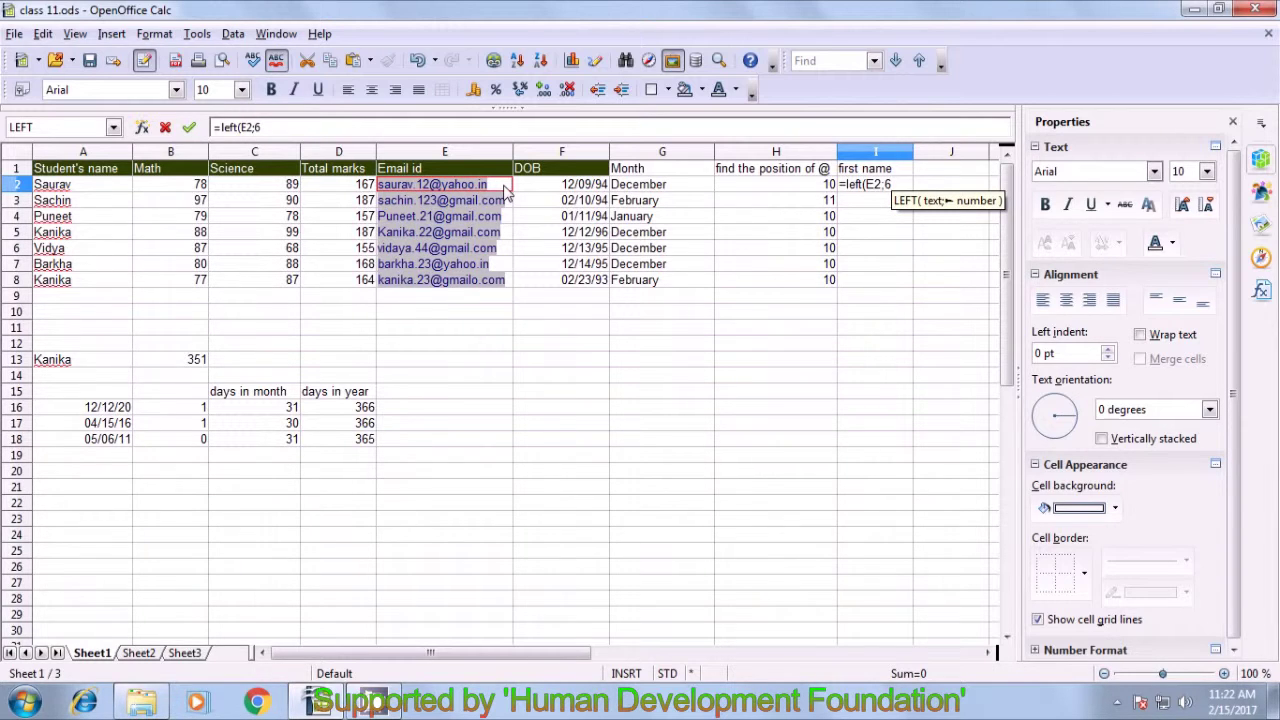
text())
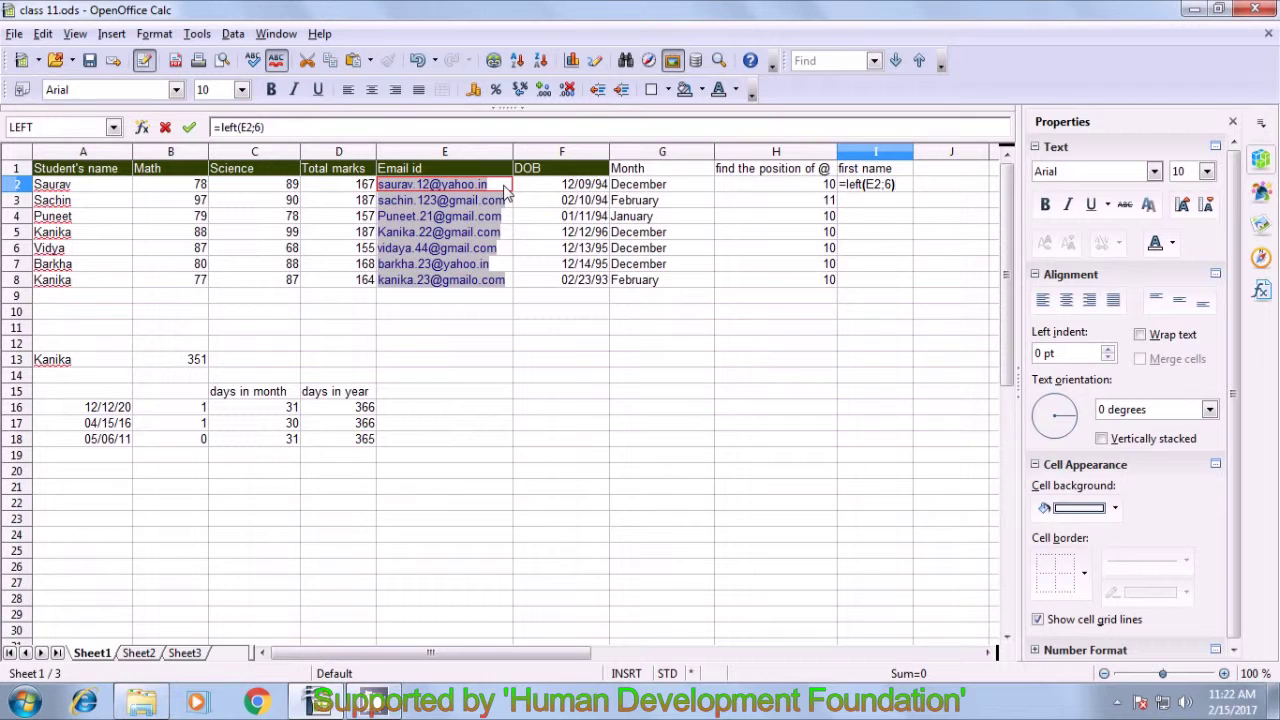
key(Return)
click(855, 188)
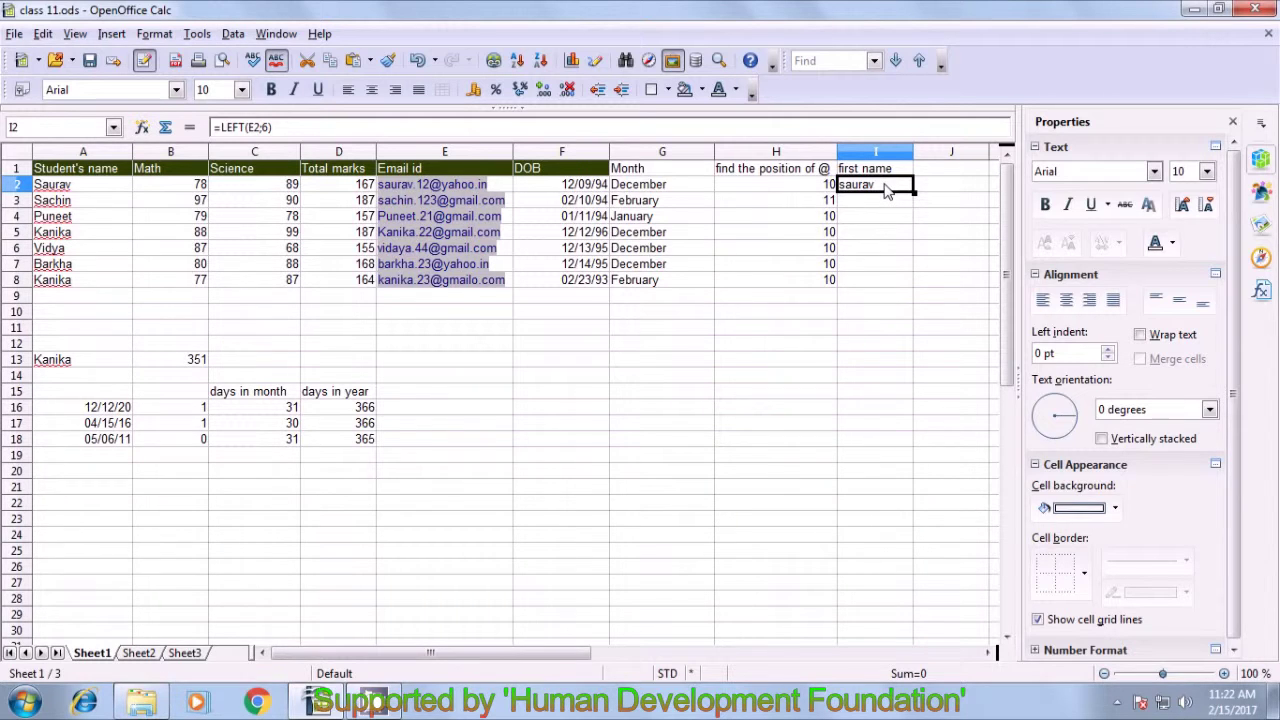
- Replace I2 with =LEFT(E2;FIND(".";E2)-1) to take the name up to the first dot
key(BackSpace)
text(=)
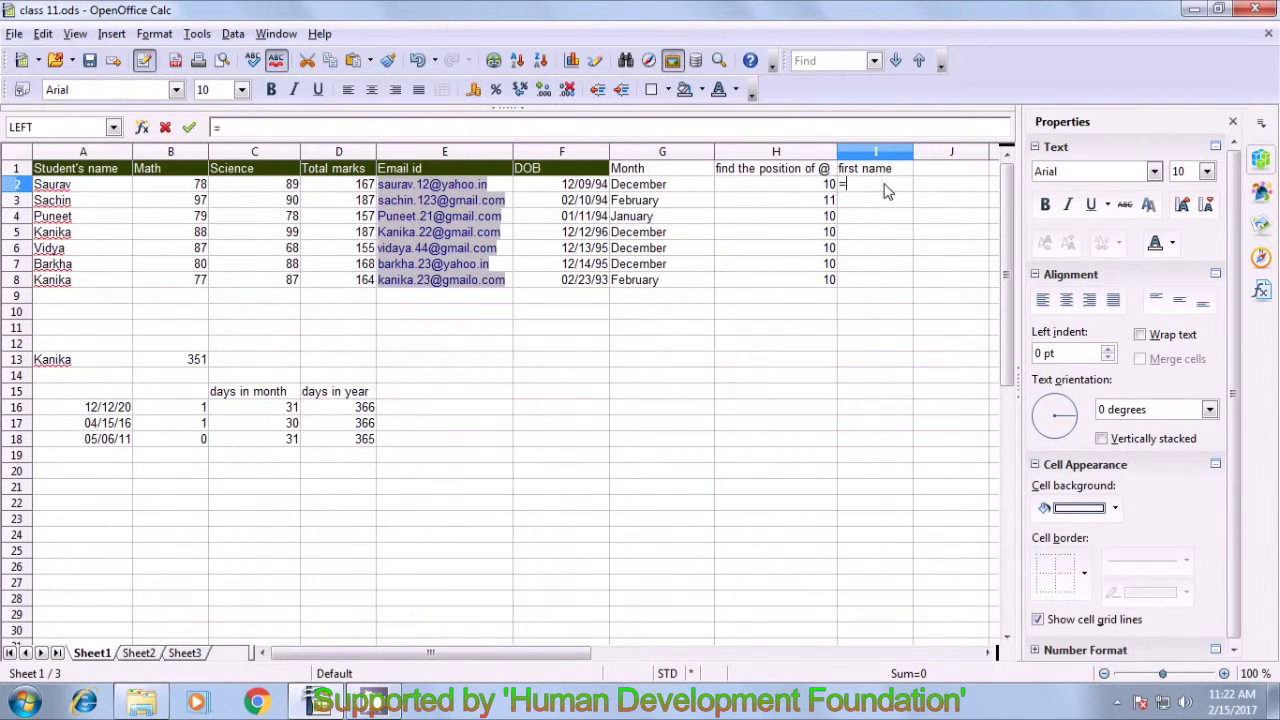
text(left)
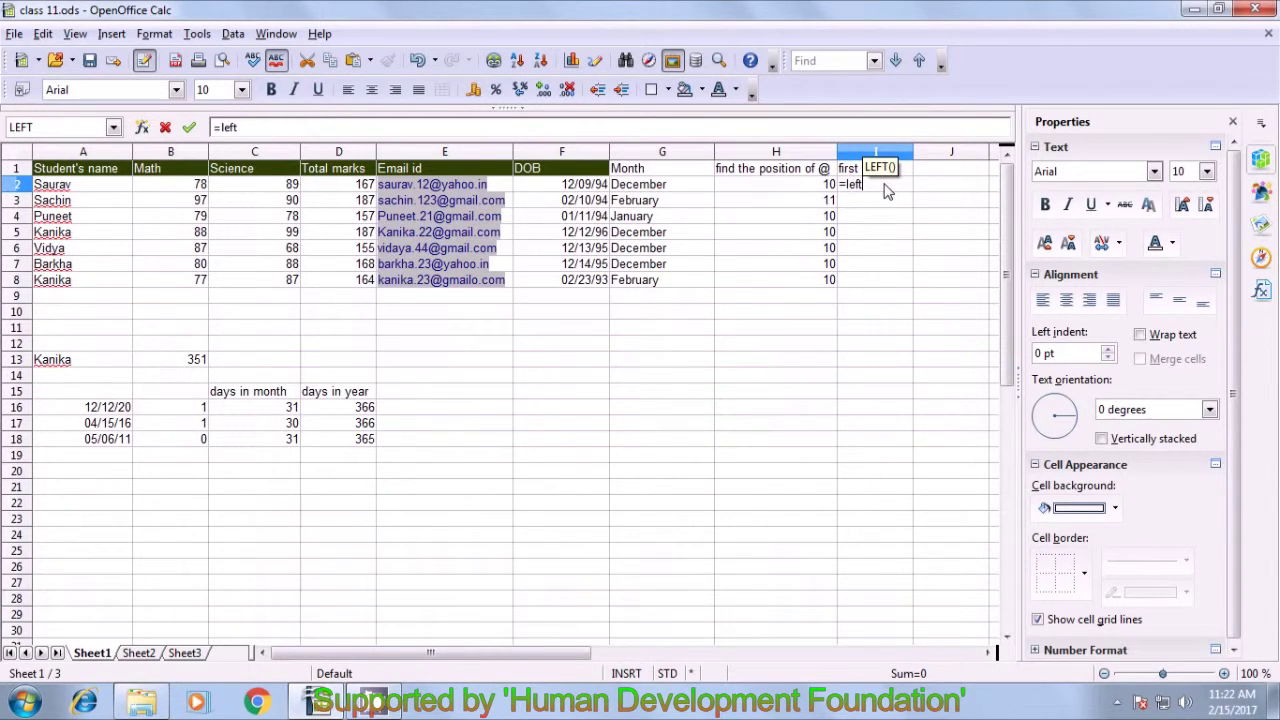
text(()
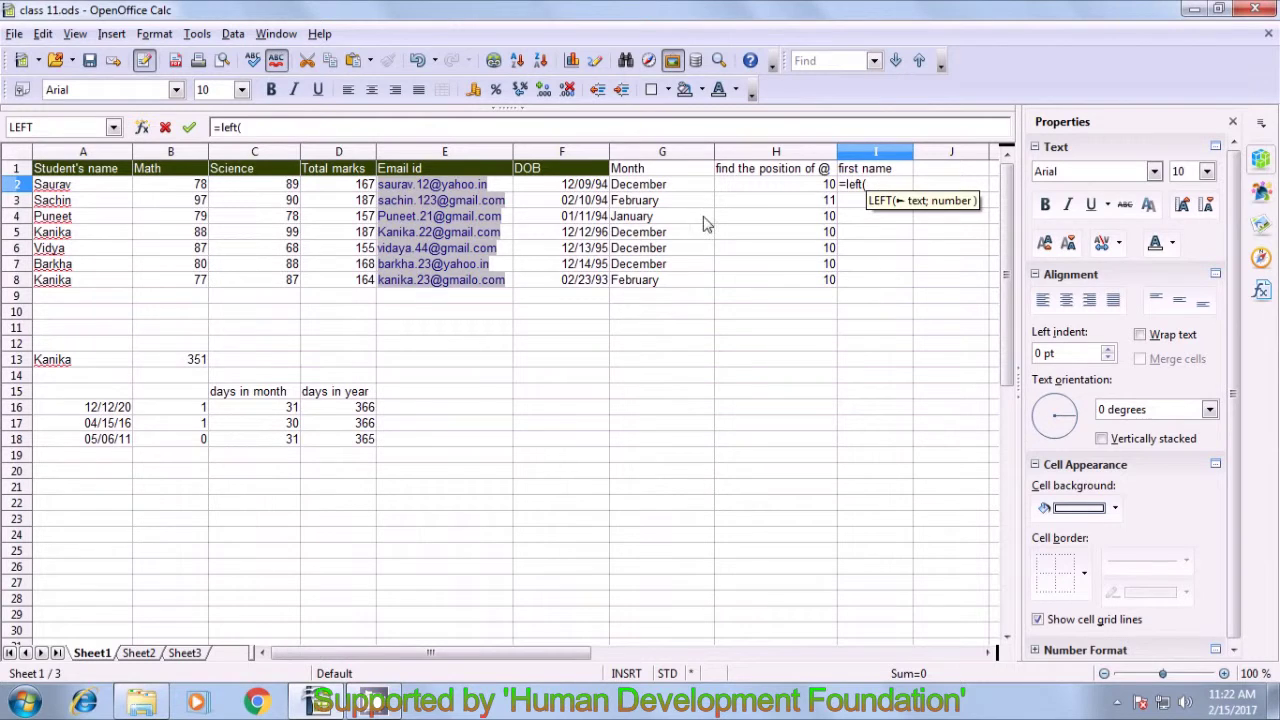
click(505, 190)
text(;)
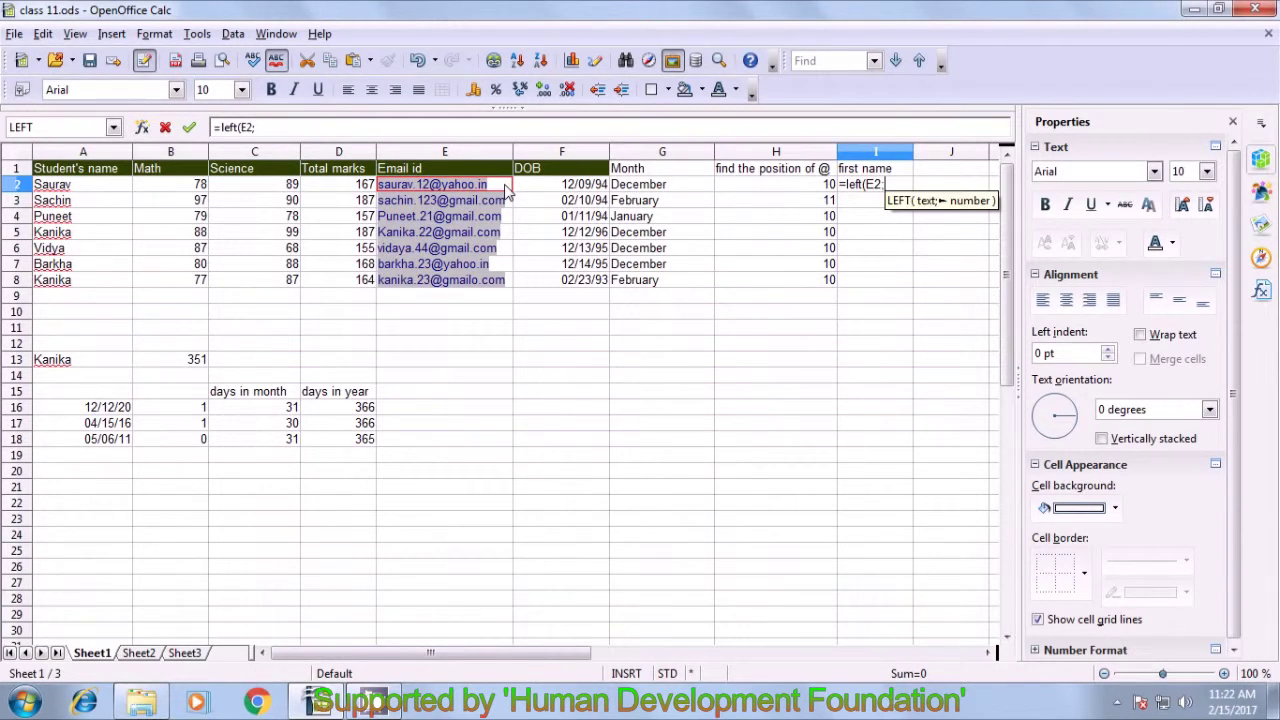
text(fin)
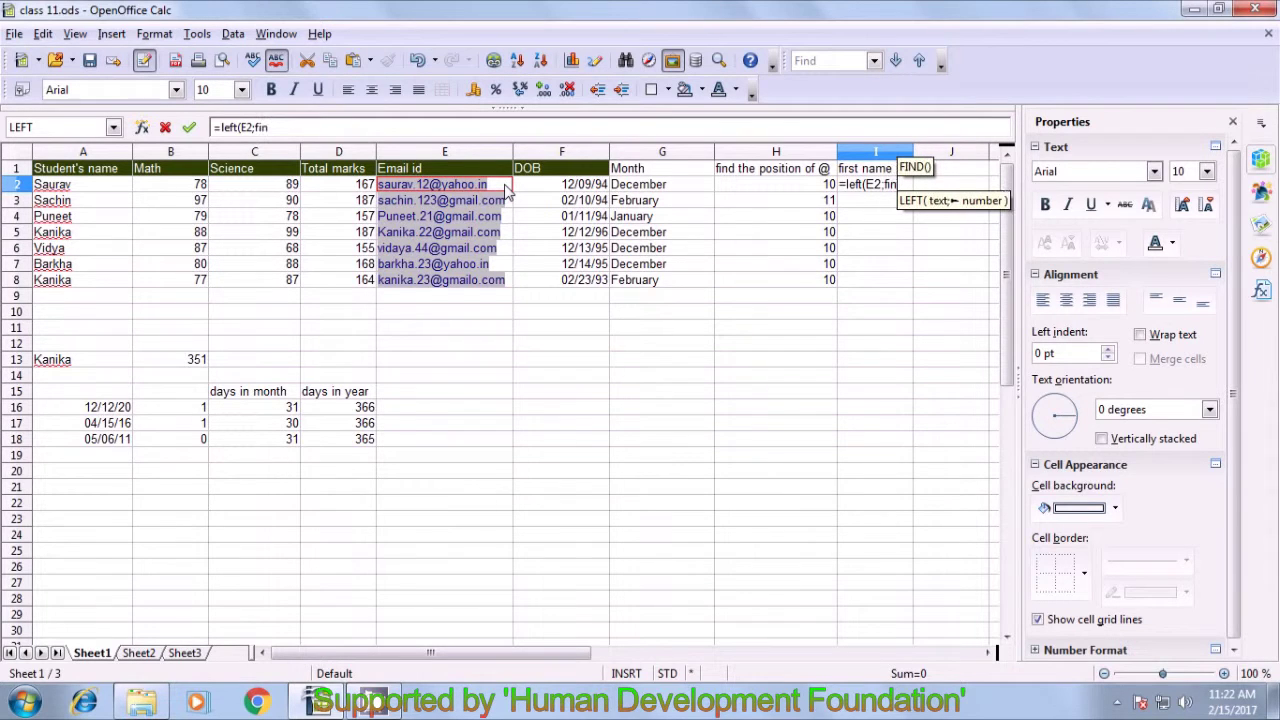
text(d()
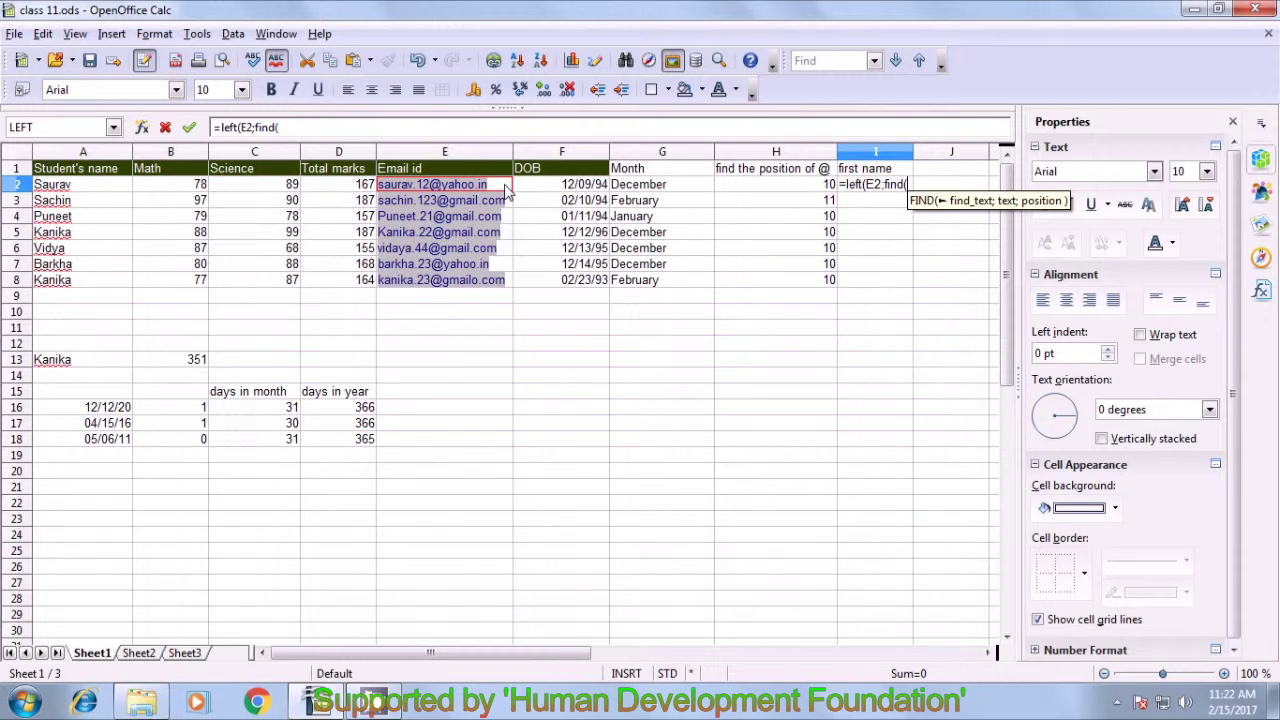
text(".)
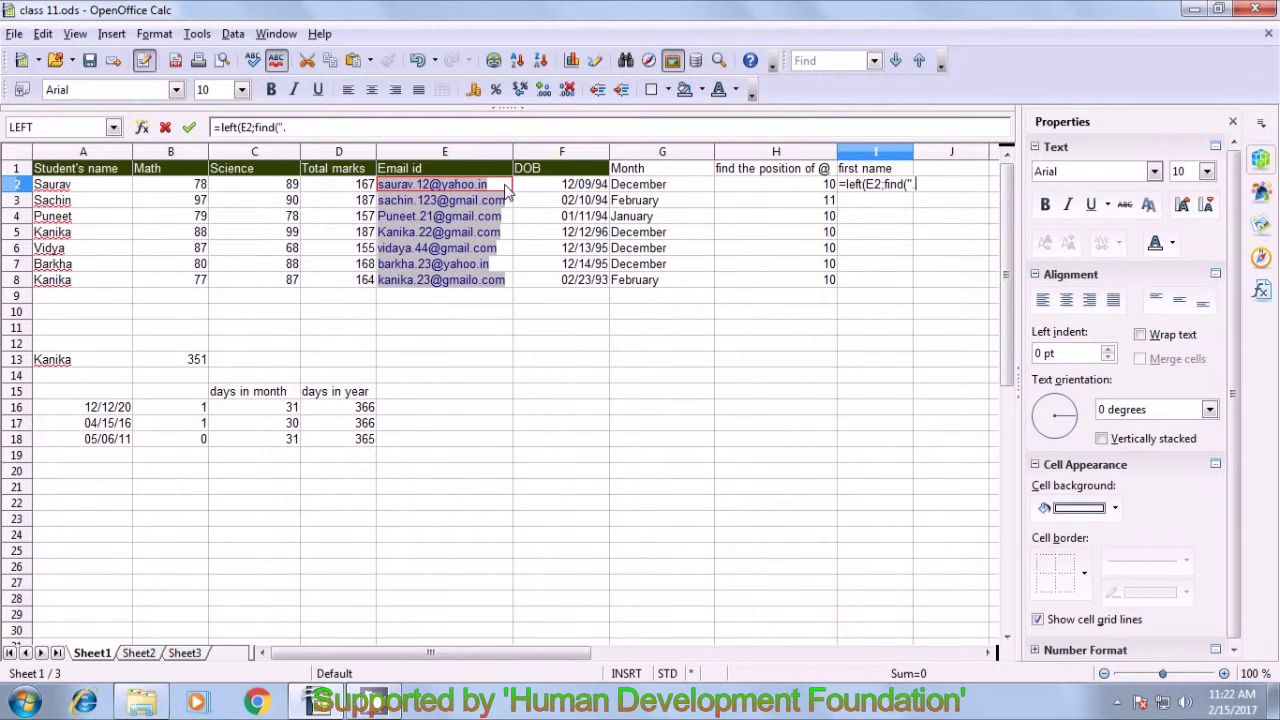
text(";)
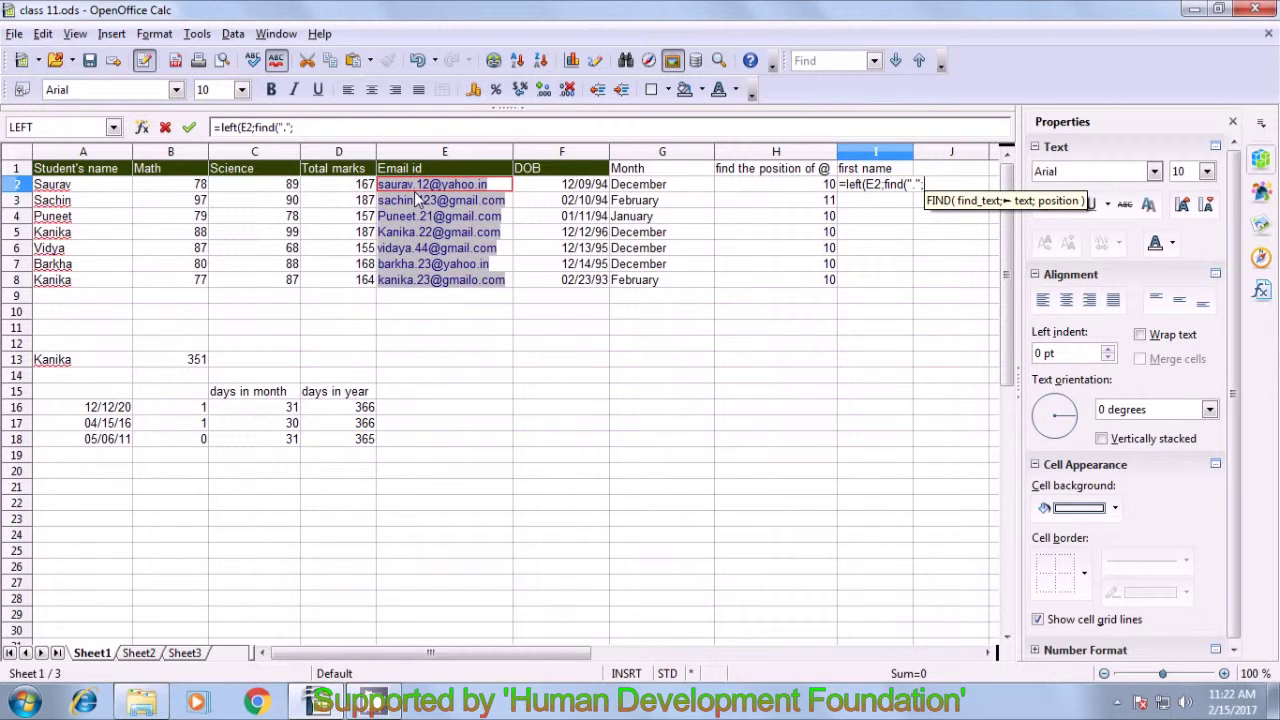
click(508, 190)
text())
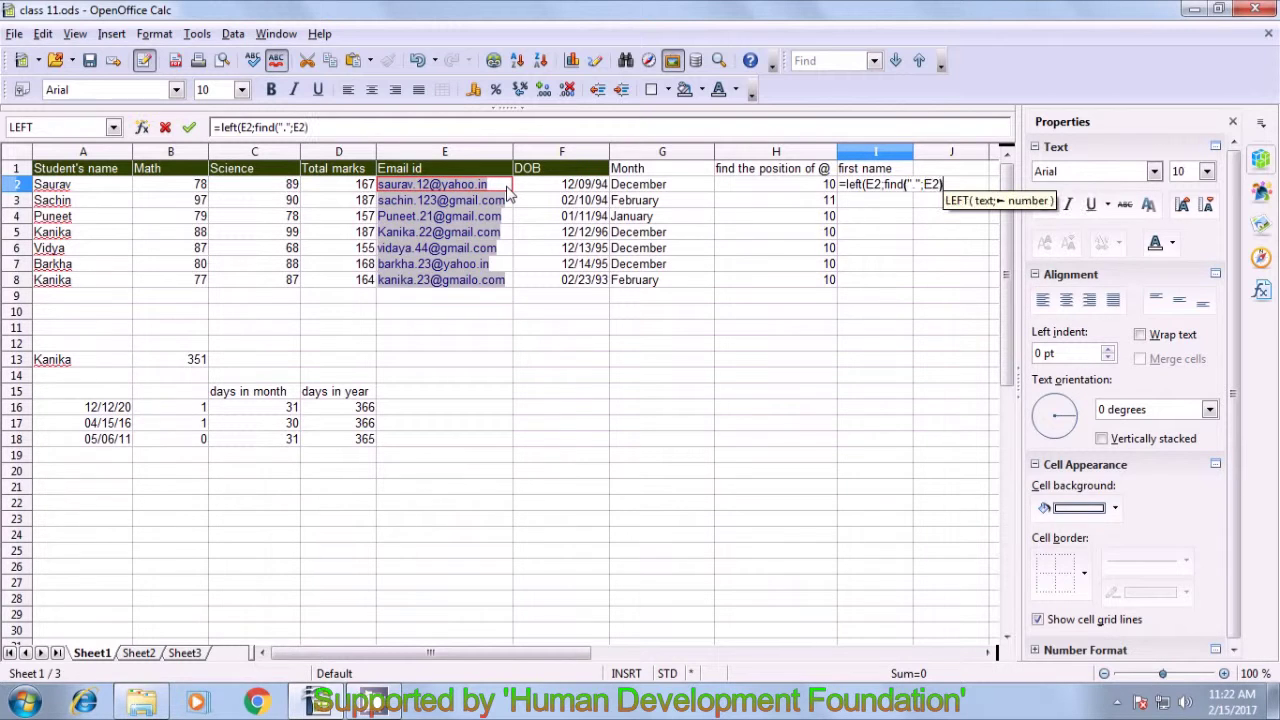
text(-)
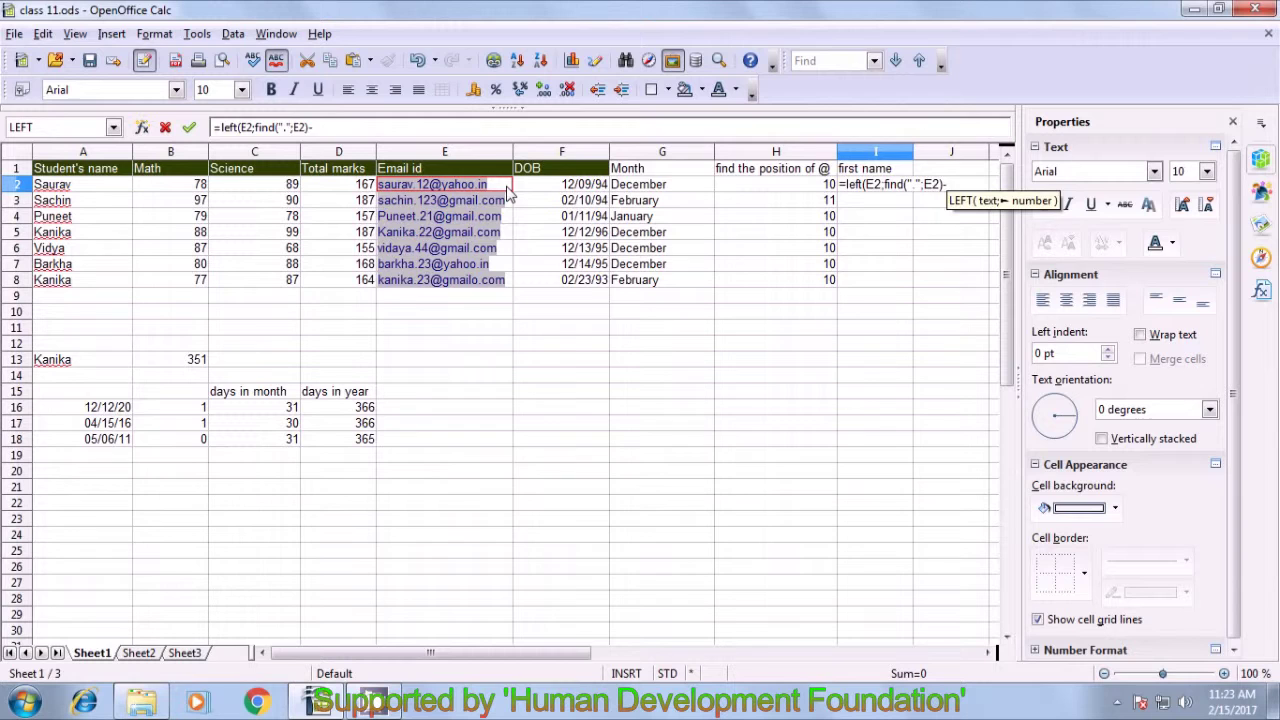
text(1)
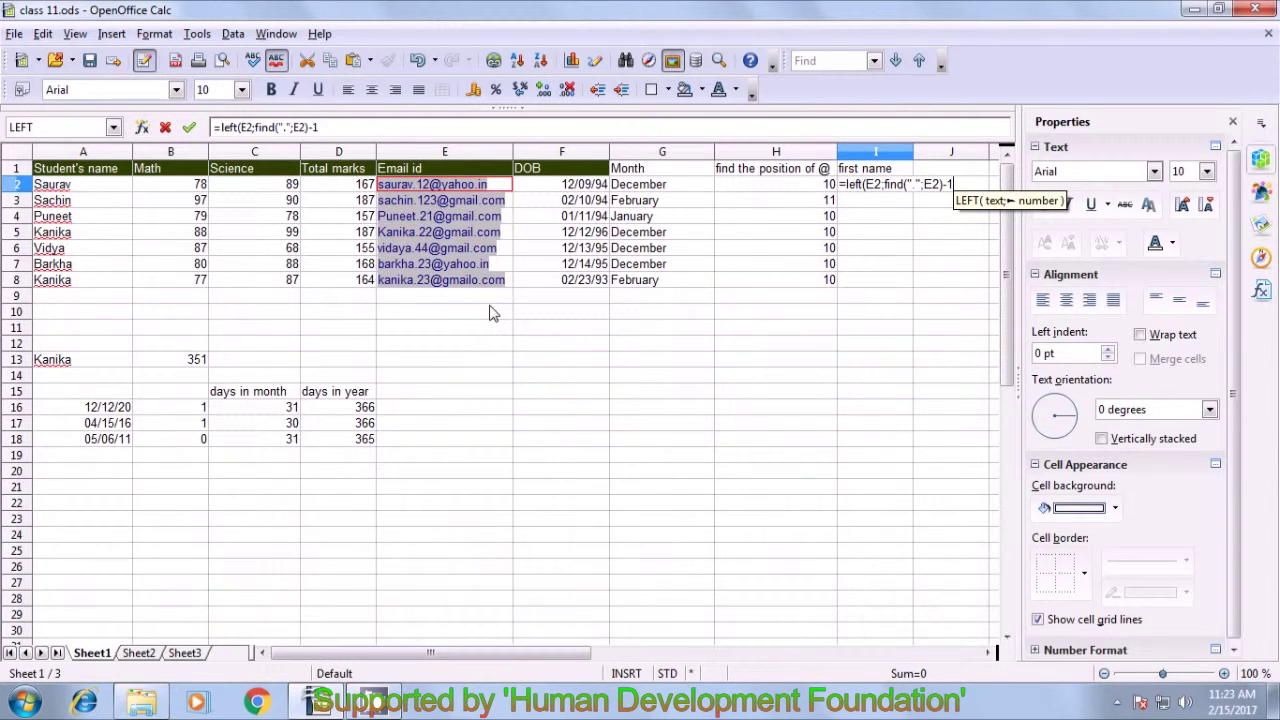
text())
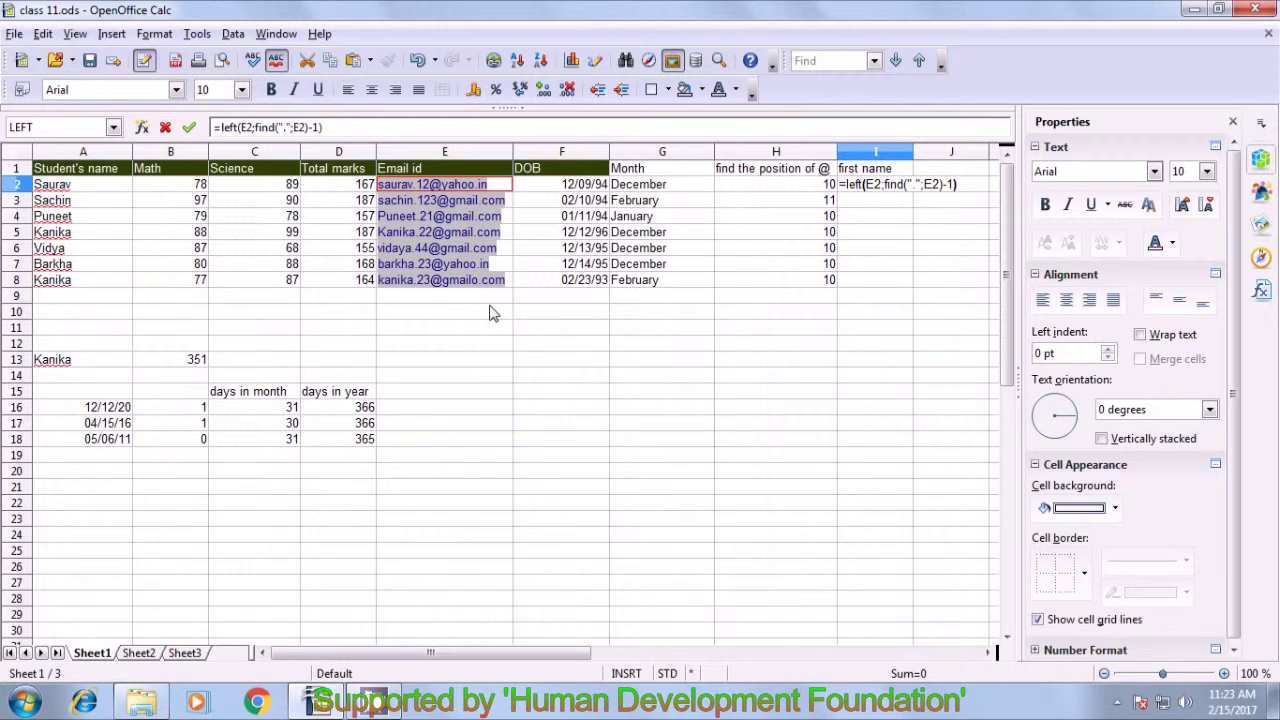
key(Return)
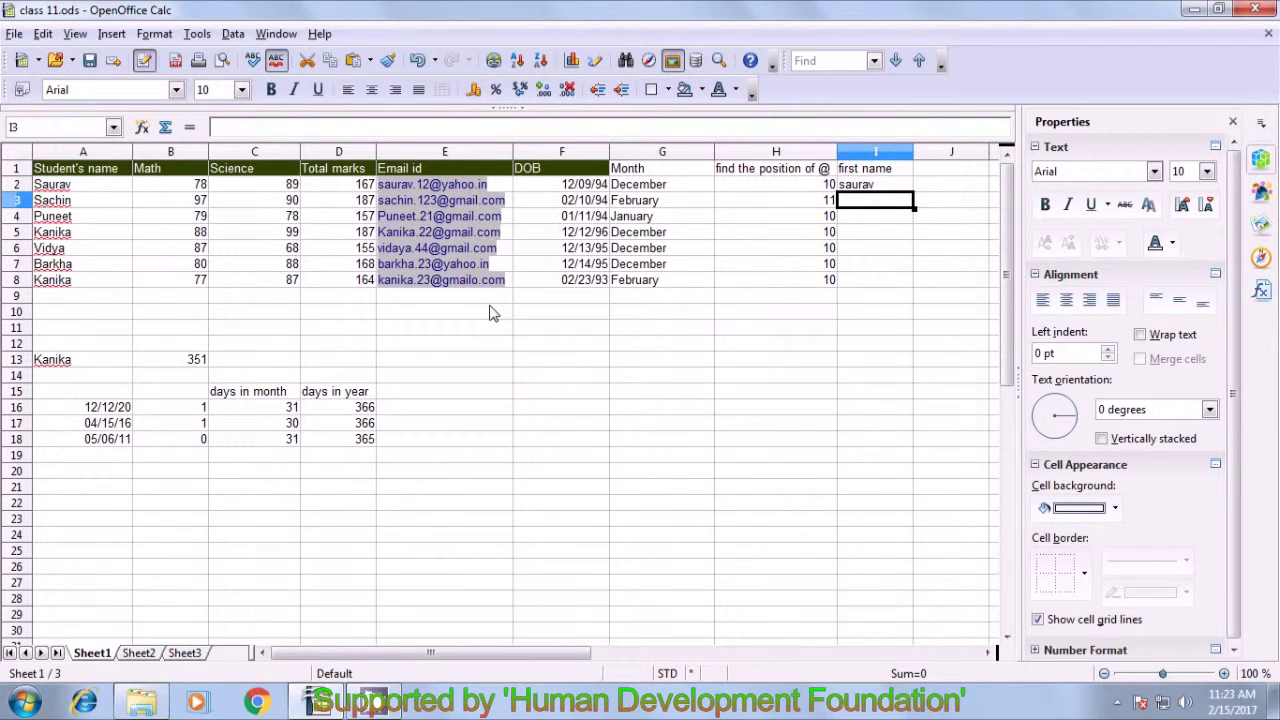
- Fill the first name formula from I2 down to I8 and check each row's result
click(864, 188)
drag(913, 193, 912, 288)
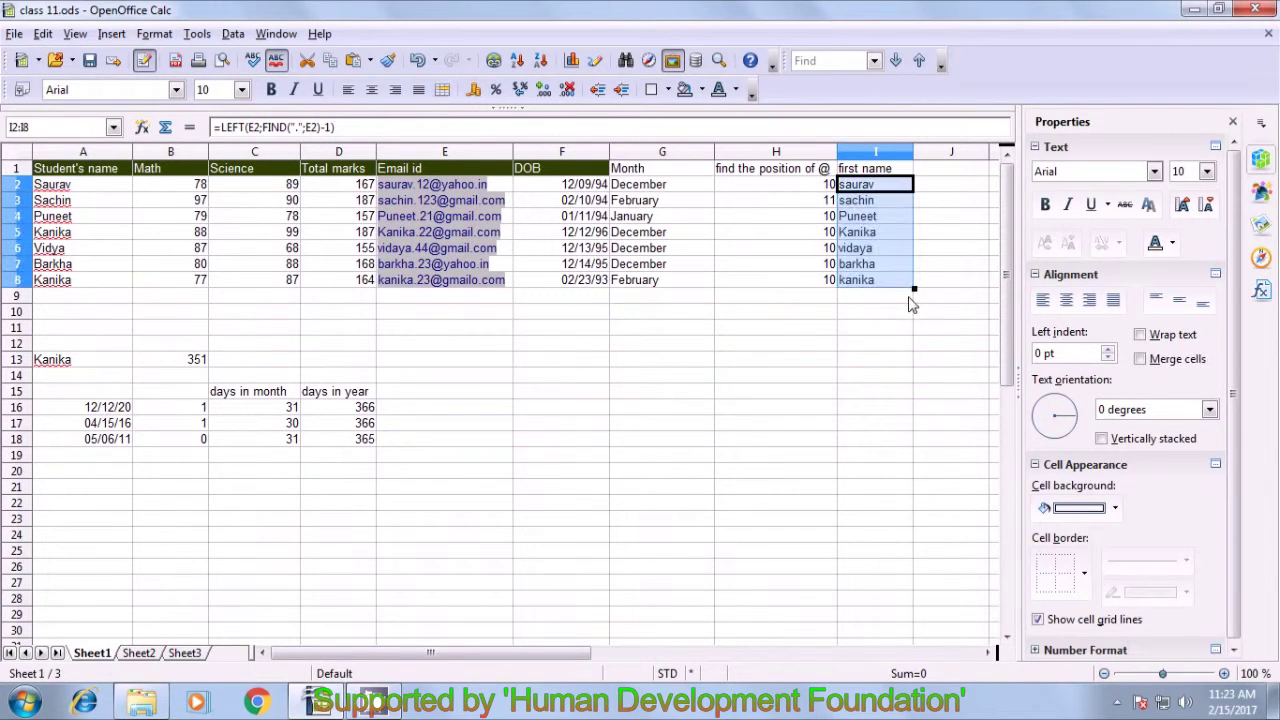
click(892, 318)
click(868, 190)
click(871, 206)
click(870, 218)
click(869, 232)
click(867, 249)
click(868, 264)
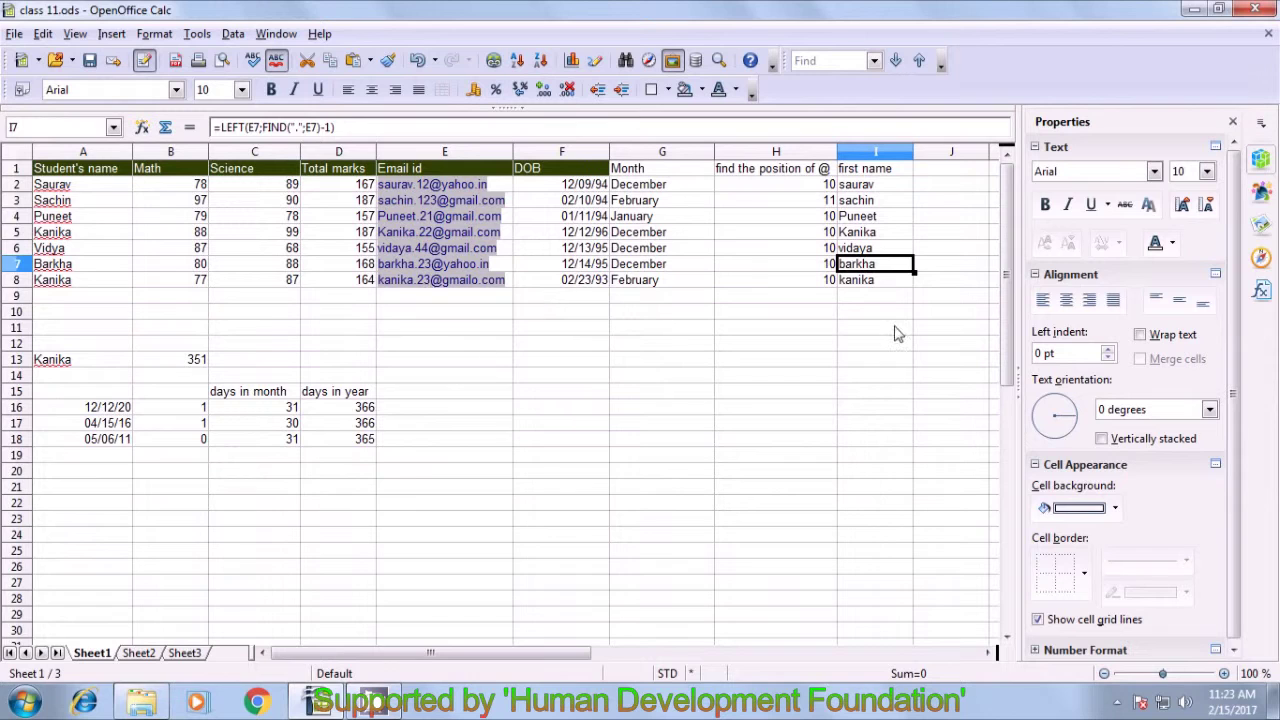
click(836, 330)
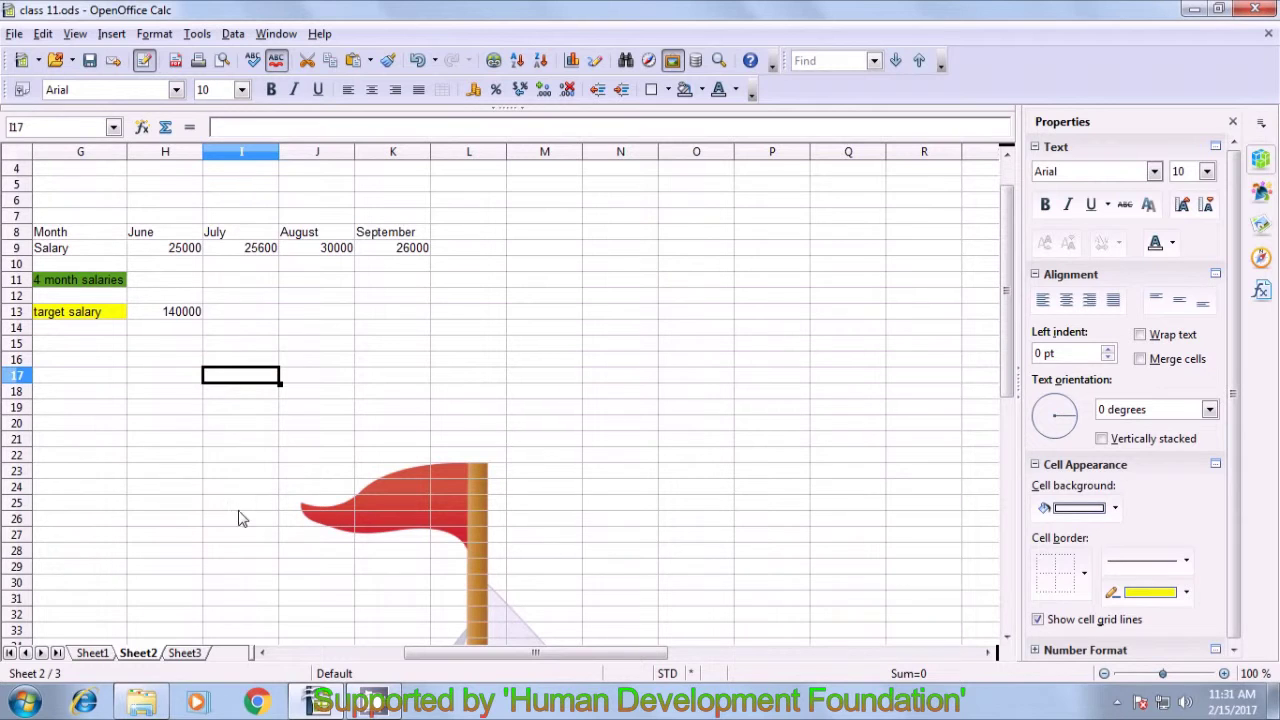
drag(70, 232, 397, 317)
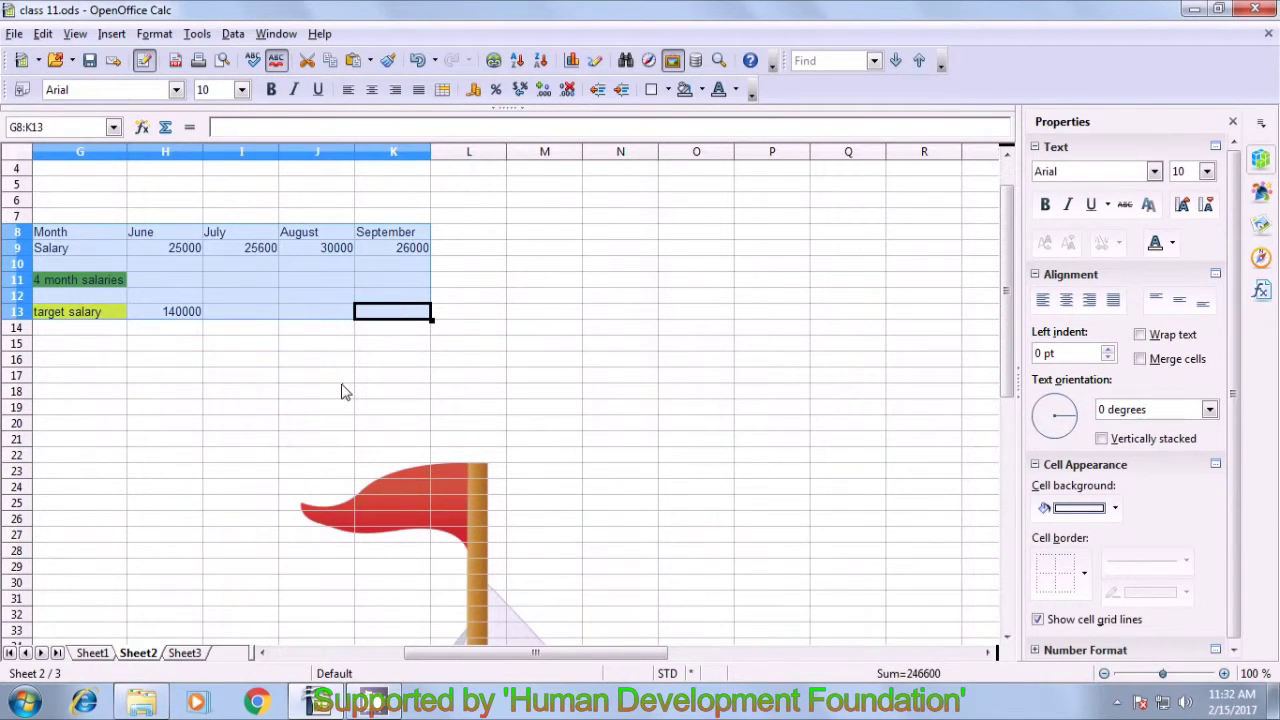
click(292, 391)
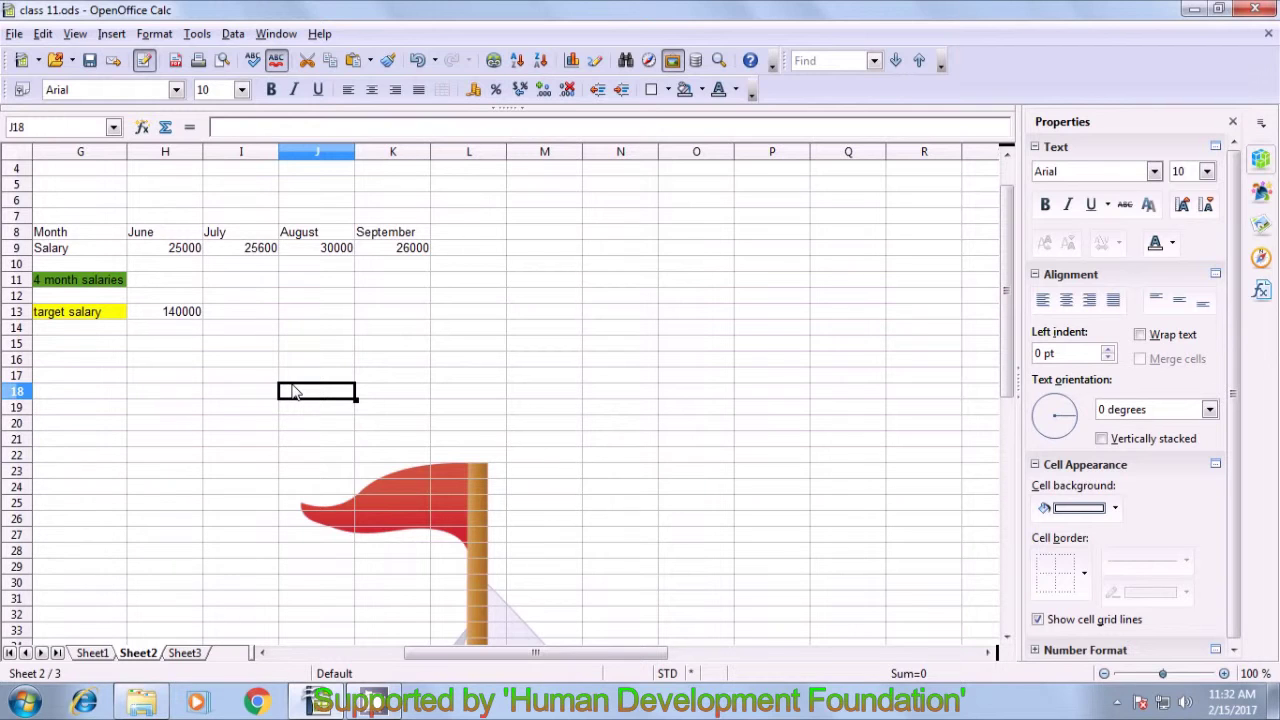
click(66, 250)
click(66, 238)
click(150, 238)
click(250, 238)
click(300, 237)
click(382, 238)
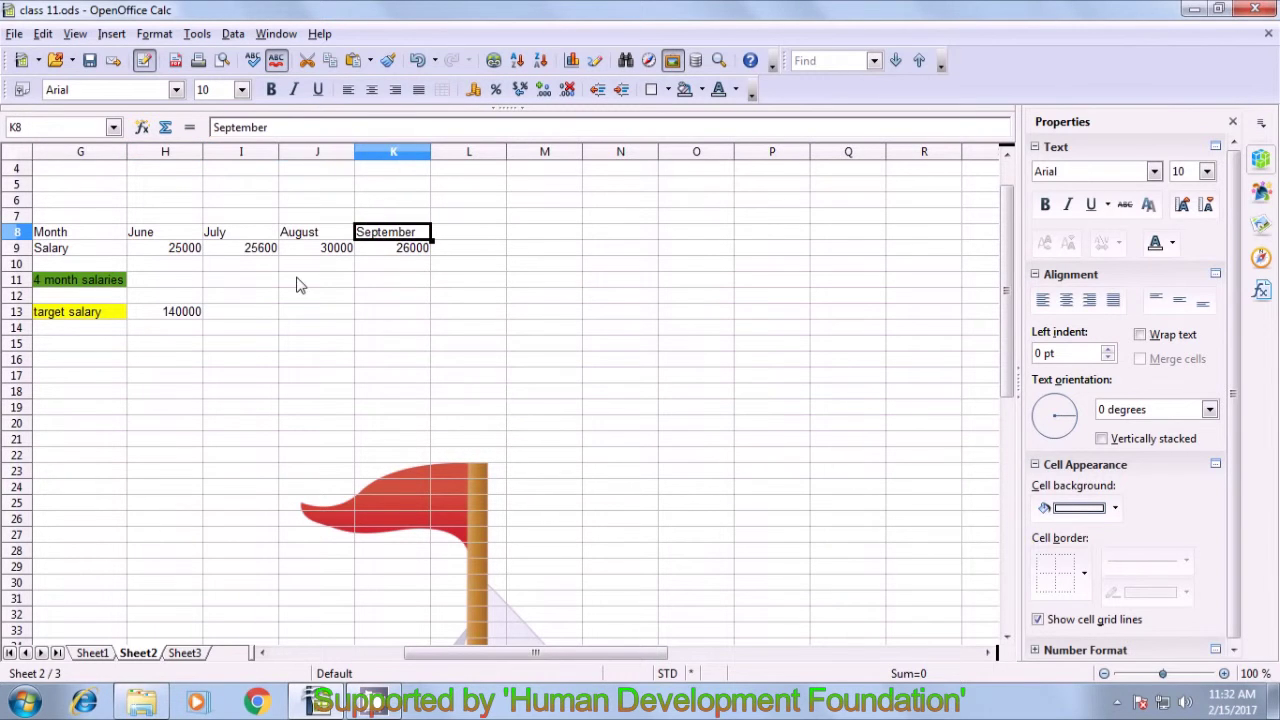
click(72, 260)
click(160, 250)
click(290, 251)
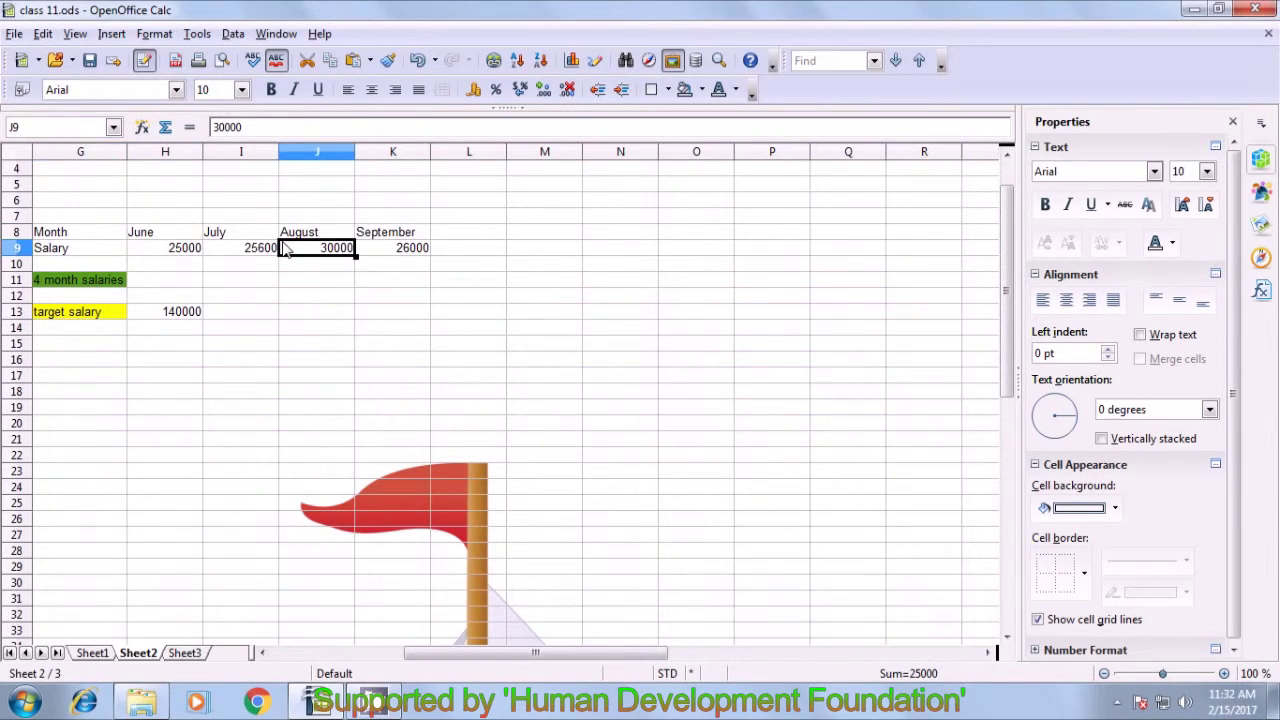
click(394, 252)
click(257, 263)
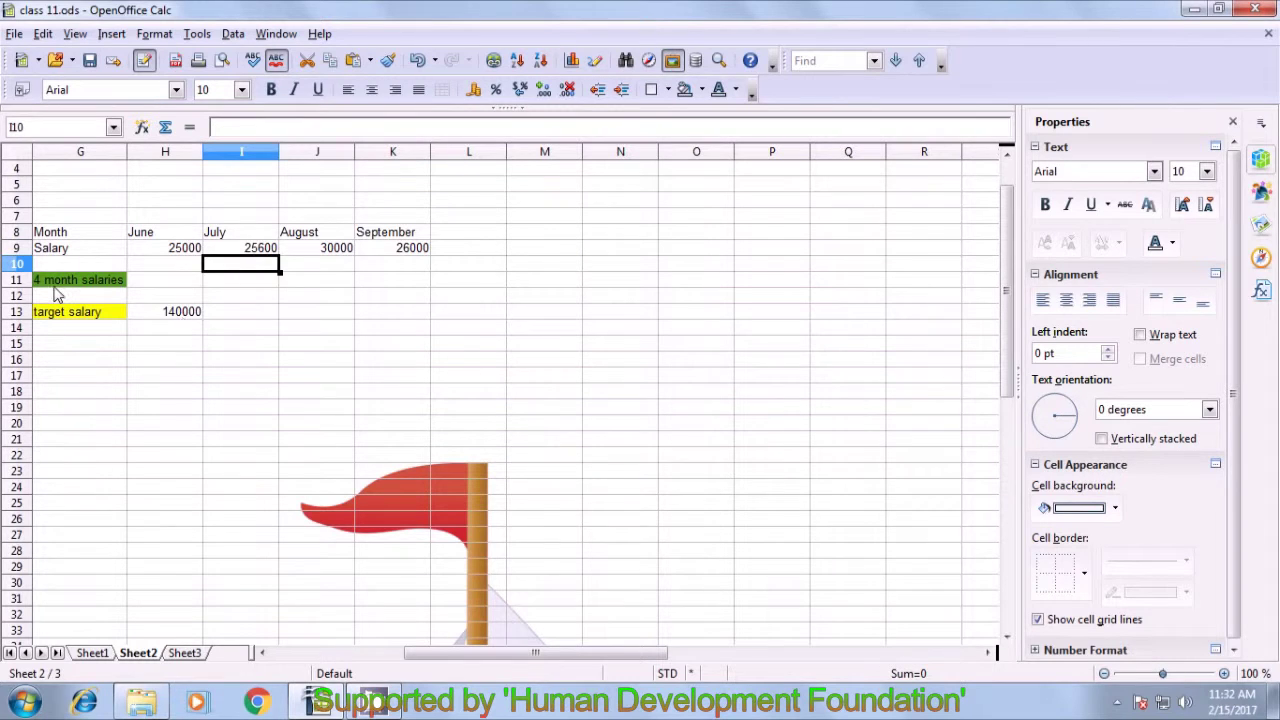
click(76, 282)
click(158, 284)
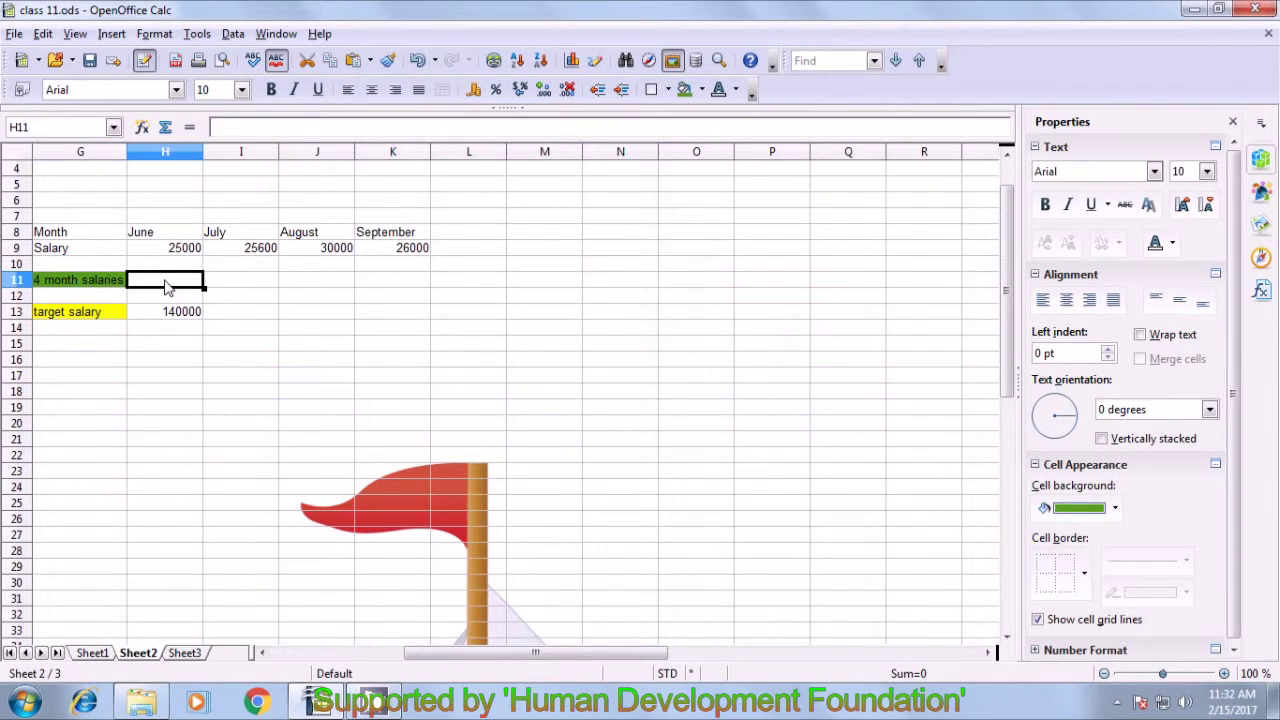
click(100, 314)
click(172, 314)
click(164, 283)
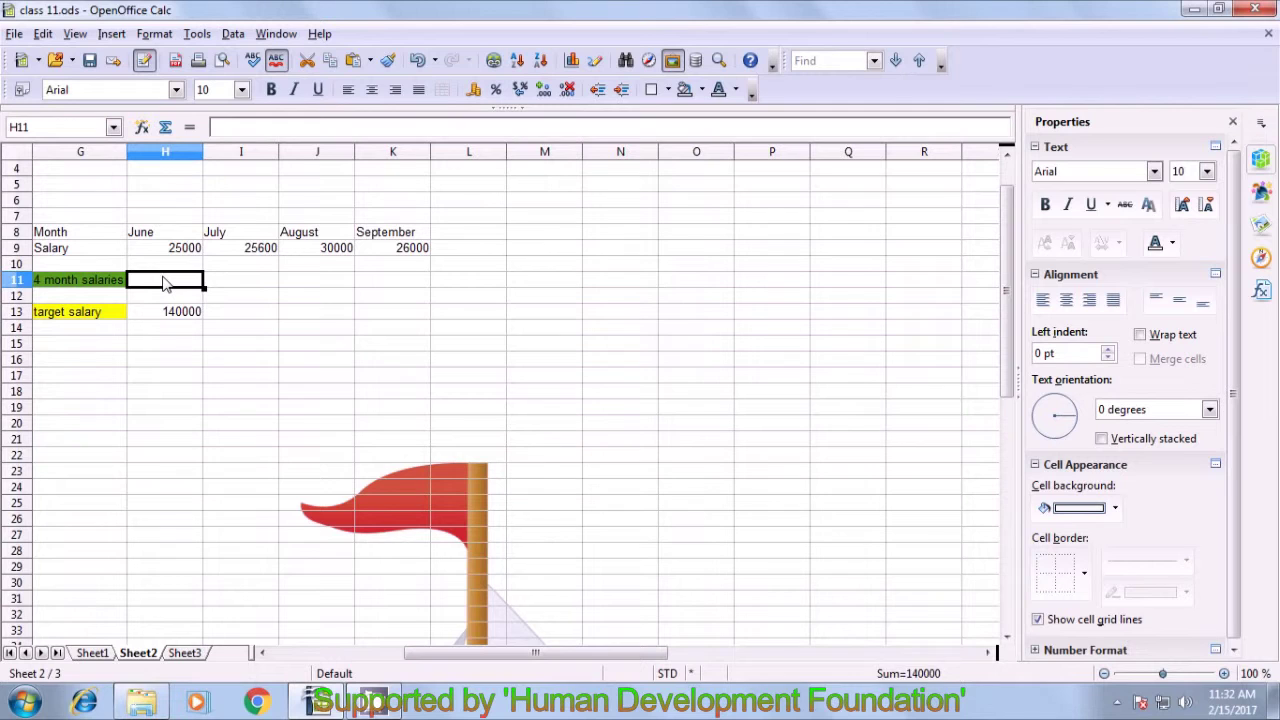
text(=)
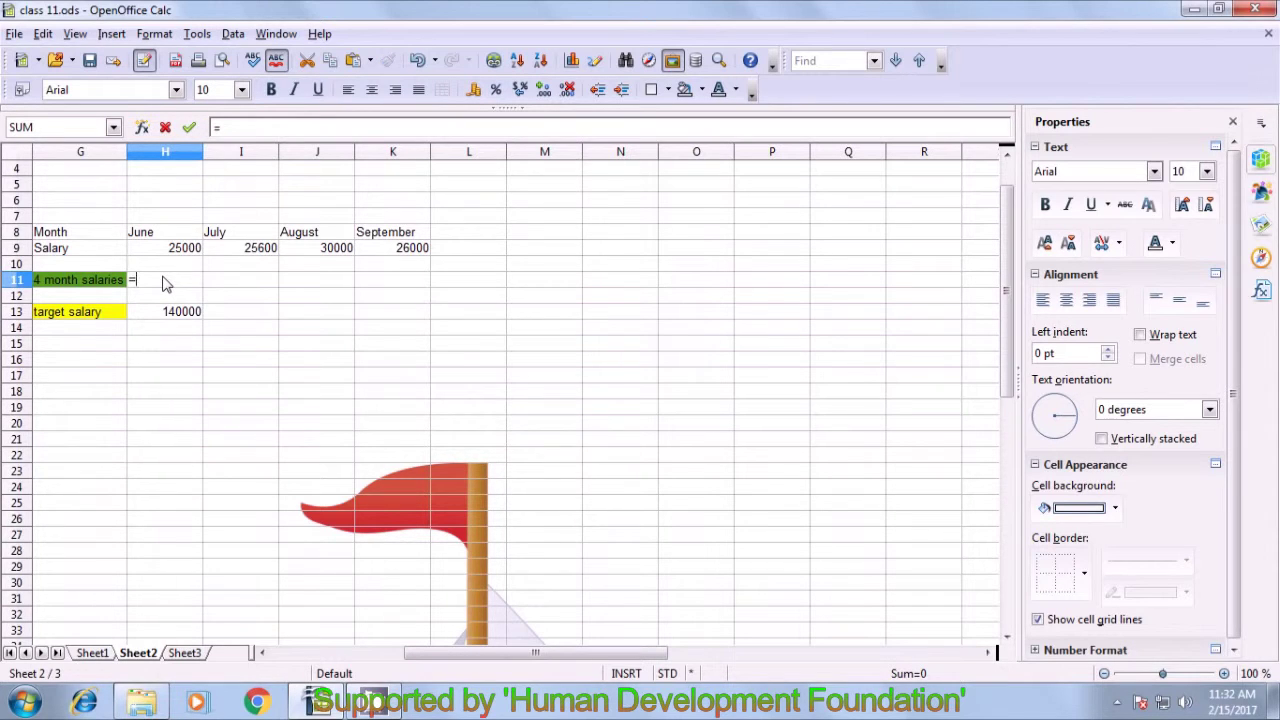
- Enter =SUM(H9:K9) in H11, giving 106600, and compare it with the 140000 target
text(sum()
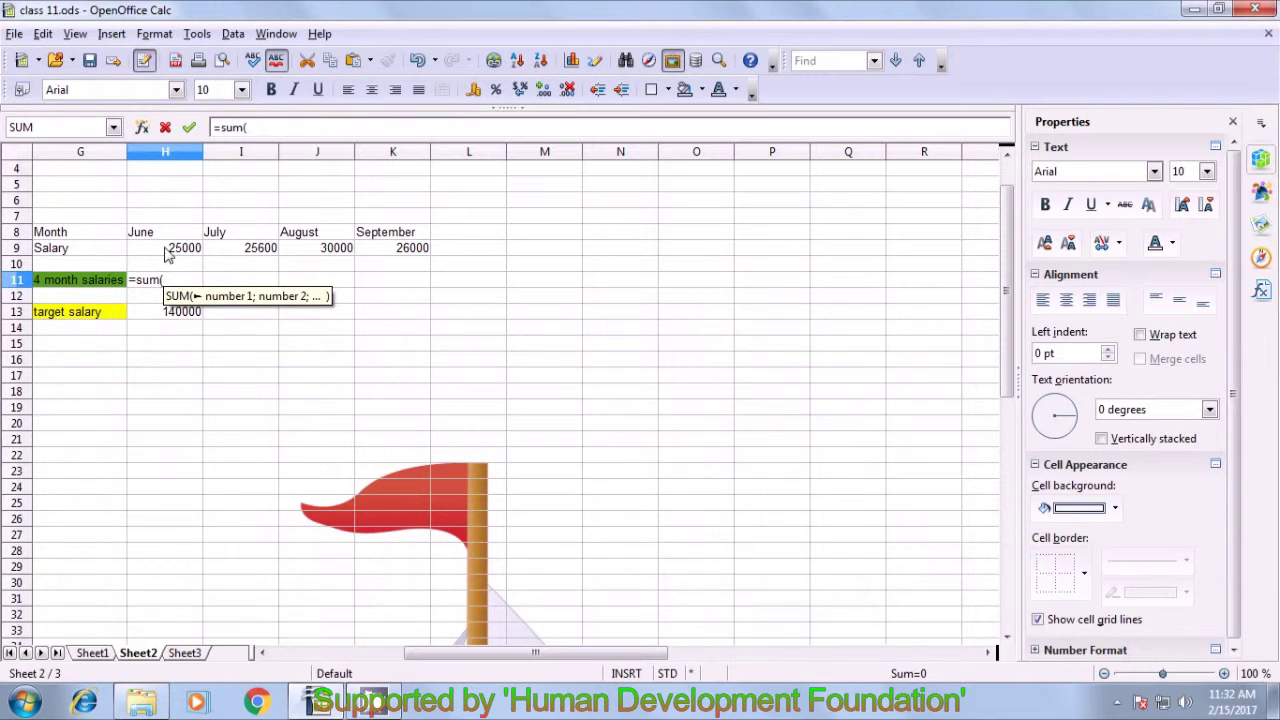
drag(163, 249, 398, 275)
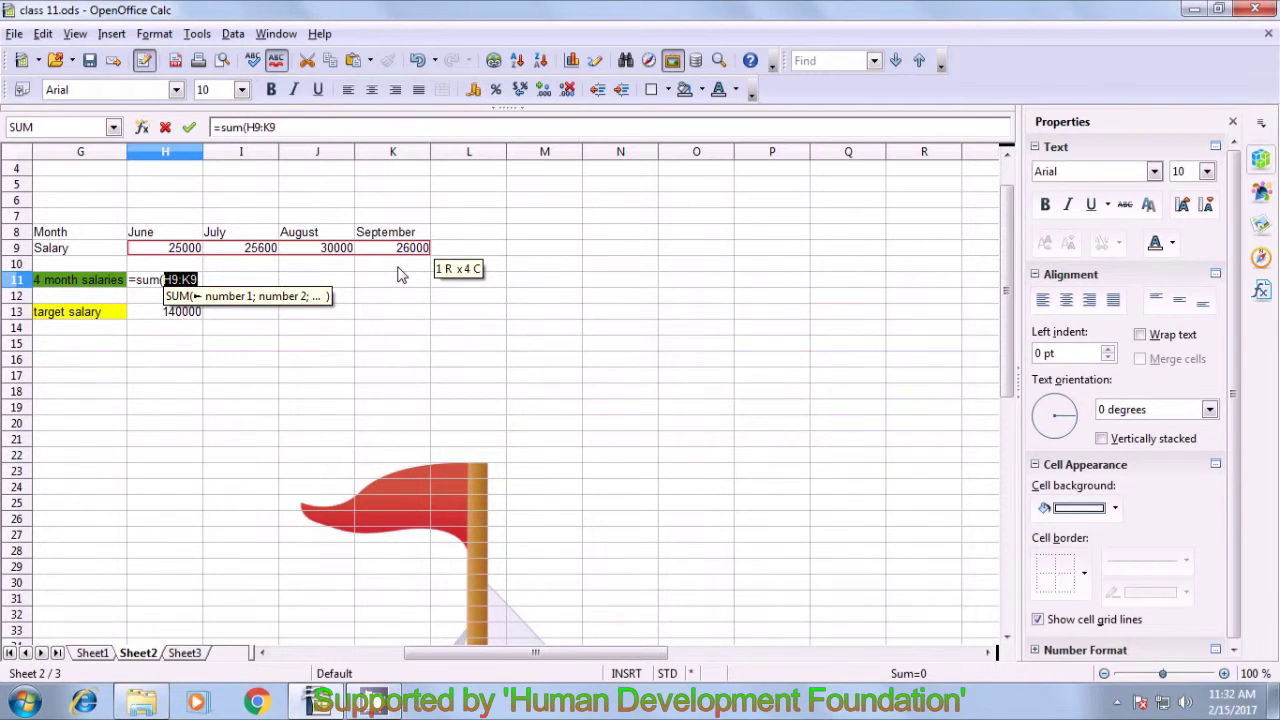
text())
key(Return)
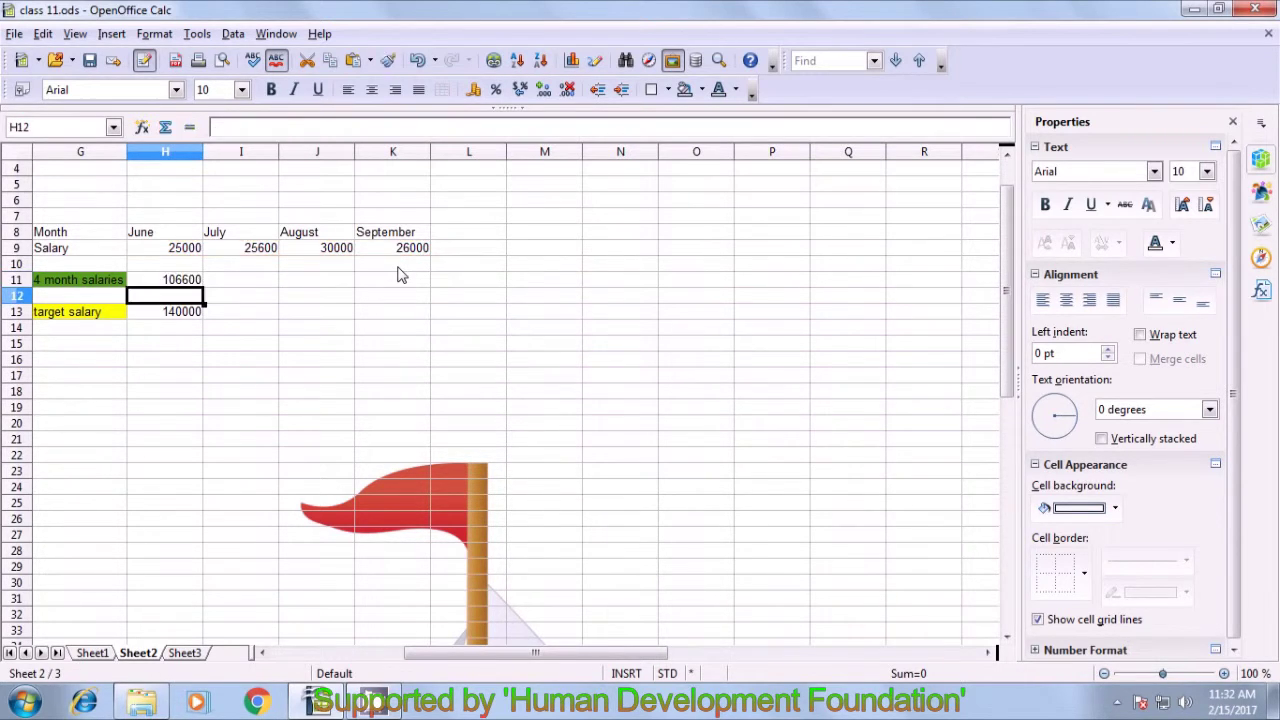
click(174, 285)
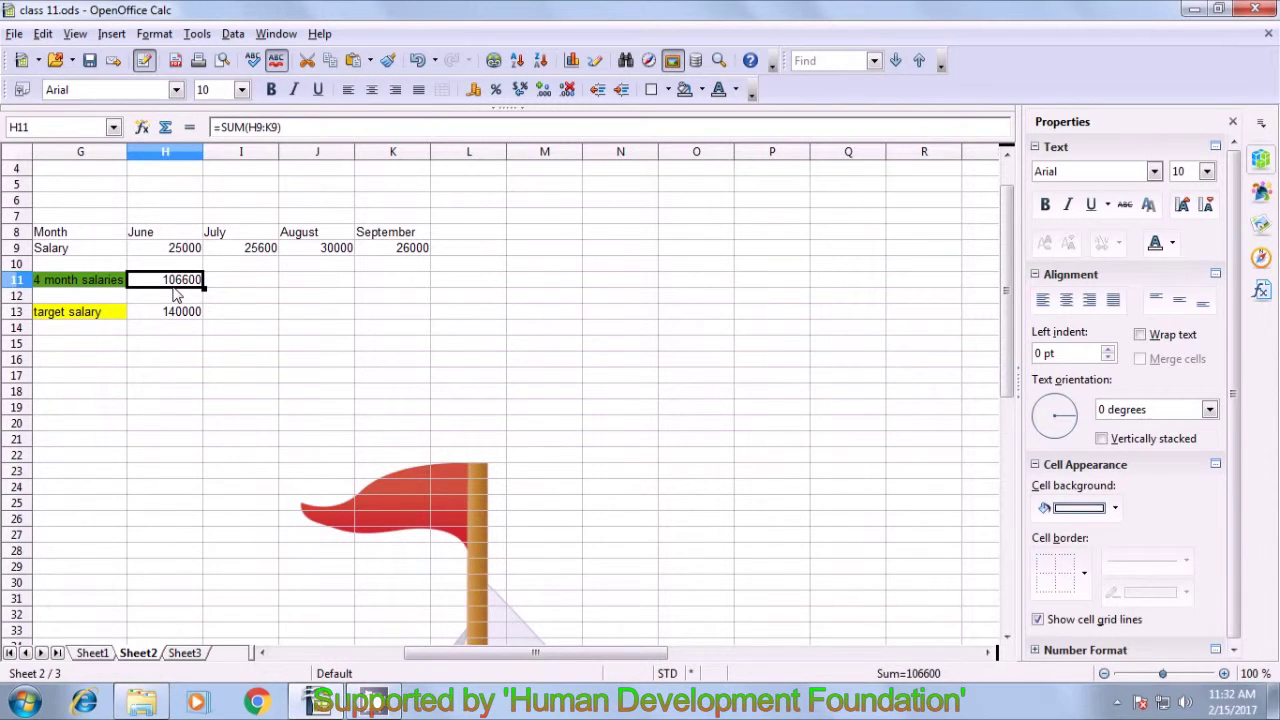
click(173, 322)
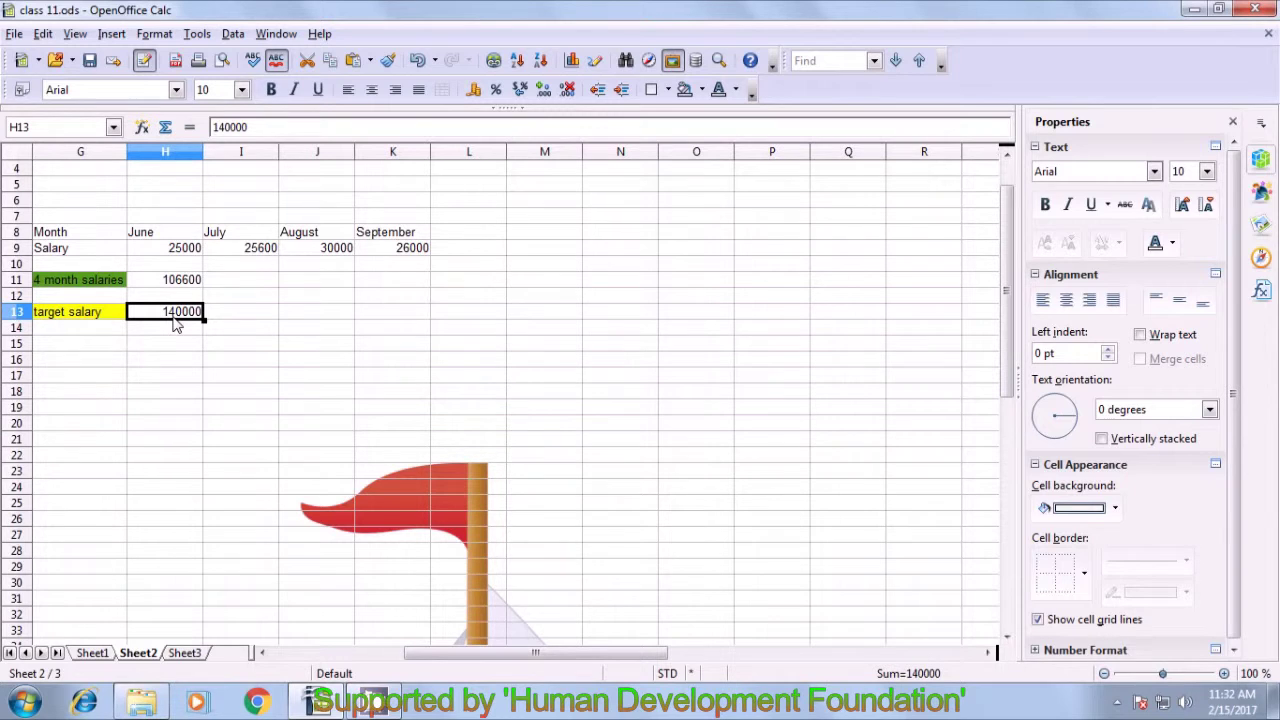
click(176, 285)
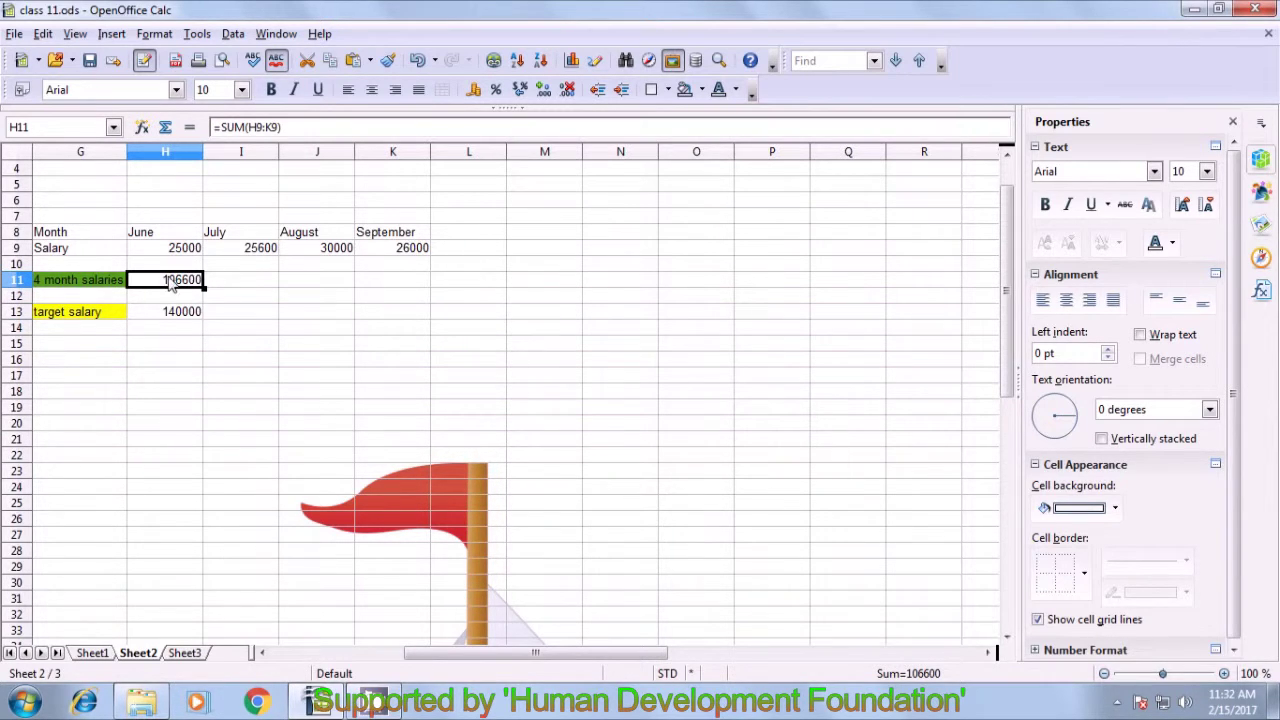
click(170, 318)
click(178, 284)
click(186, 38)
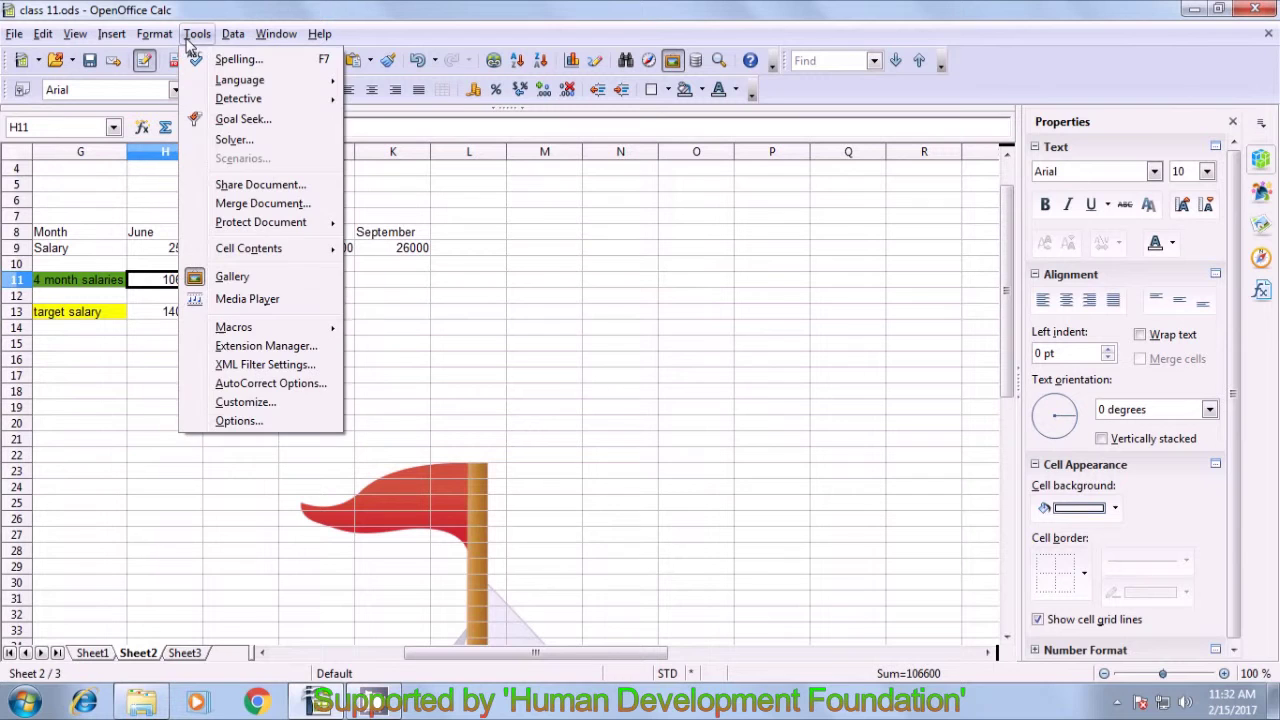
- Use Solver to set H11 to the value 140000 by changing H9:I9, then keep the result
click(234, 141)
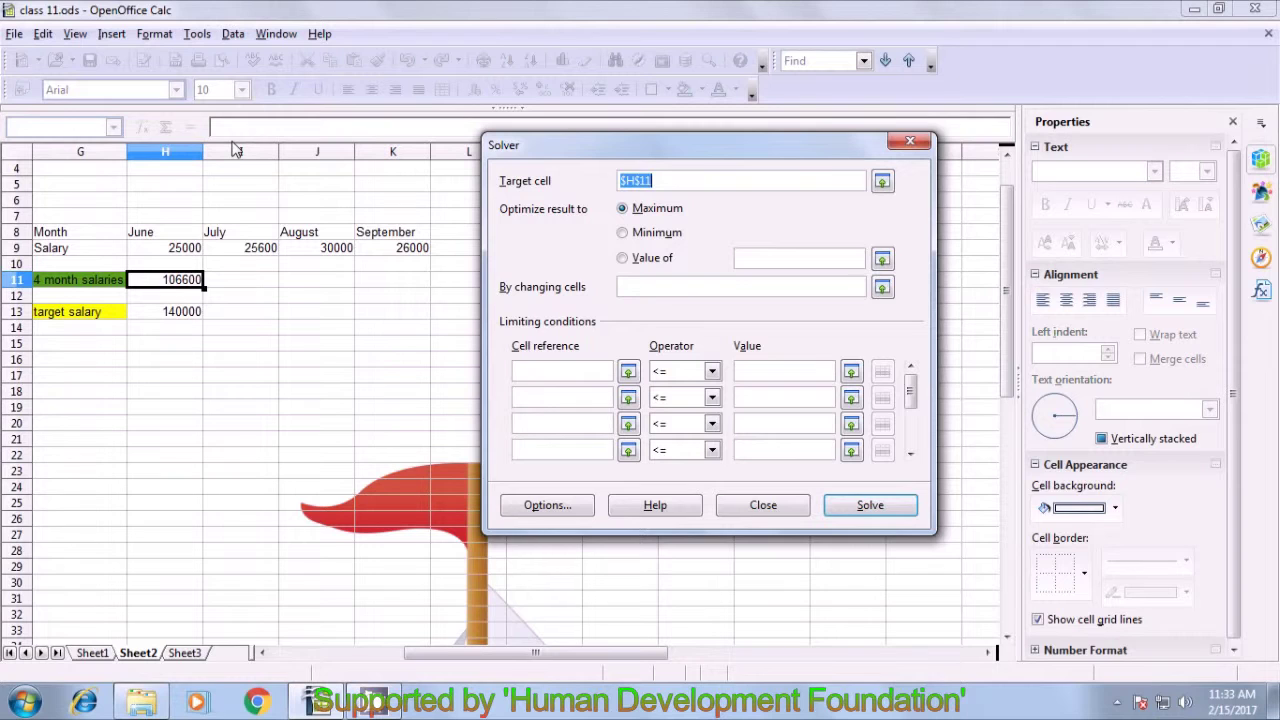
click(622, 258)
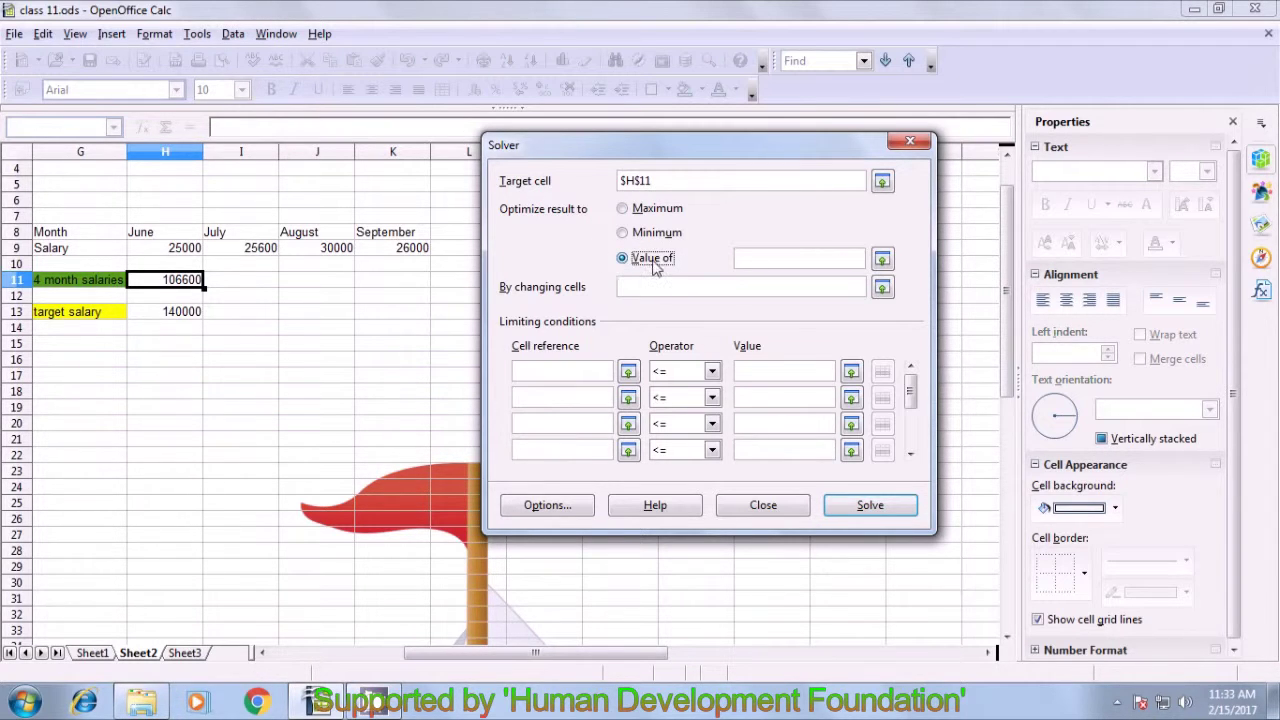
click(747, 258)
text(140000)
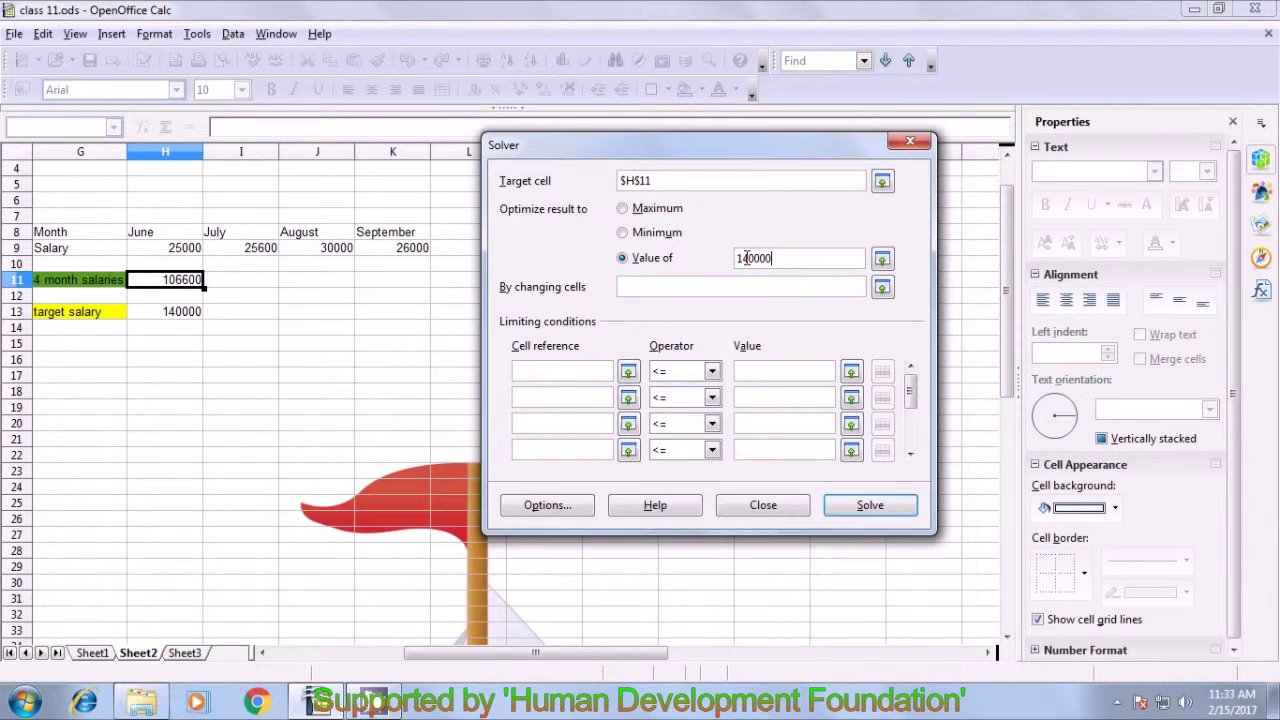
click(696, 290)
drag(166, 257, 268, 258)
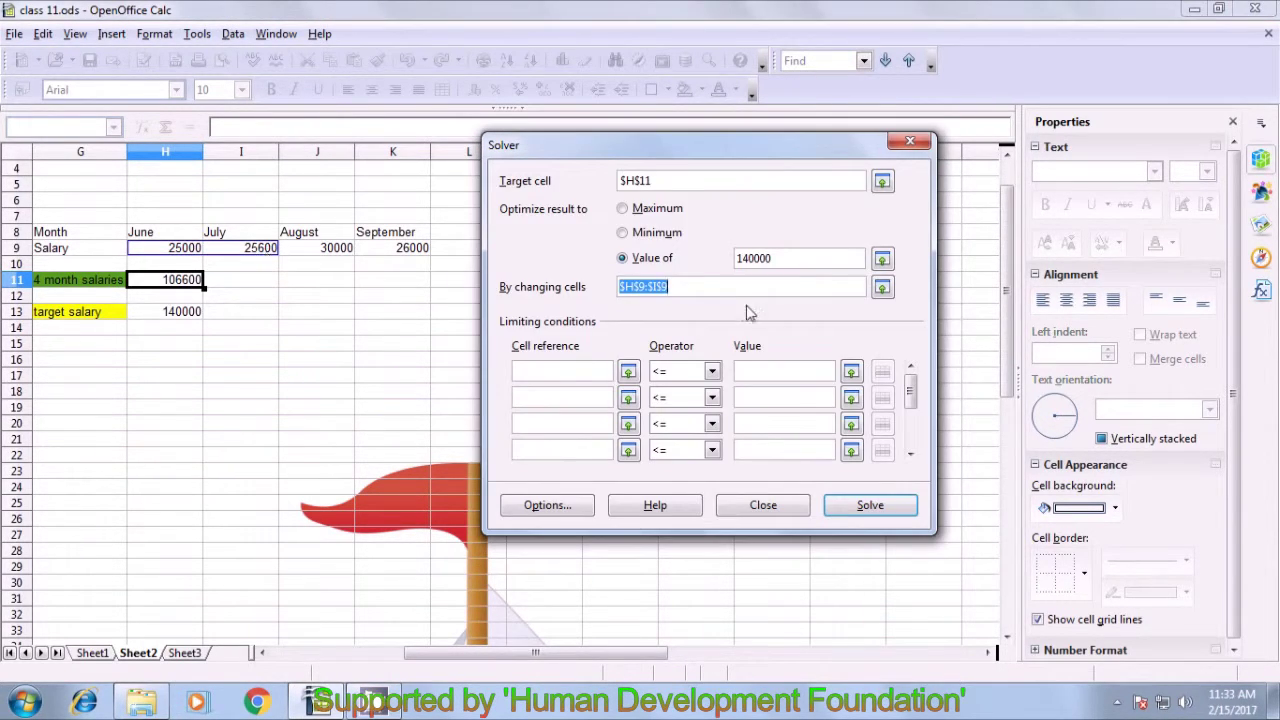
click(869, 507)
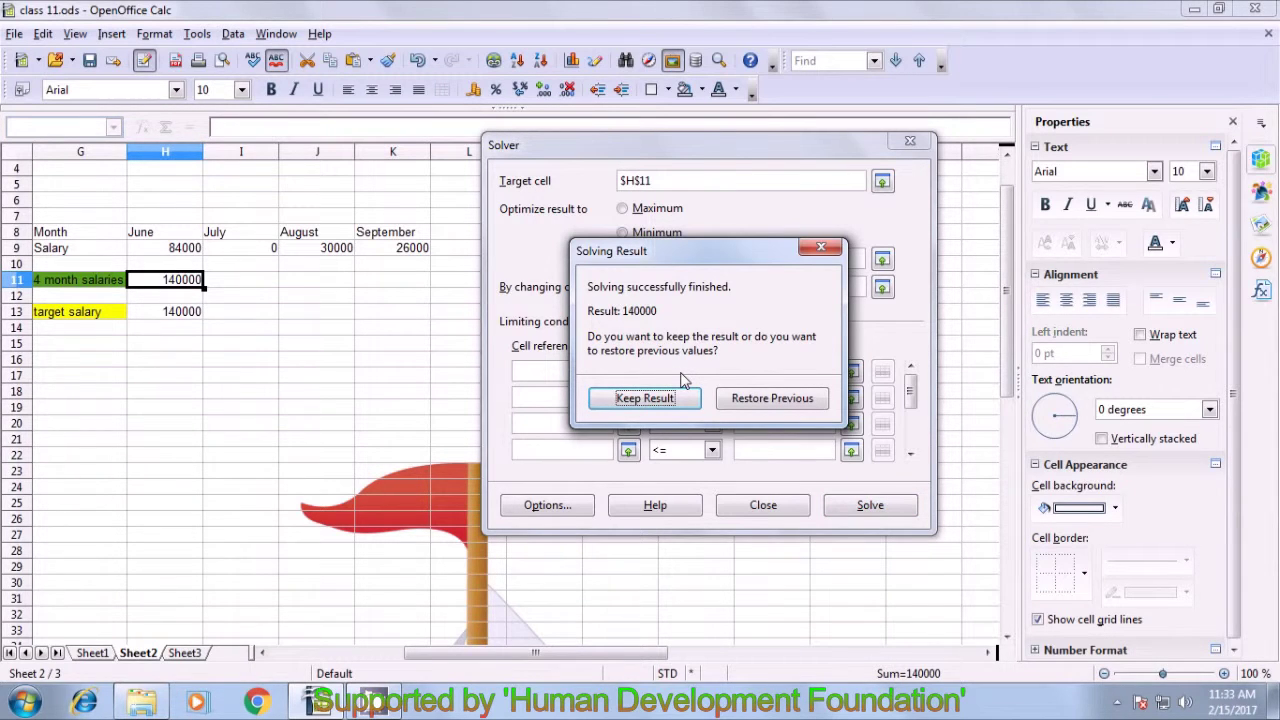
click(635, 400)
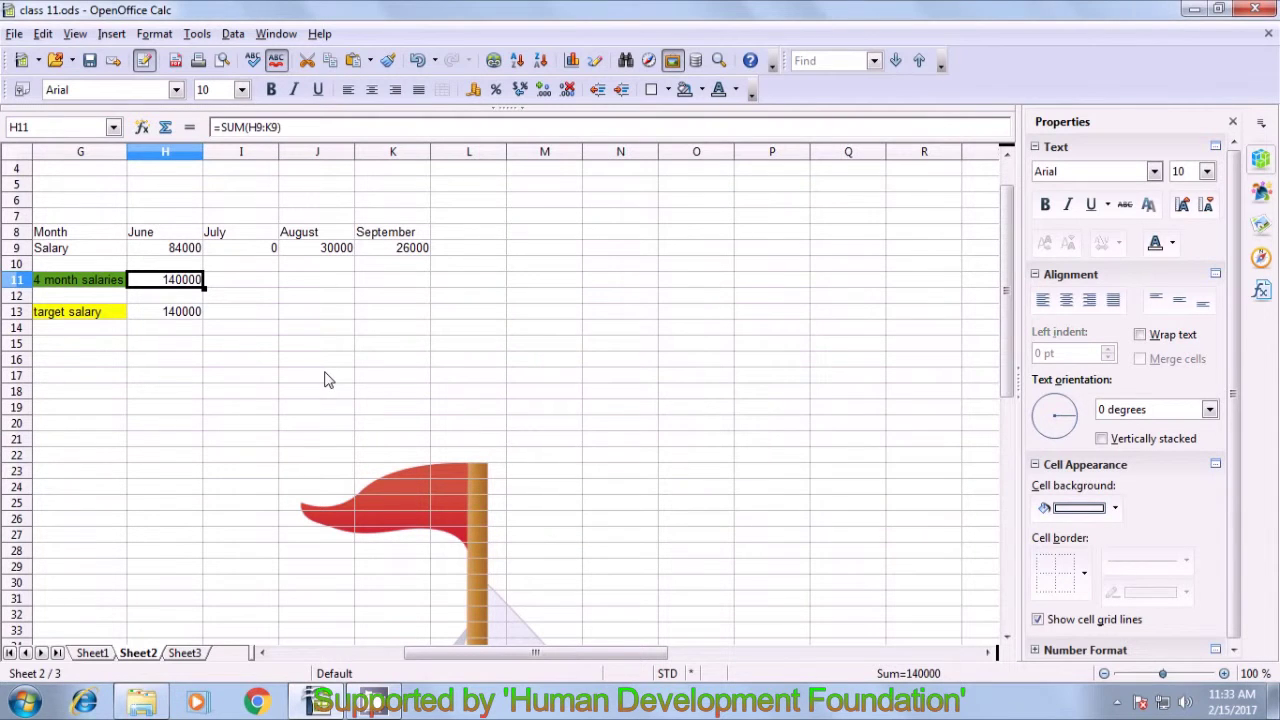
- Close Solver and check June's 84000, July's 0 and H11's total of 140000
click(324, 377)
click(68, 263)
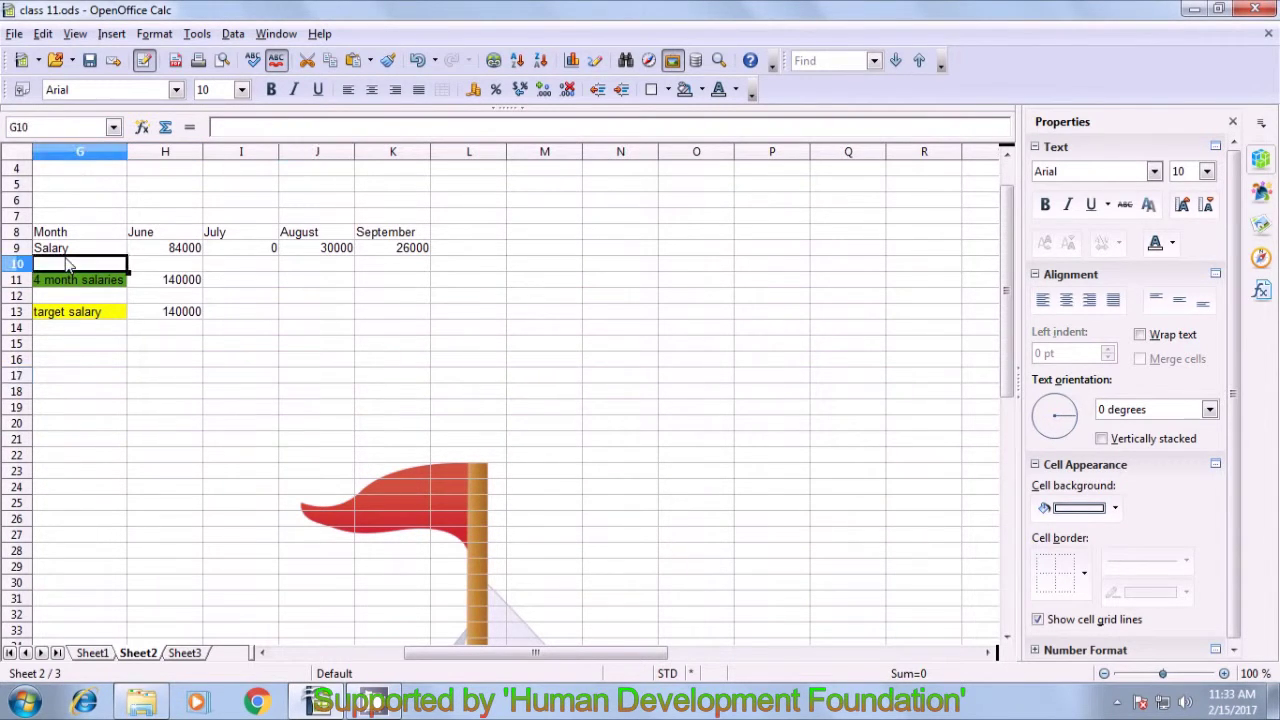
click(187, 250)
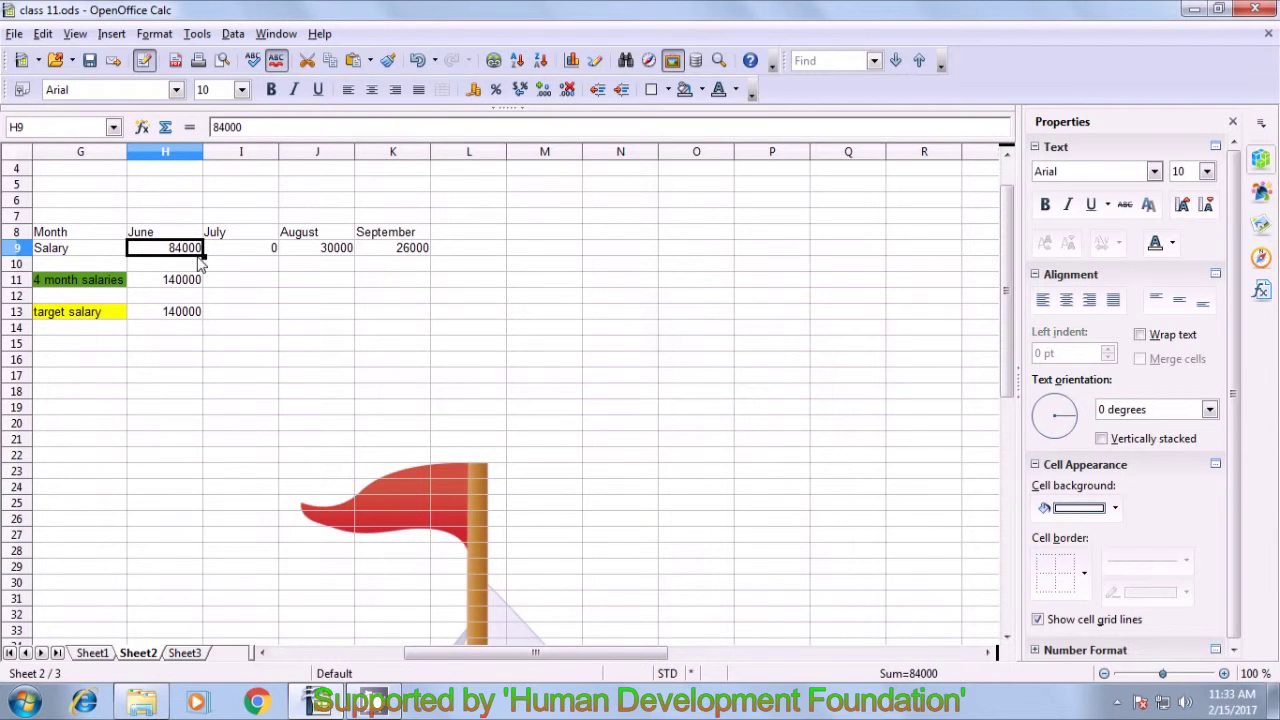
click(258, 252)
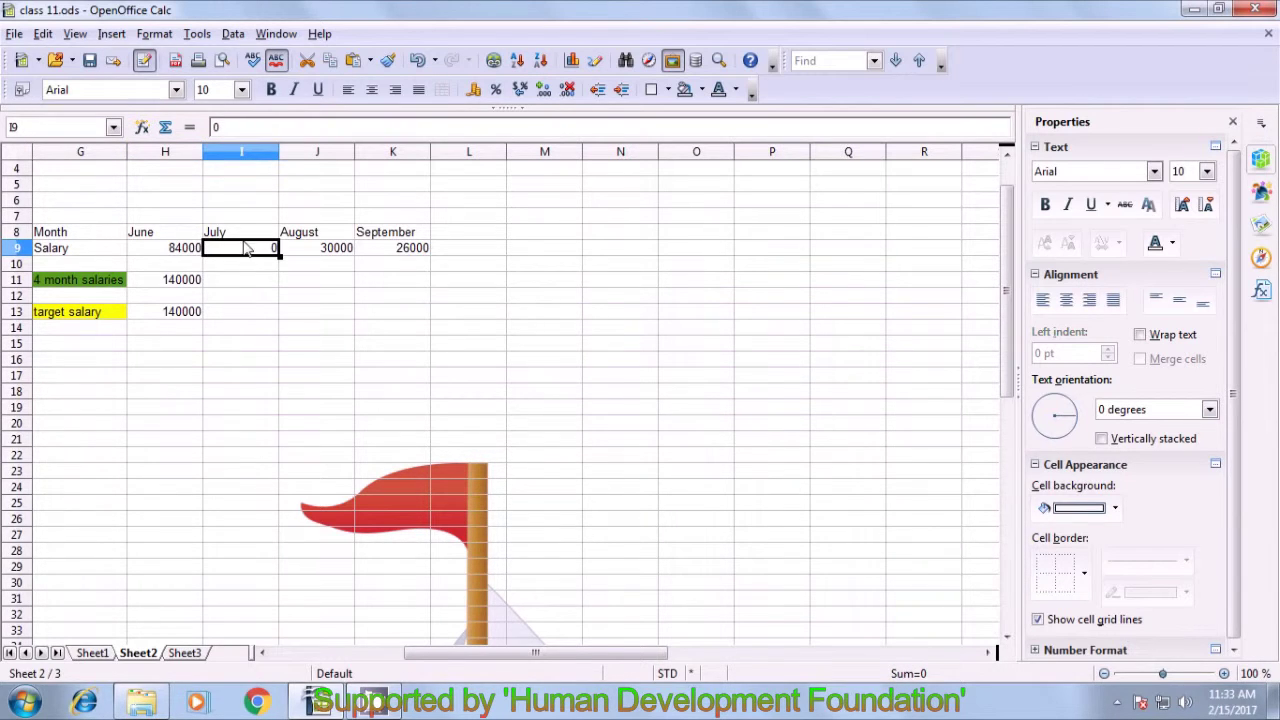
click(167, 284)
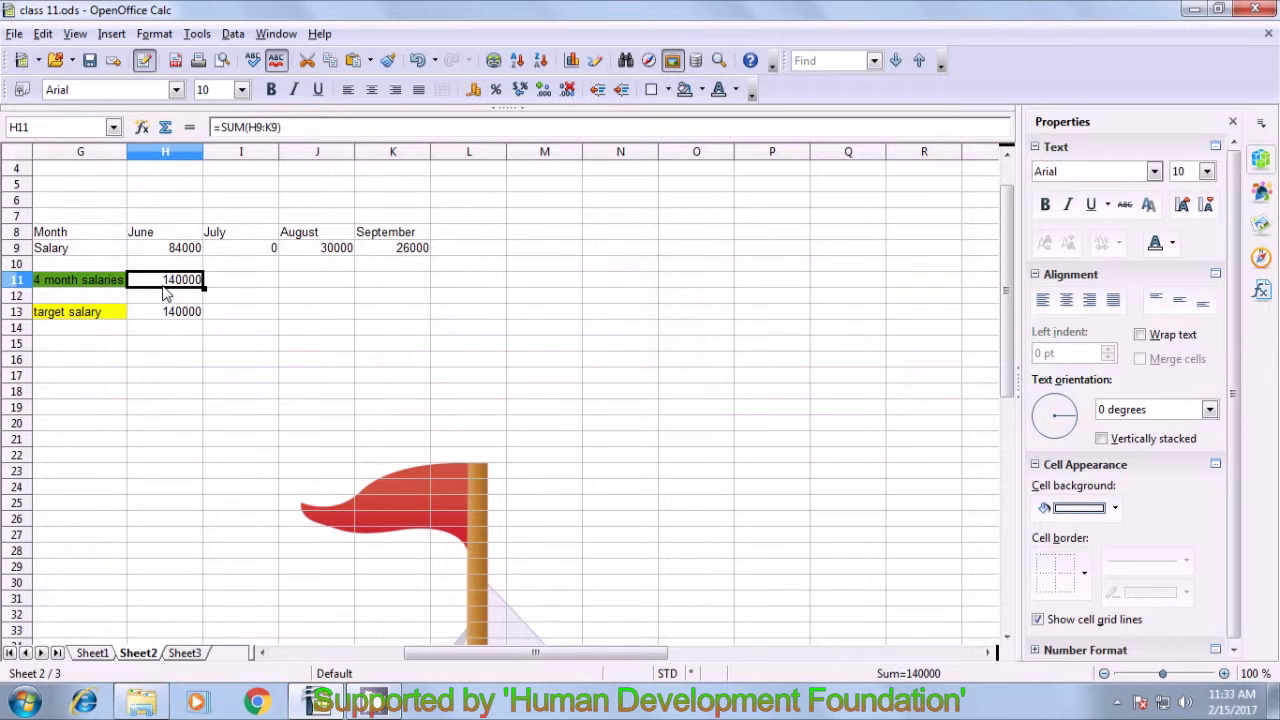
click(308, 318)
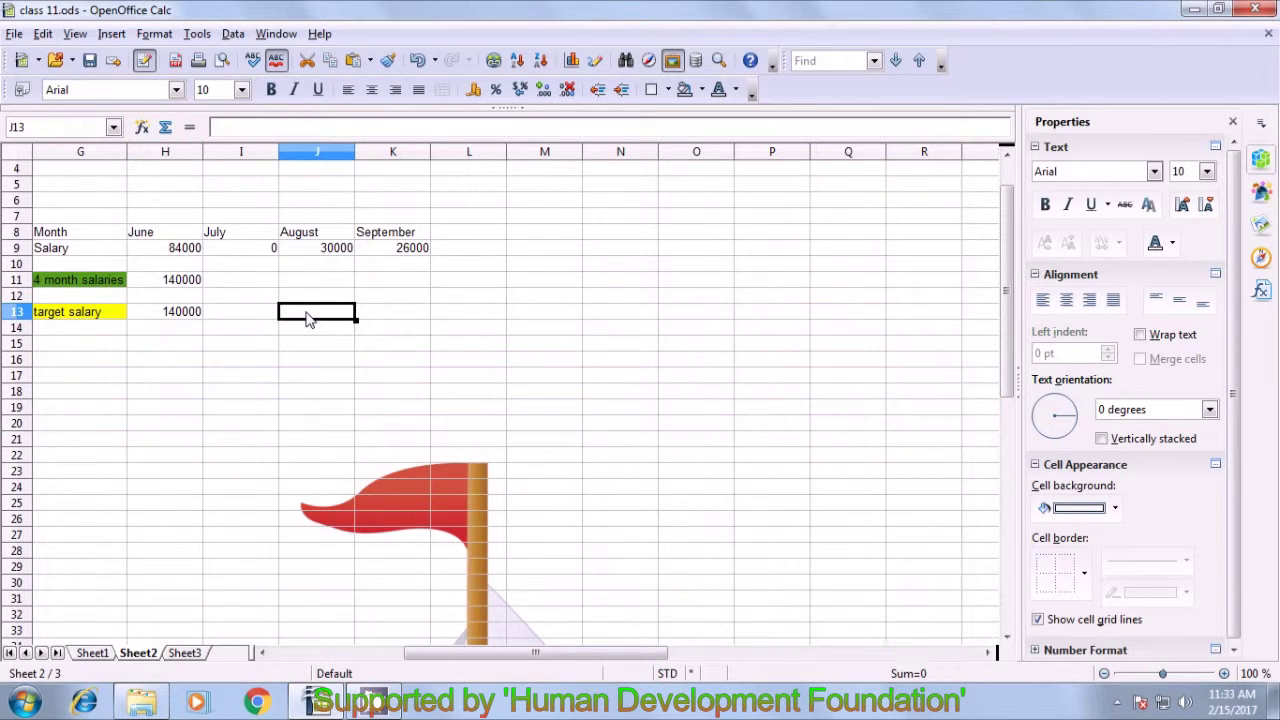
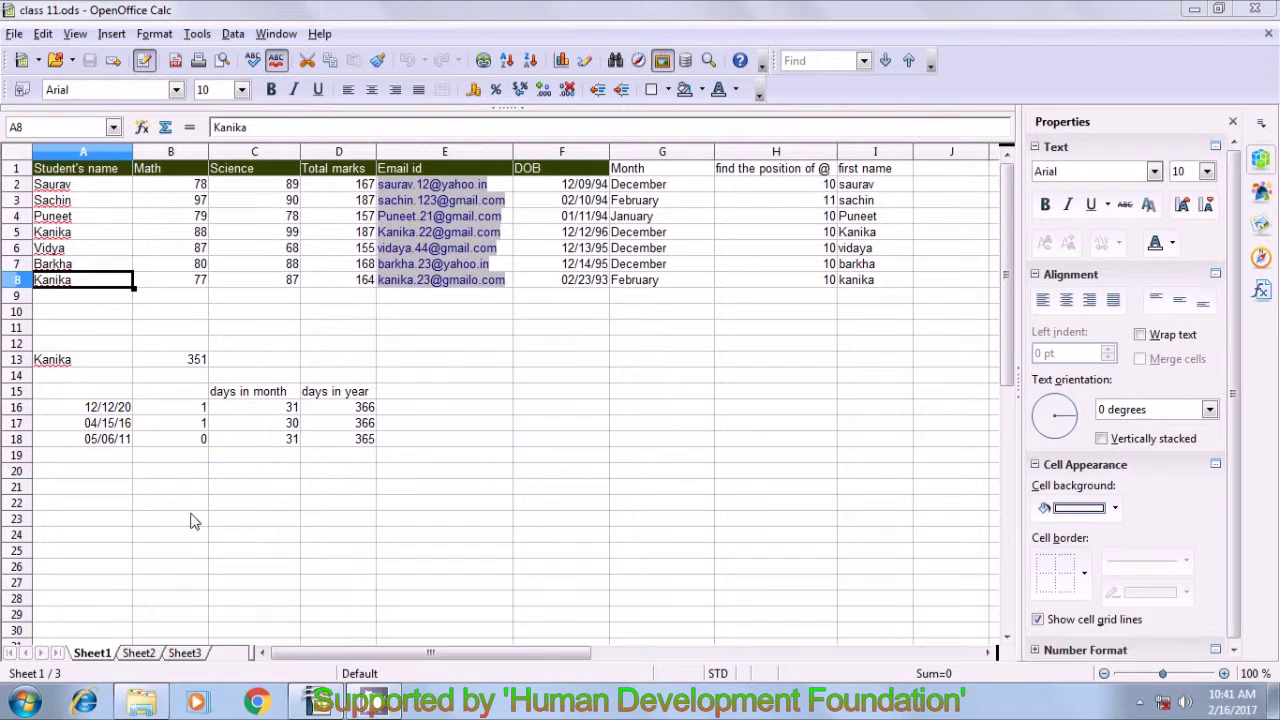
- In A21 enter =COUNTIF(A2:A8;A13) to count the name in A13 among the students
click(110, 490)
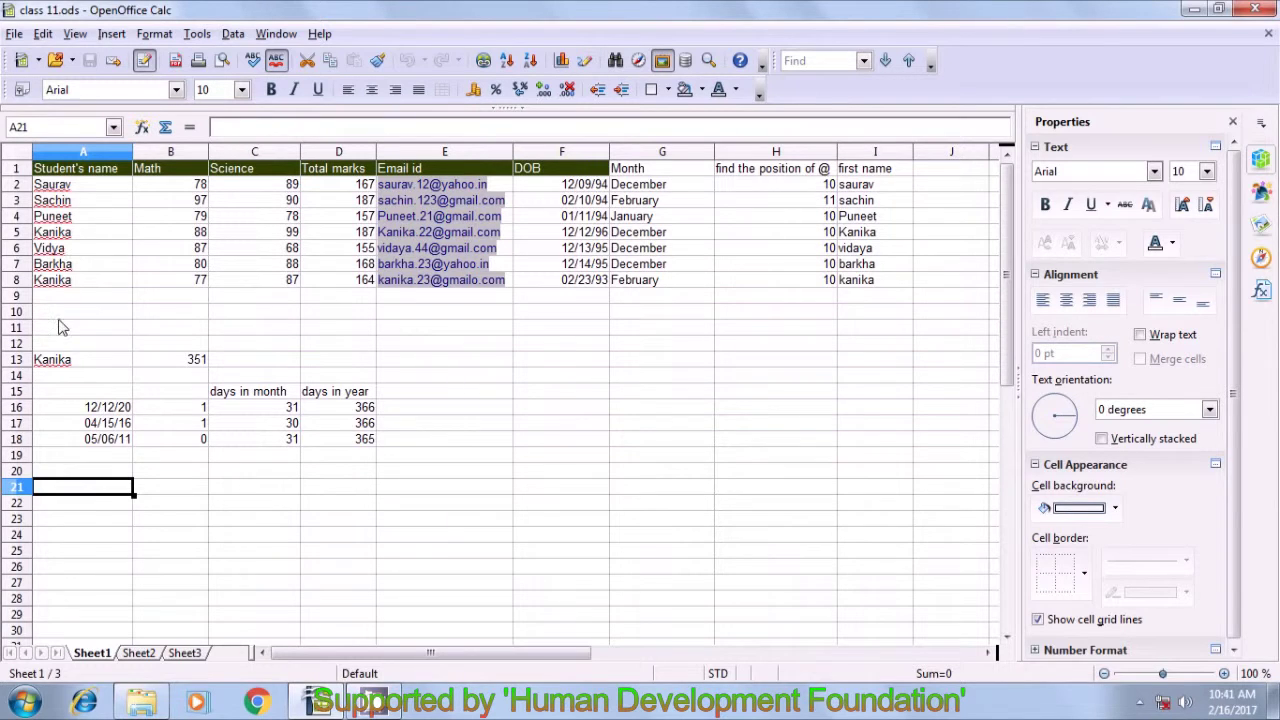
click(60, 362)
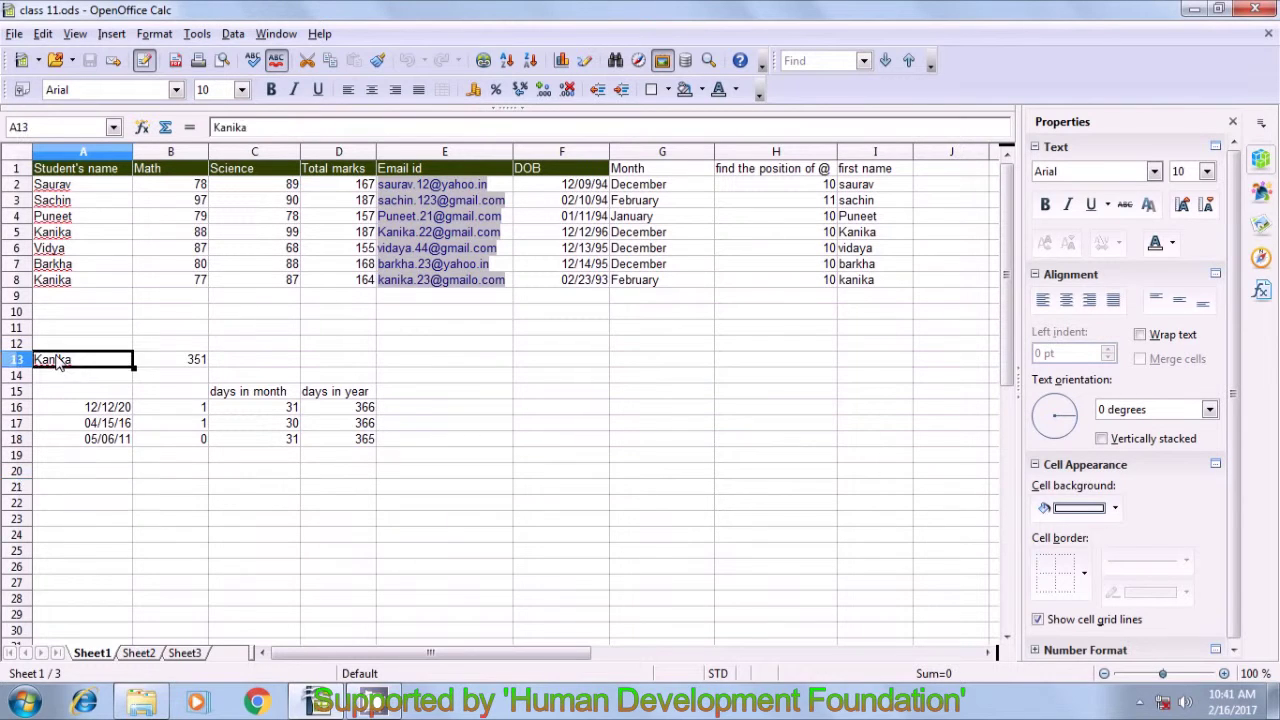
click(68, 495)
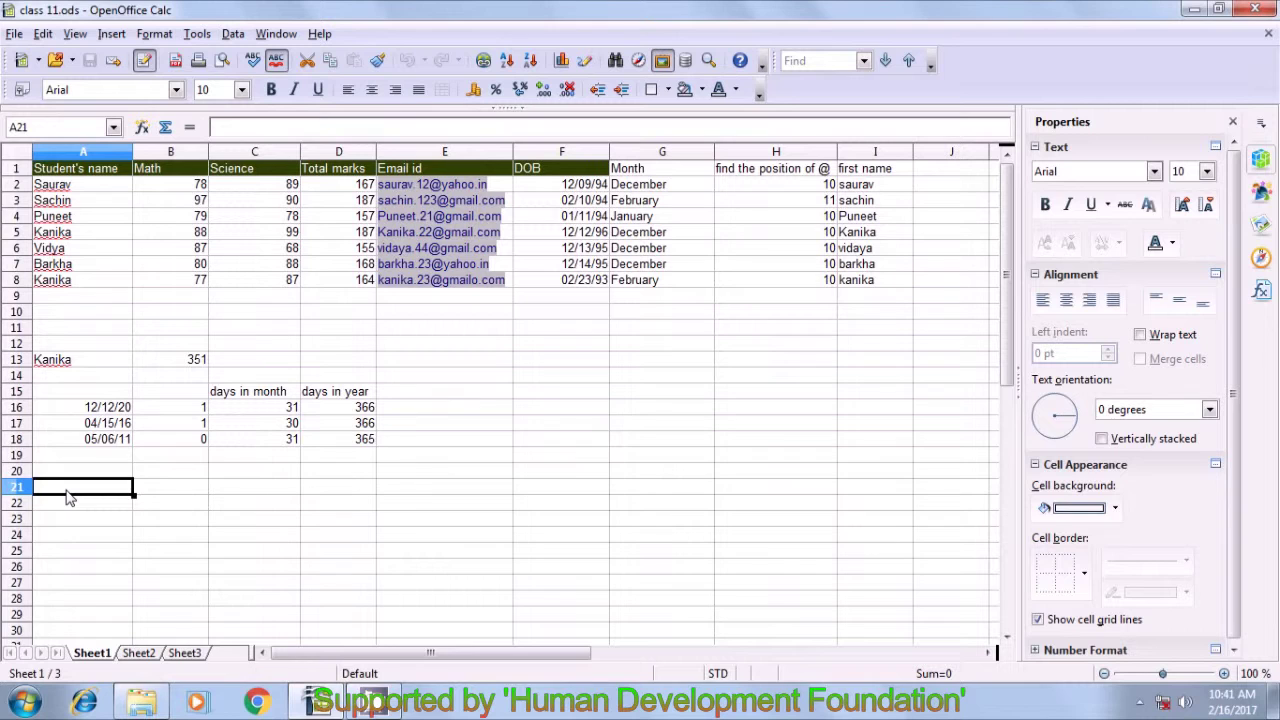
text(=)
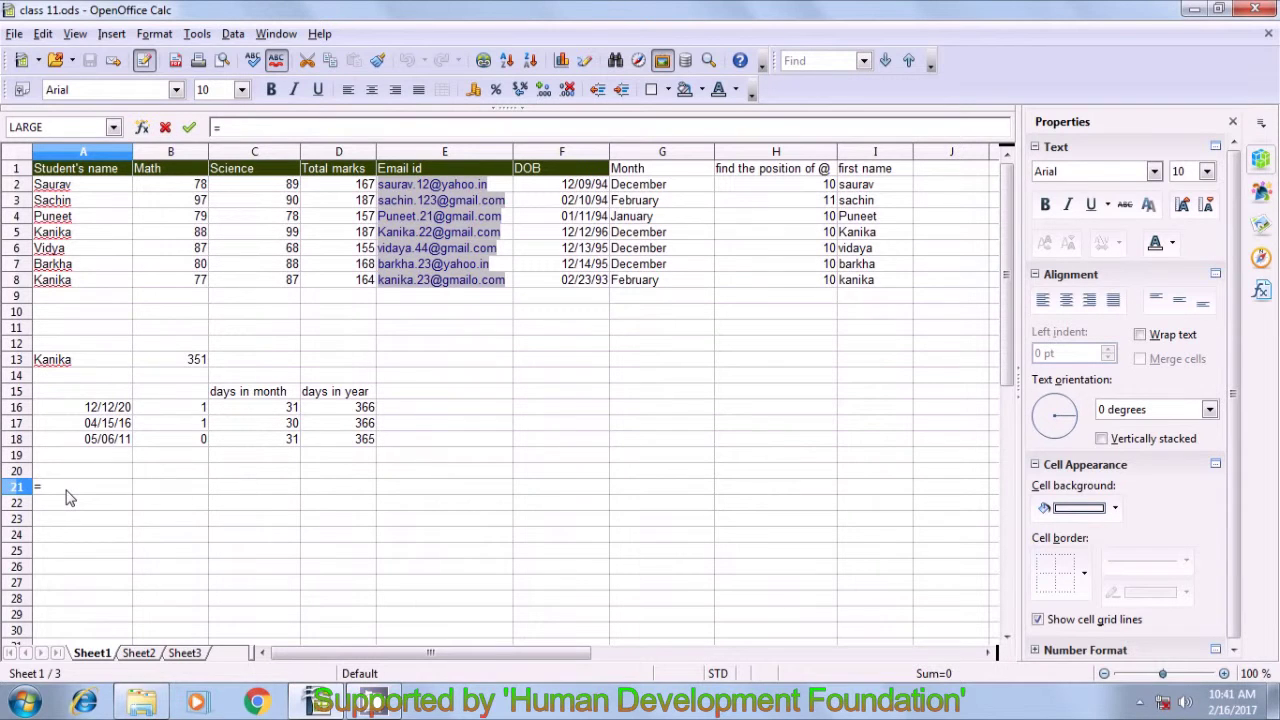
text(count)
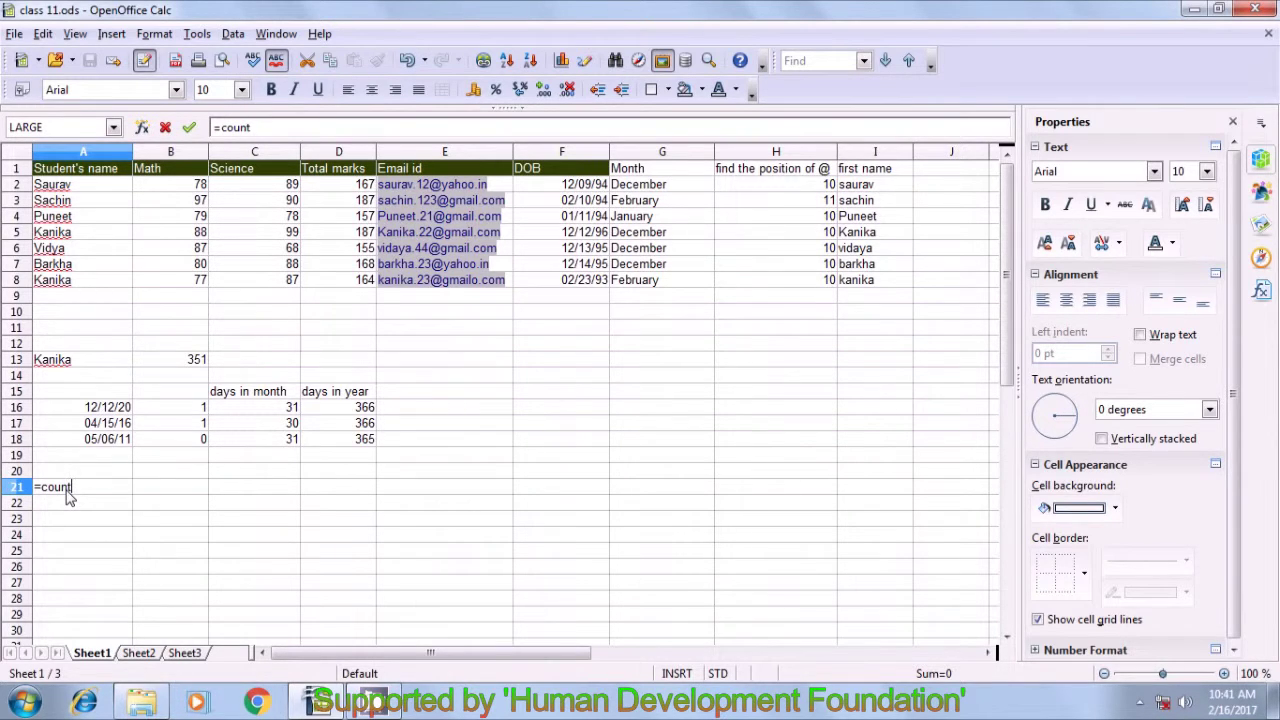
text(if()
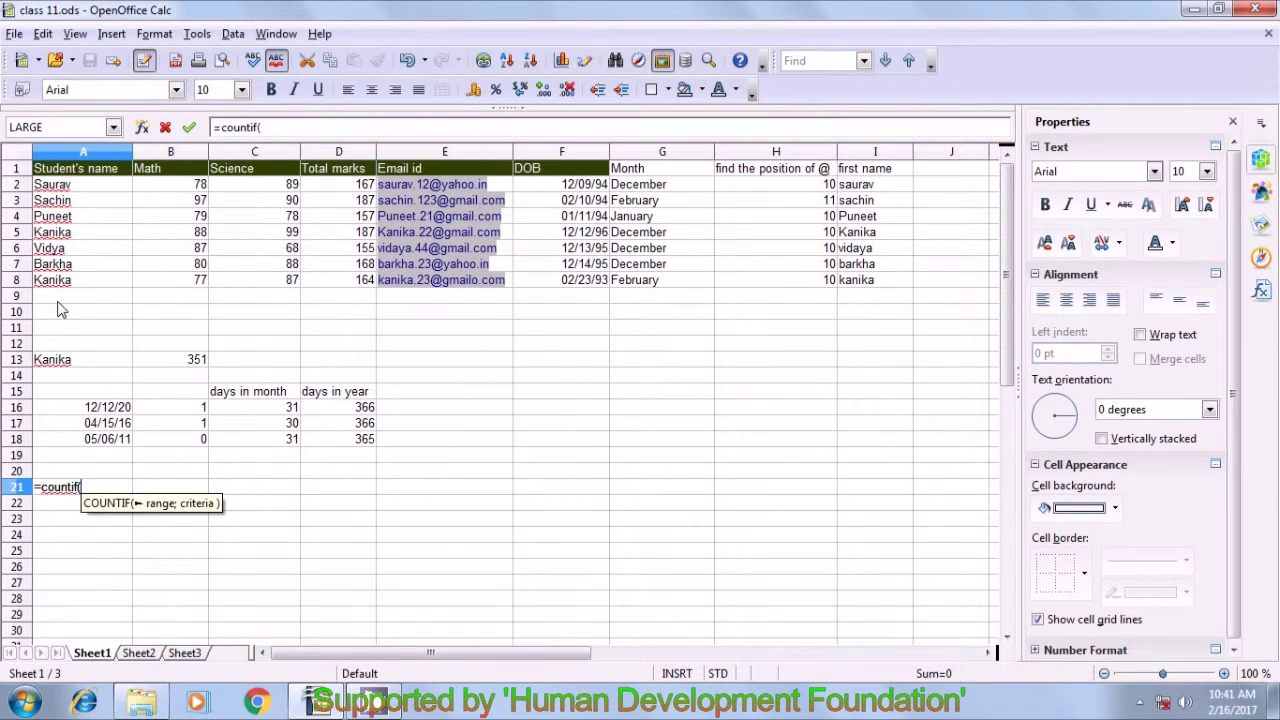
drag(60, 188, 64, 290)
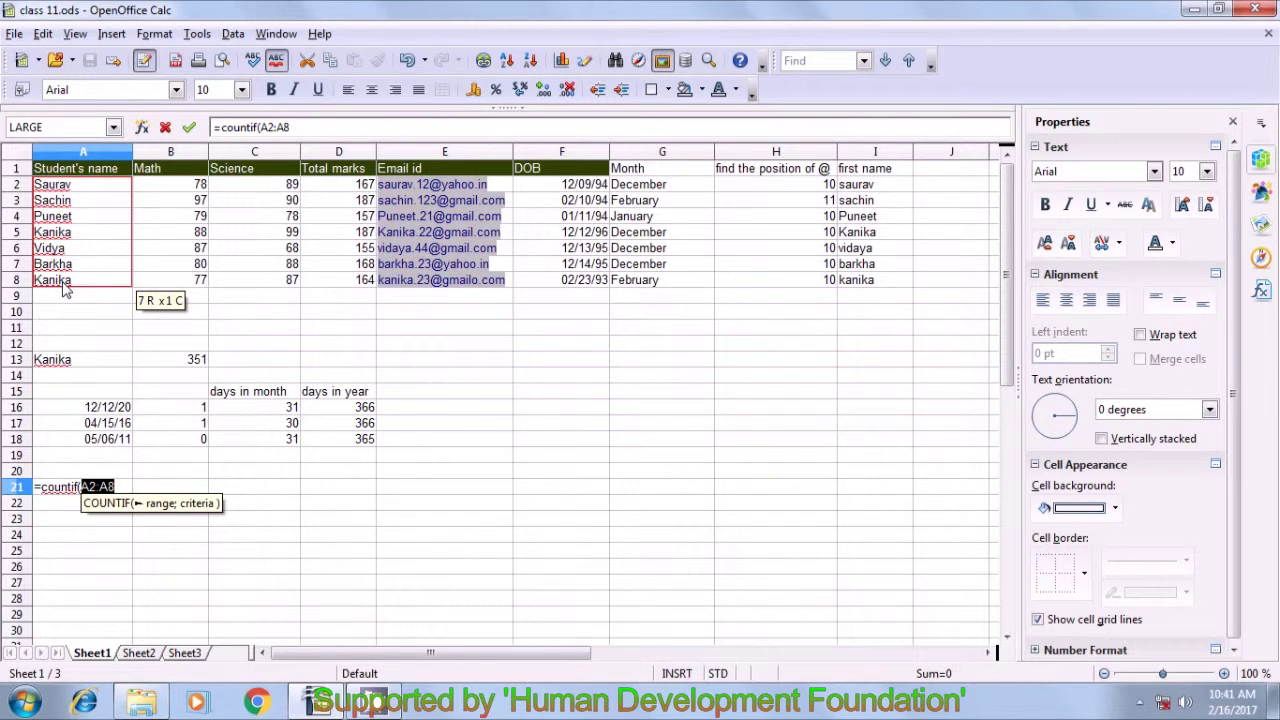
text(;)
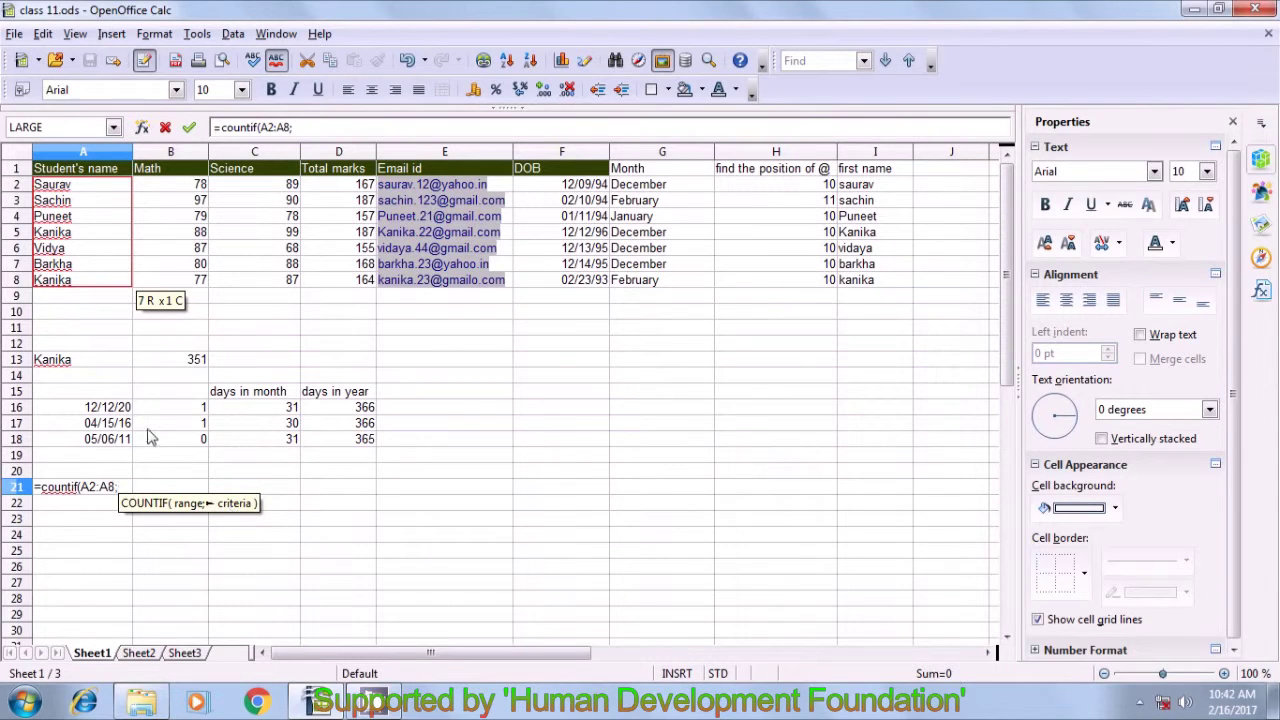
click(62, 368)
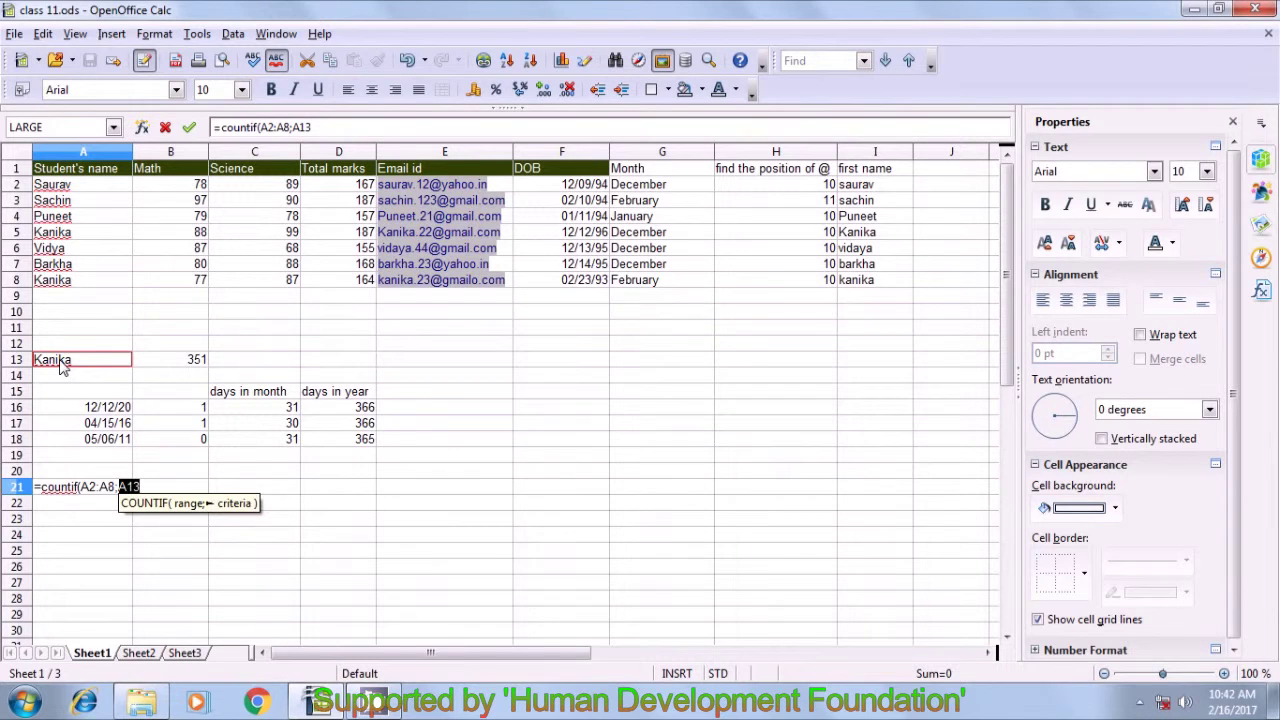
text())
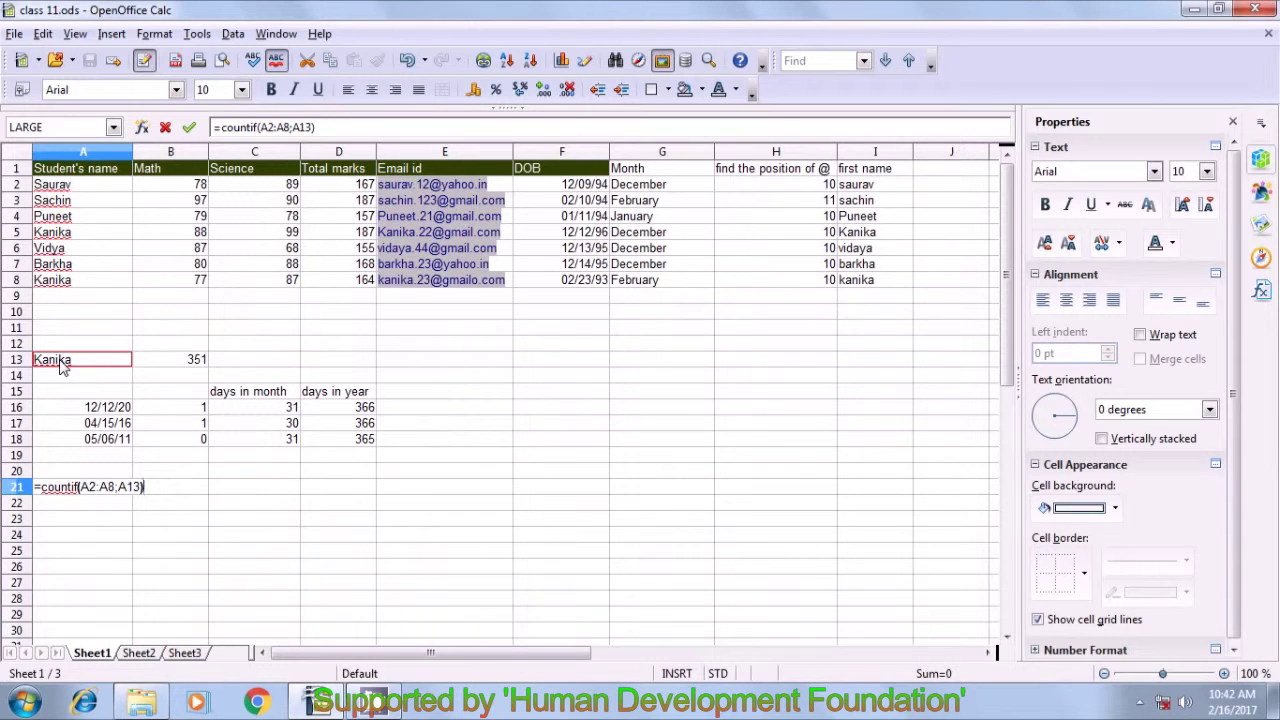
key(Return)
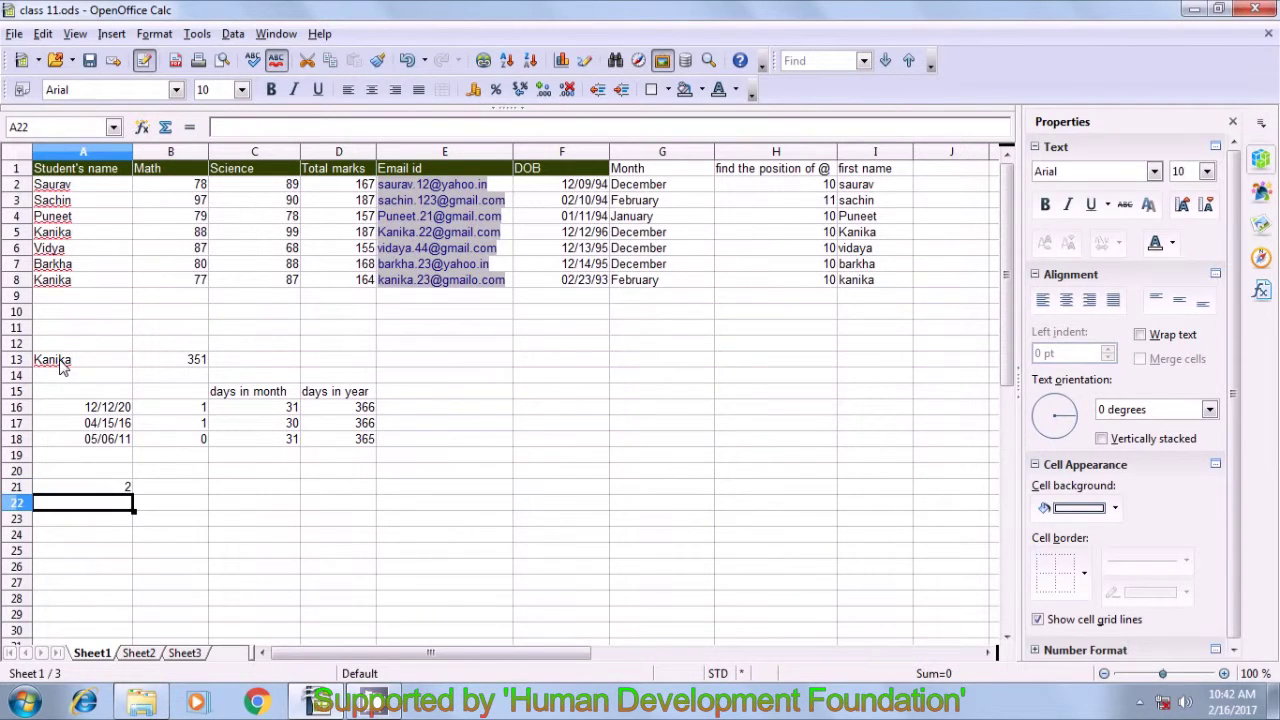
- Check the COUNTIF formula and the two Kanika entries in A5 and A8 behind the result 2
click(98, 494)
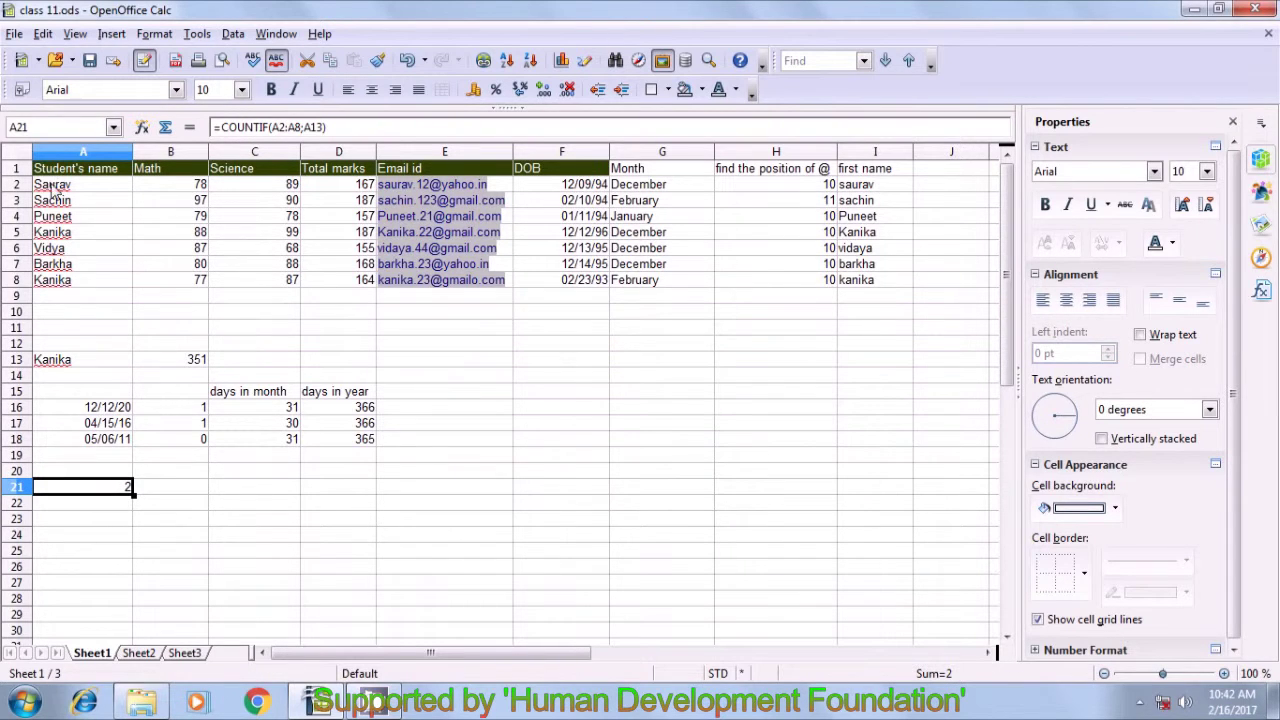
key(Escape)
click(57, 236)
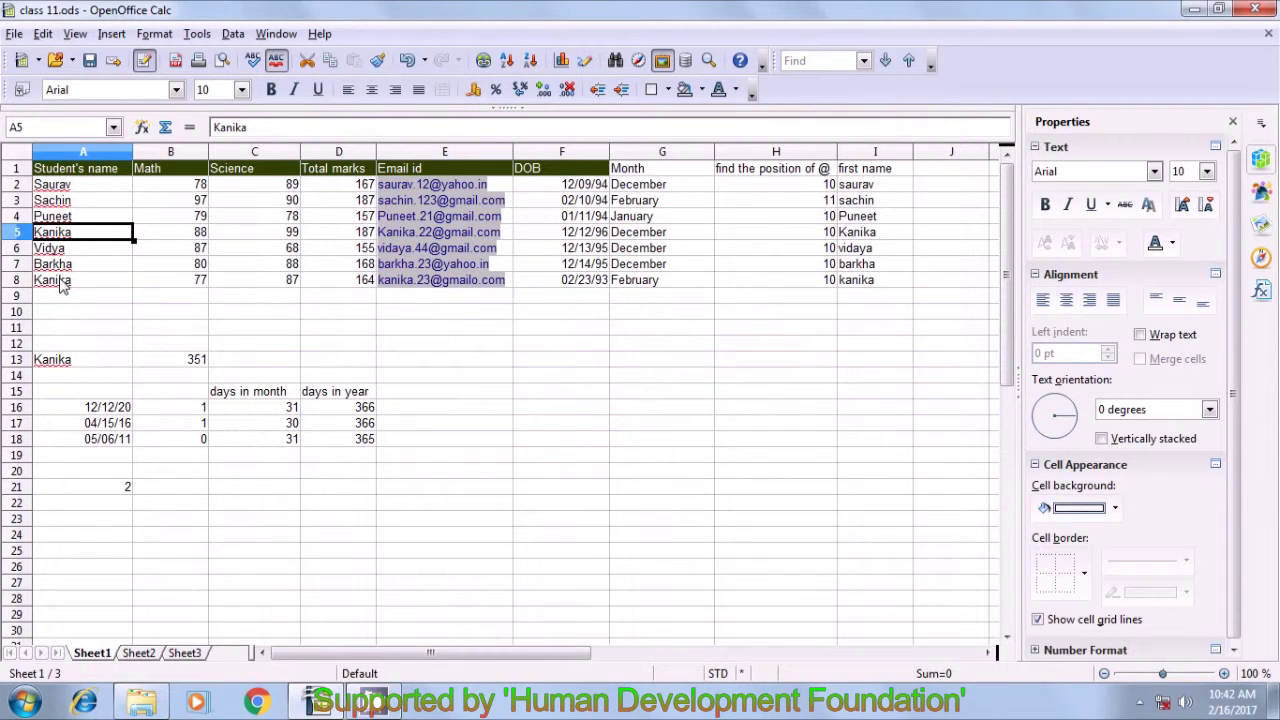
click(62, 283)
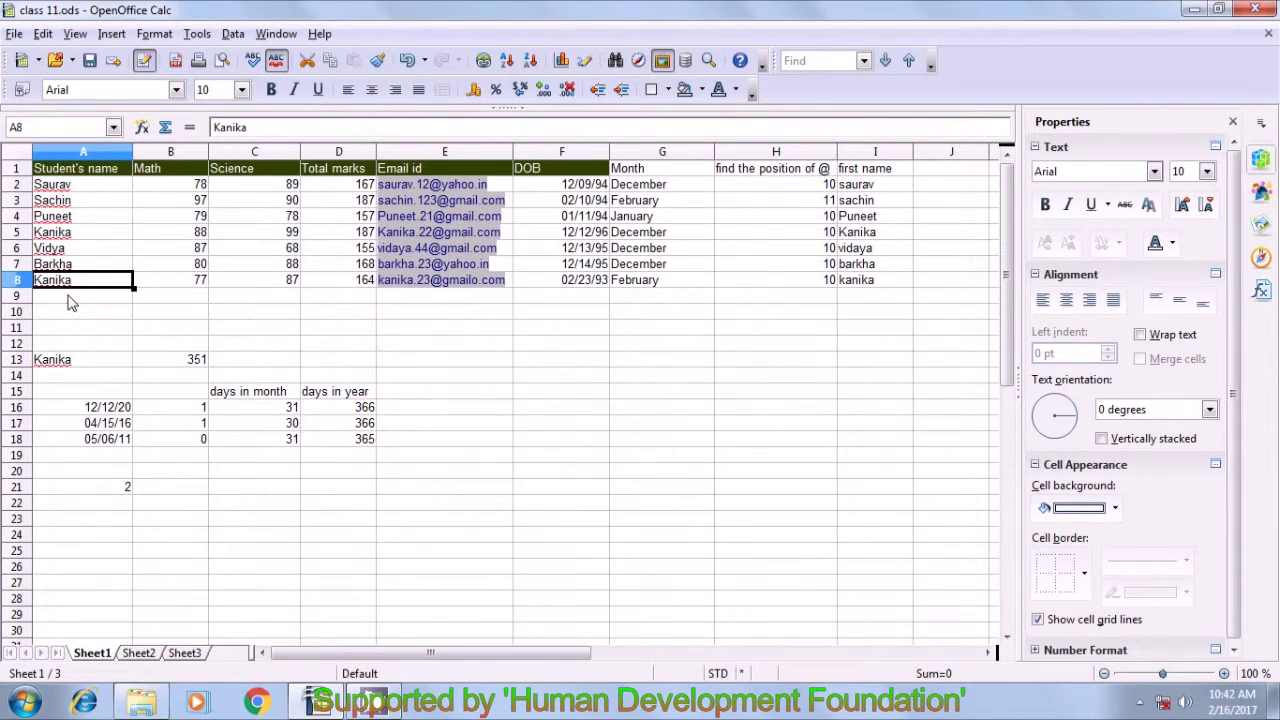
click(236, 510)
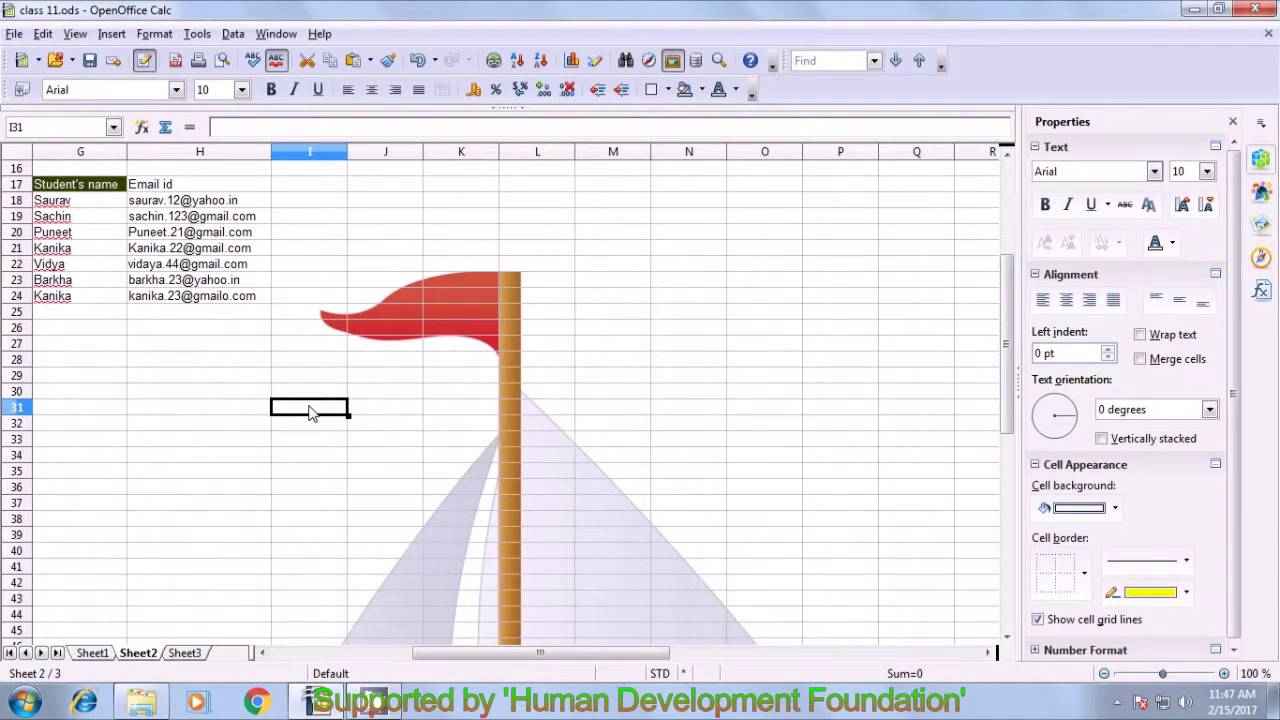
- Scroll Sheet2 back to its top rows and select cell M12 for a new table
scroll(310, 412, up, 5)
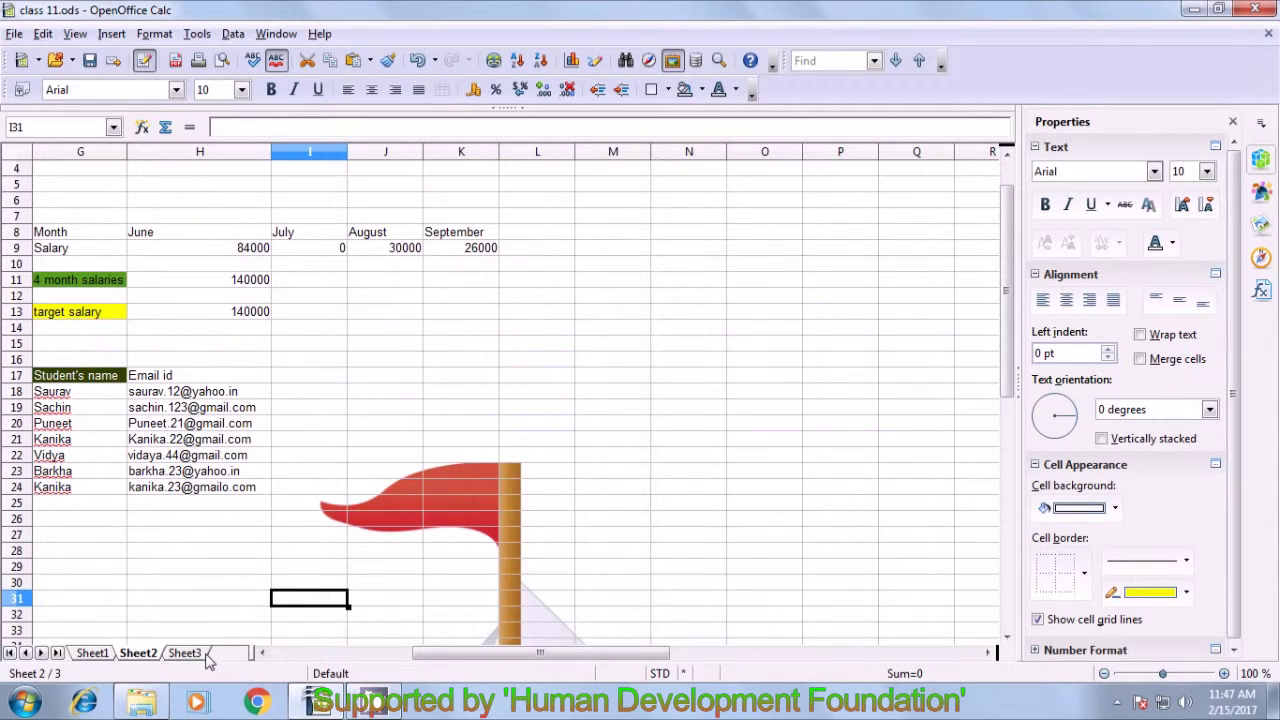
click(609, 297)
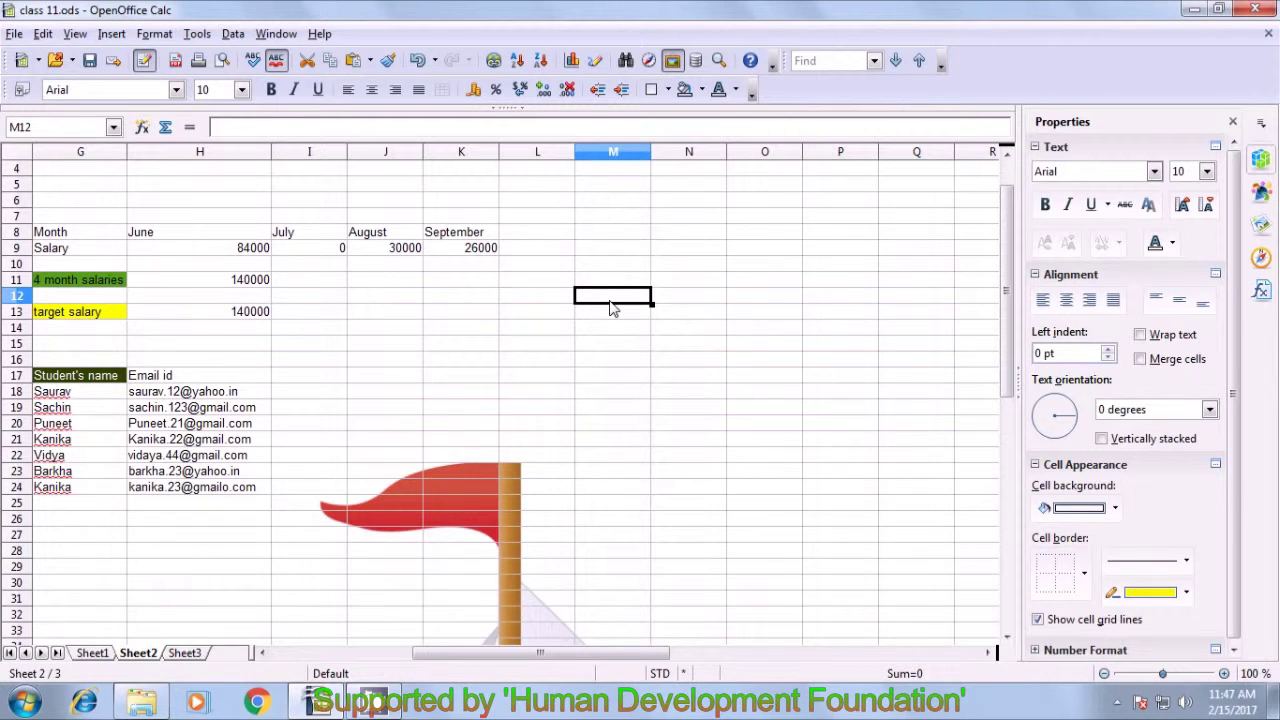
- Enter the Name heading in M12 with names a, b, c, d, e, f beneath it
text(Nam)
key(BackSpace)
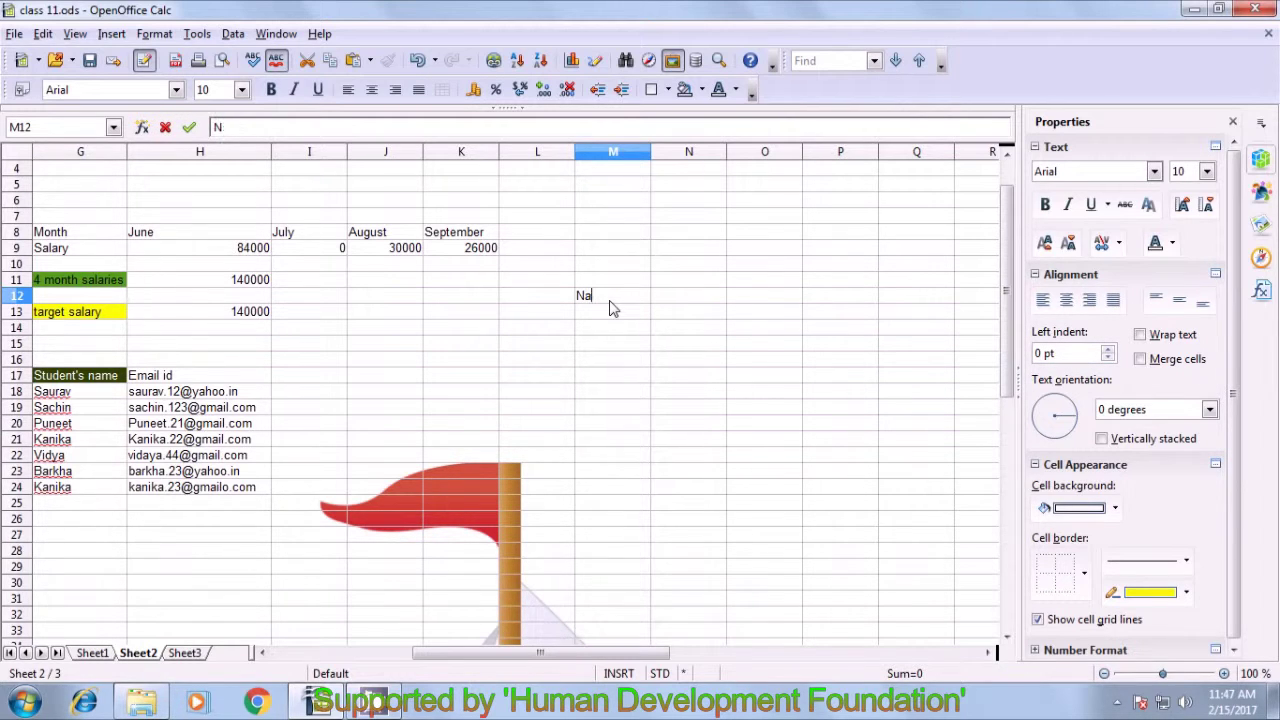
text(me)
key(Return)
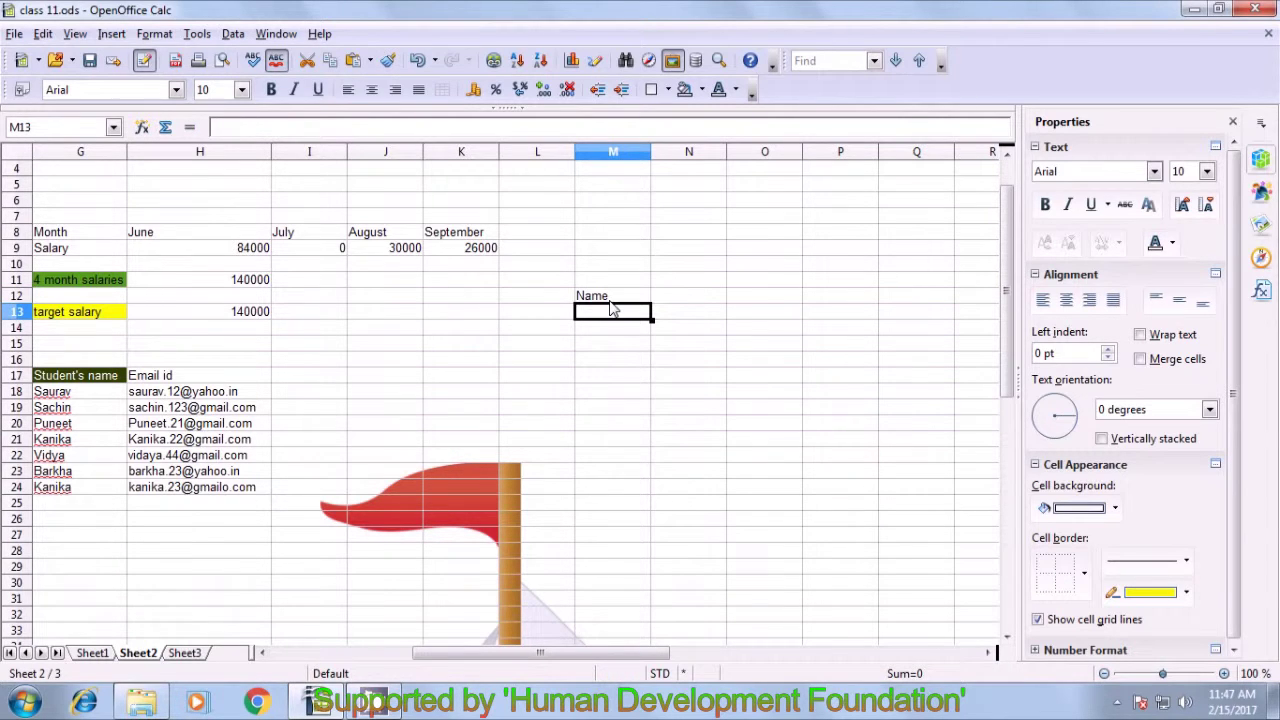
text(a)
key(Return)
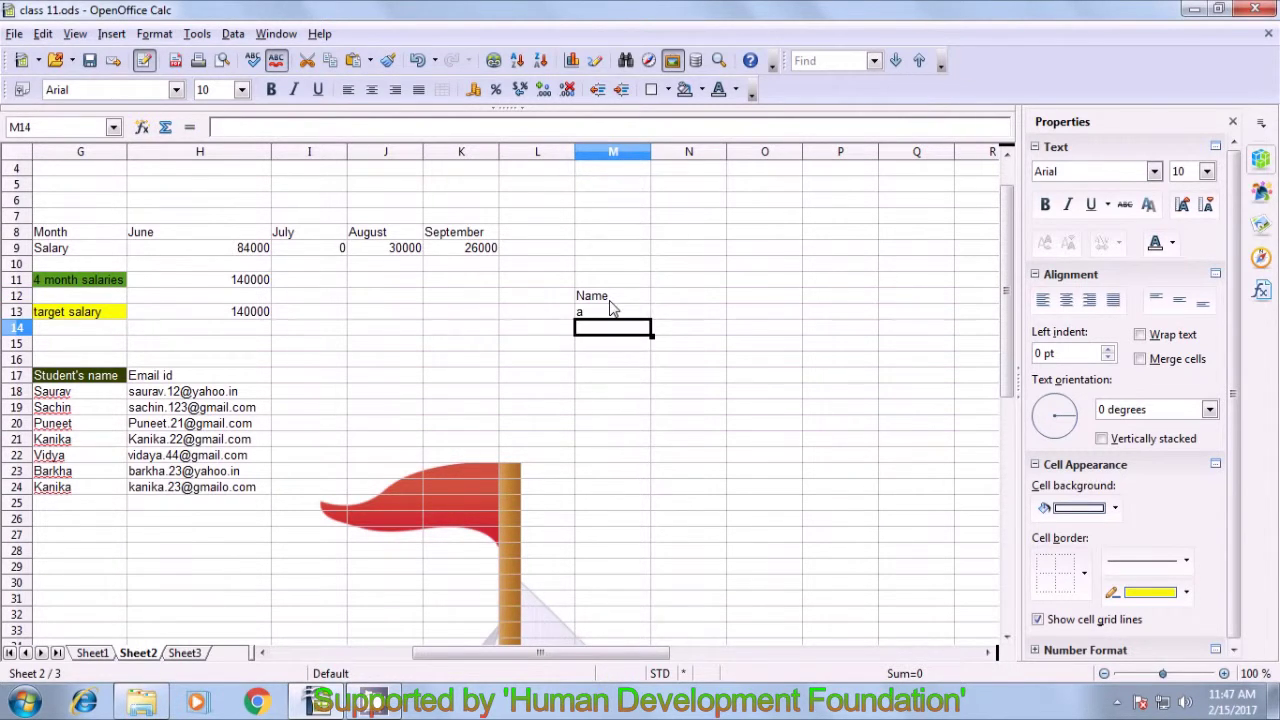
text(b)
key(Return)
text(c)
key(Return)
text(d)
key(Return)
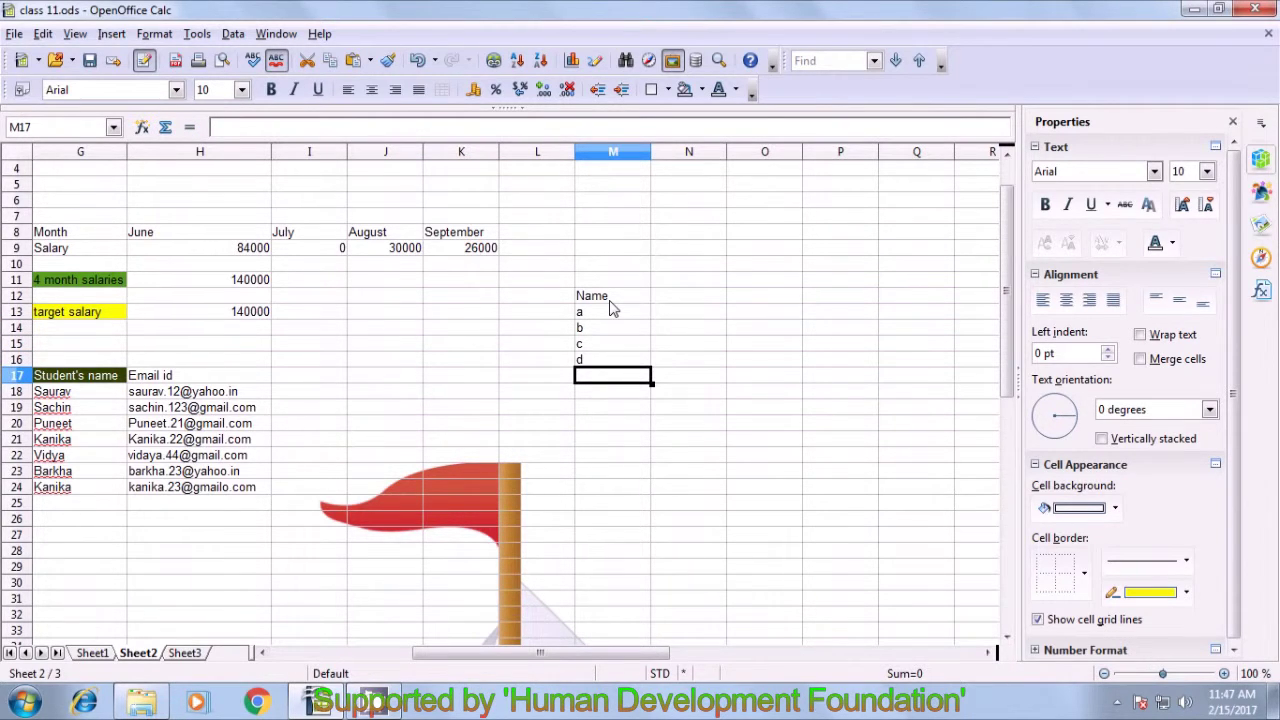
text(e)
key(Return)
text(f)
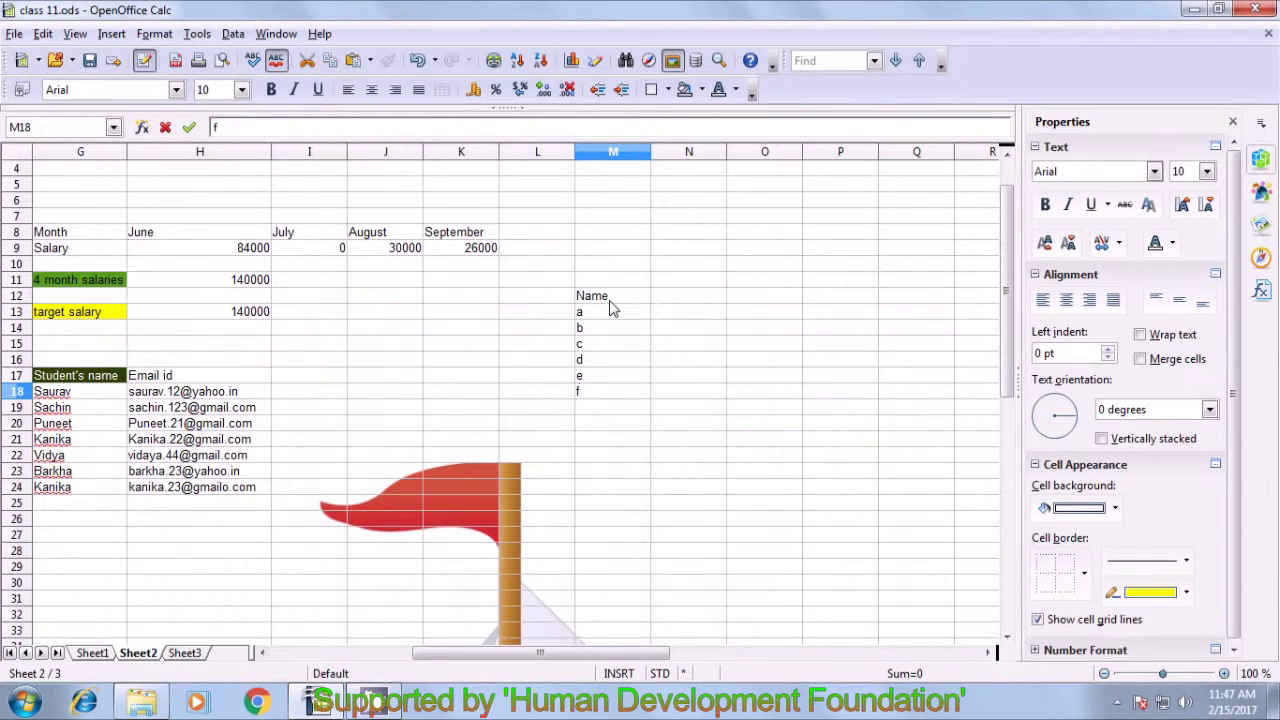
key(Up)
key(Up)
key(Up)
key(Up)
key(Up)
key(Up)
- Add a salary heading in N12 with salaries 56987, 89756, 90000, 69785, 88958 and 94785
key(Right)
text(salary)
key(Return)
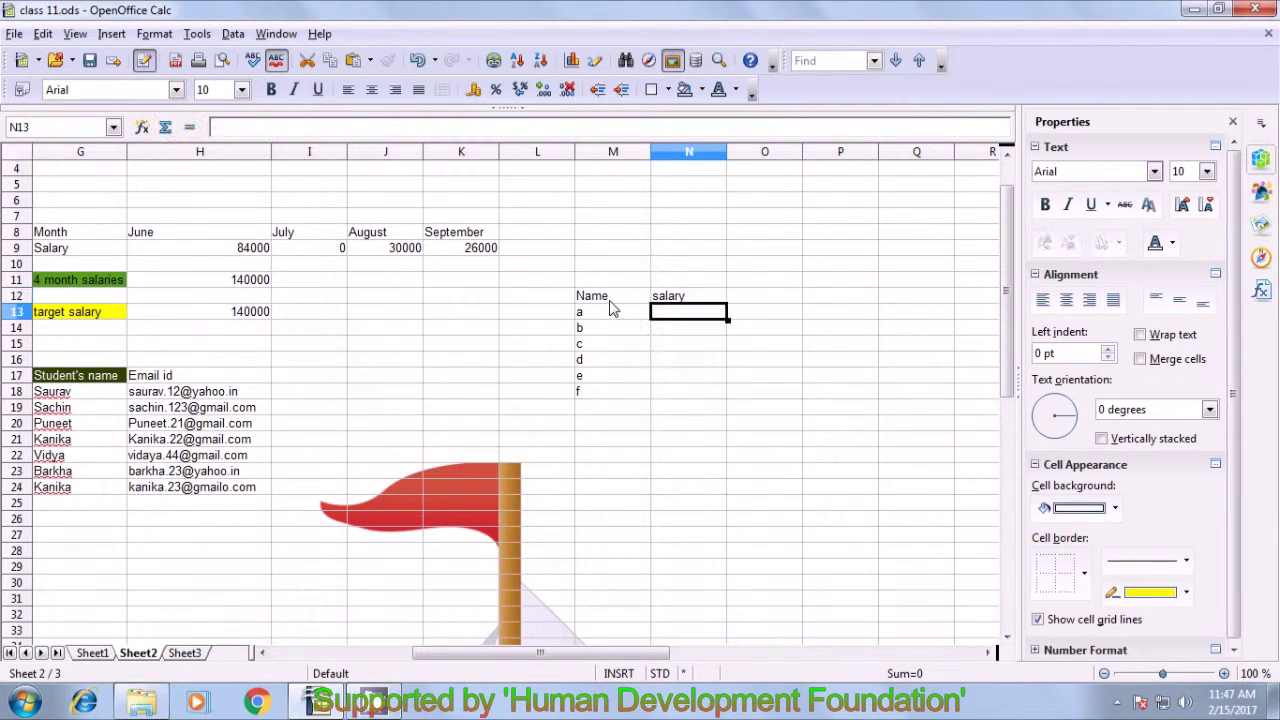
text(56987)
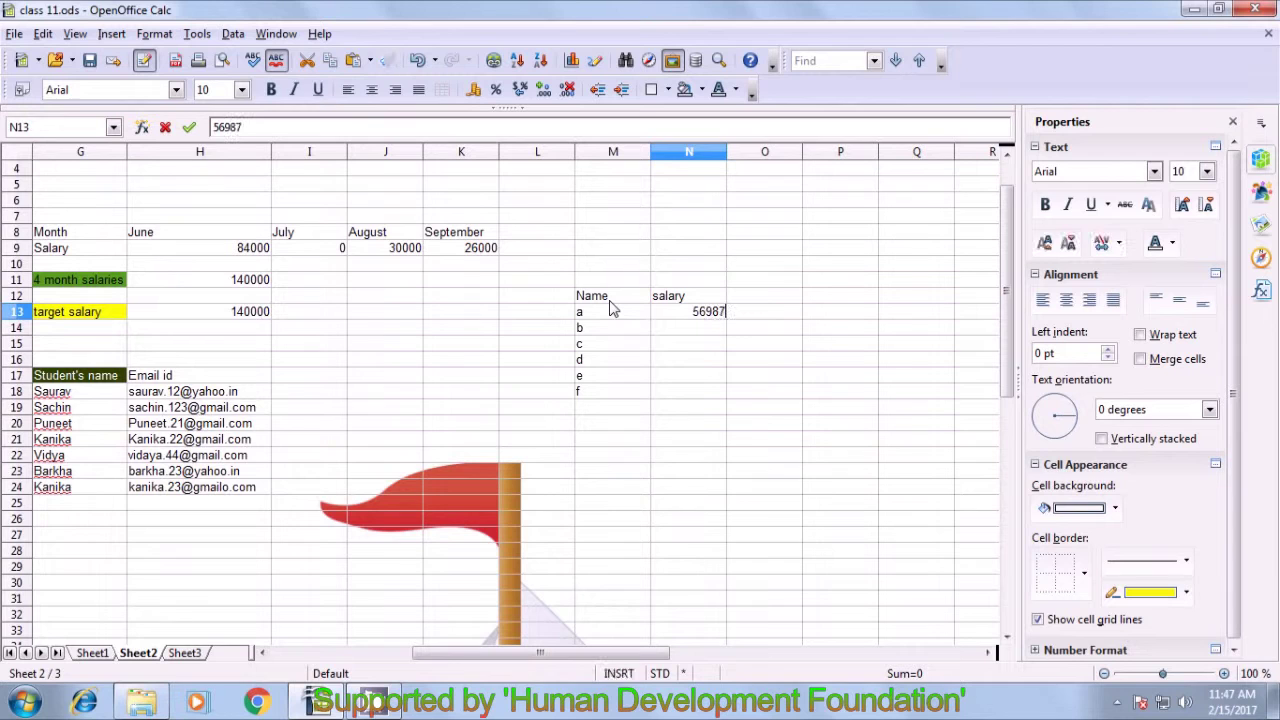
key(Return)
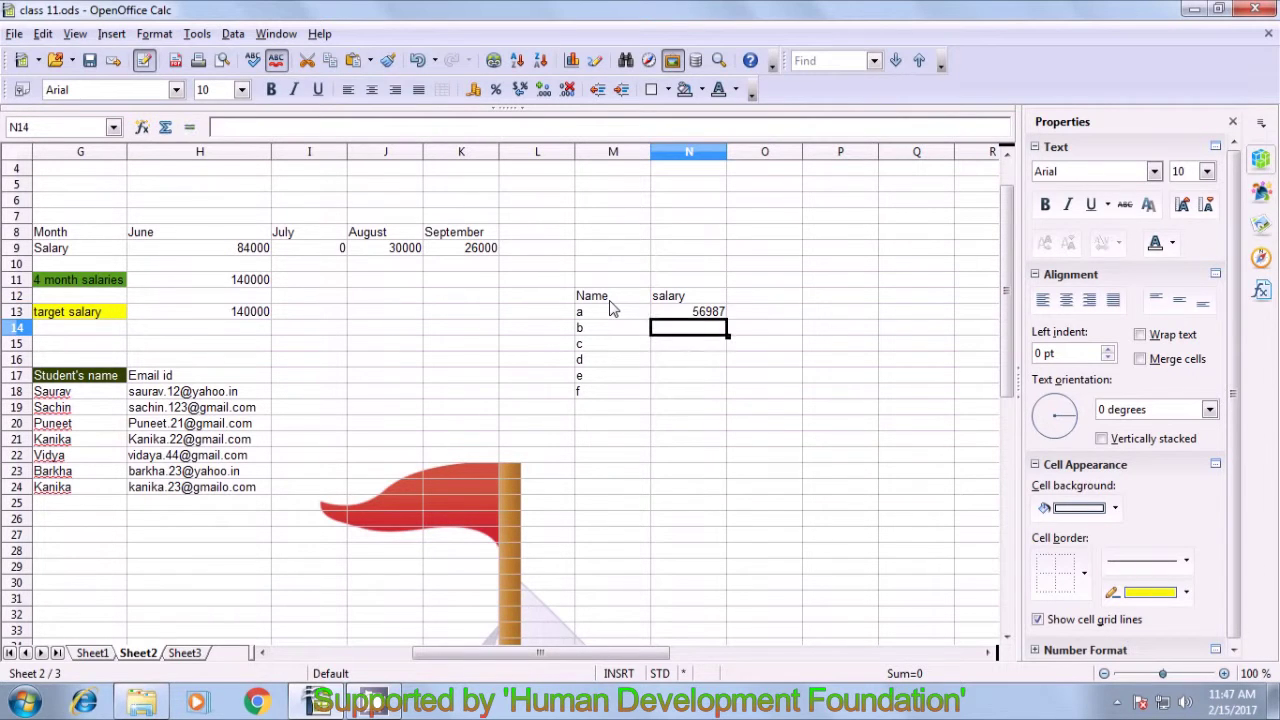
text(89756)
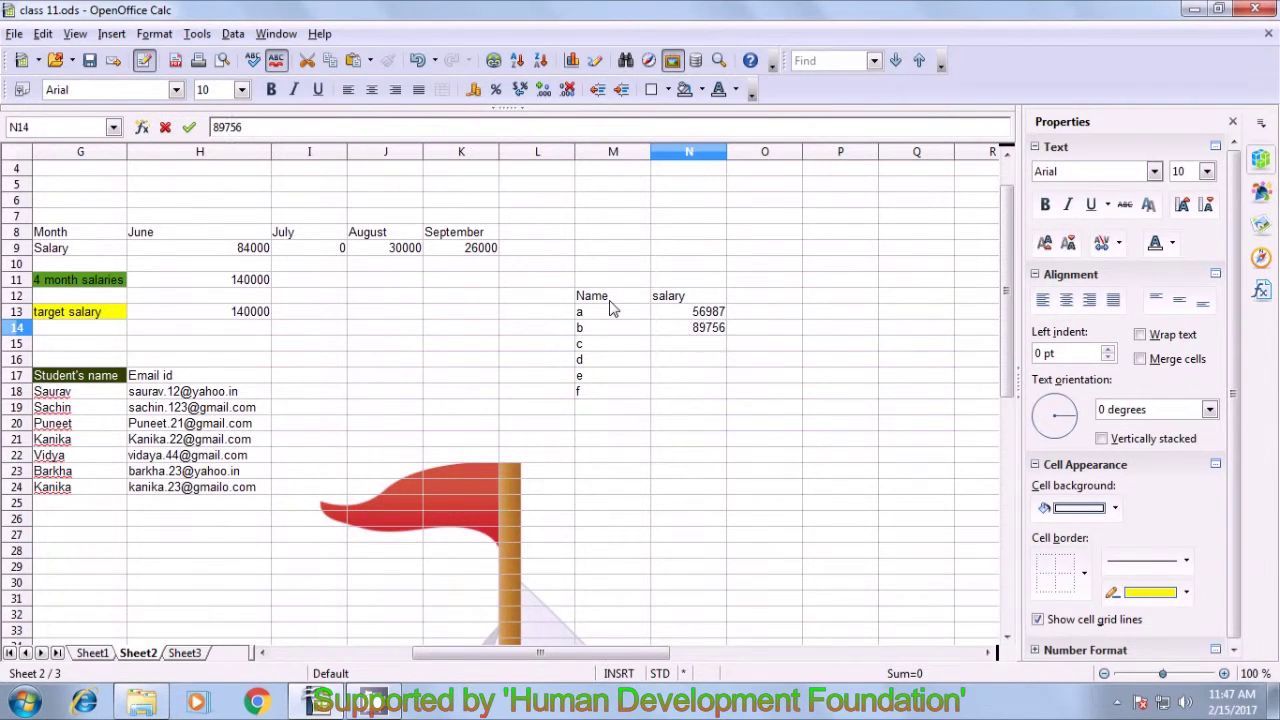
key(Return)
text(90000)
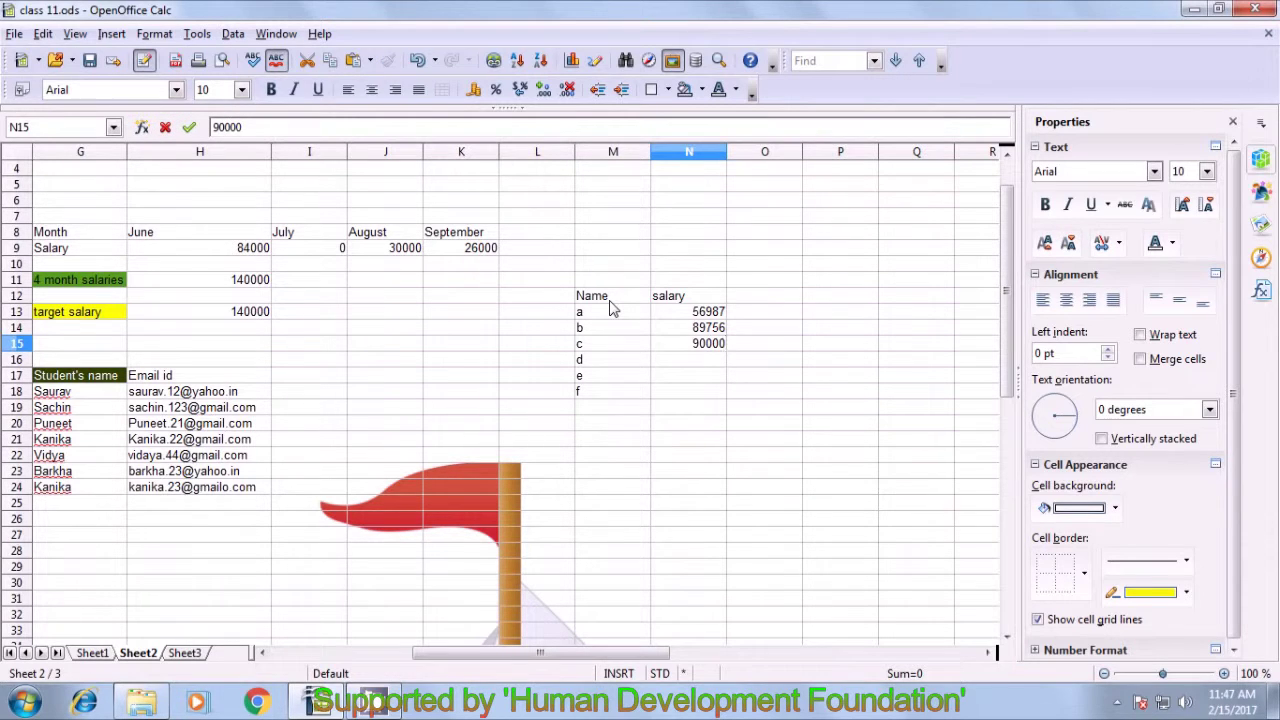
key(Return)
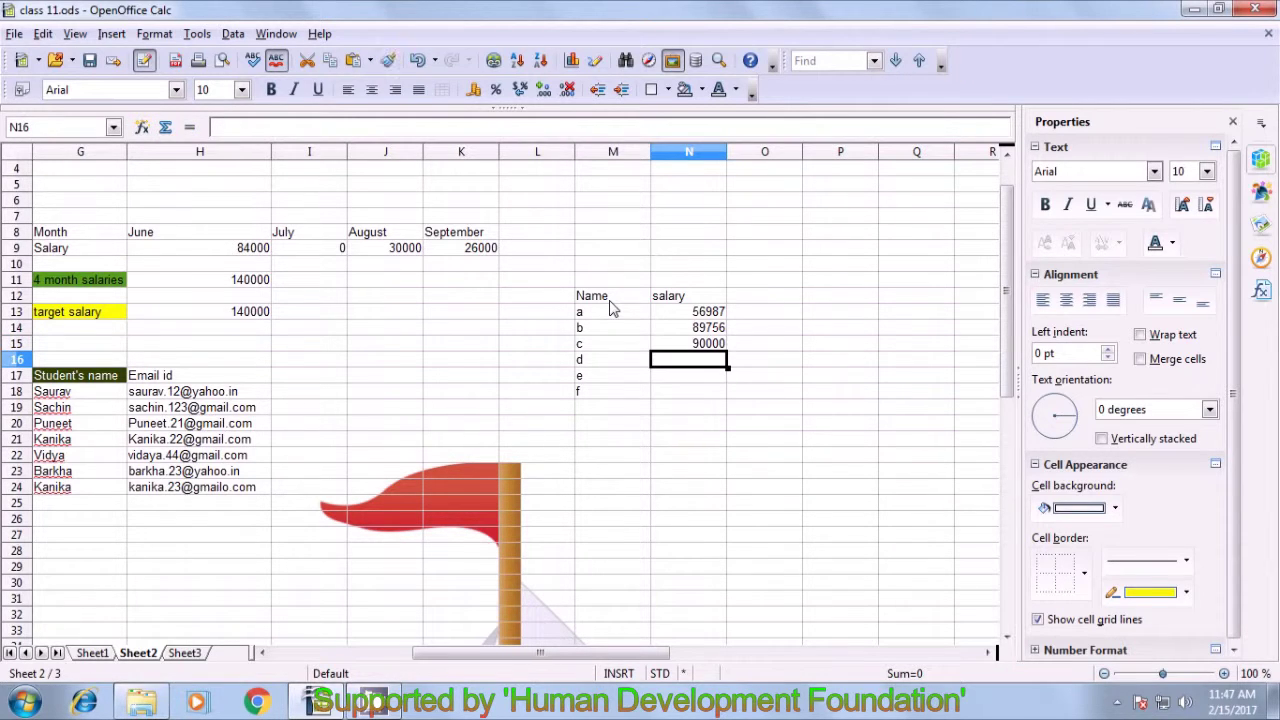
text(69785)
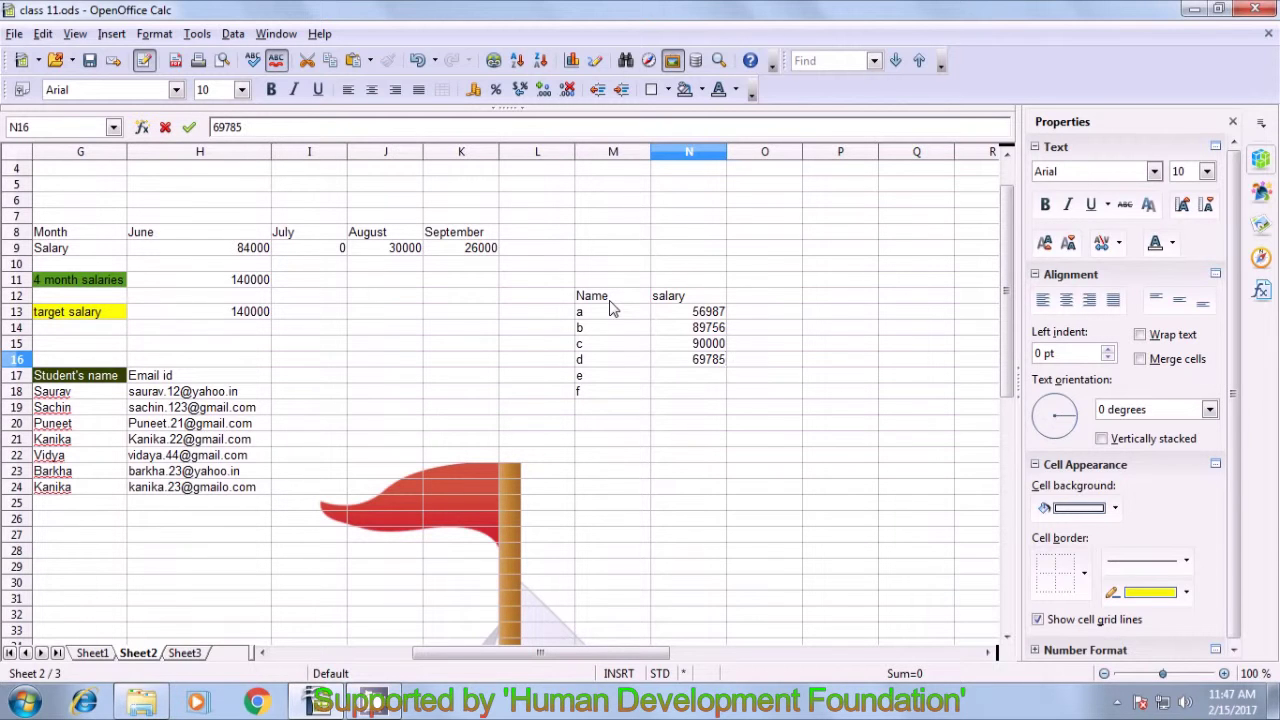
key(Return)
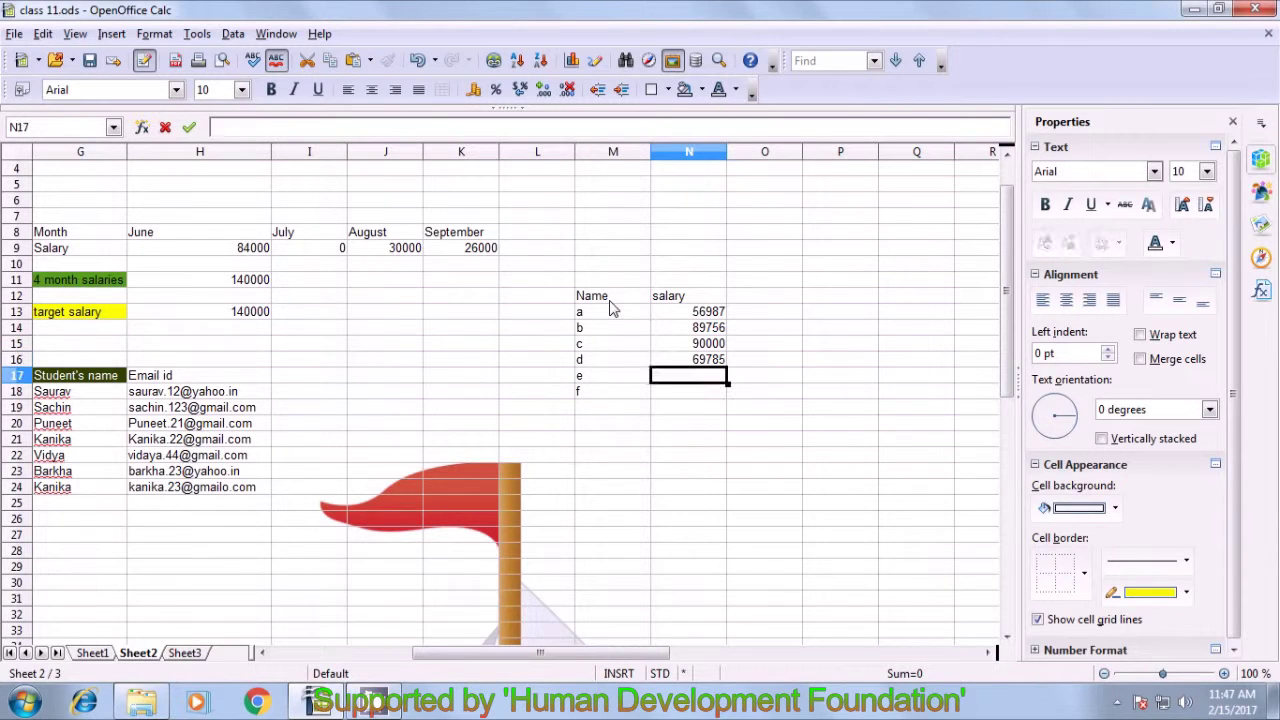
text(88958)
key(Return)
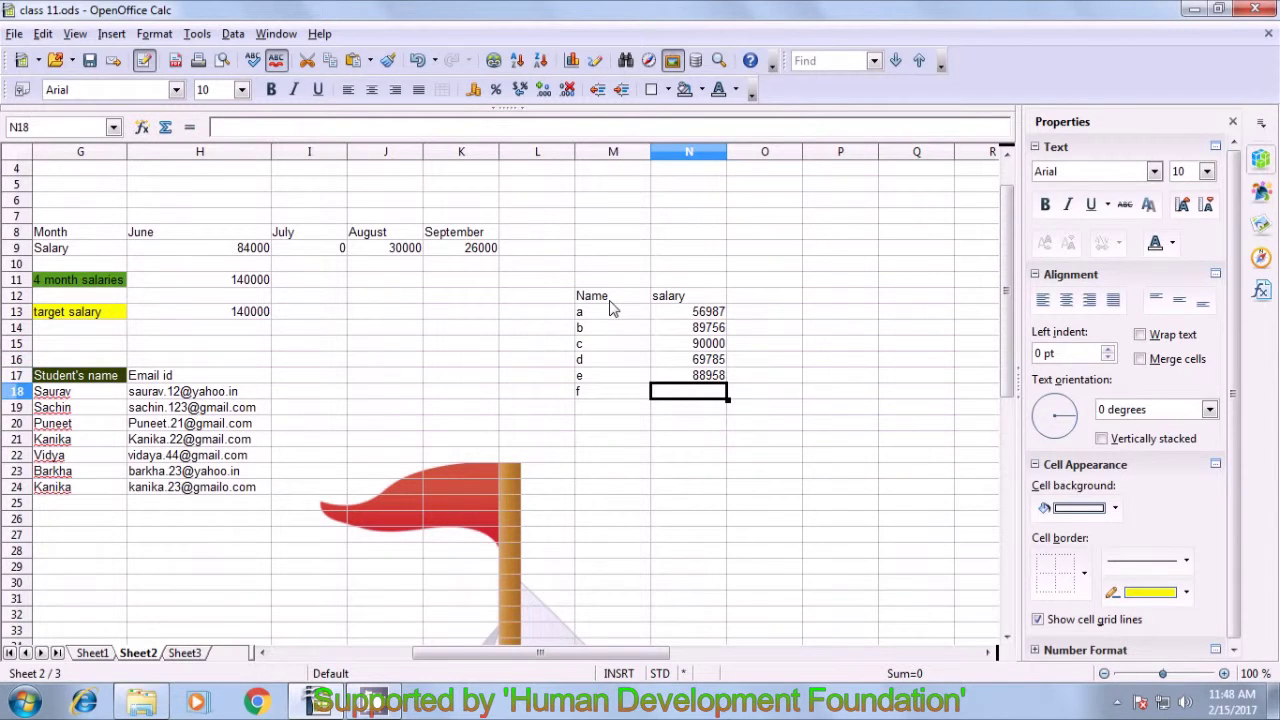
text(94)
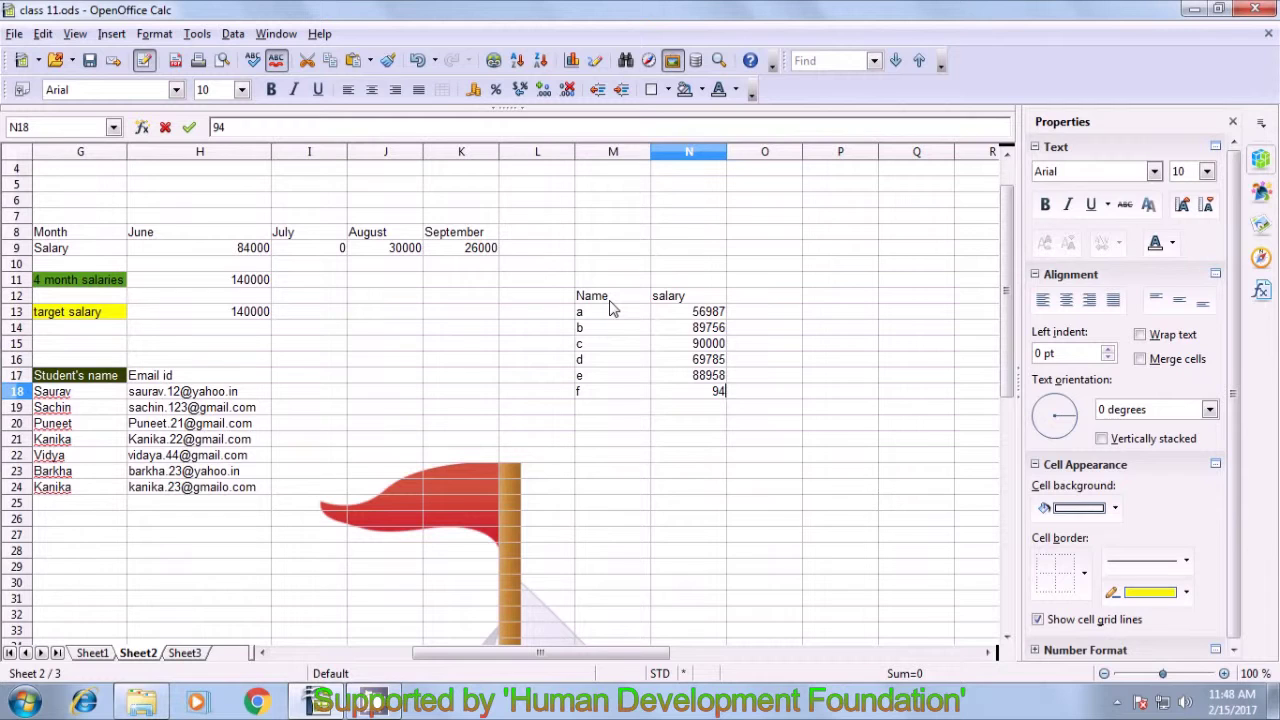
text(785)
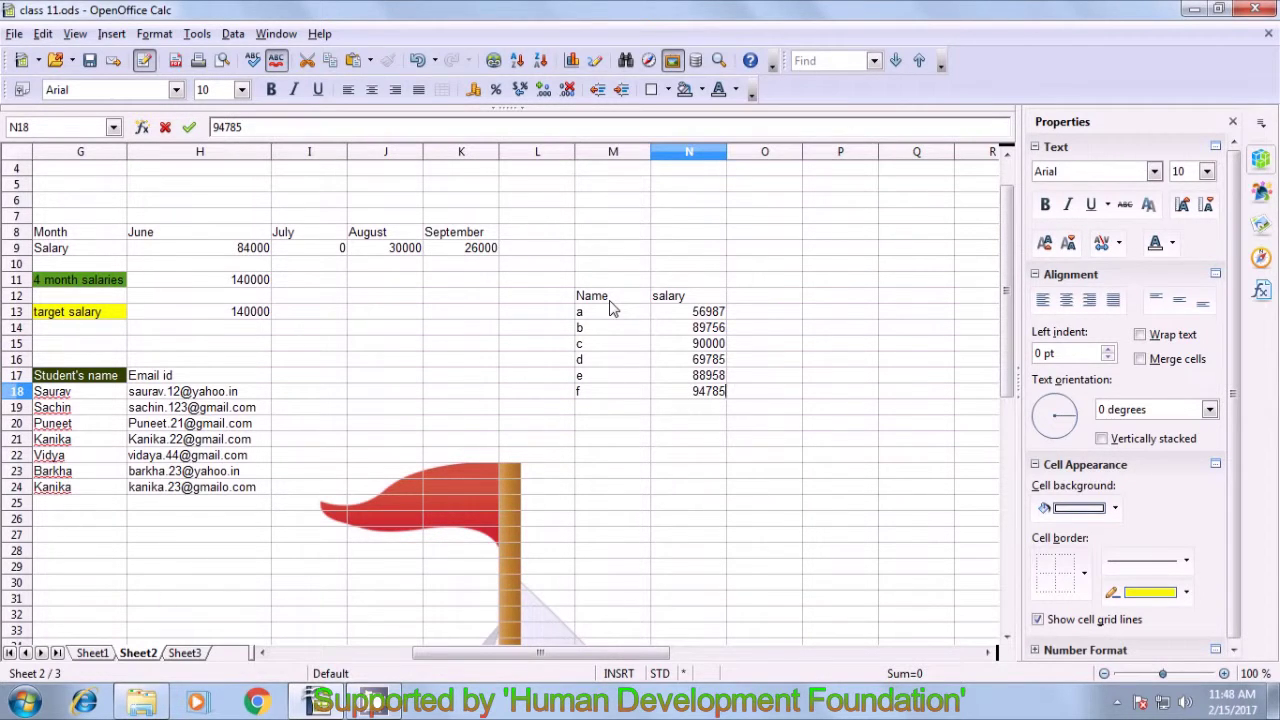
key(Return)
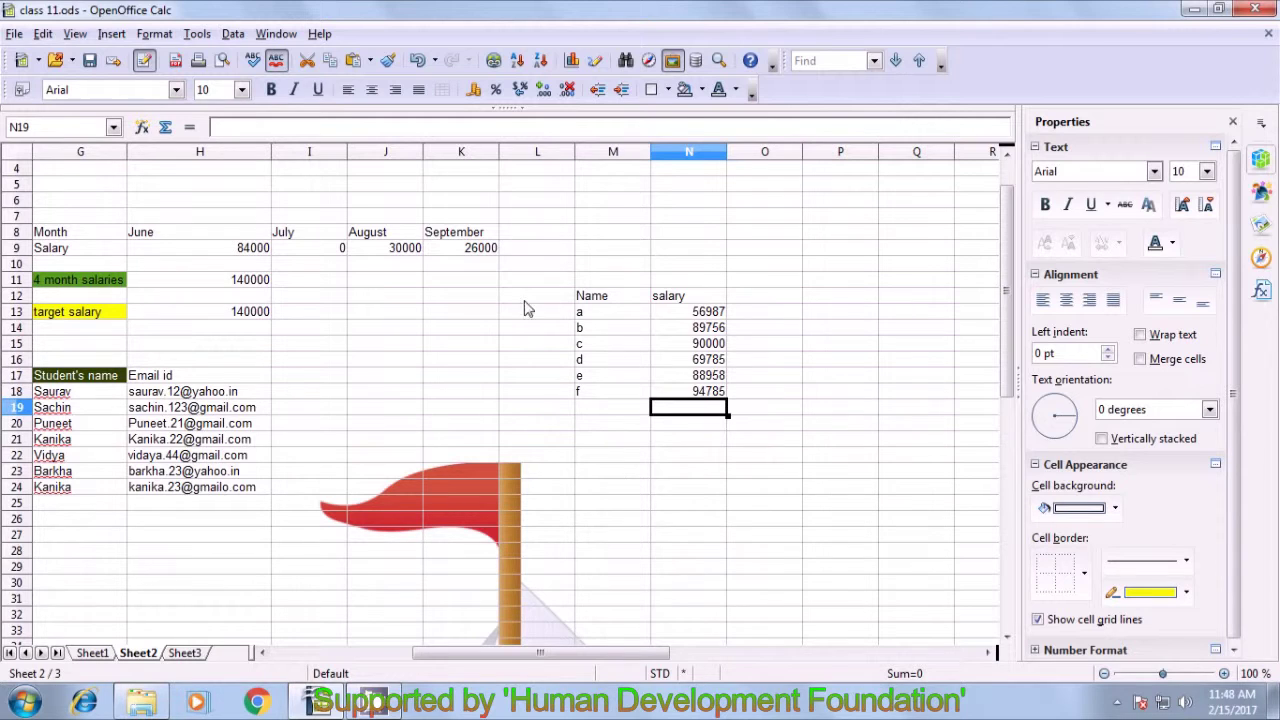
- Select the name list and then the salary values to view their total
click(598, 537)
drag(578, 299, 588, 392)
drag(689, 297, 700, 392)
- Type the headings Rank in M21 and salary in N21 for a second table
click(613, 445)
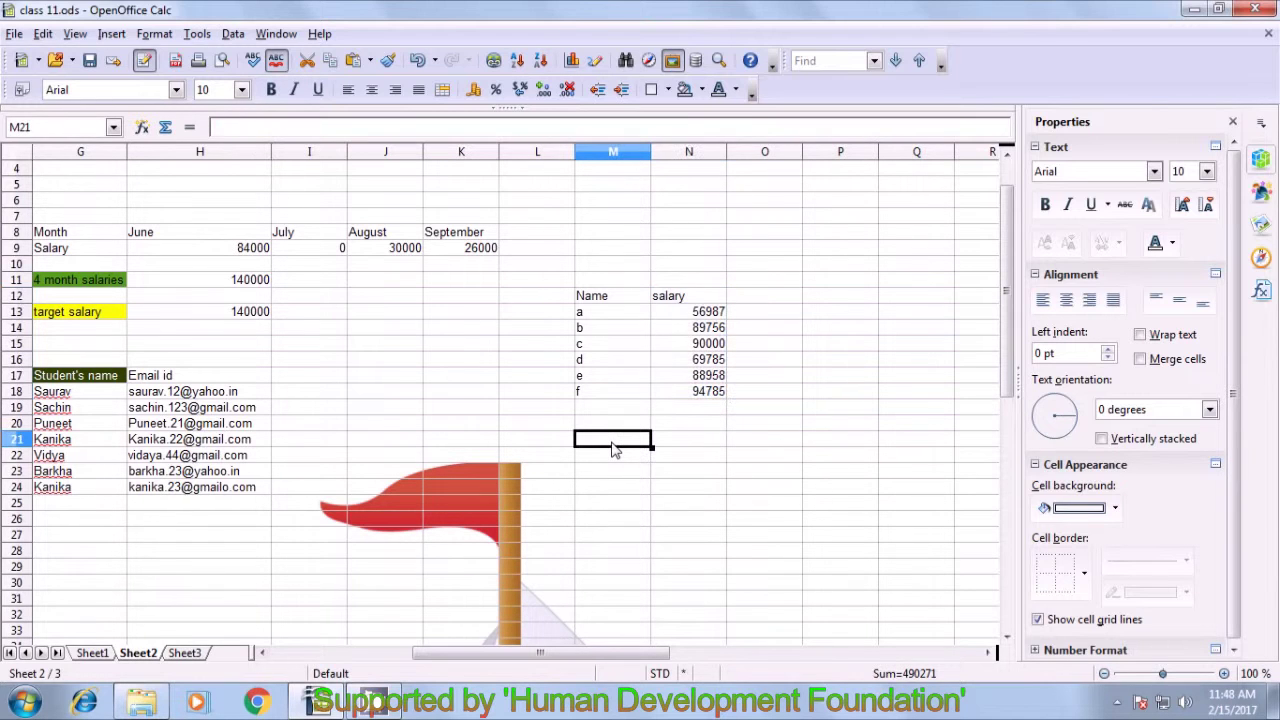
text(Rank)
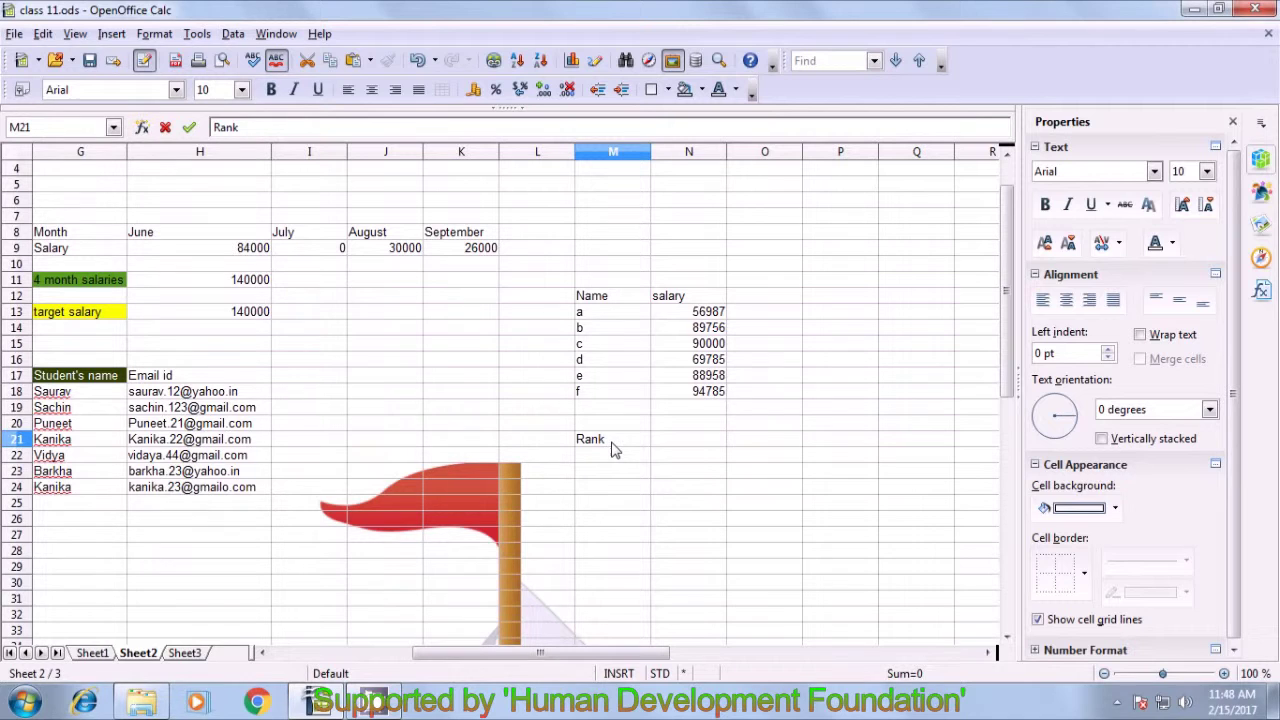
click(705, 443)
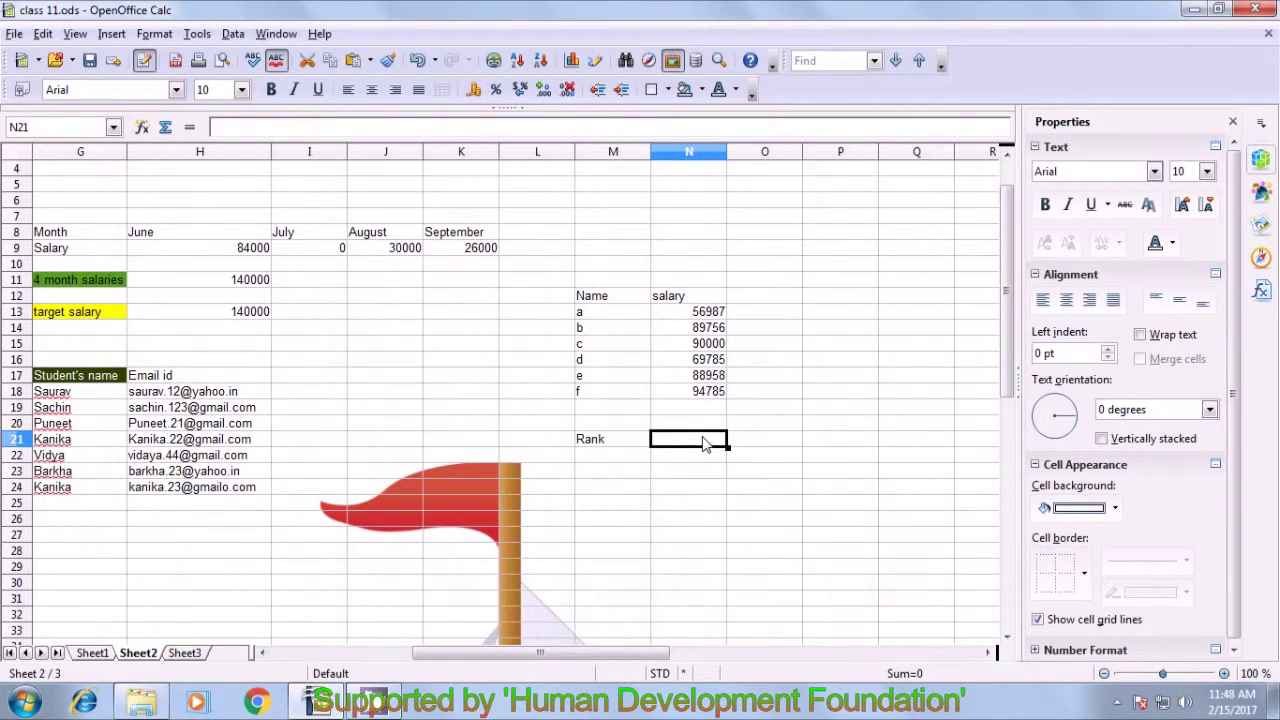
text(Sal)
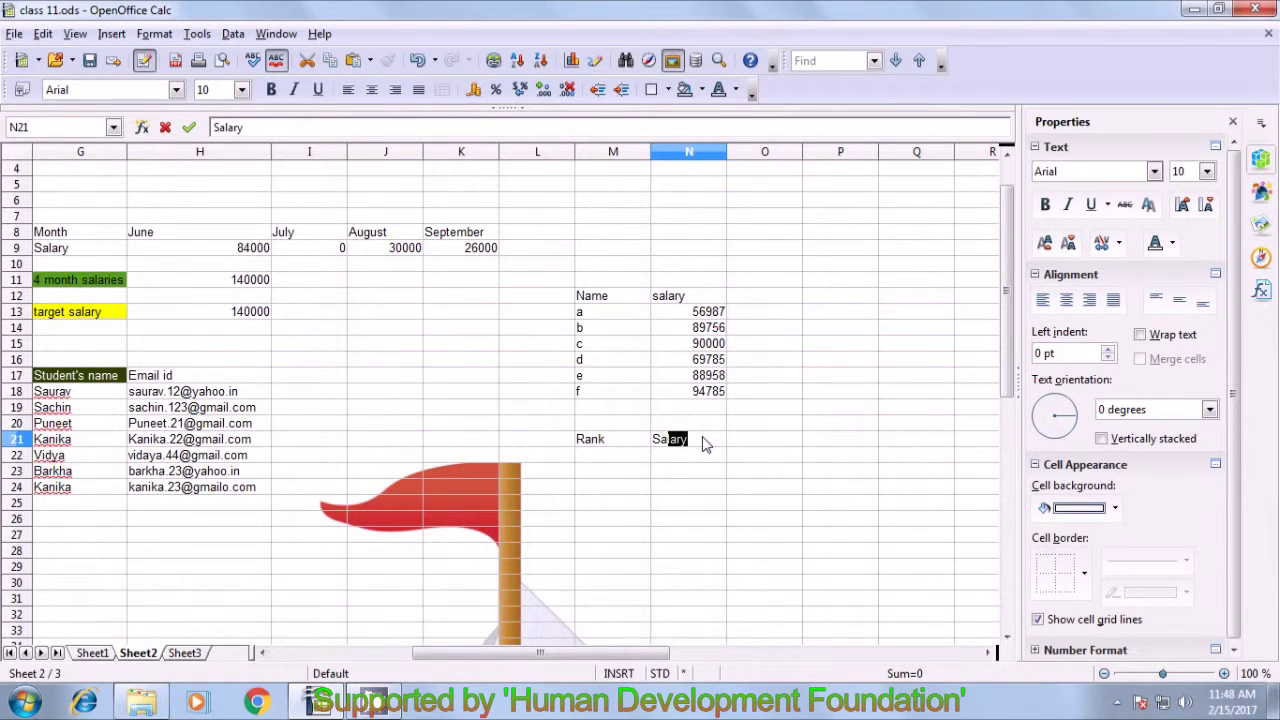
key(Tab)
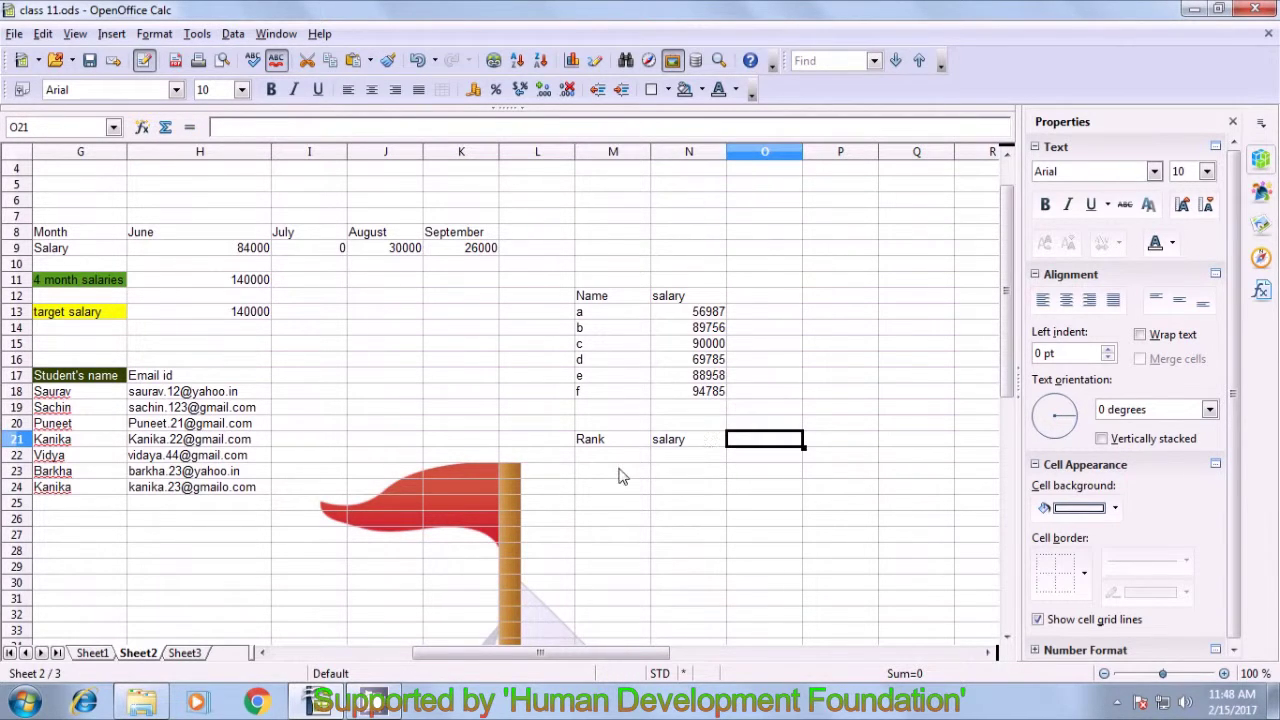
click(595, 460)
- Enter ranks 1, 2 and 3 in M22:M24
text(1)
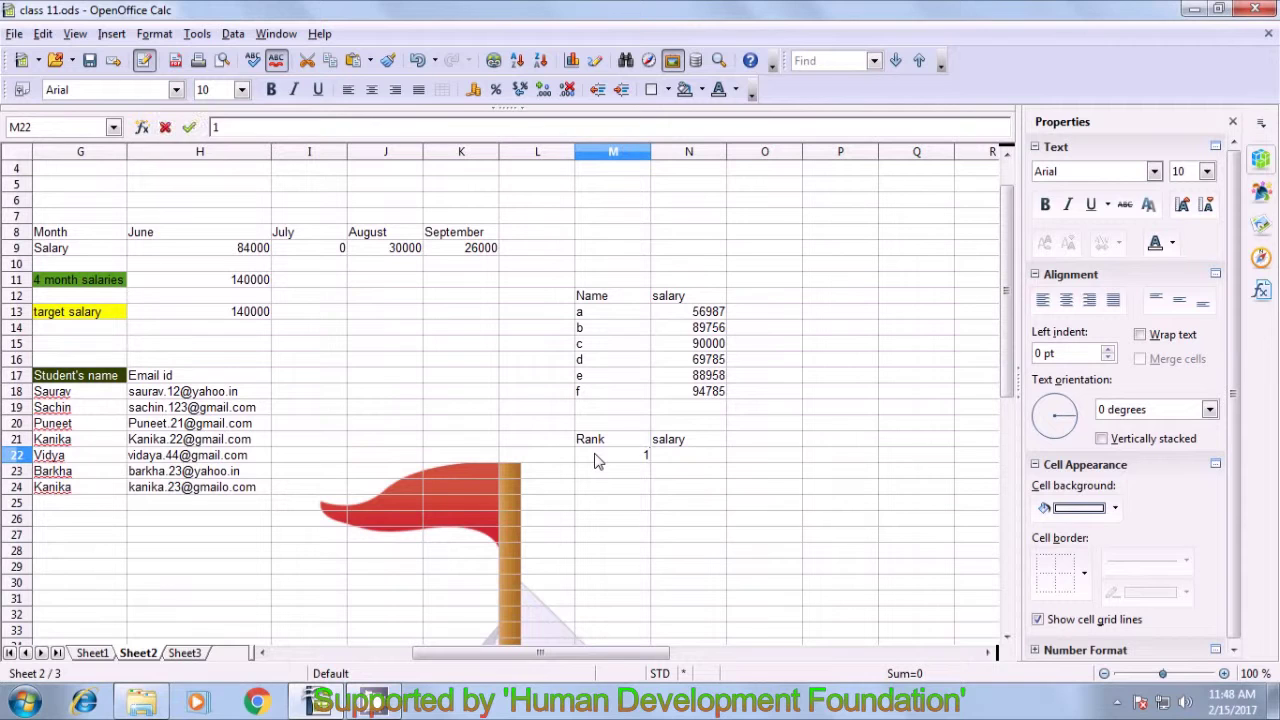
key(Return)
text(2)
key(Return)
text(3)
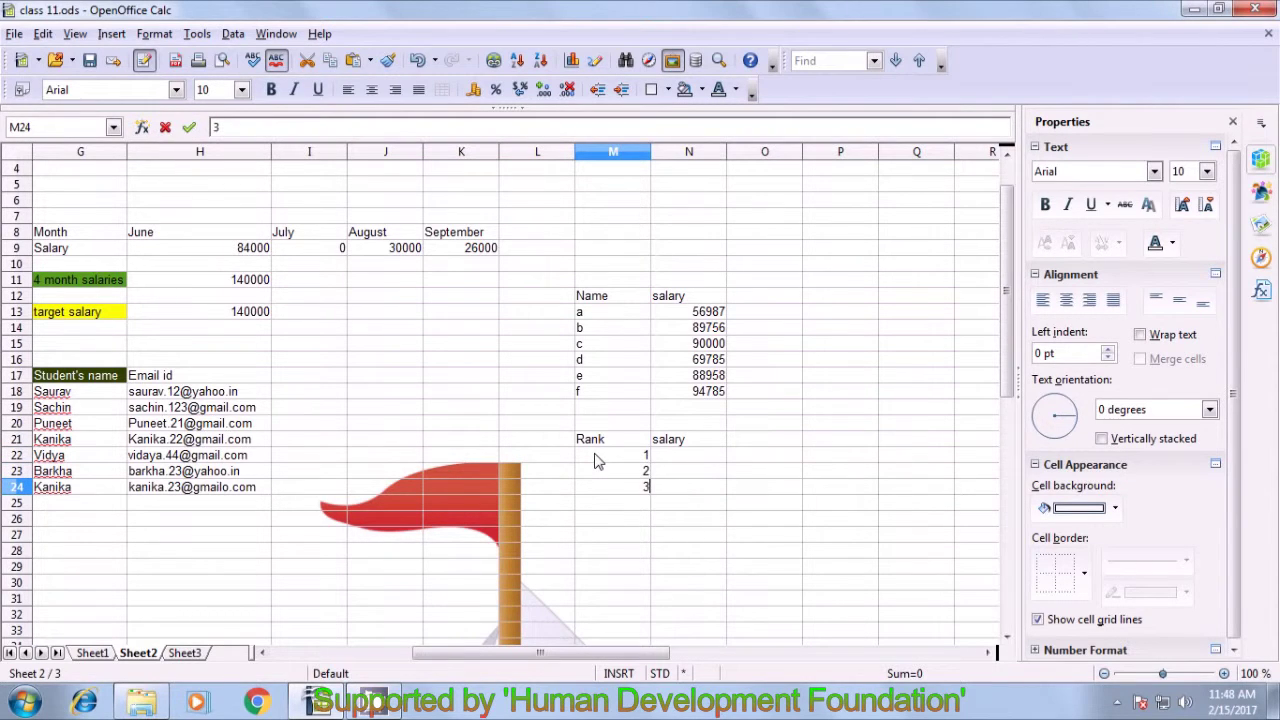
key(Return)
- In N22 enter =LARGE(N13:N18;M22) to show the top salary
click(640, 457)
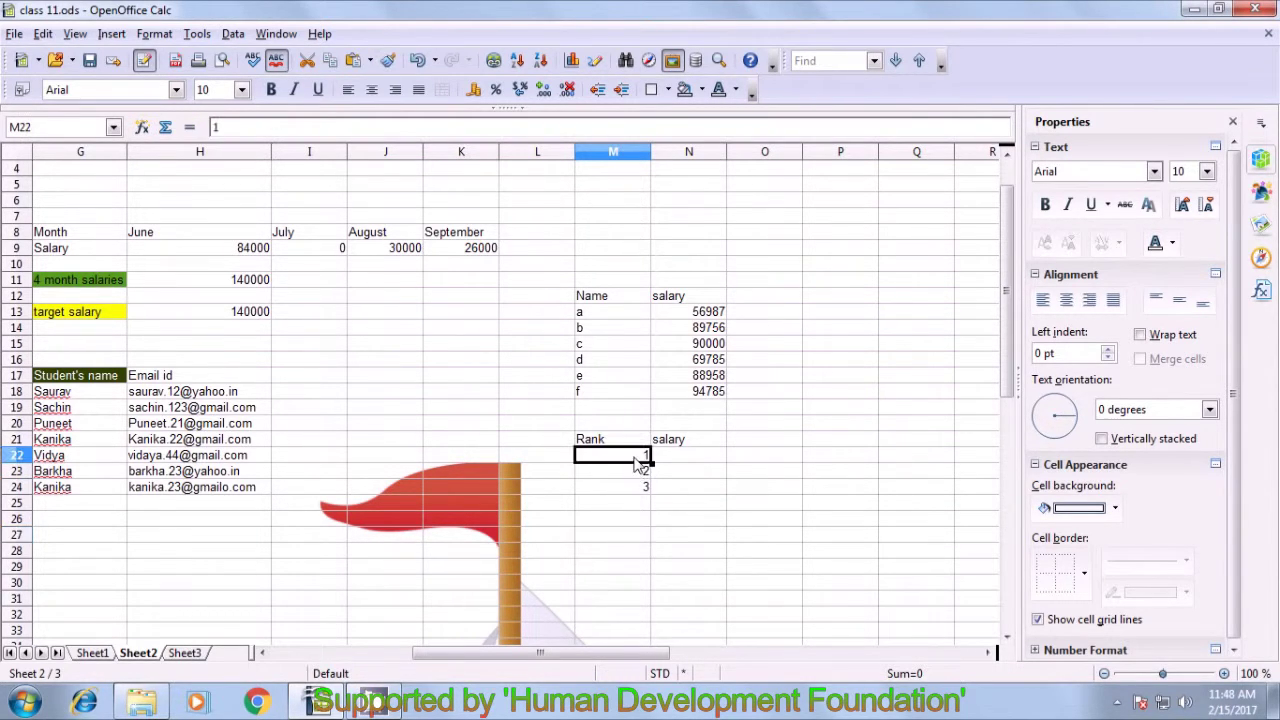
click(665, 458)
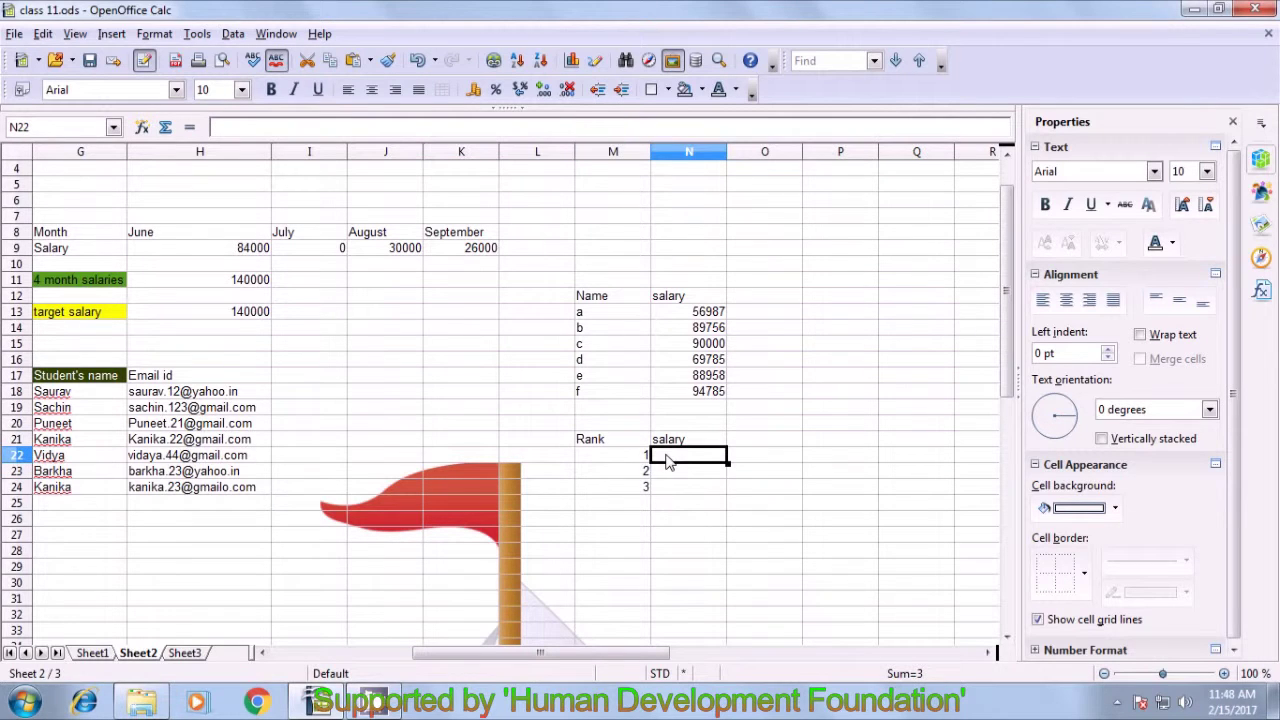
text(=)
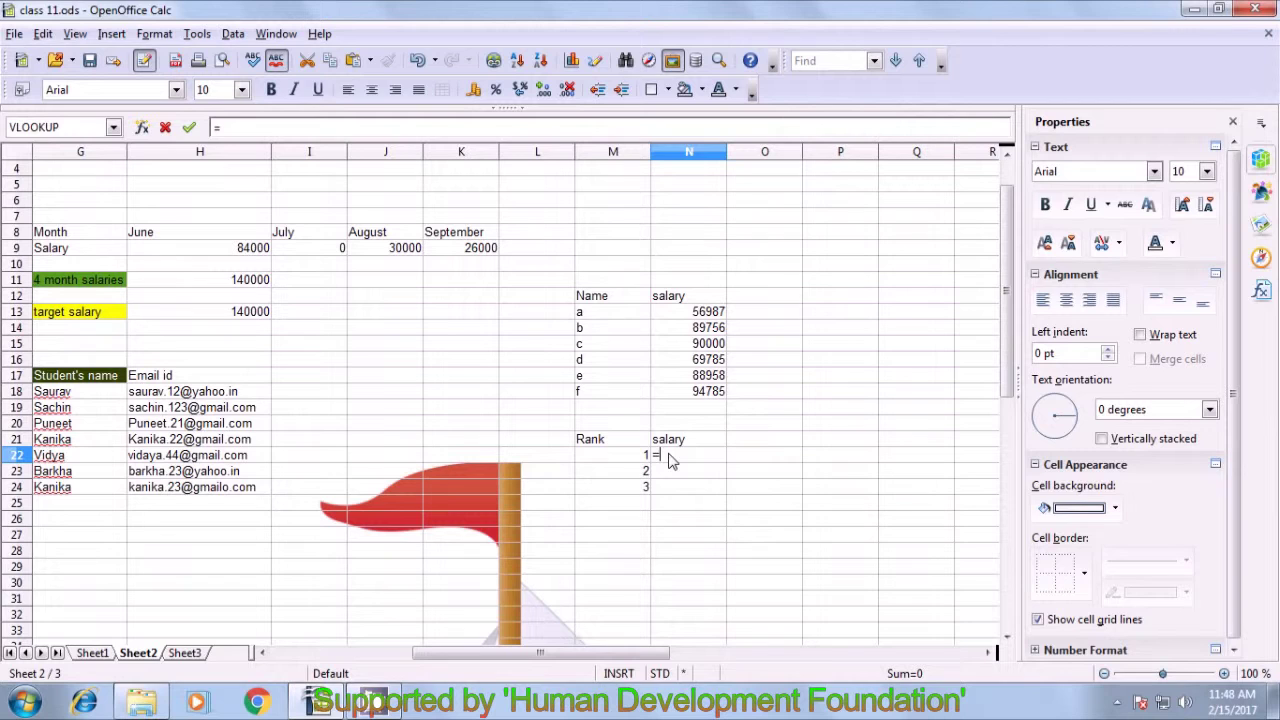
text(large()
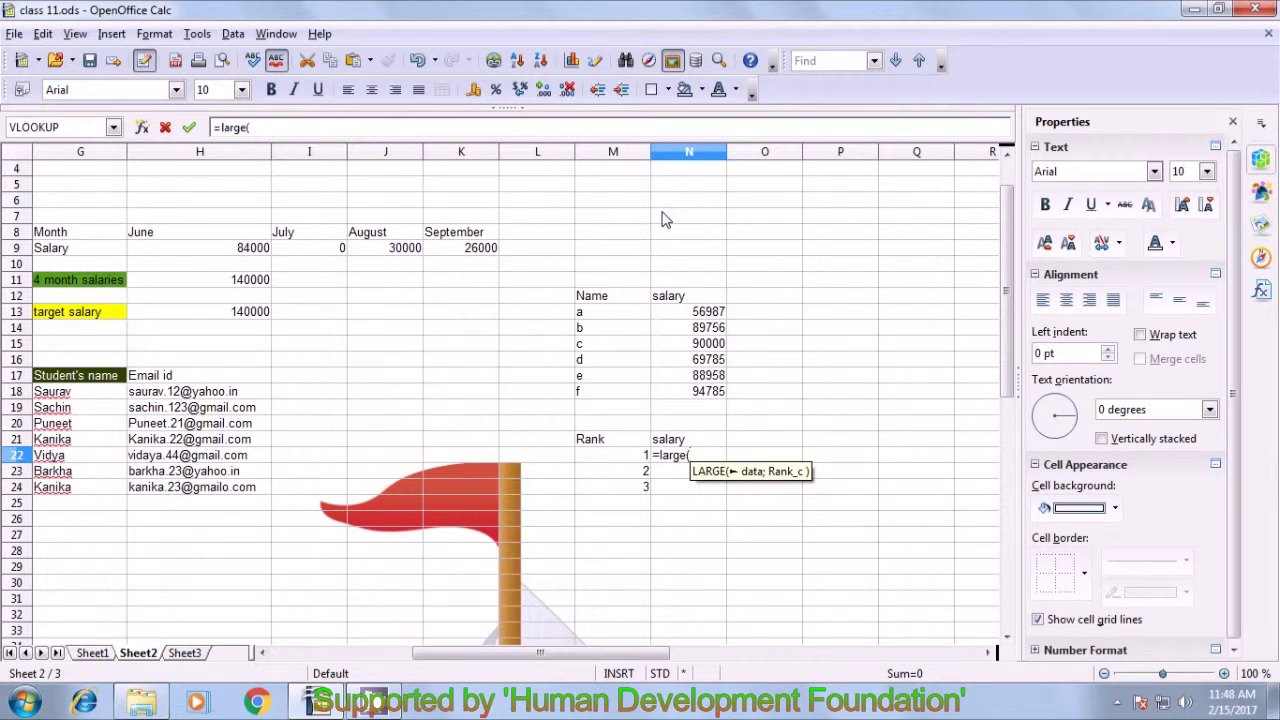
drag(700, 313, 702, 395)
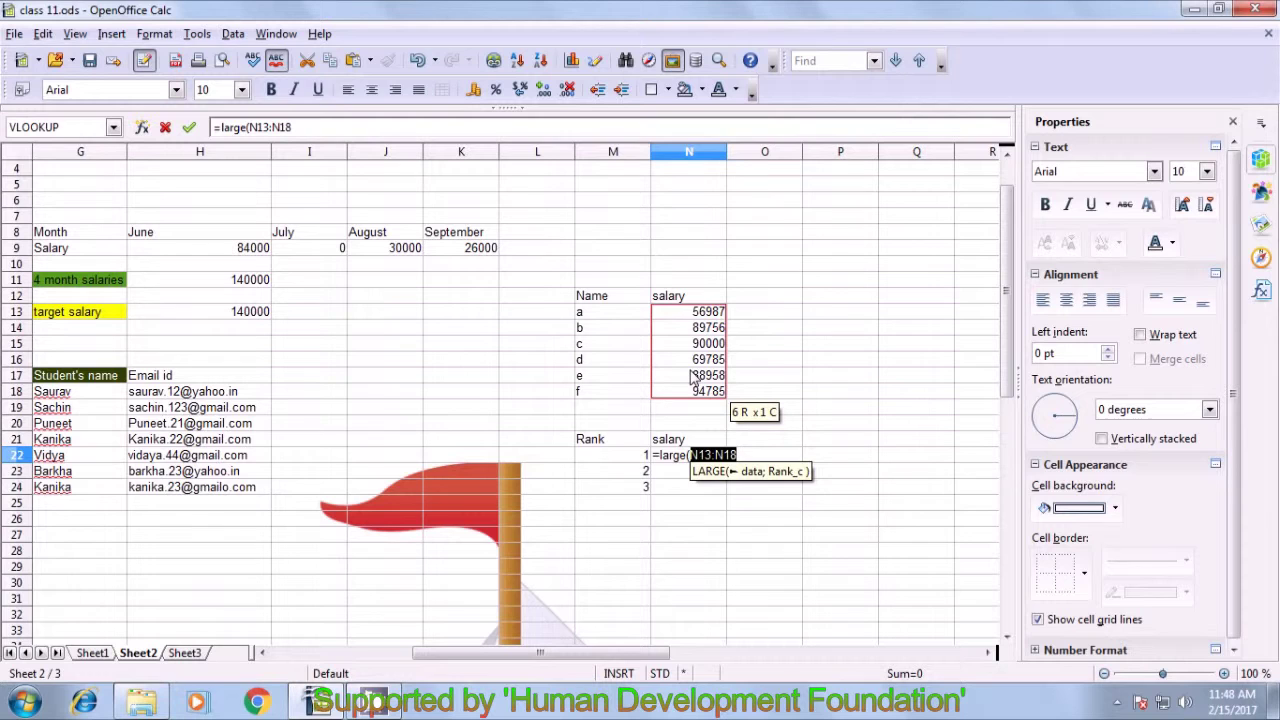
text(;)
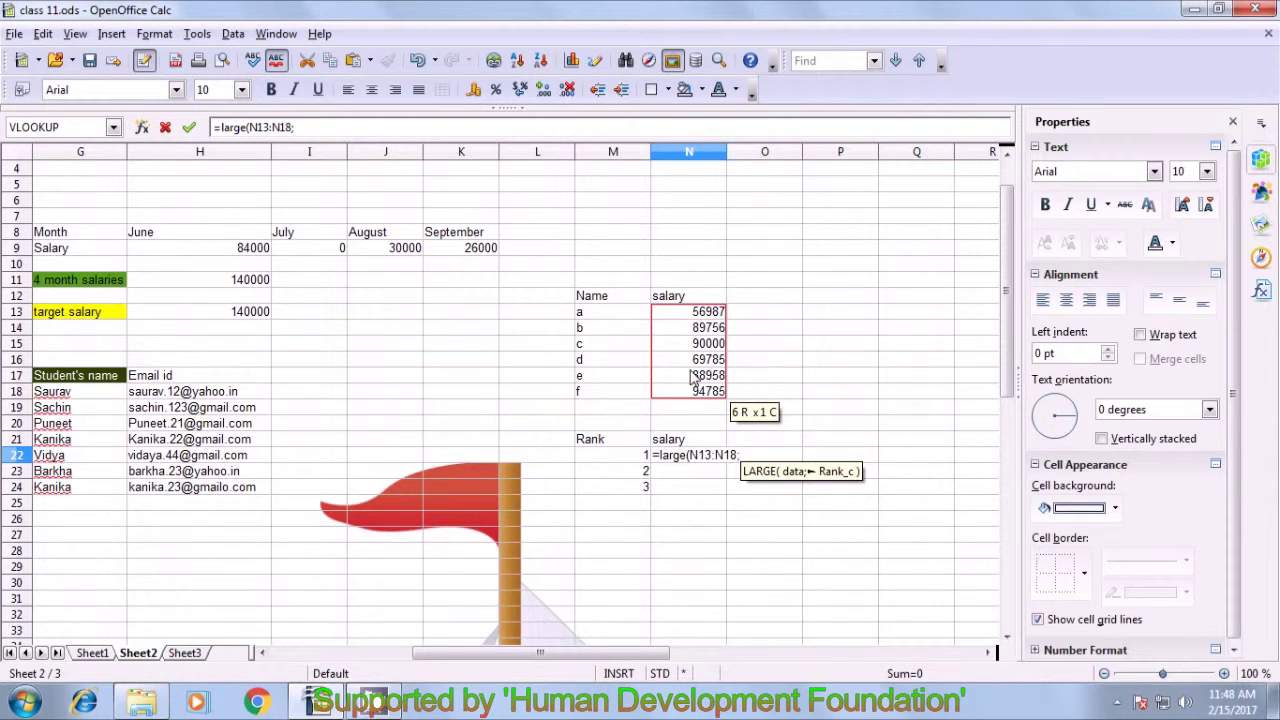
text(1)
key(BackSpace)
click(617, 462)
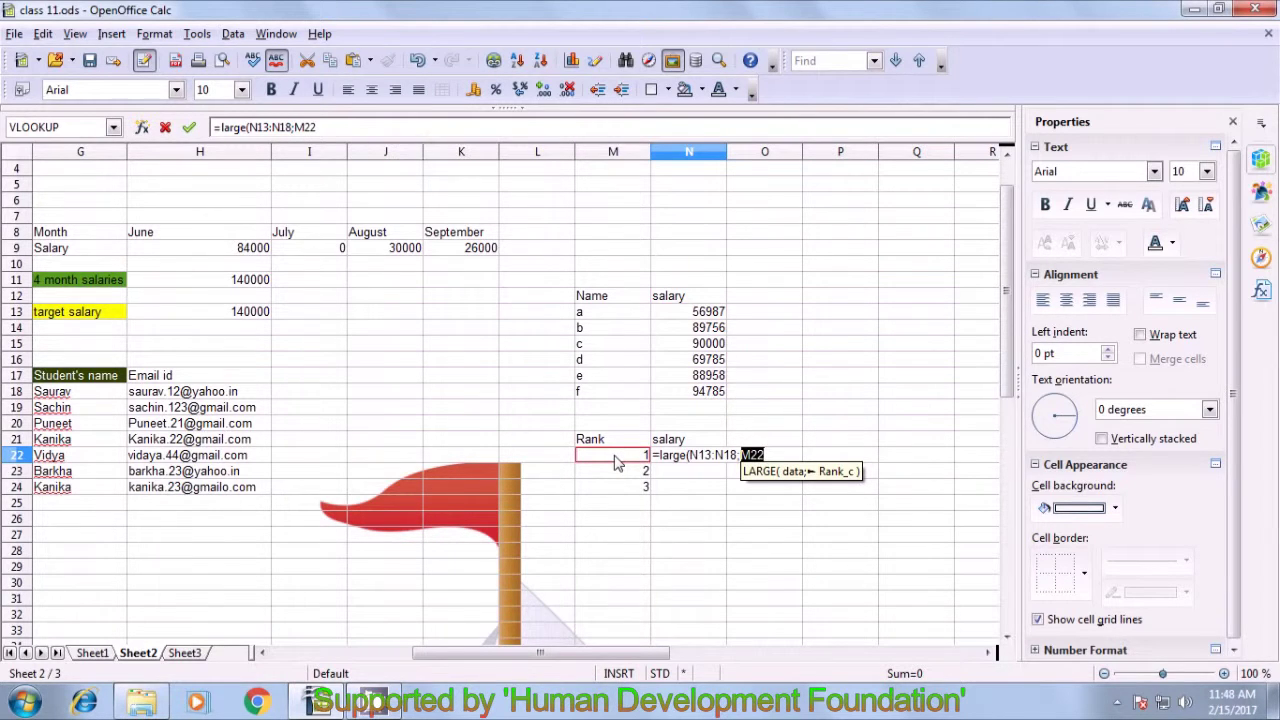
text())
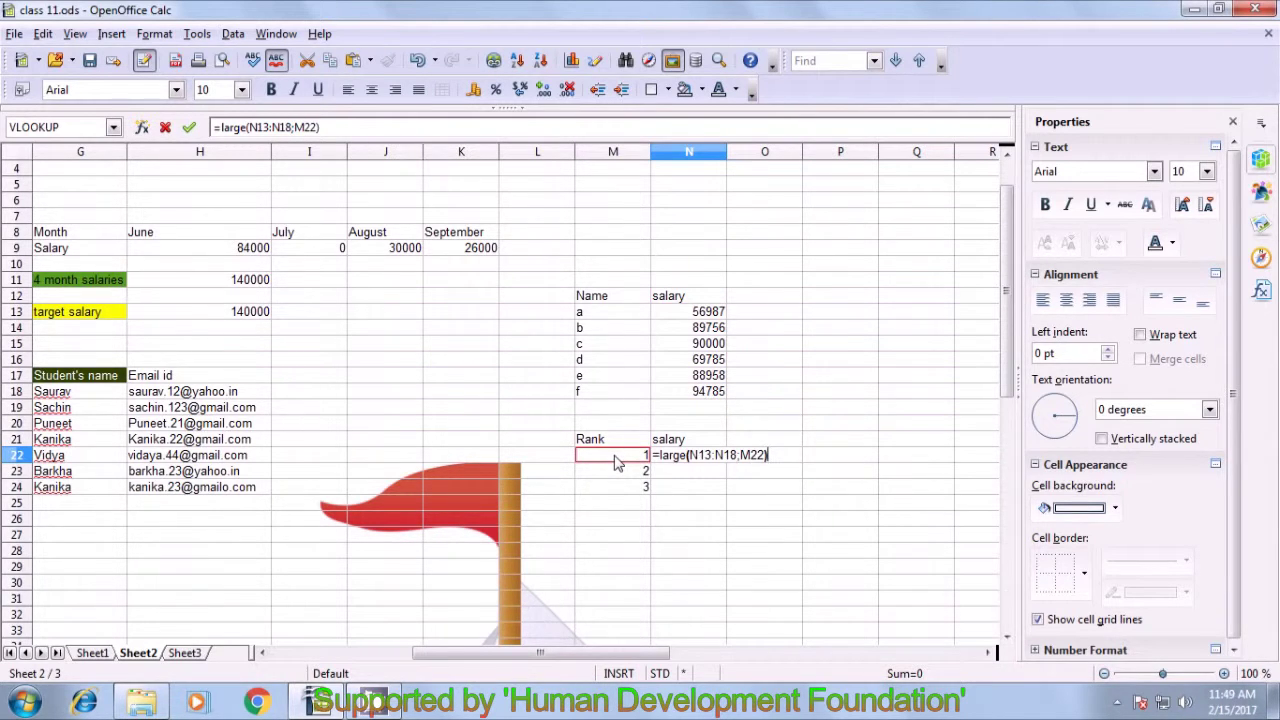
key(Return)
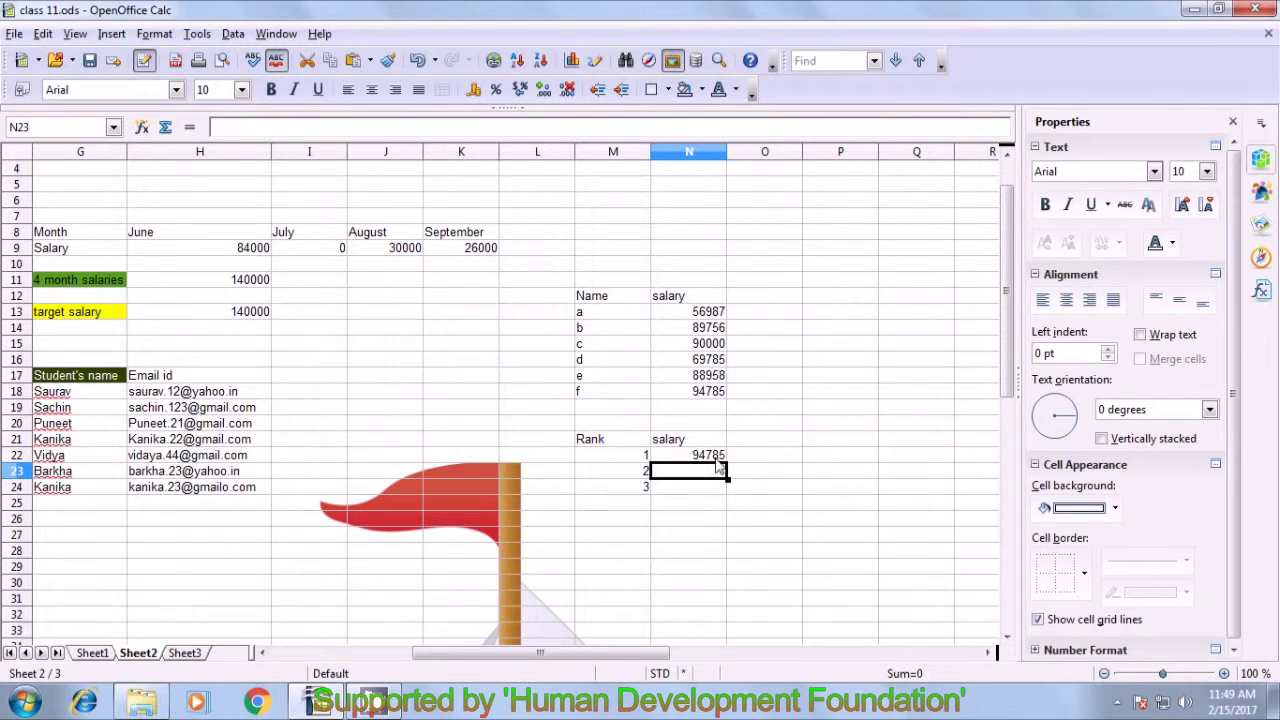
- Verify the top salary matches f's 94785 and review ranks 2 and 3
click(686, 455)
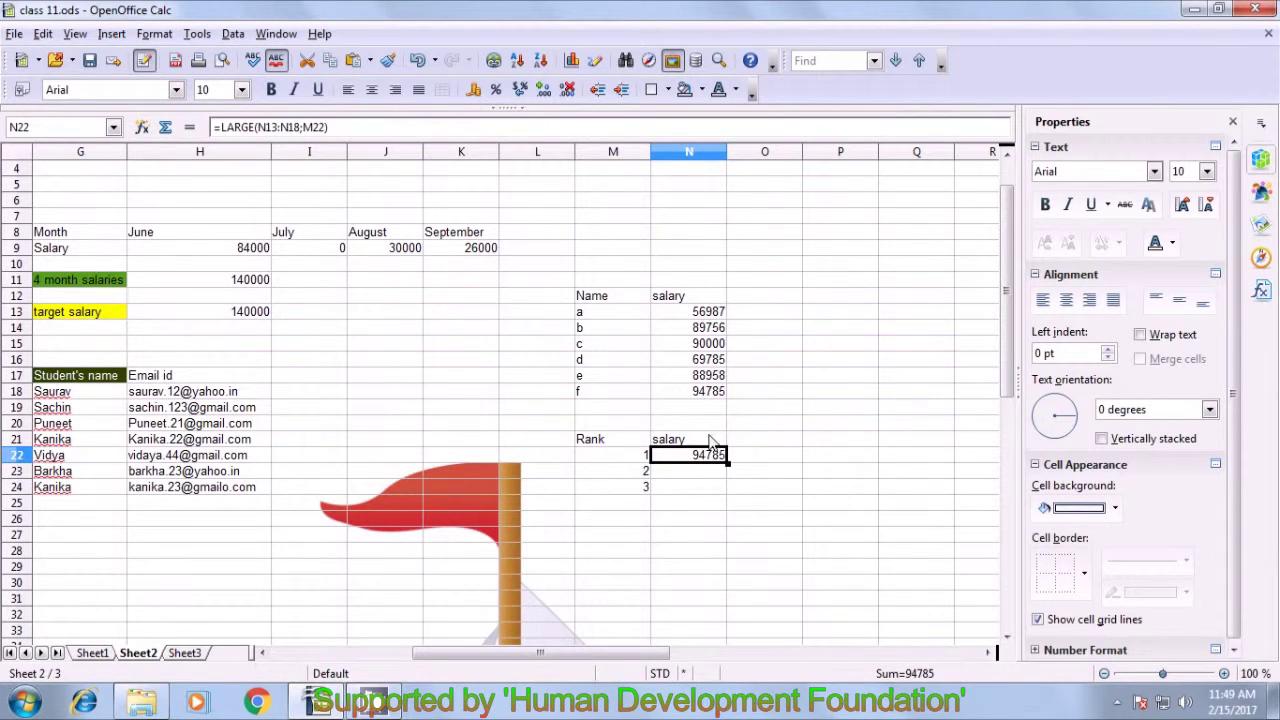
click(713, 396)
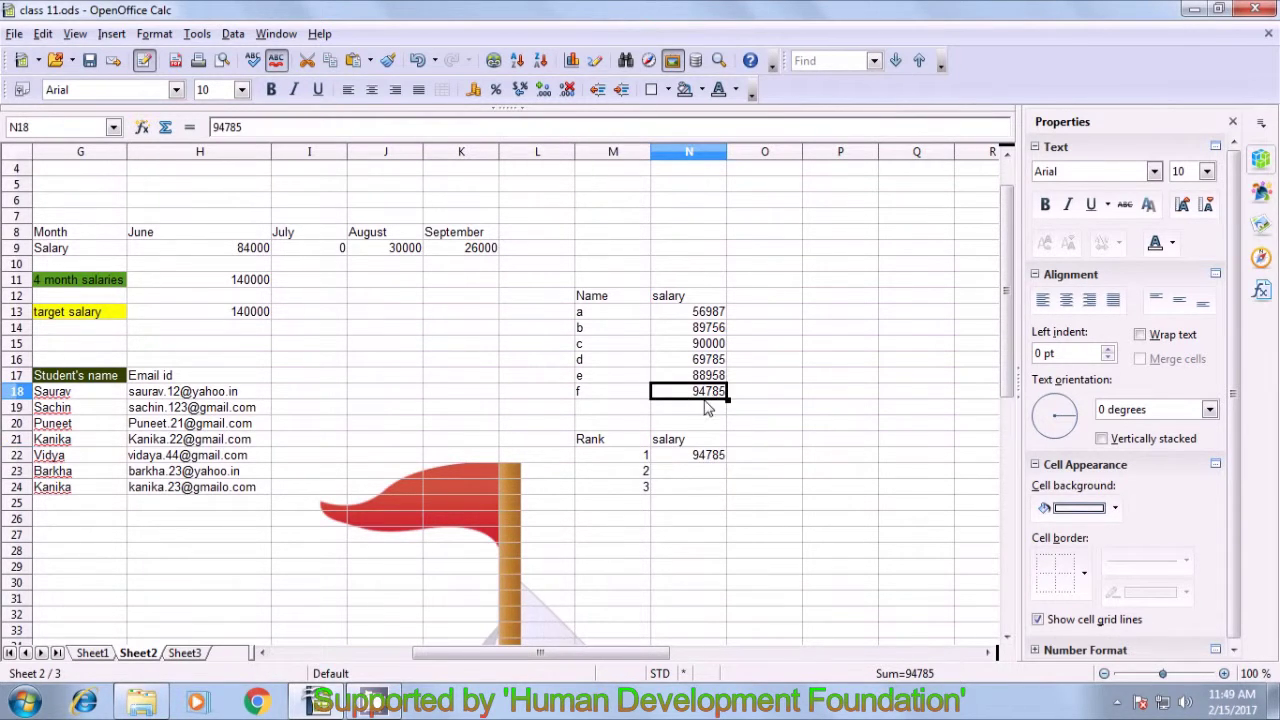
click(700, 458)
click(640, 471)
click(640, 487)
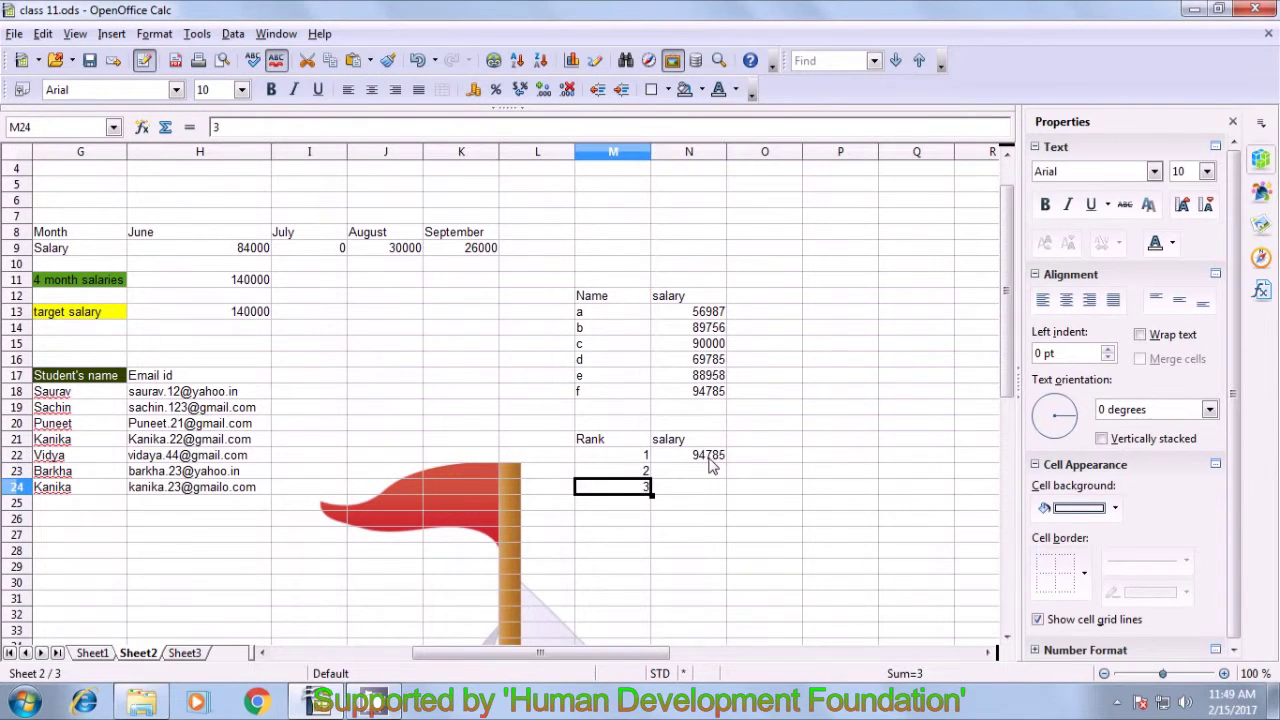
- Fill the LARGE formula down to N24, giving 90000 and 88958, and check each formula
click(712, 460)
drag(727, 463, 730, 497)
click(794, 490)
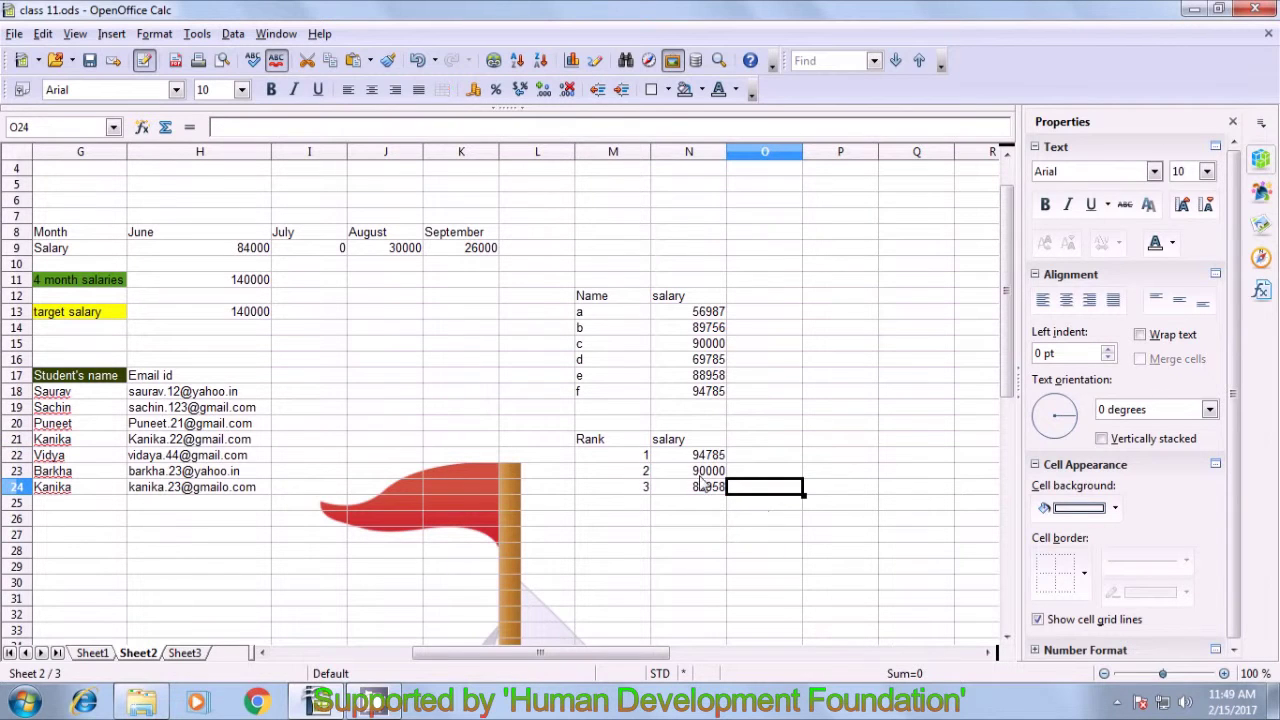
click(705, 457)
click(705, 474)
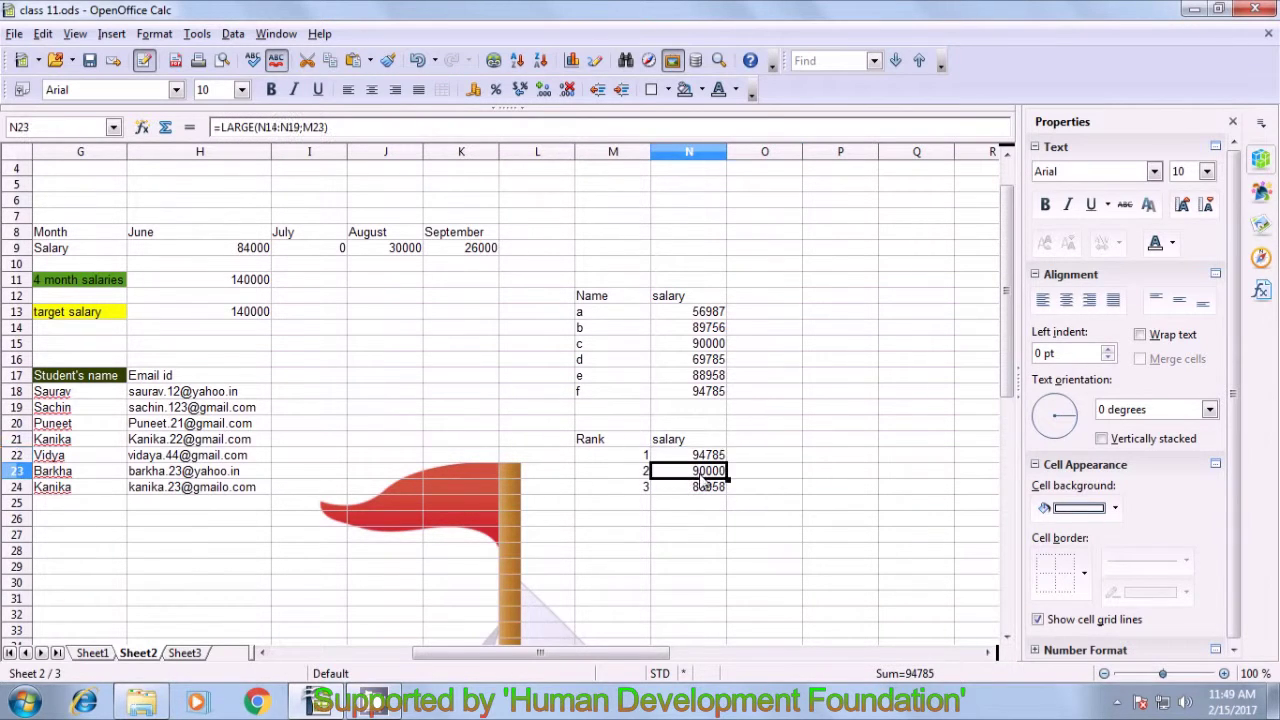
click(692, 485)
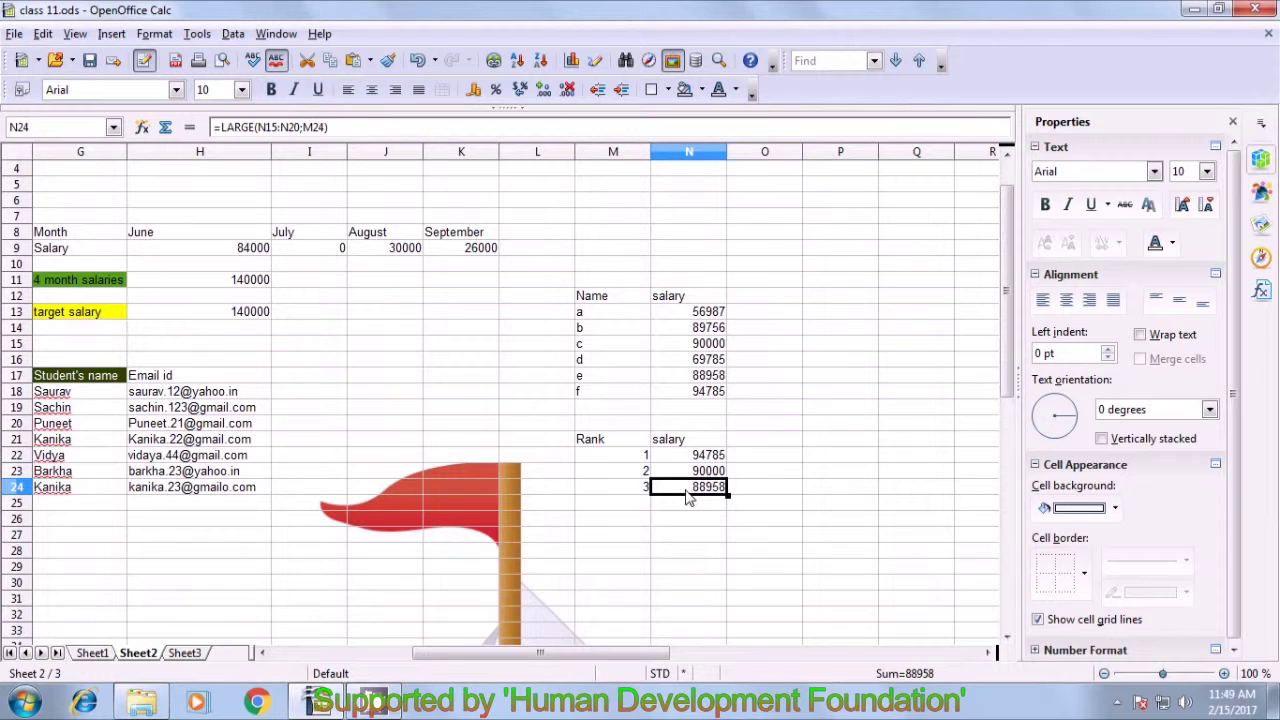
click(784, 443)
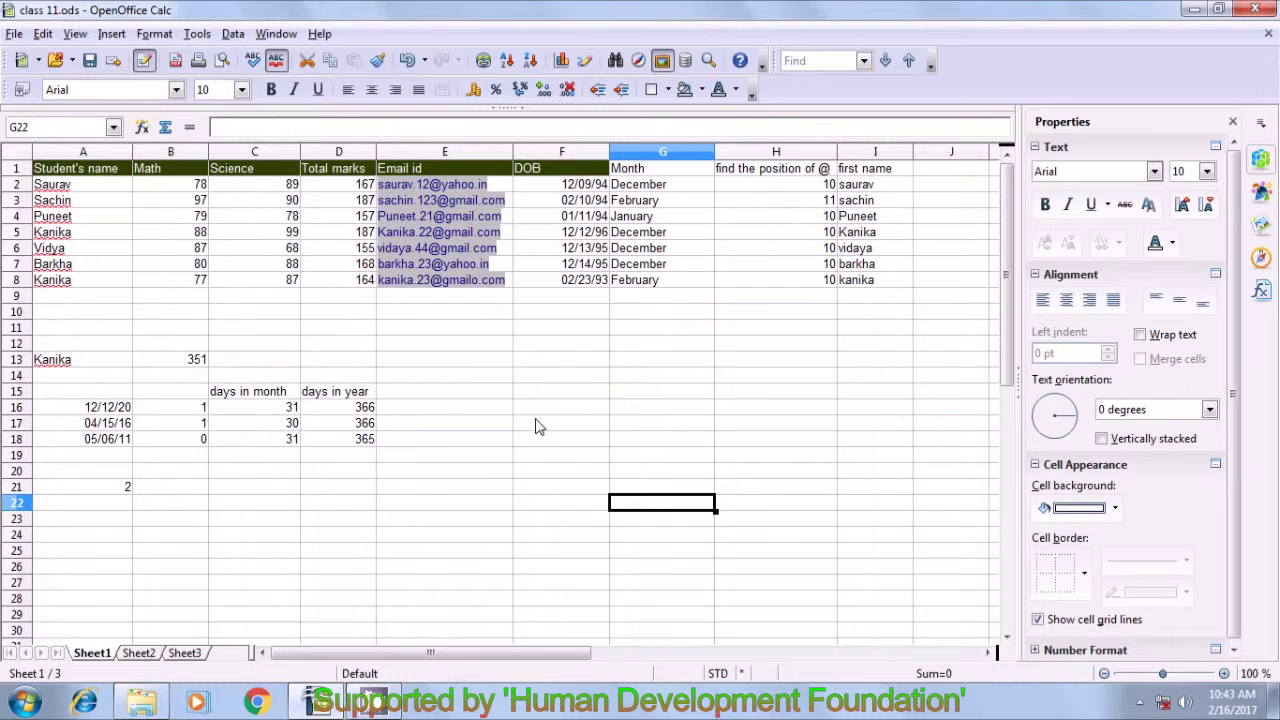
- Return to Sheet1 with the student records and the COUNTIF result in A21
click(537, 425)
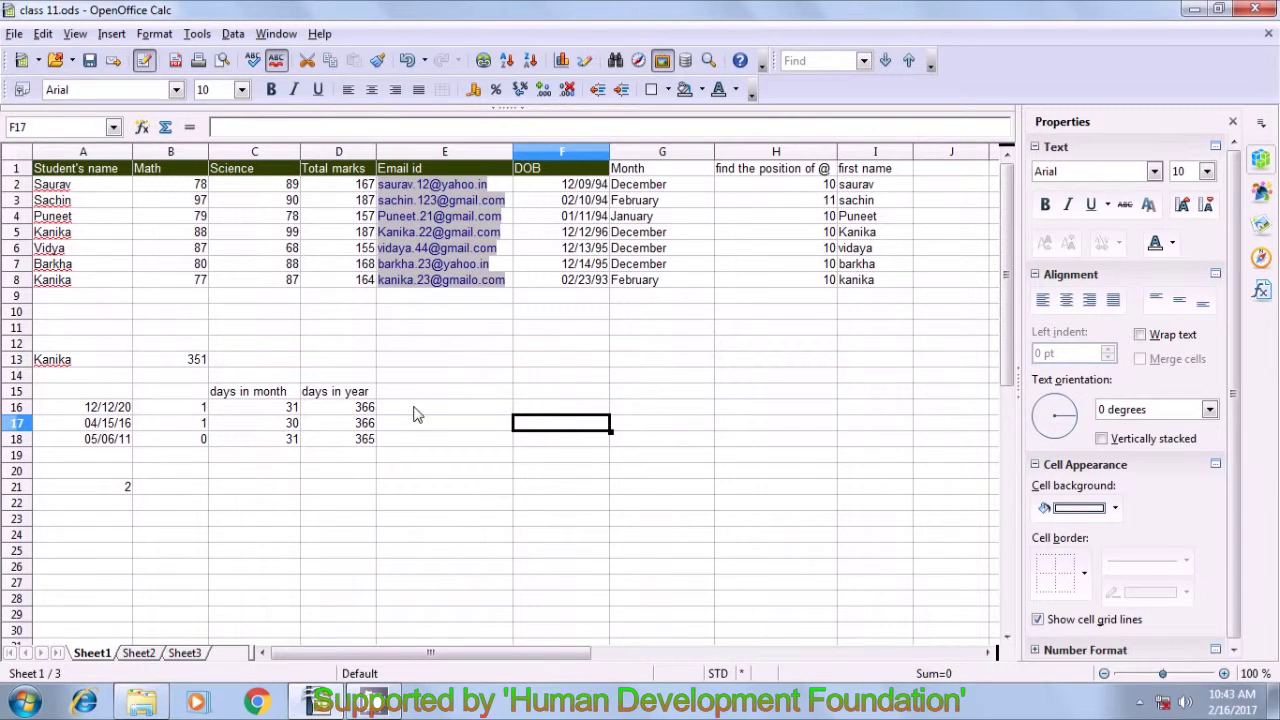
click(50, 186)
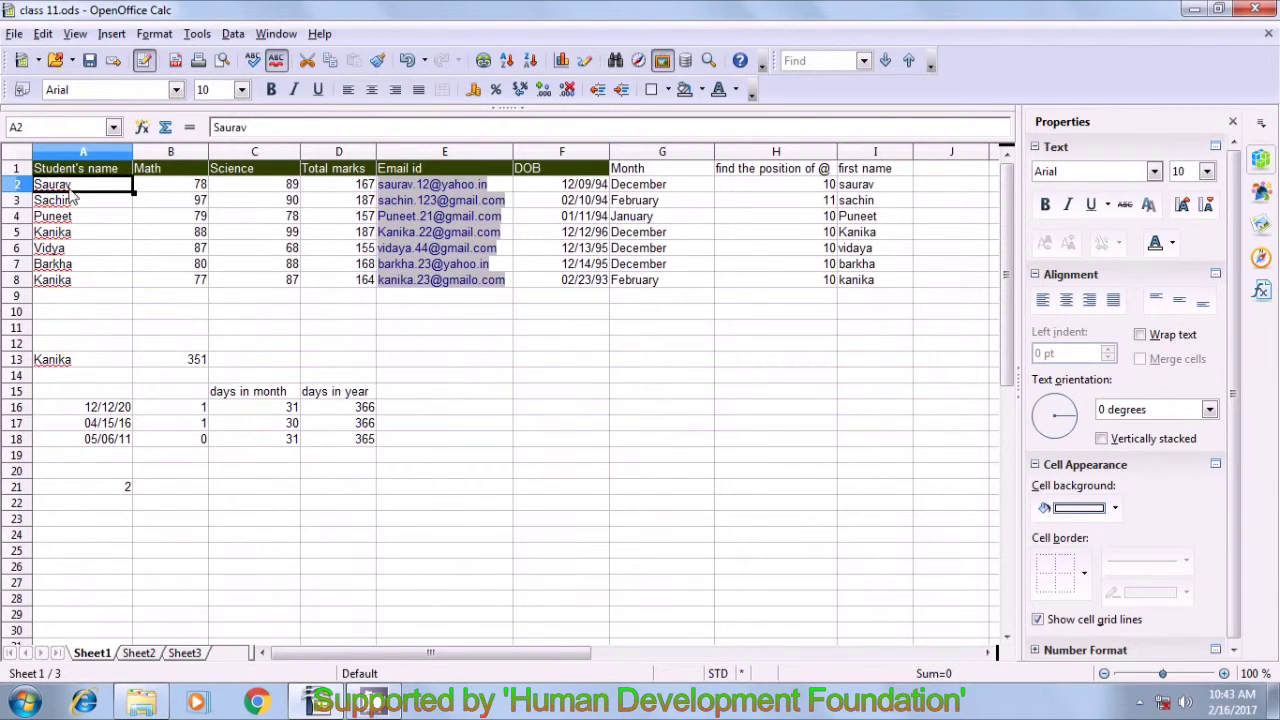
click(575, 432)
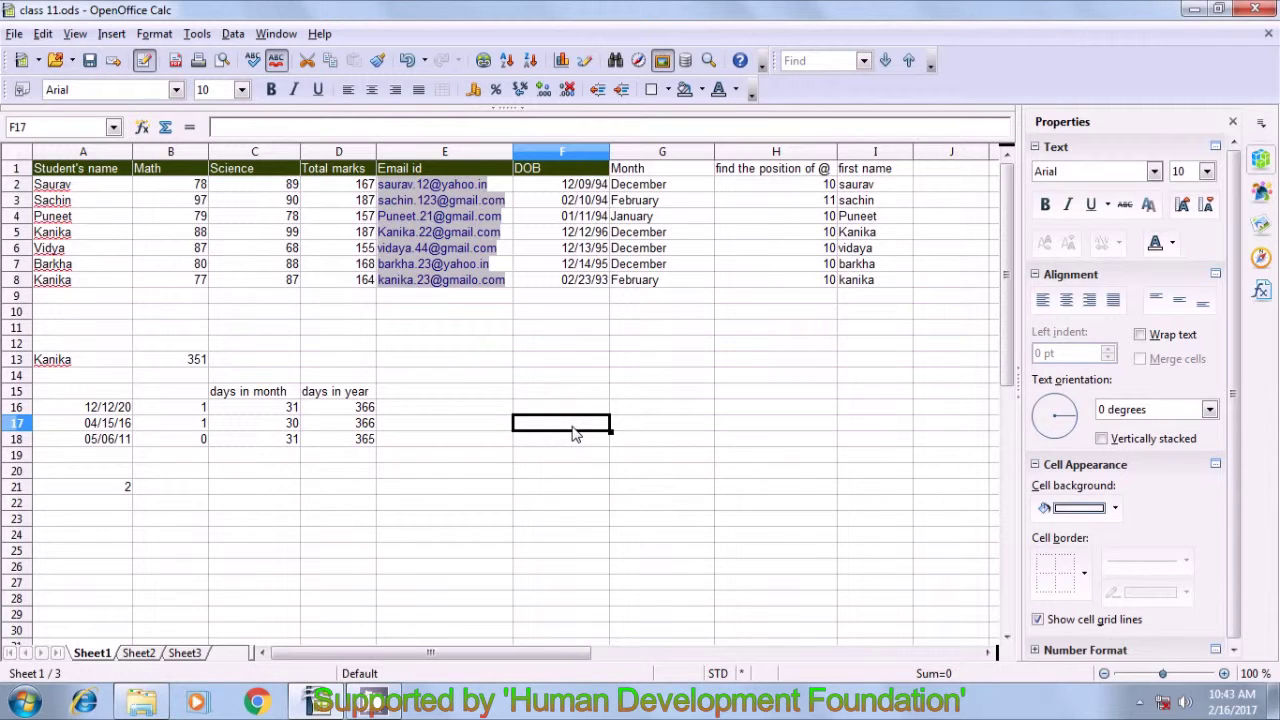
- In F17 enter =INDIRECT(ADDRESS(ROW(A2);COLUMN(A2);4)), referencing A2, so it returns Saurav
text(=indirec)
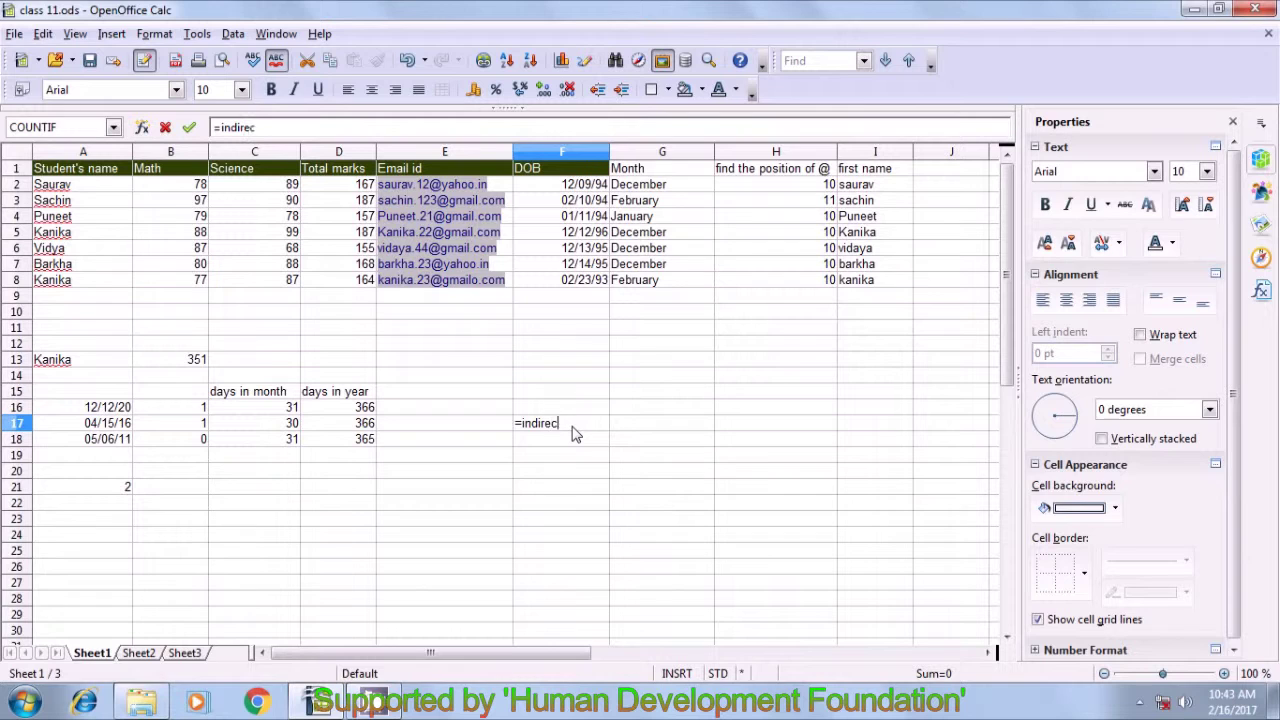
text(t()
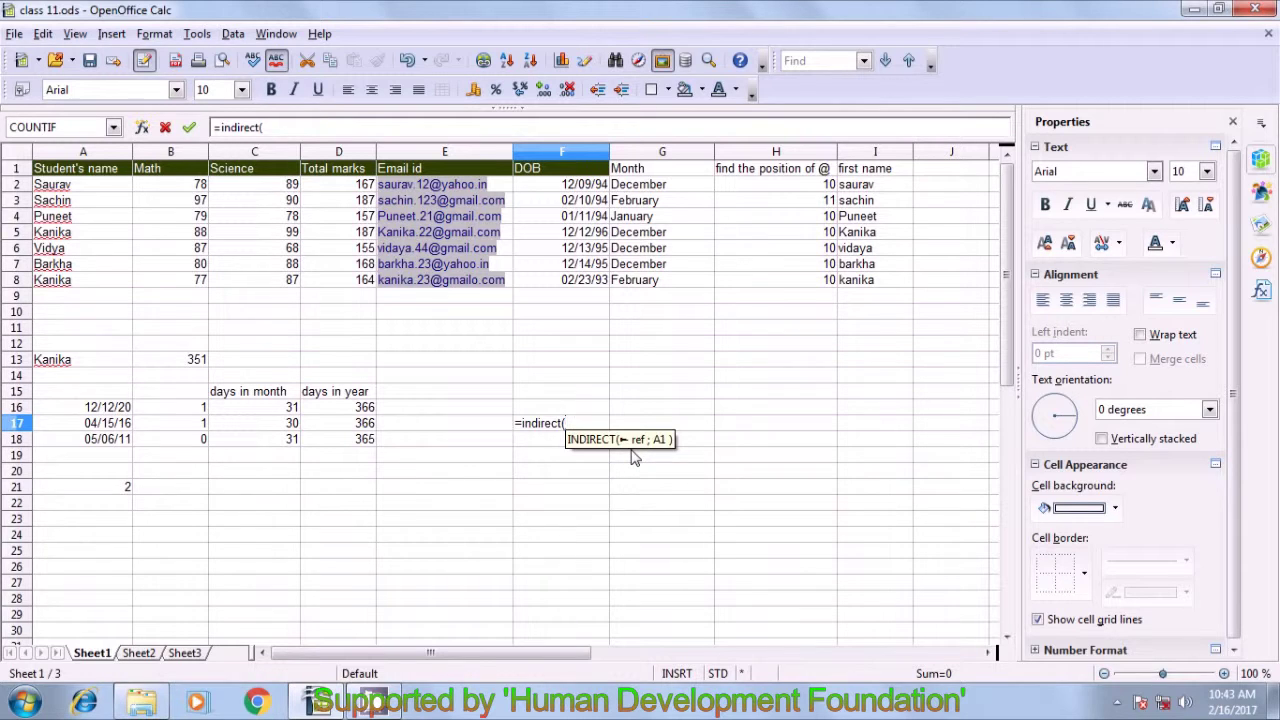
text(ad)
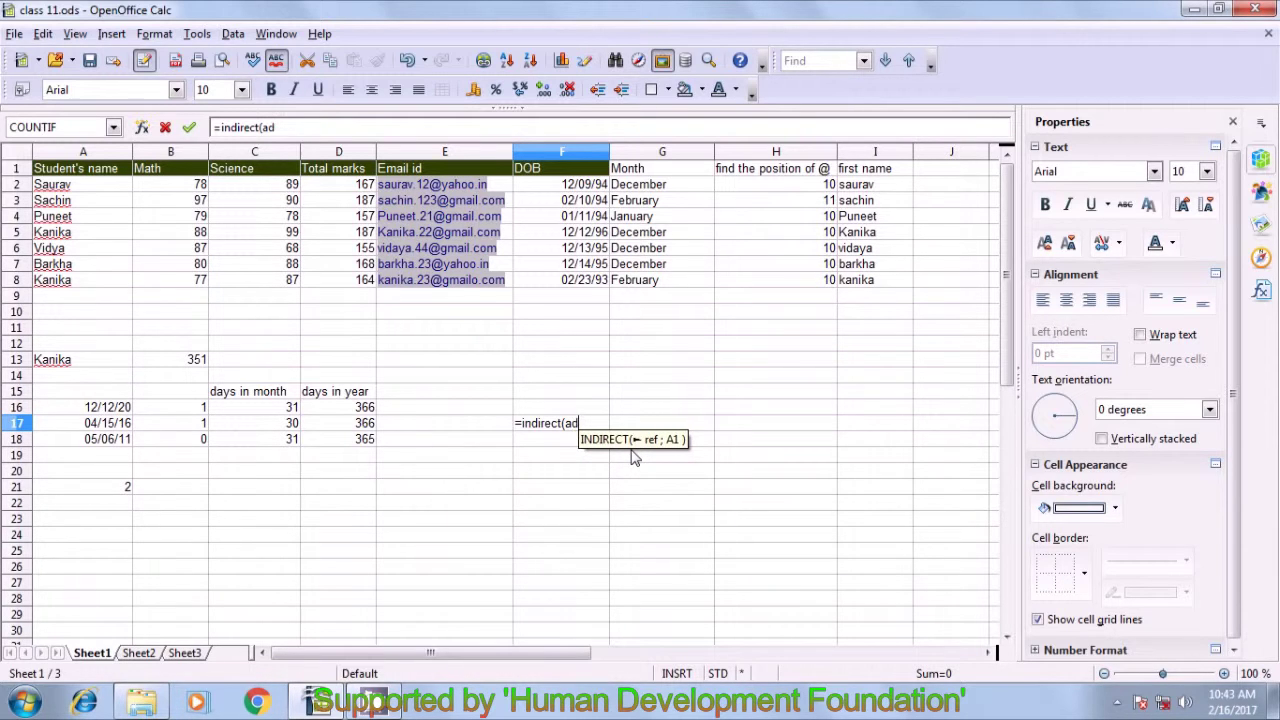
text(dress)
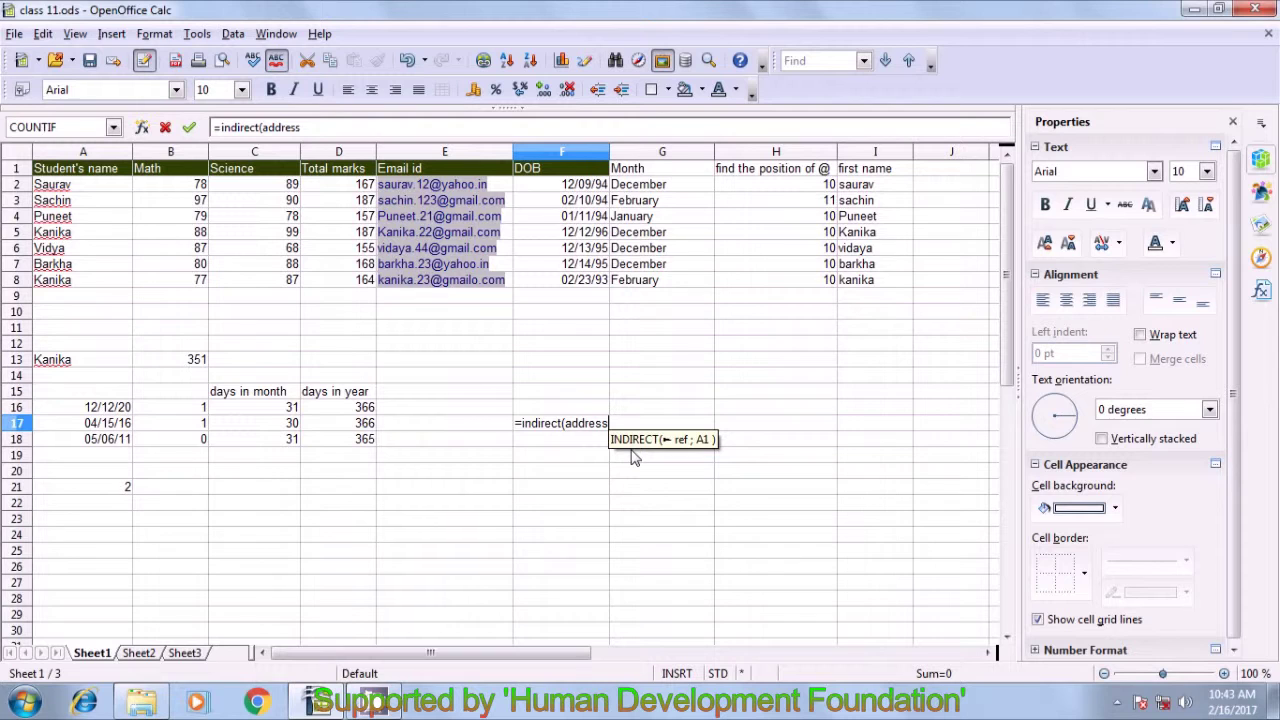
text(()
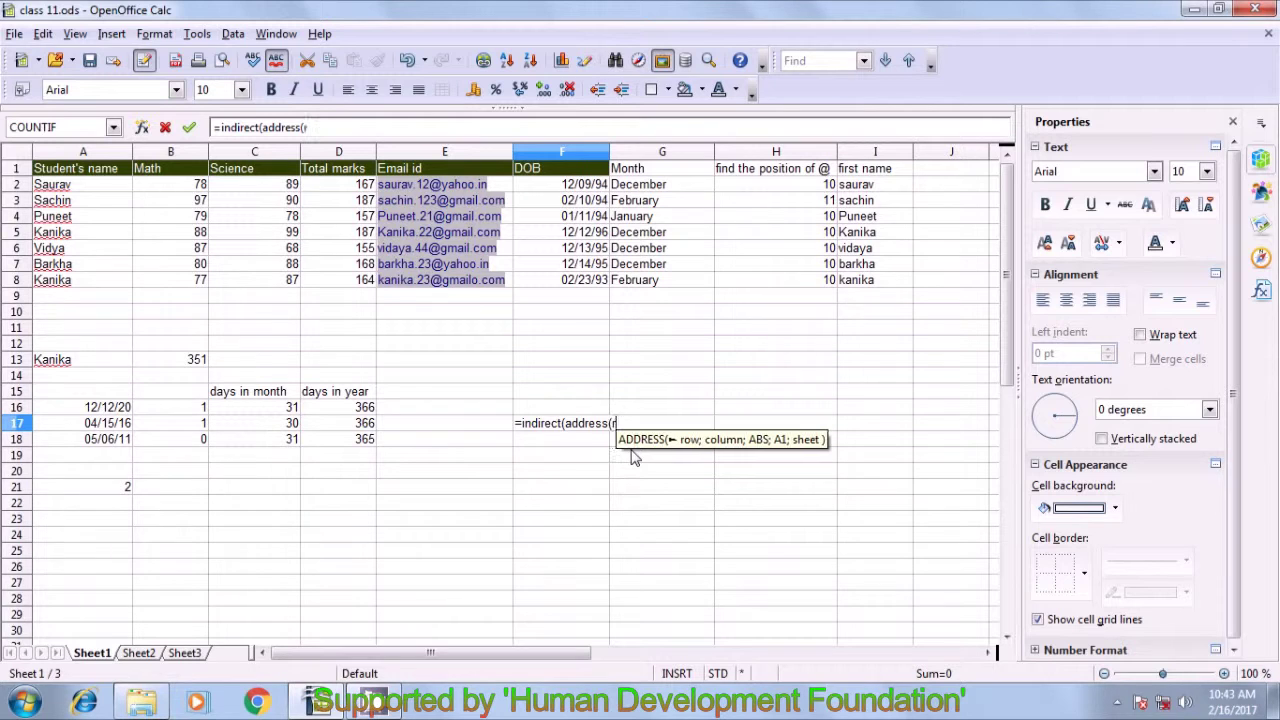
text(row)
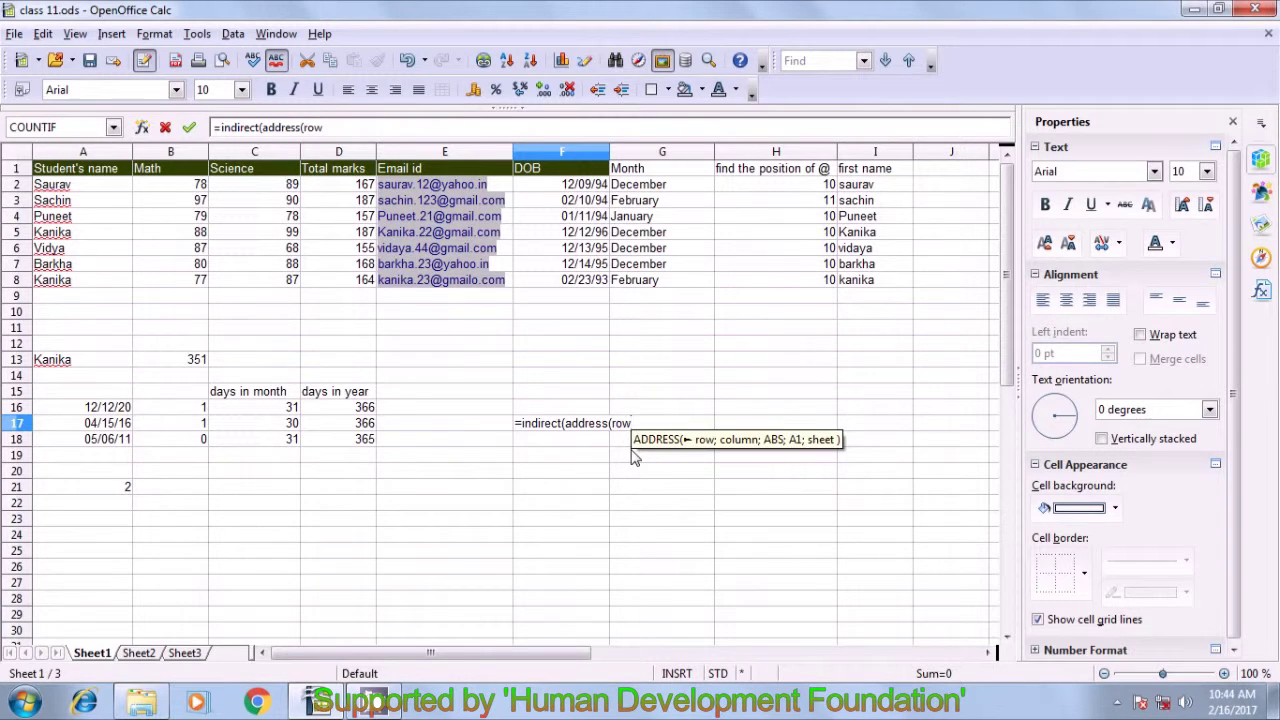
text())
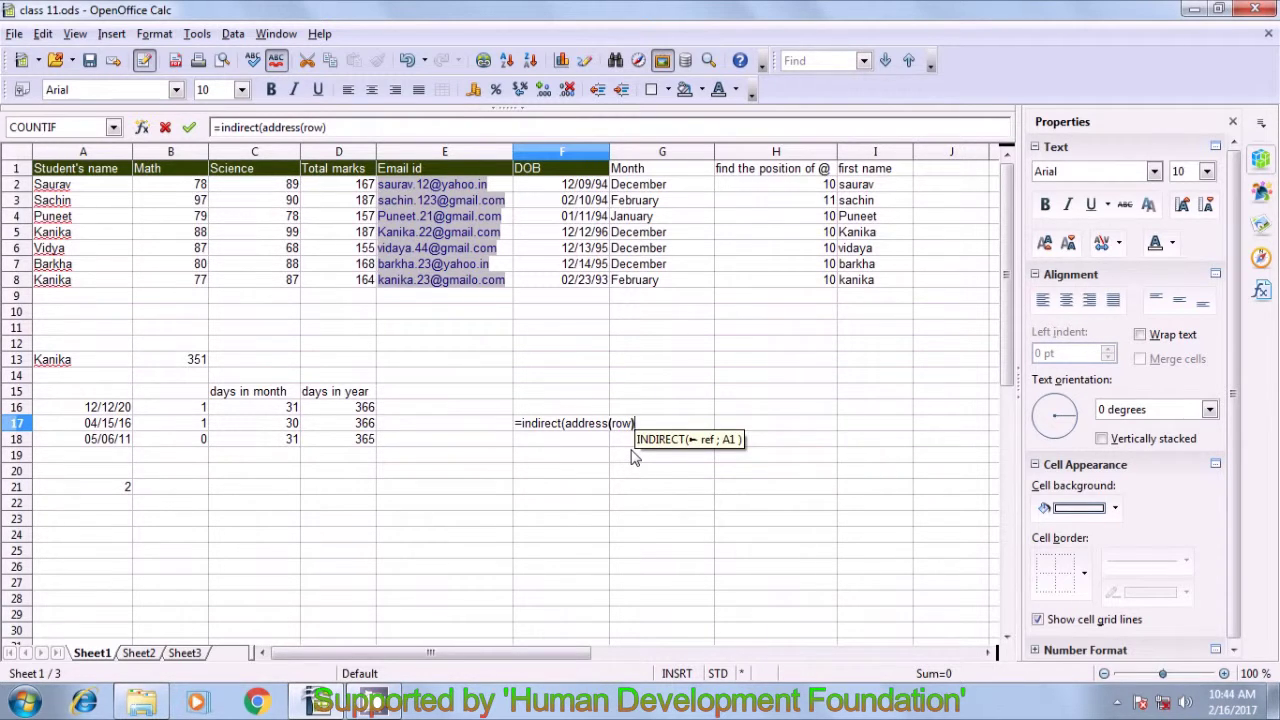
key(BackSpace)
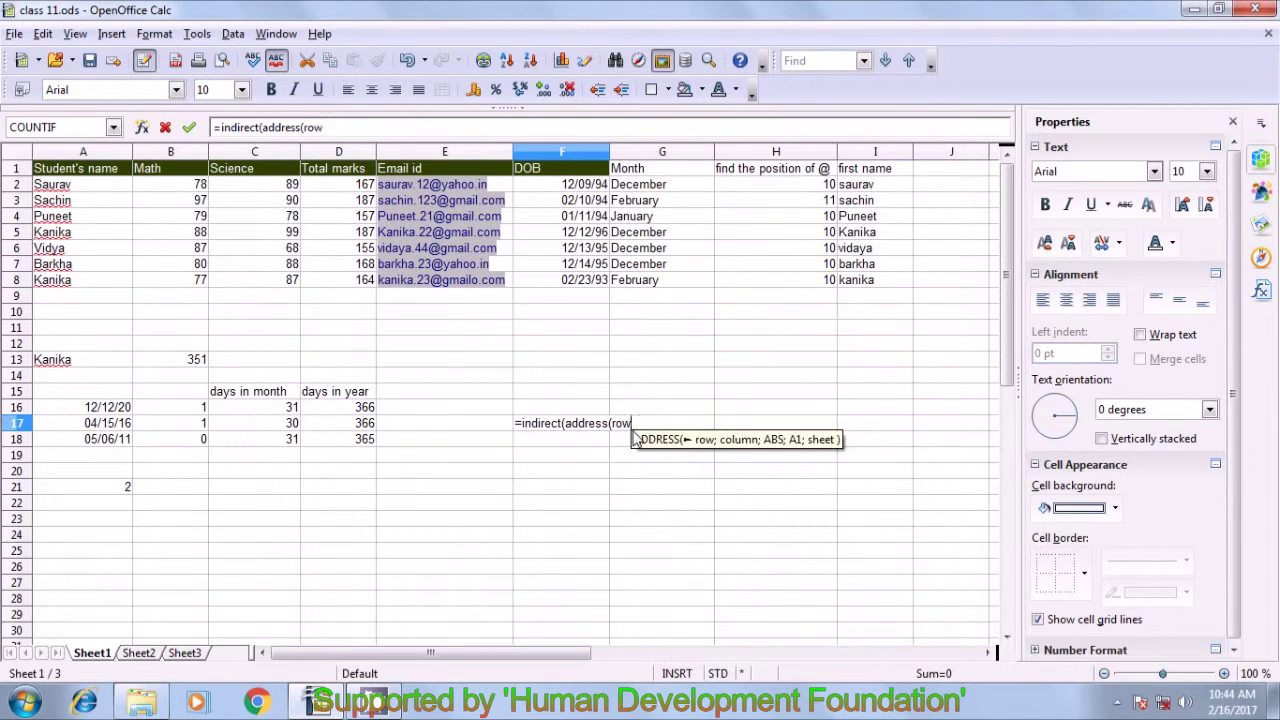
text(()
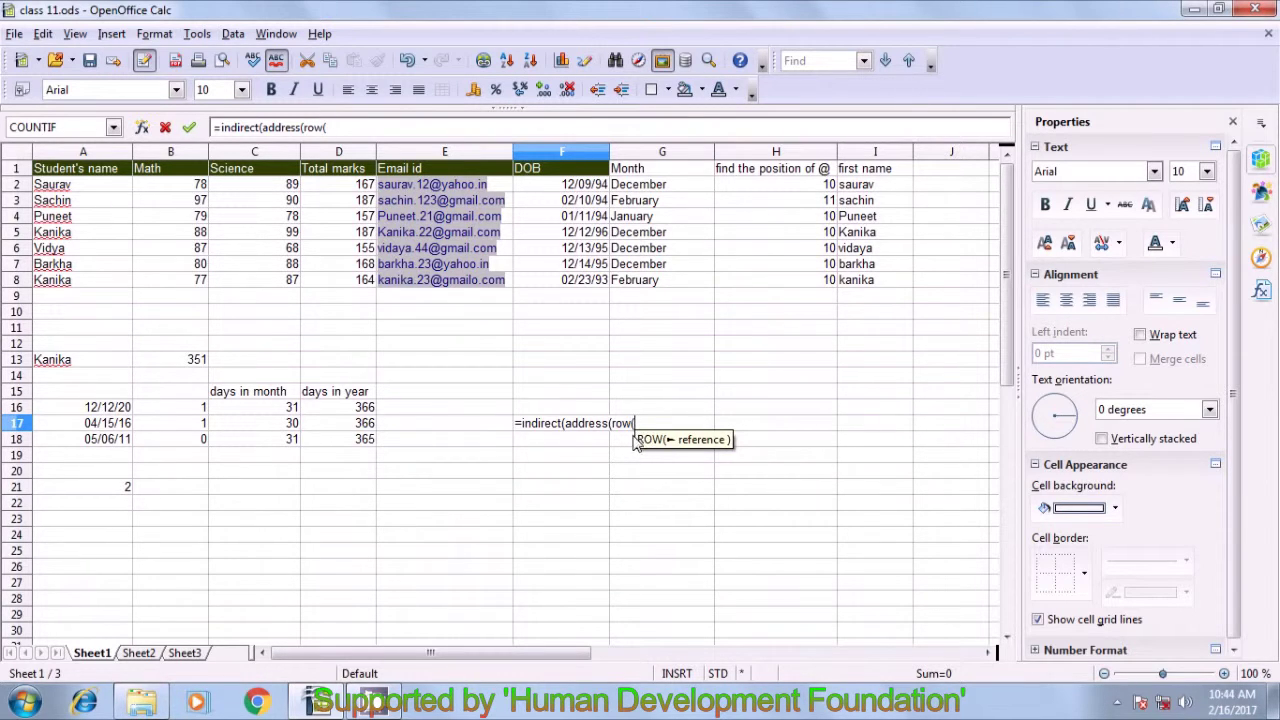
click(66, 190)
text();co)
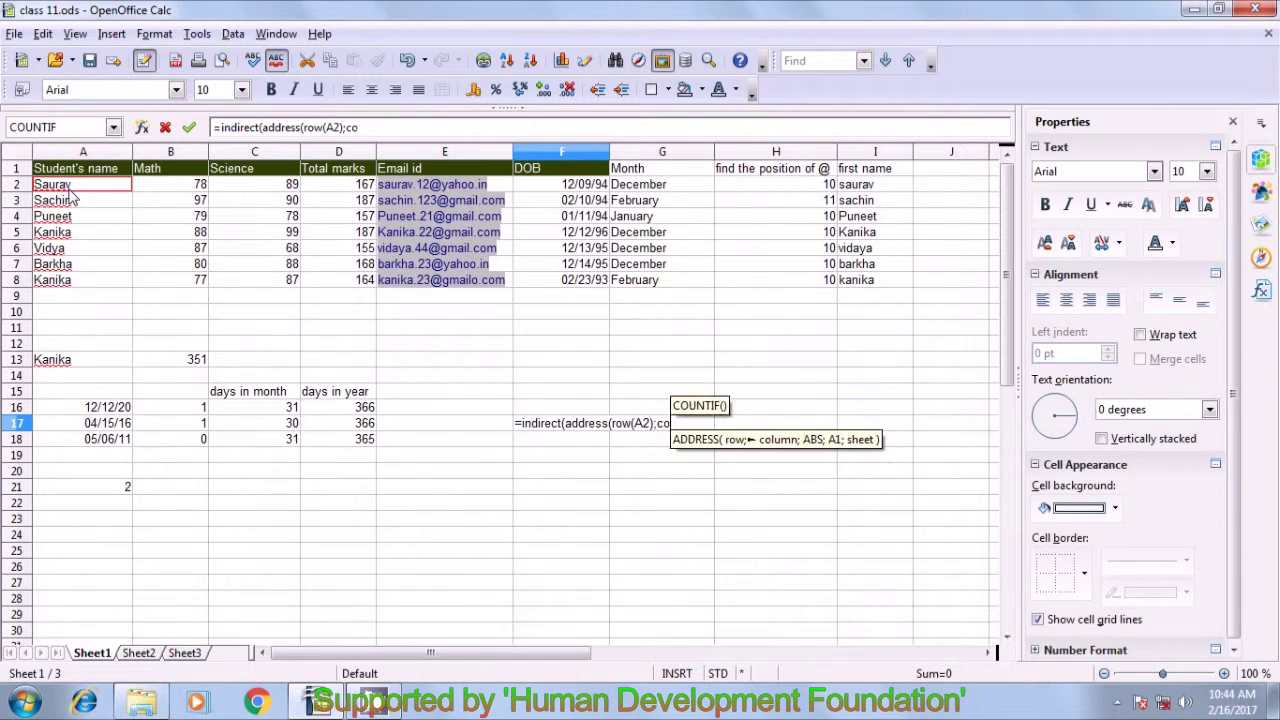
text(lumn)
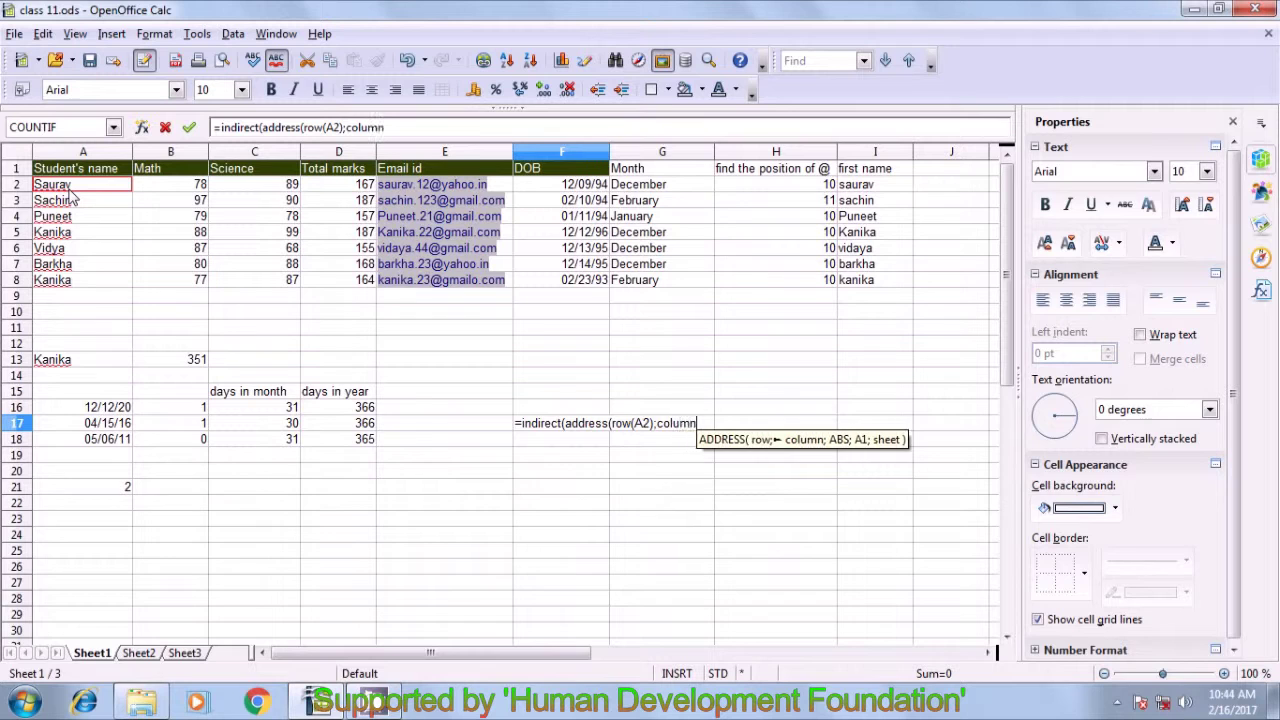
text(()
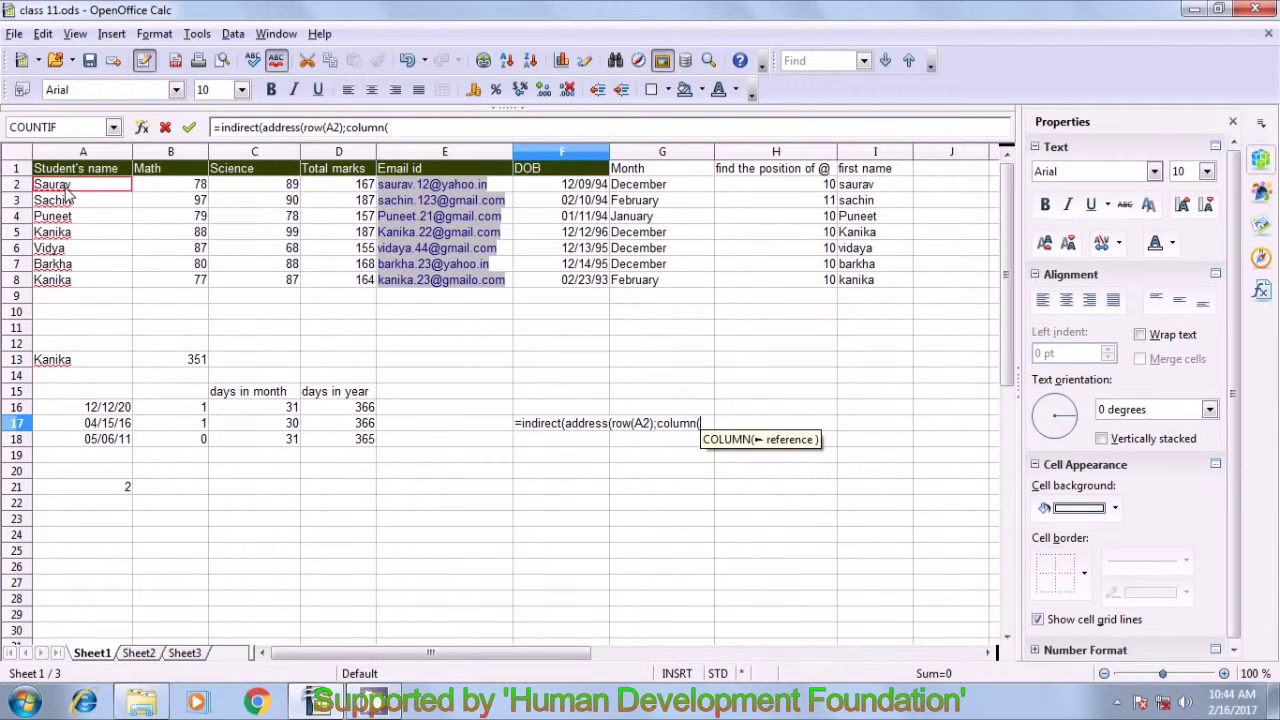
click(67, 190)
text())
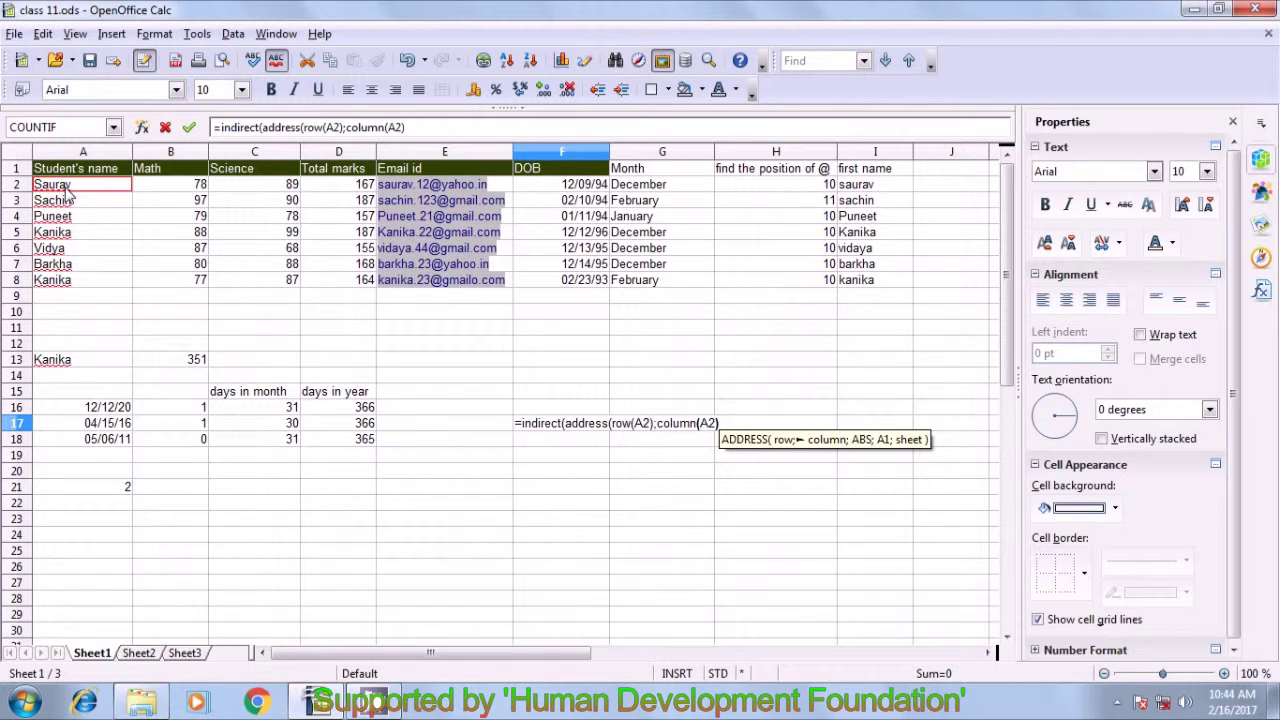
text(;)
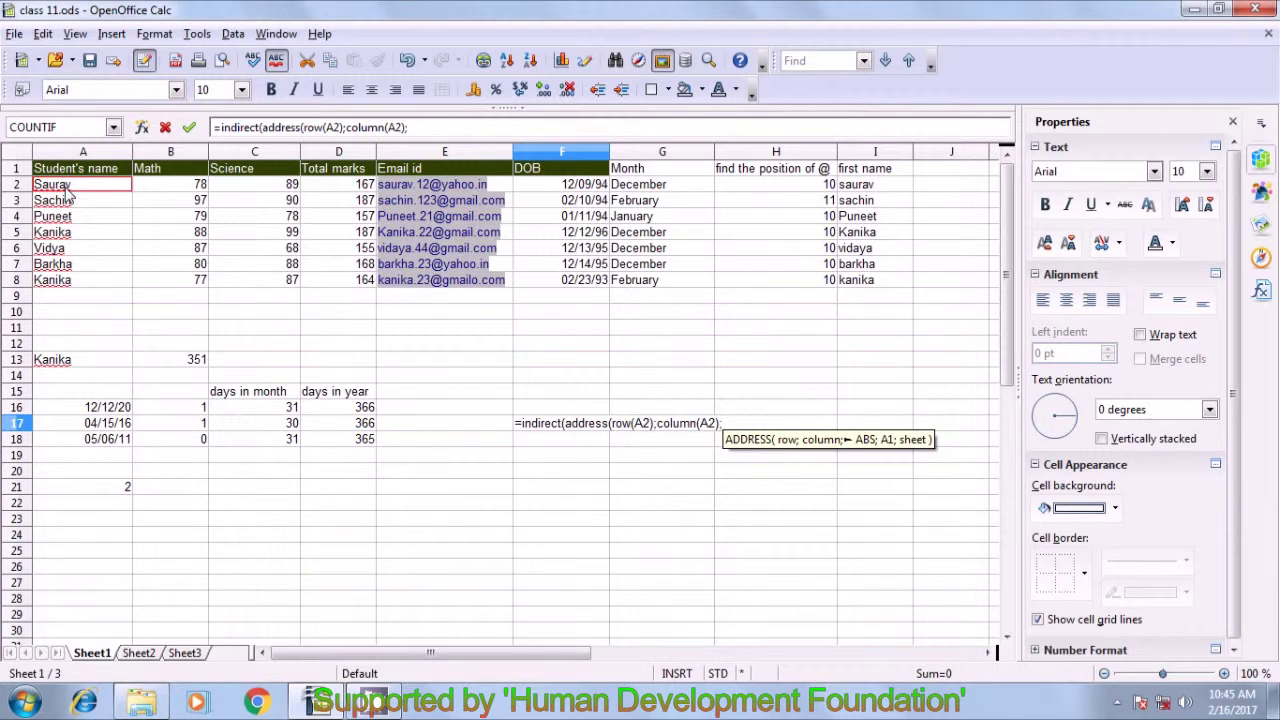
text(4)
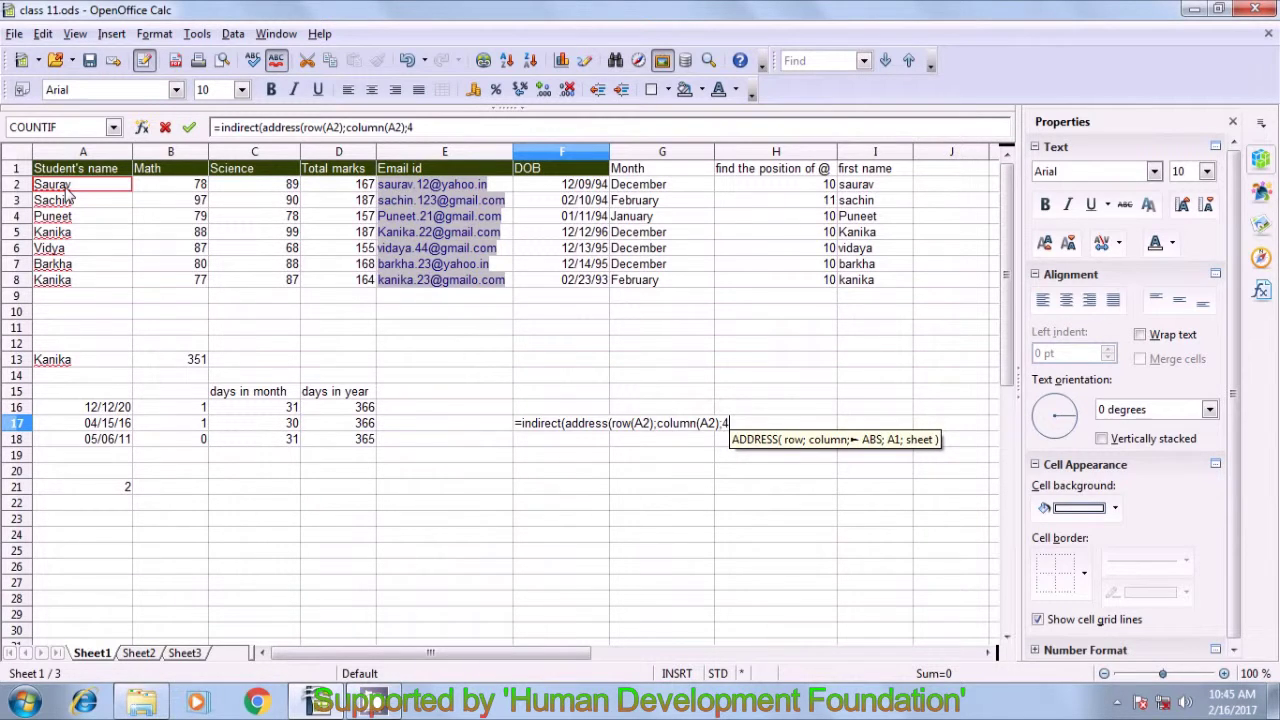
text())
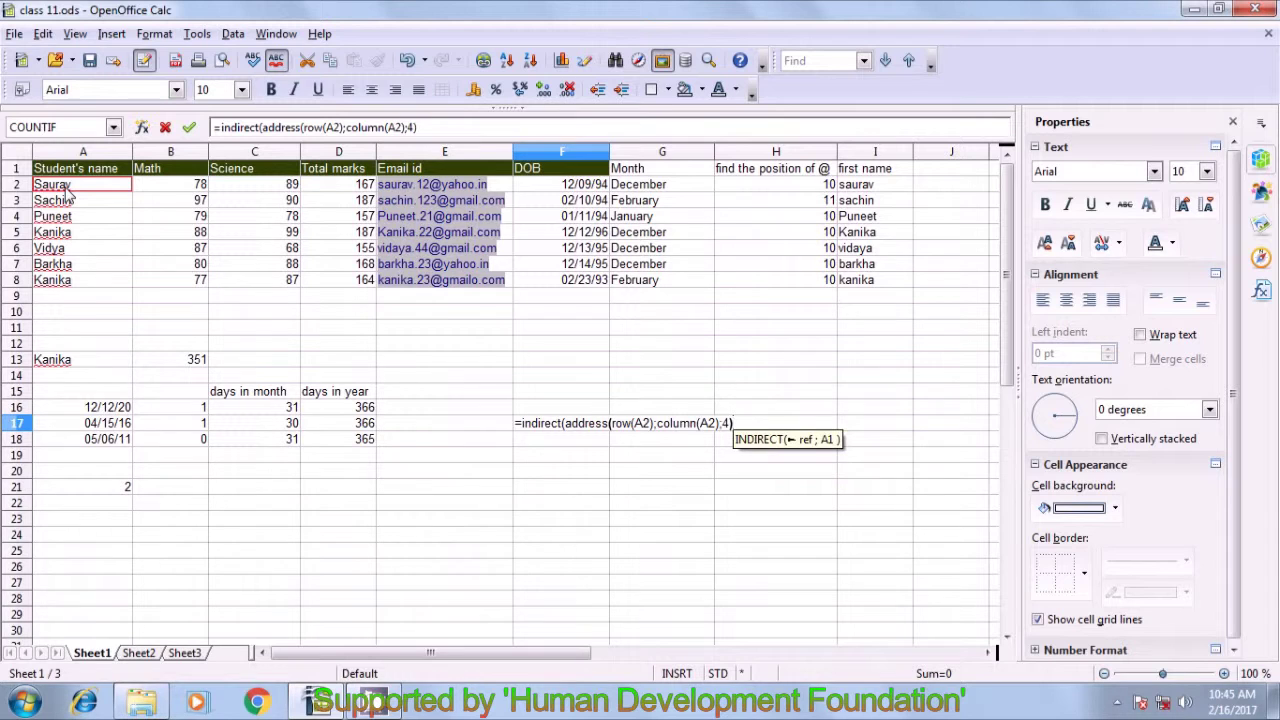
key(Return)
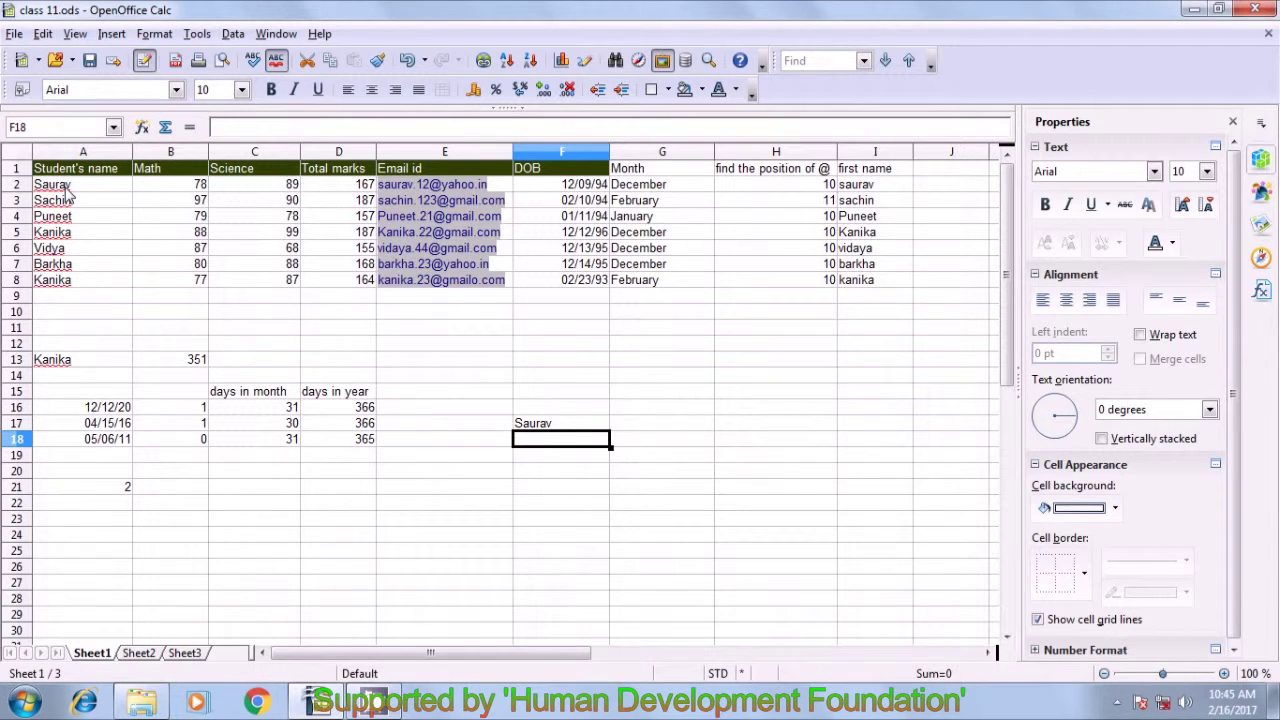
- Compare F17's Saurav result with A2, then clear the test formula from F17
click(524, 426)
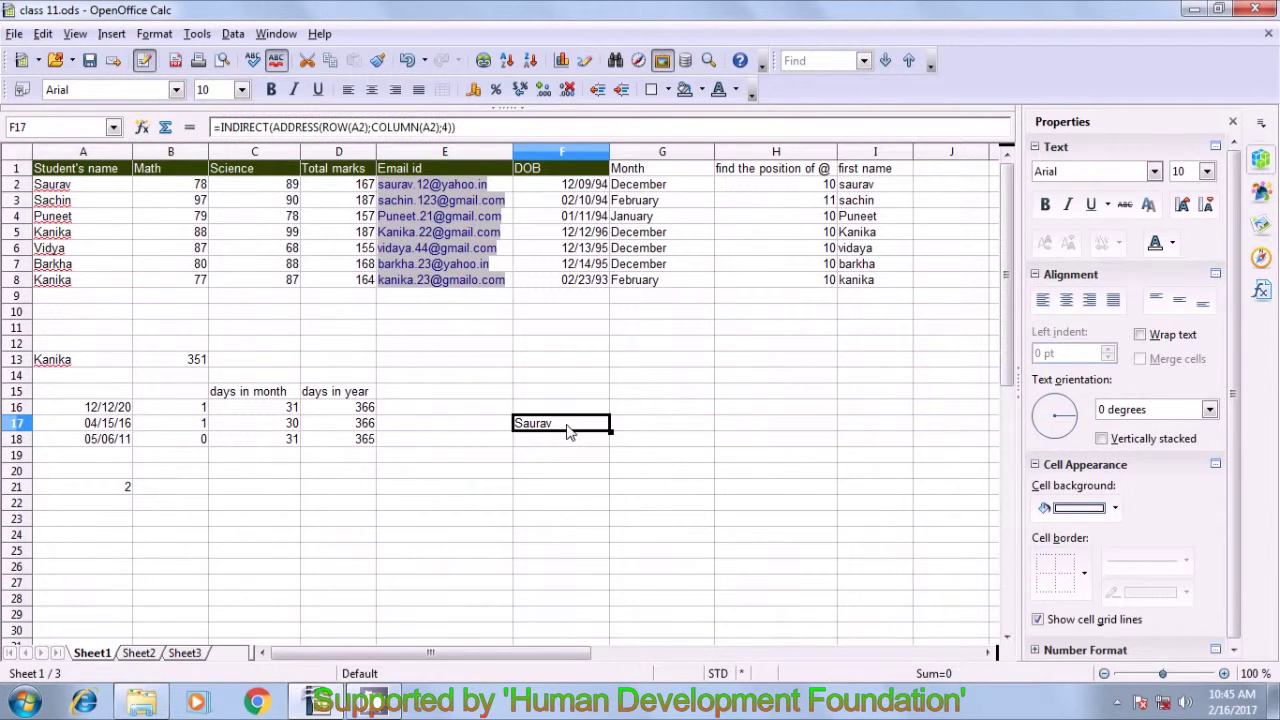
click(70, 190)
click(536, 428)
click(658, 451)
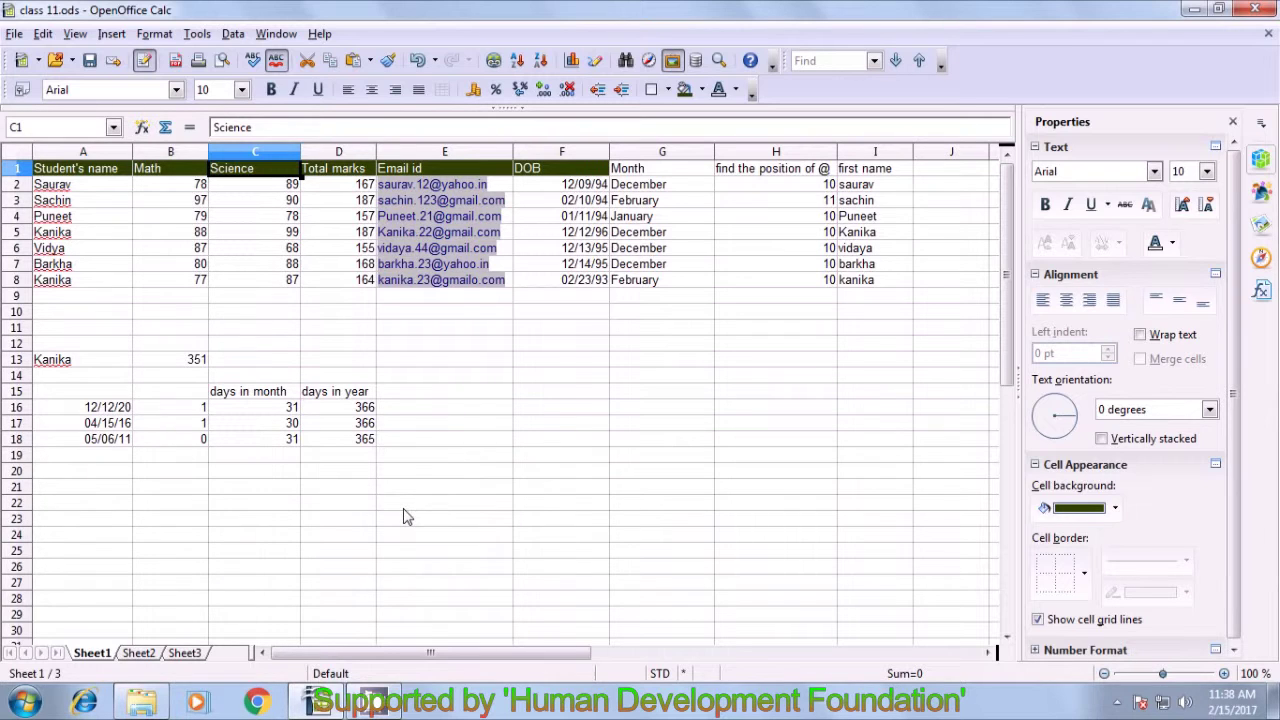
click(108, 171)
- Copy Sheet1's header row A1:I1 and paste it into A1 of Sheet3
drag(108, 171, 872, 172)
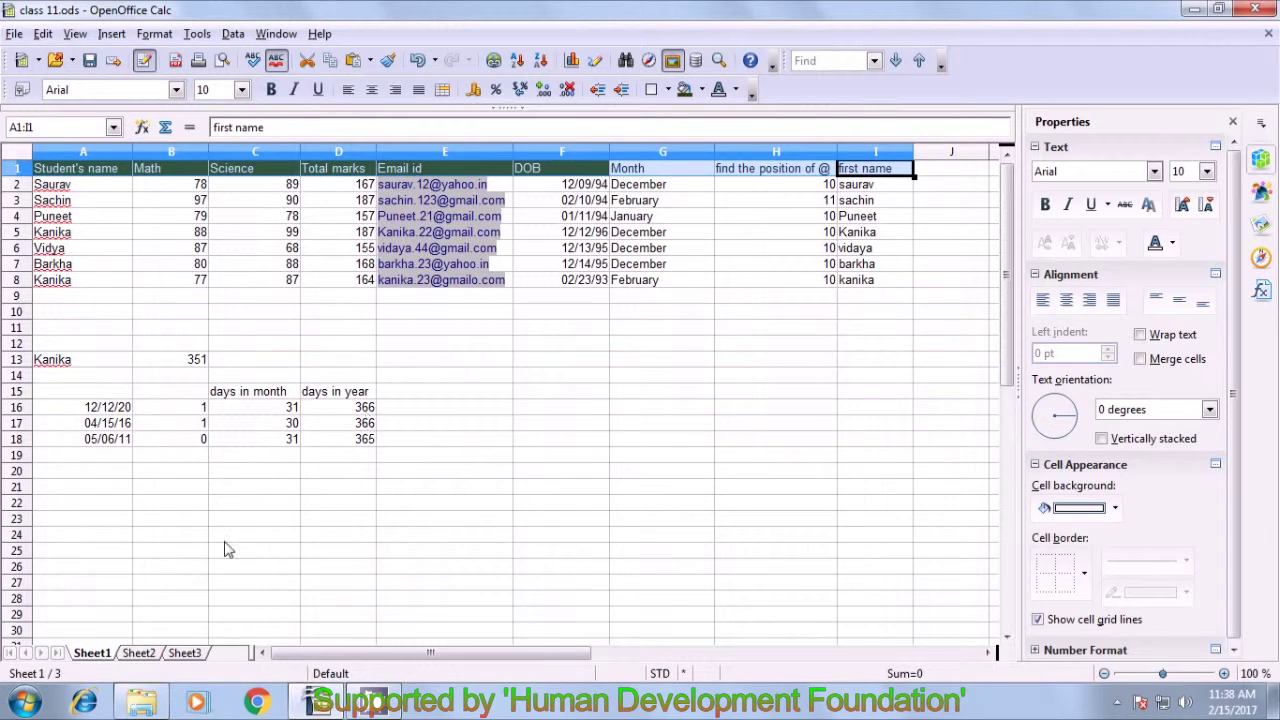
click(195, 652)
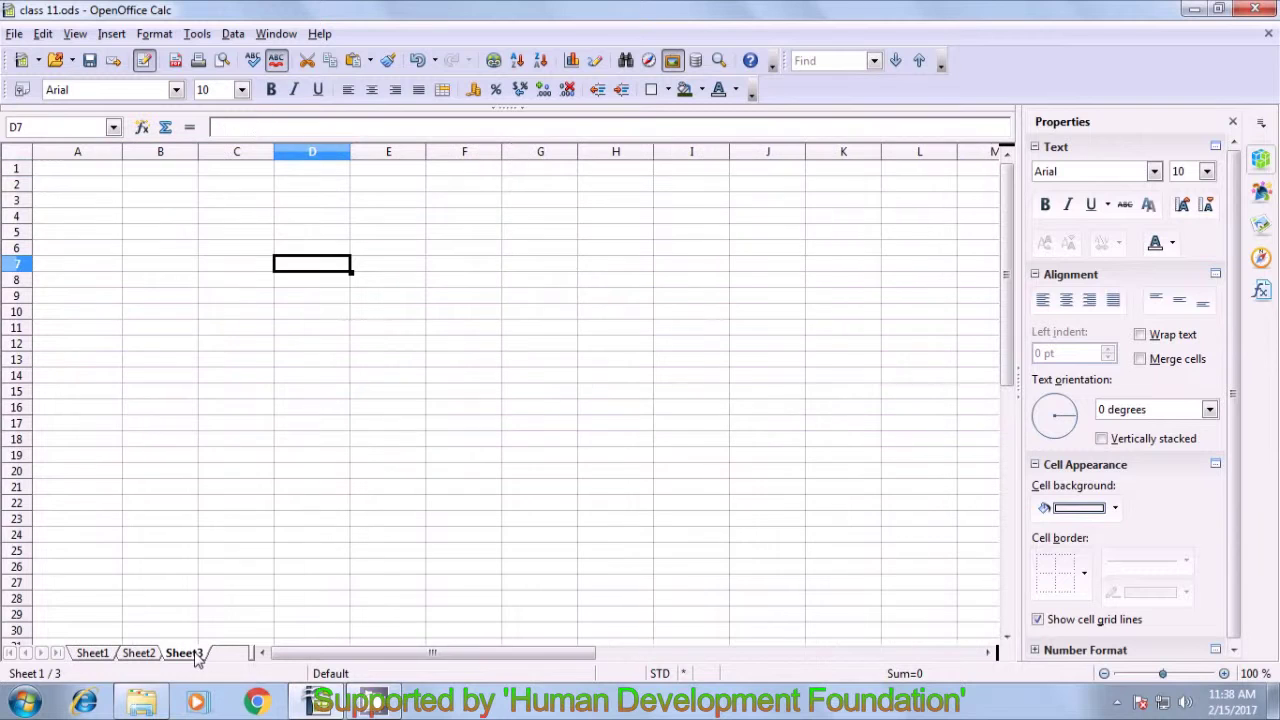
click(65, 172)
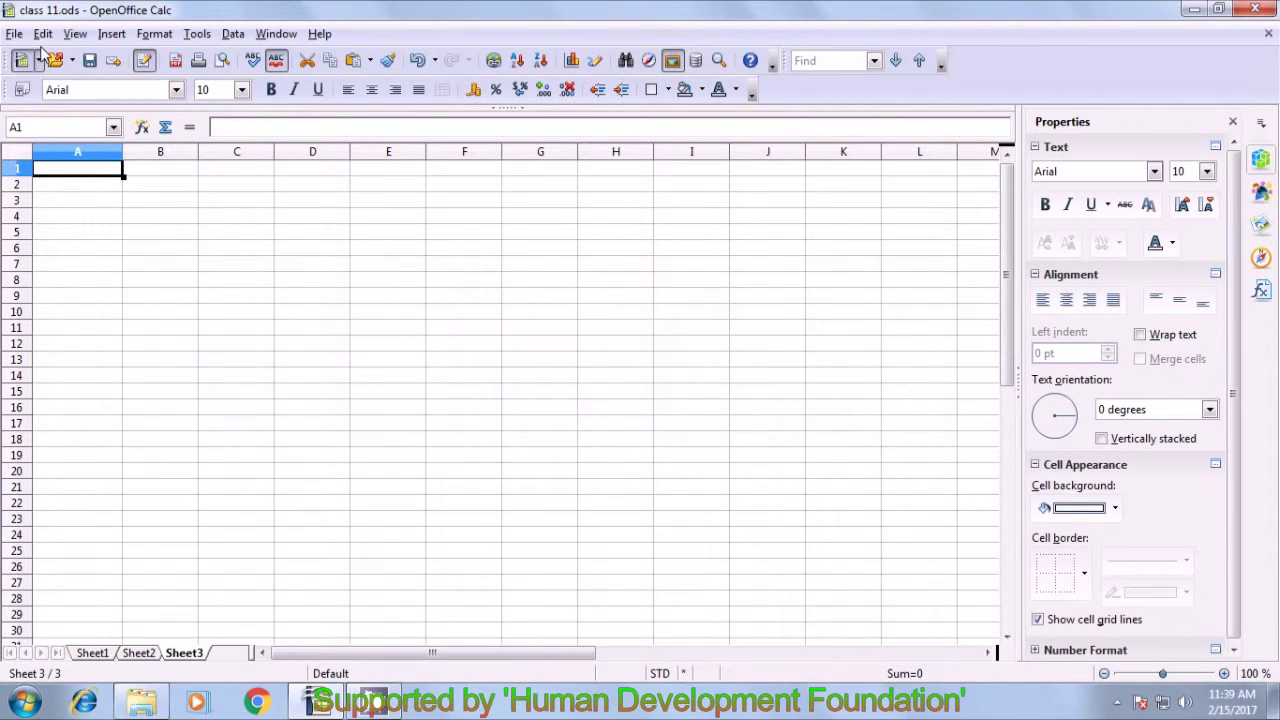
click(43, 33)
click(78, 179)
click(116, 292)
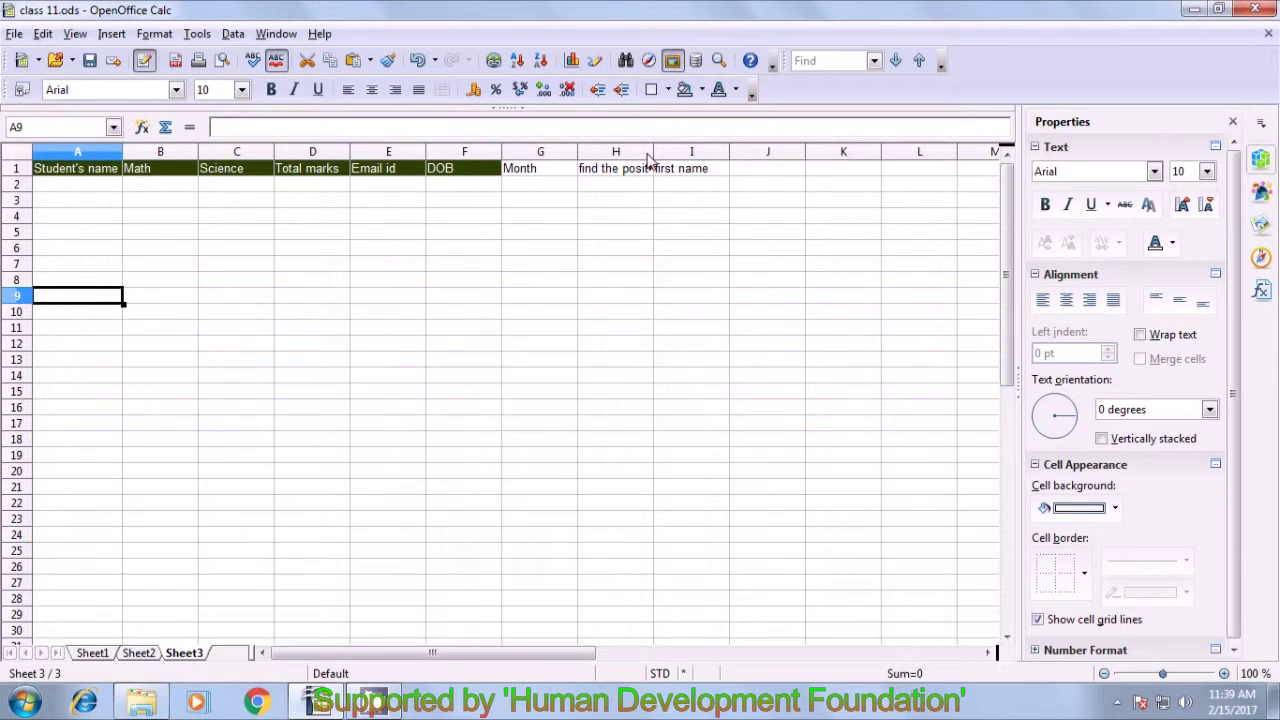
- Widen column H on Sheet3 so its heading shows fully
drag(654, 150, 701, 156)
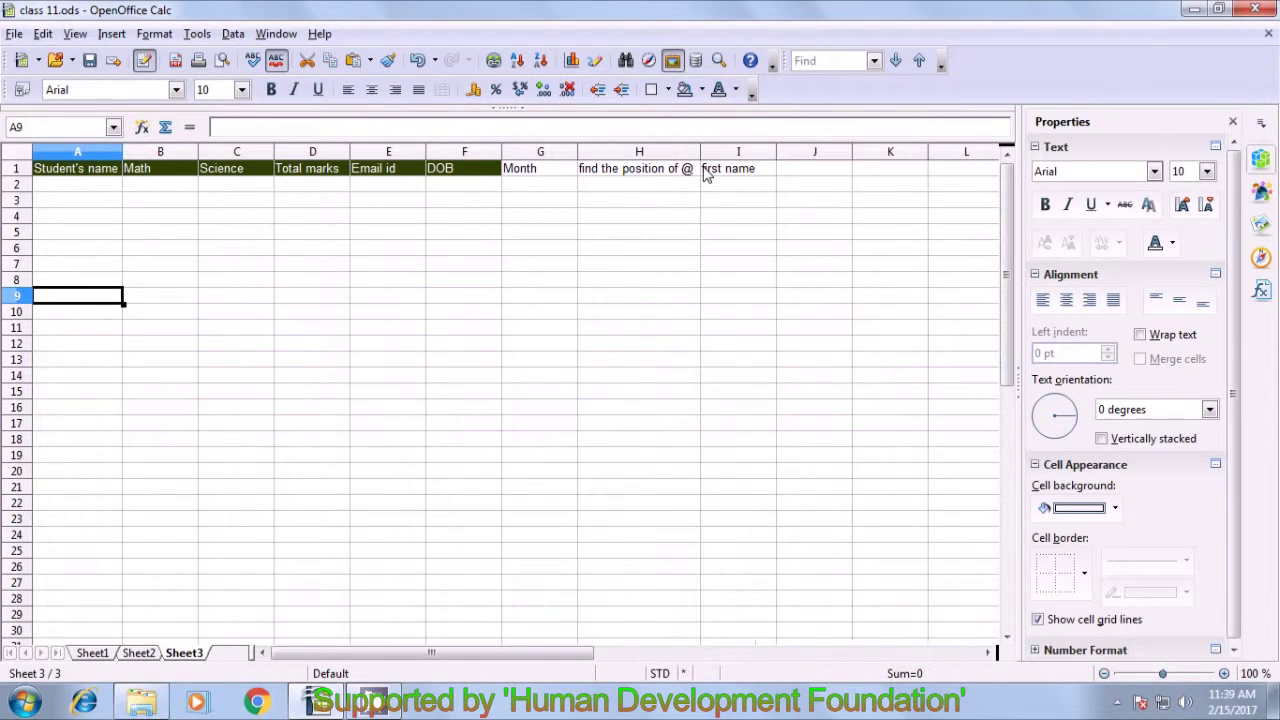
click(708, 204)
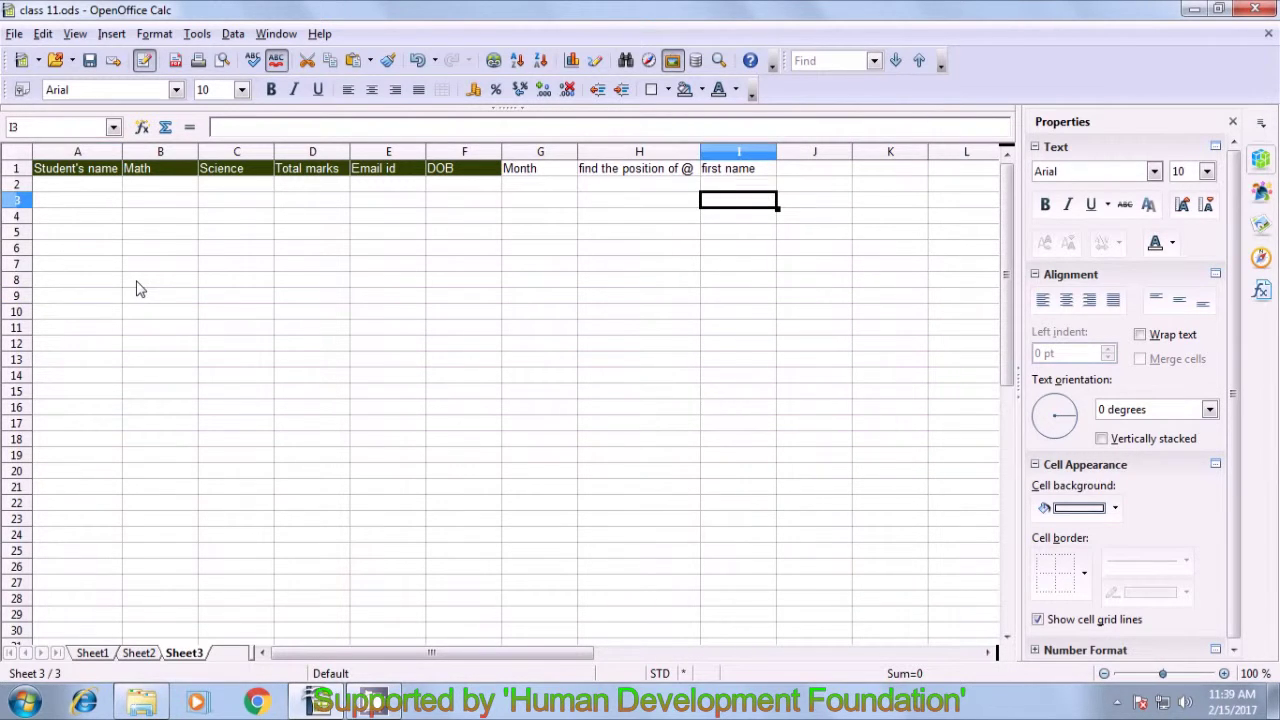
click(62, 186)
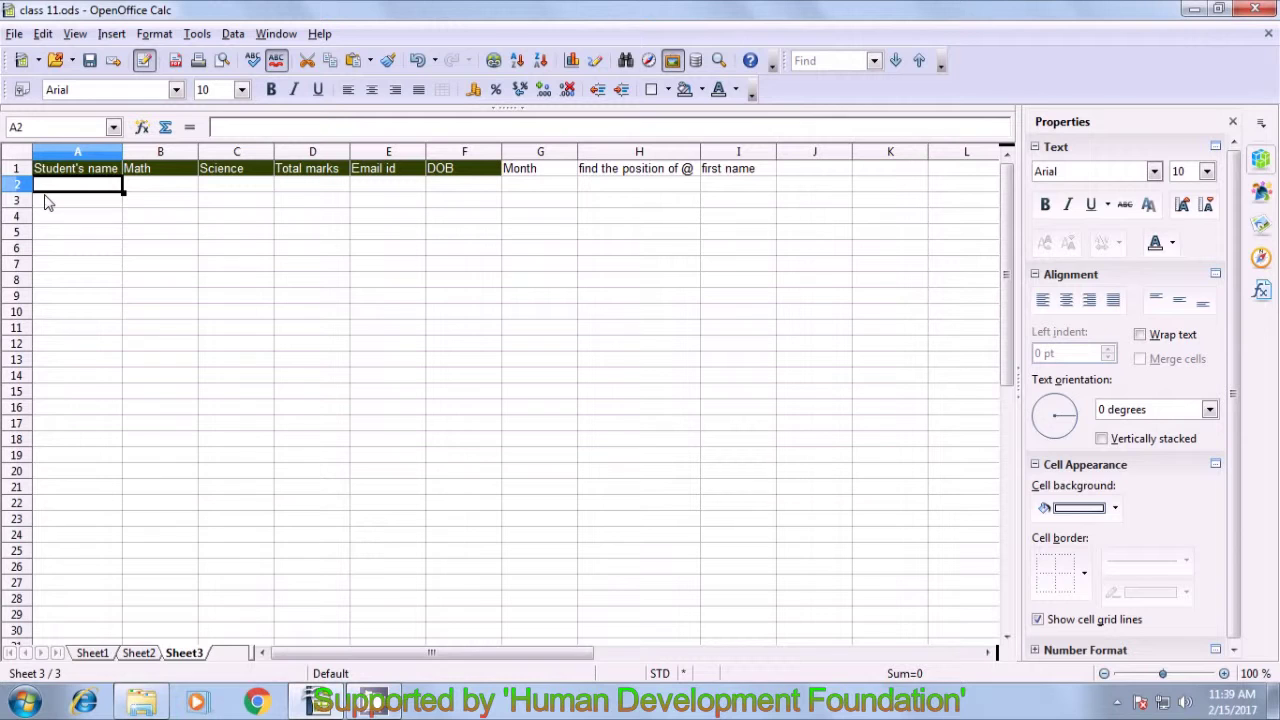
- In Sheet3 A2 enter =VLOOKUP(A1;Sheet1.A1:I8;5;0), returning the Email id heading
text(=)
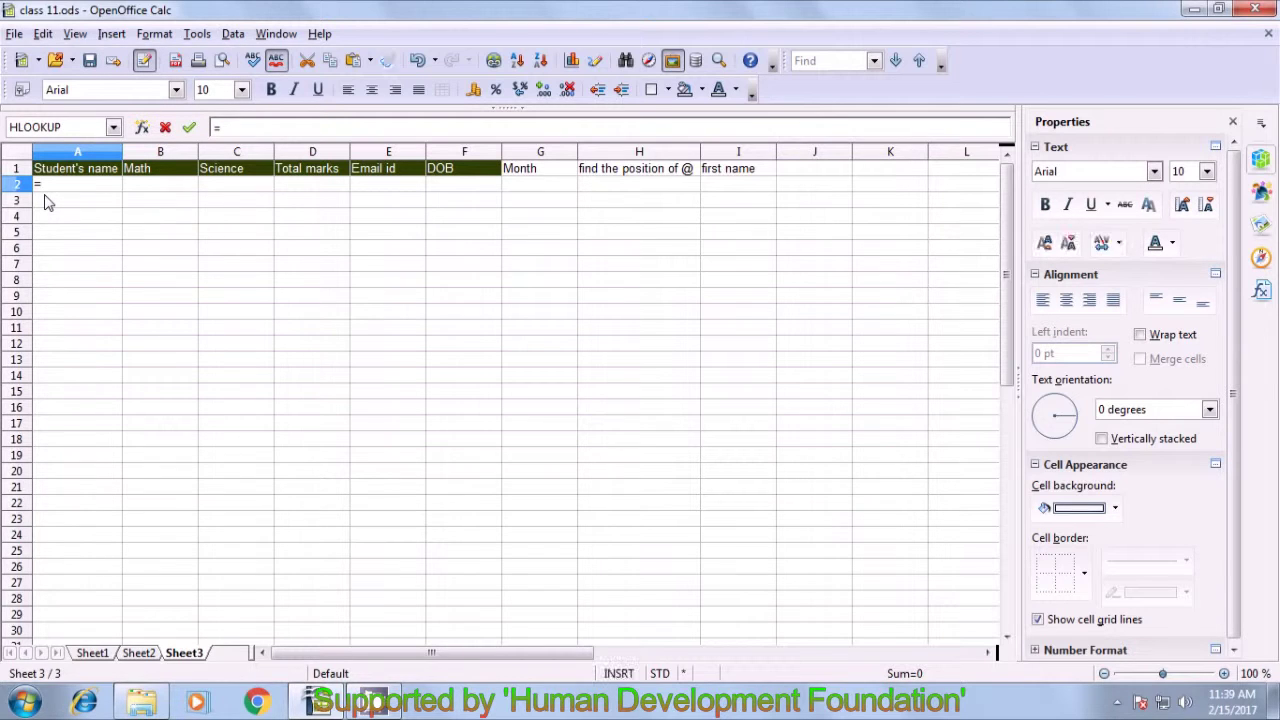
text(v)
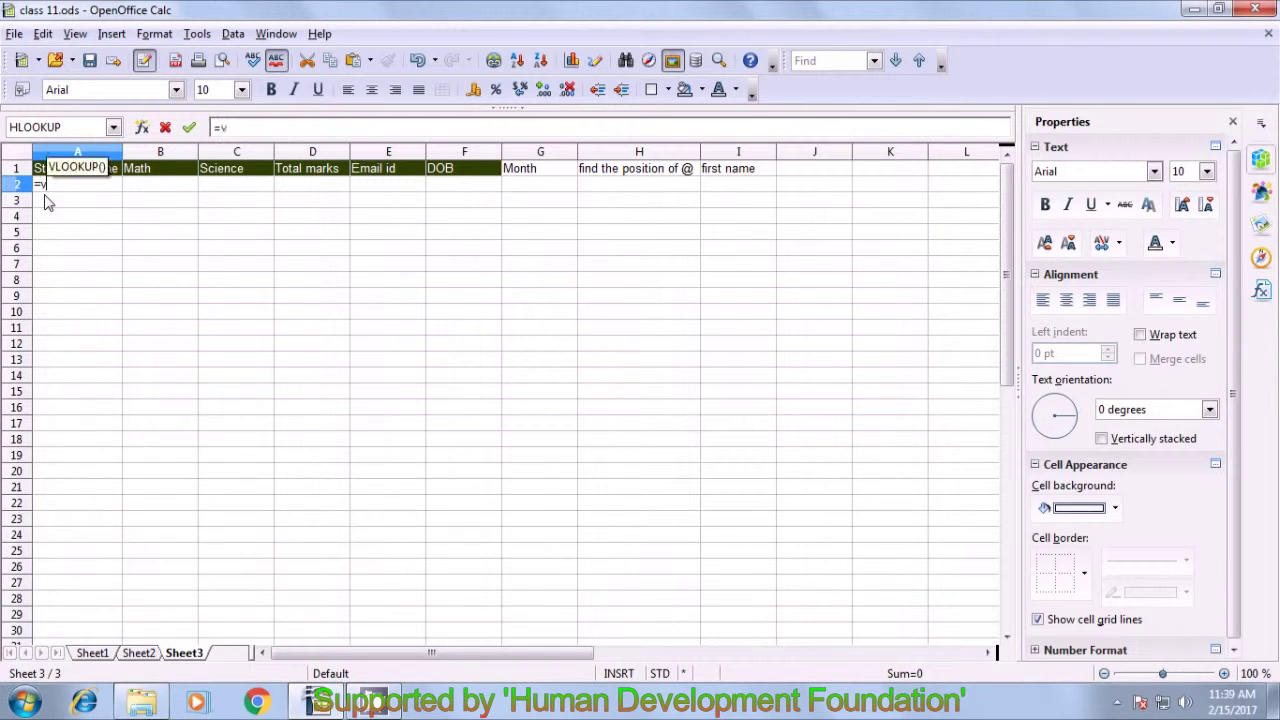
text(look)
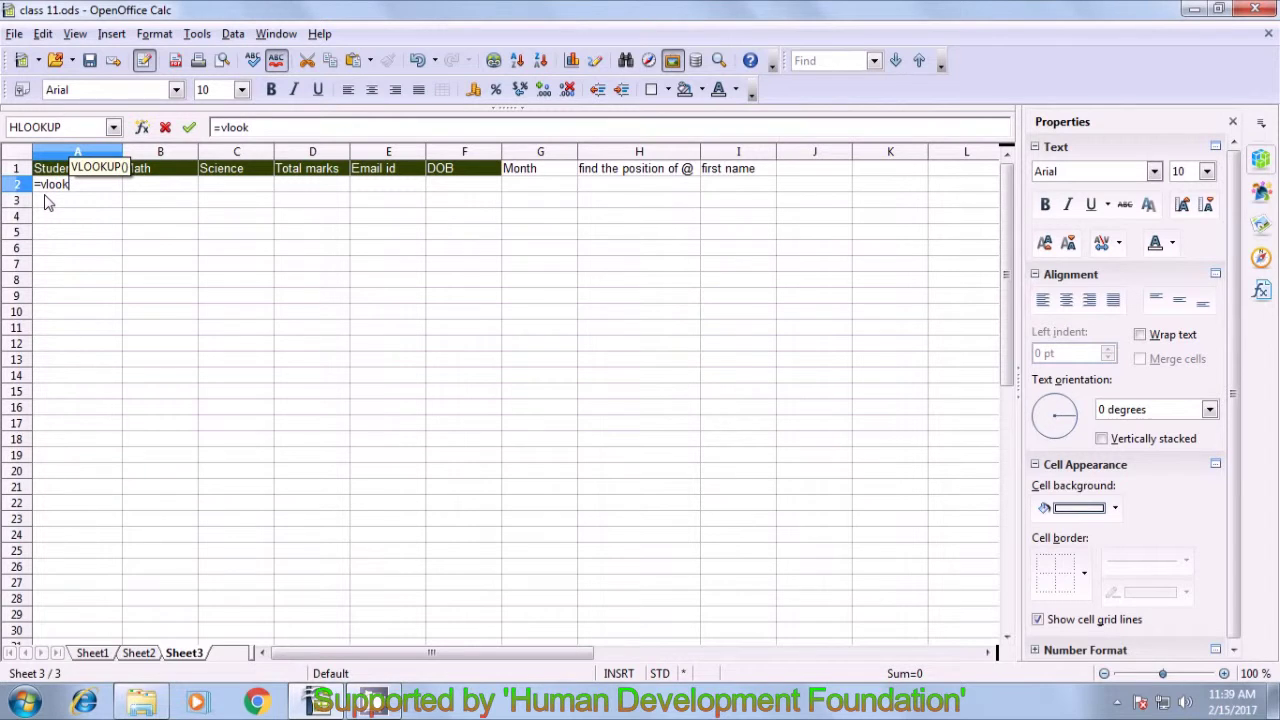
text(up()
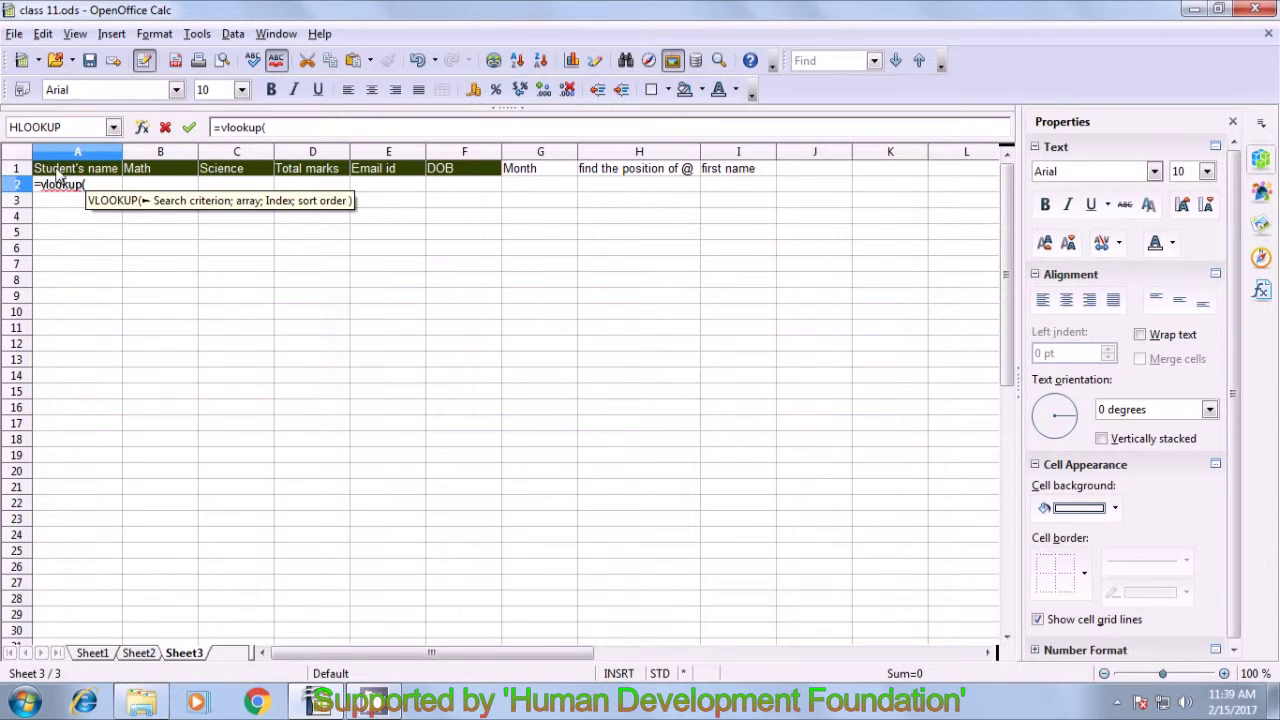
click(58, 172)
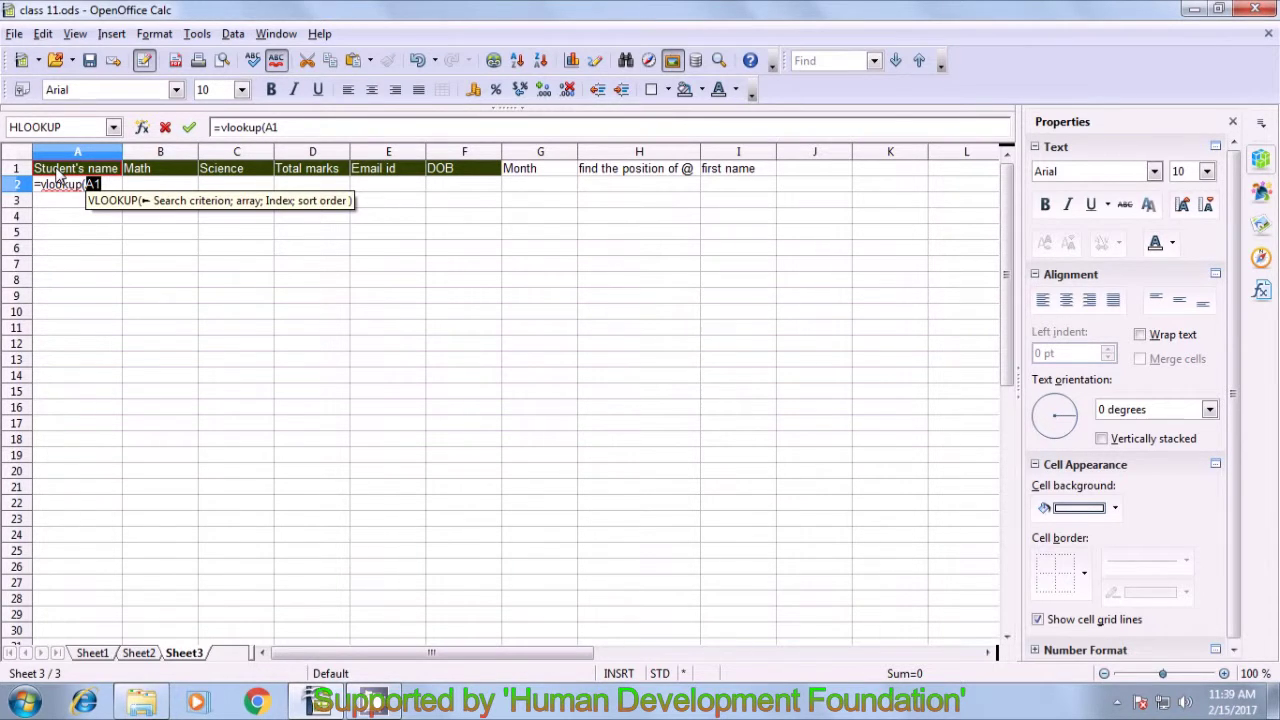
text(;)
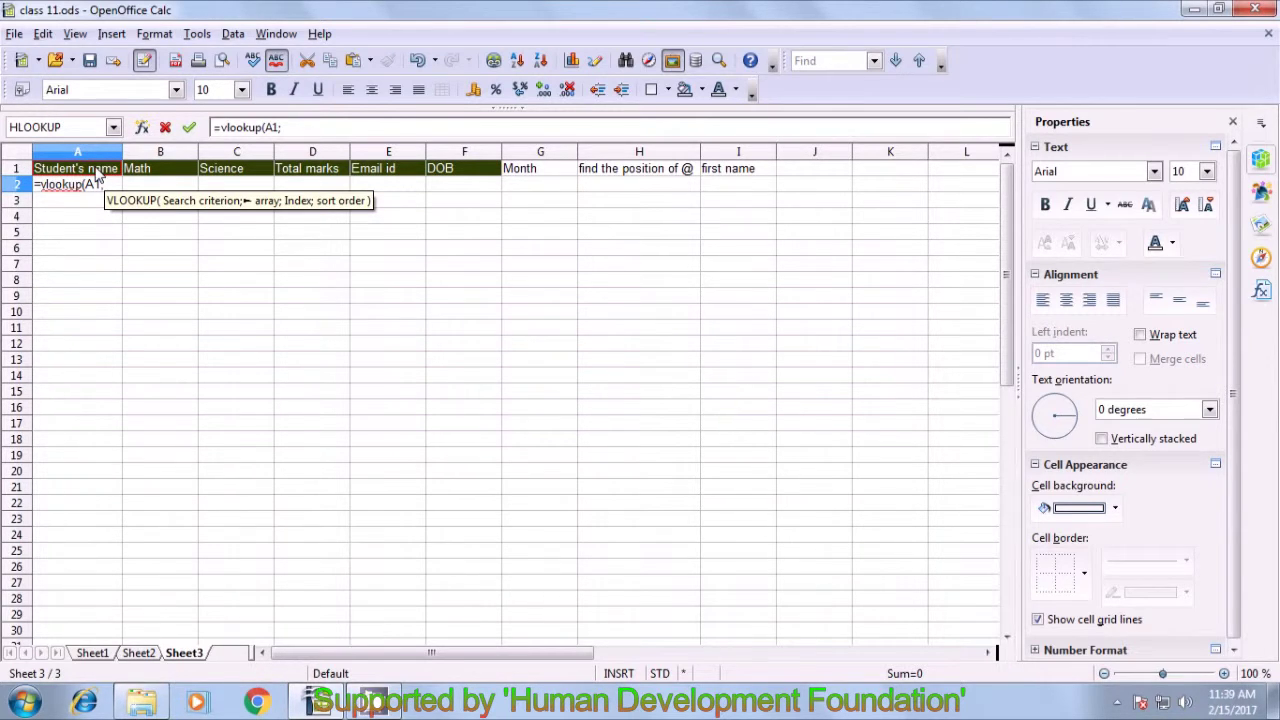
click(95, 656)
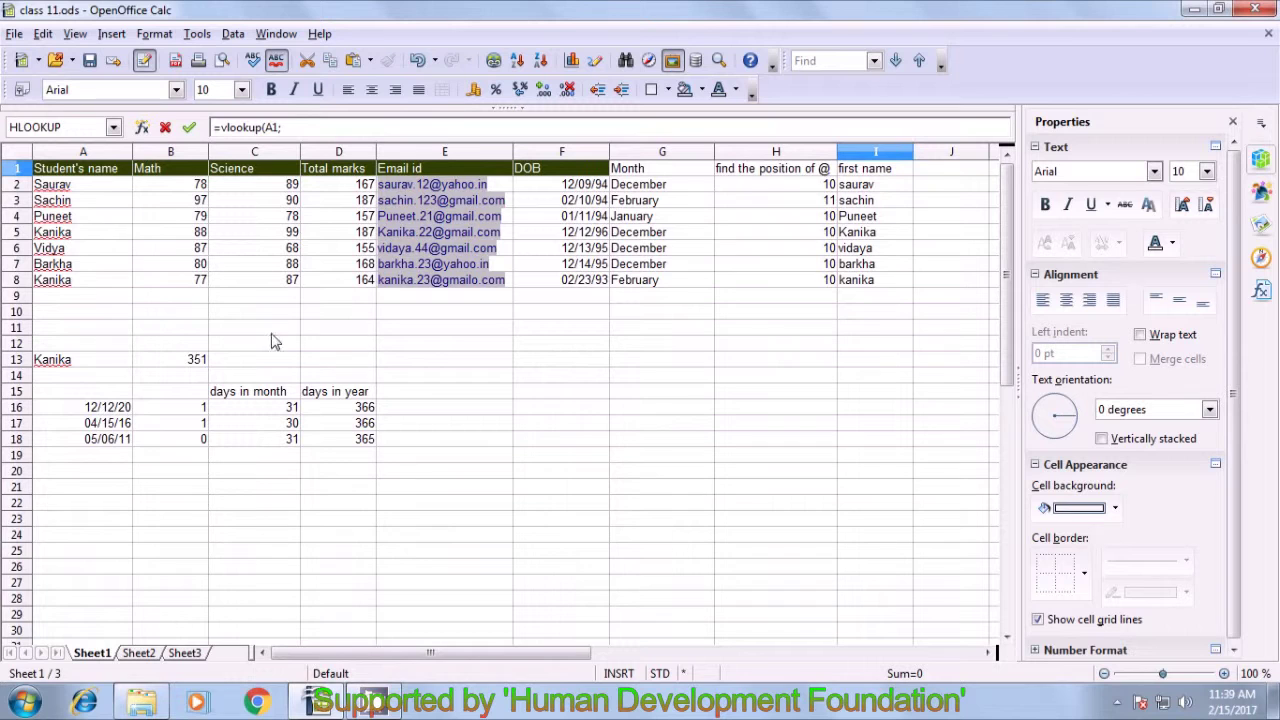
drag(55, 176, 862, 290)
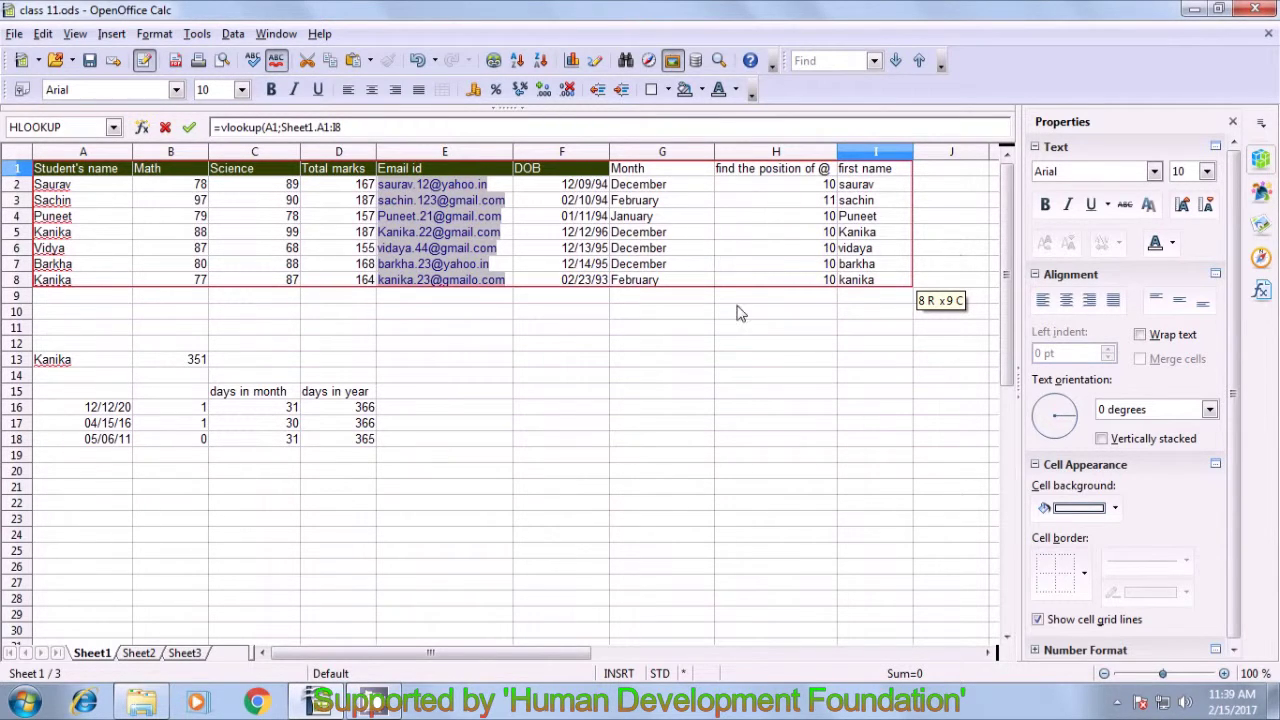
text(;)
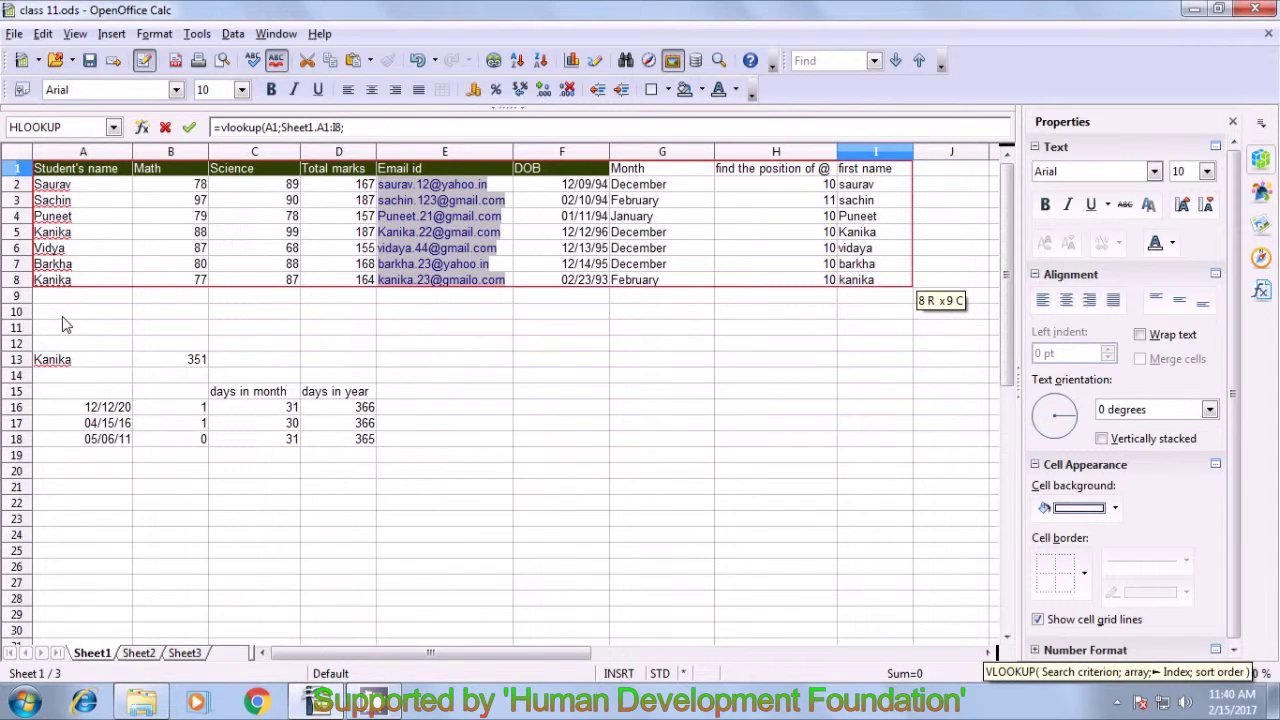
text(5;)
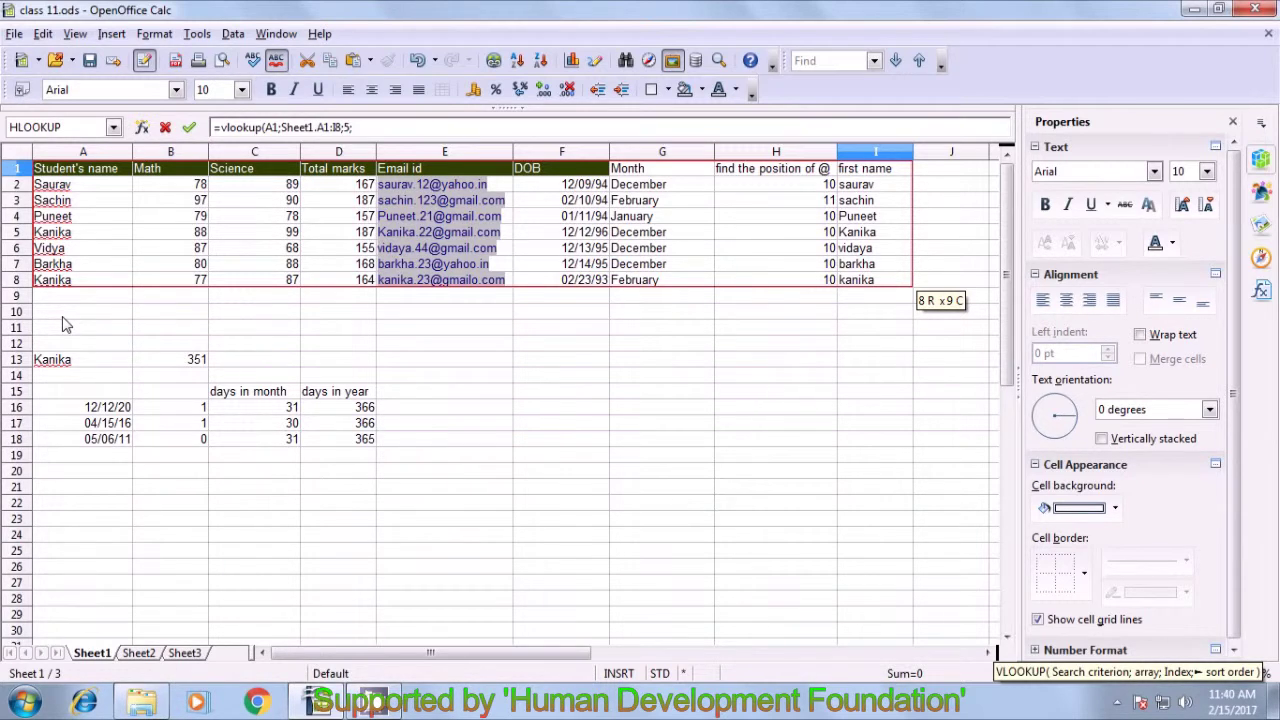
text(0)
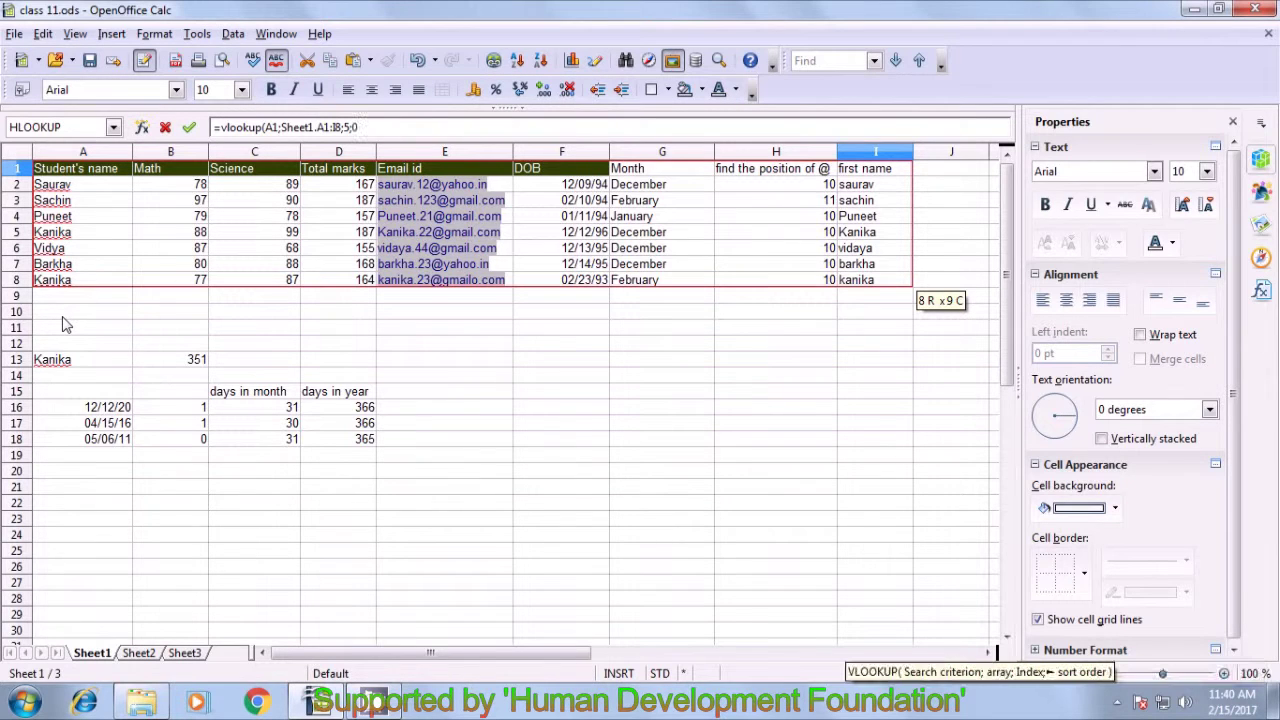
text())
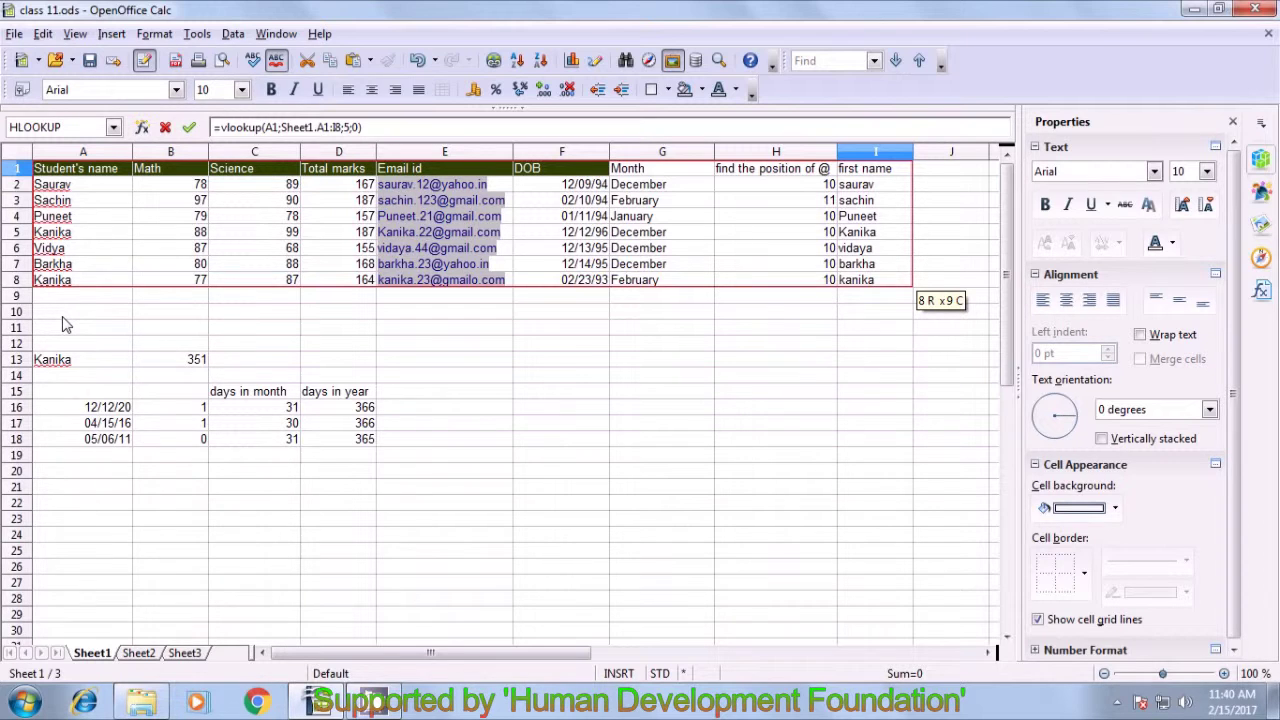
key(Return)
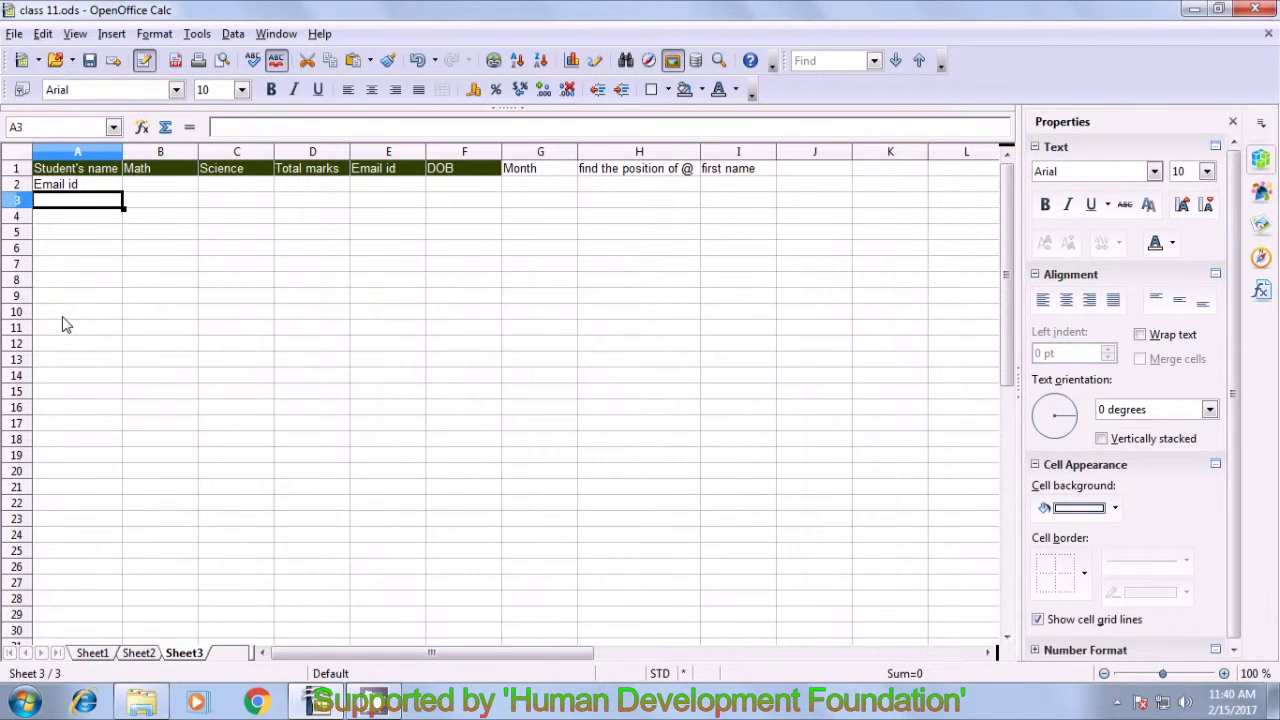
- Change A2's VLOOKUP to HLOOKUP(A1;Sheet1.A1:I8;5;0) and fill it across row 2 to I2
click(64, 187)
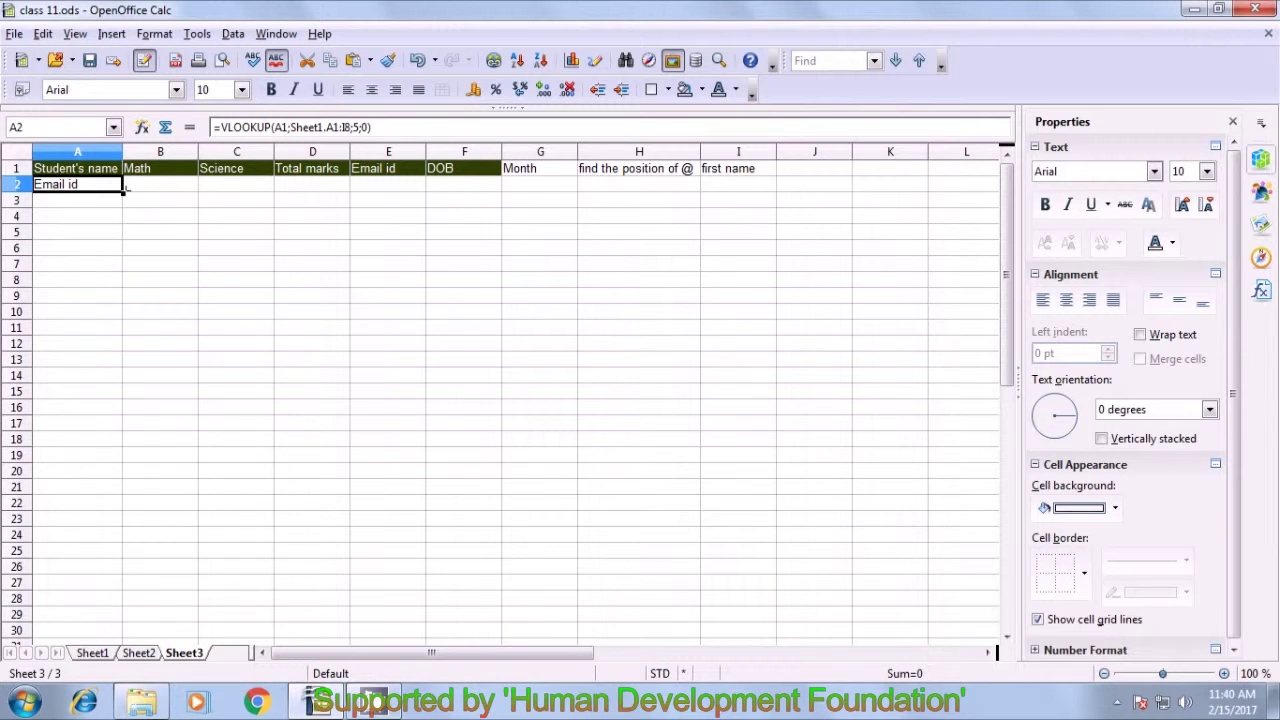
click(228, 128)
key(BackSpace)
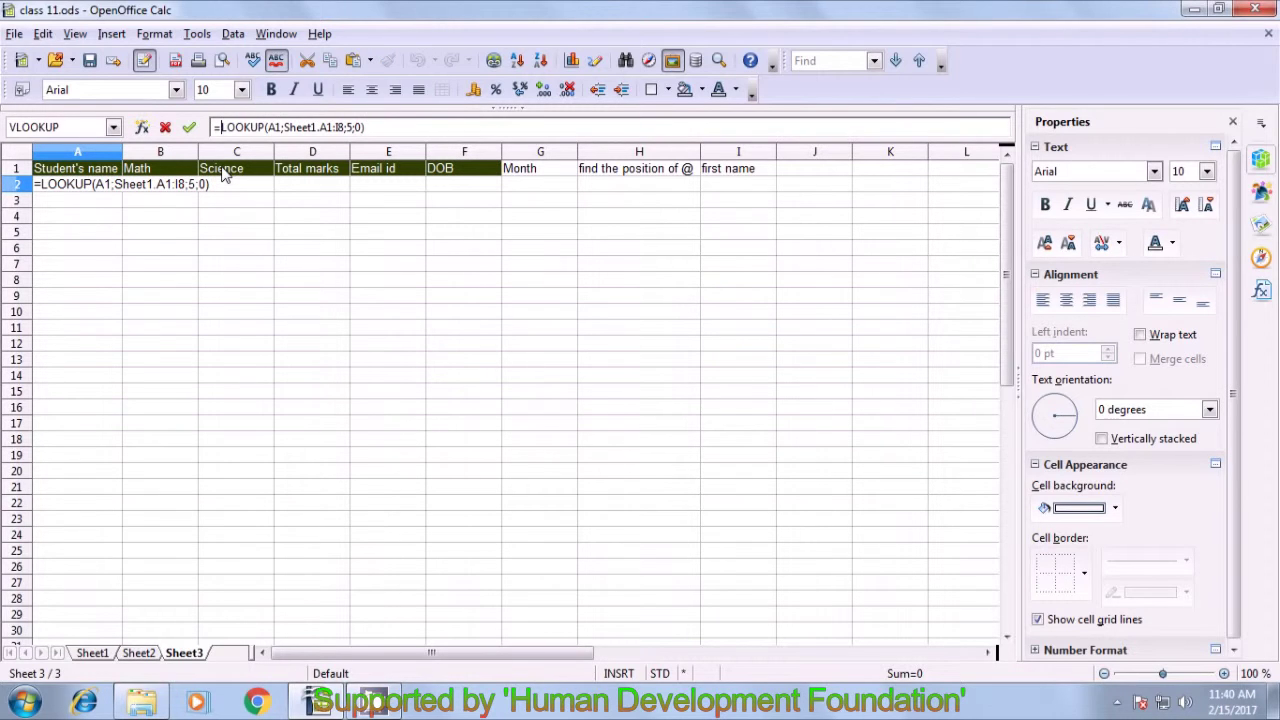
text(V)
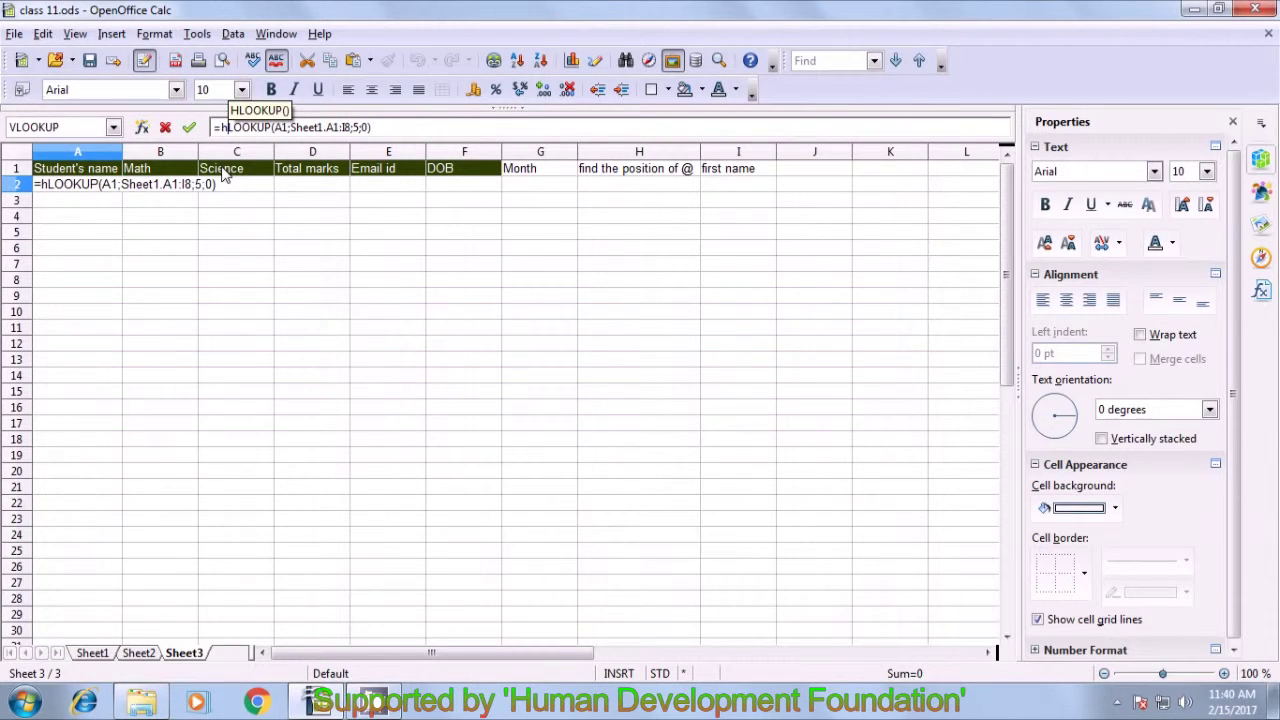
key(BackSpace)
text(H)
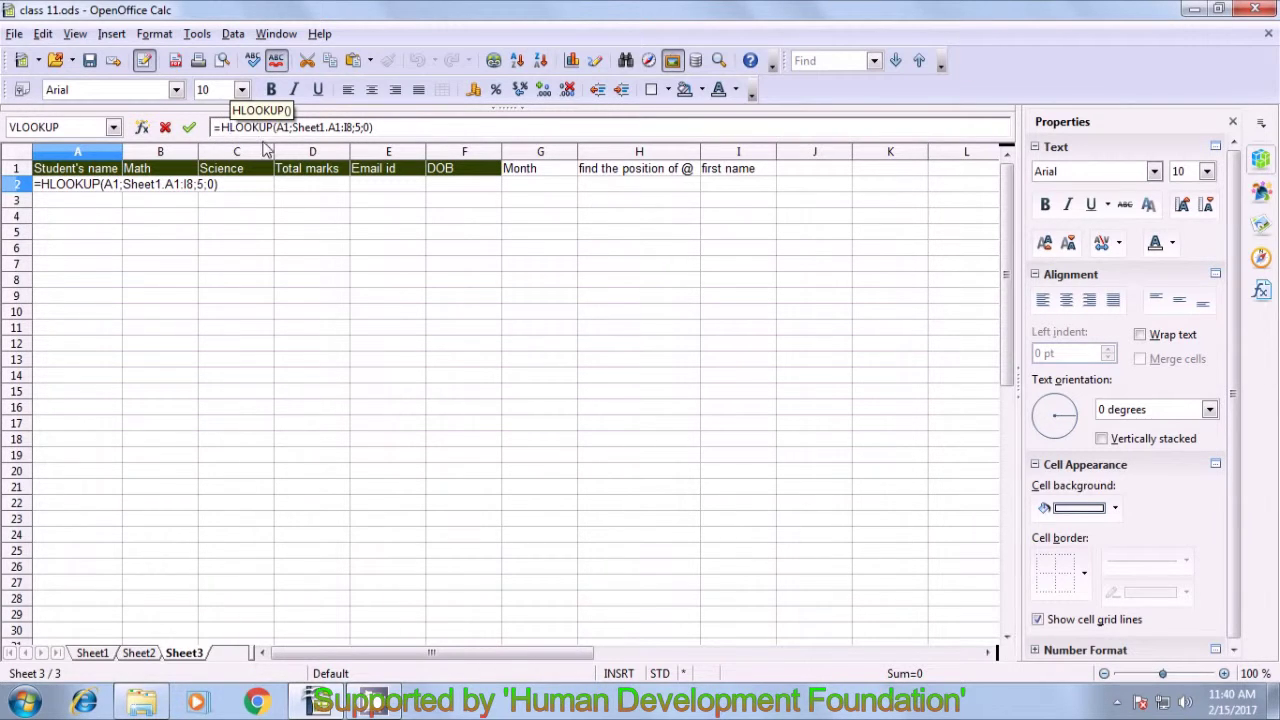
key(Right)
key(Right)
key(Right)
key(Right)
key(Right)
key(Right)
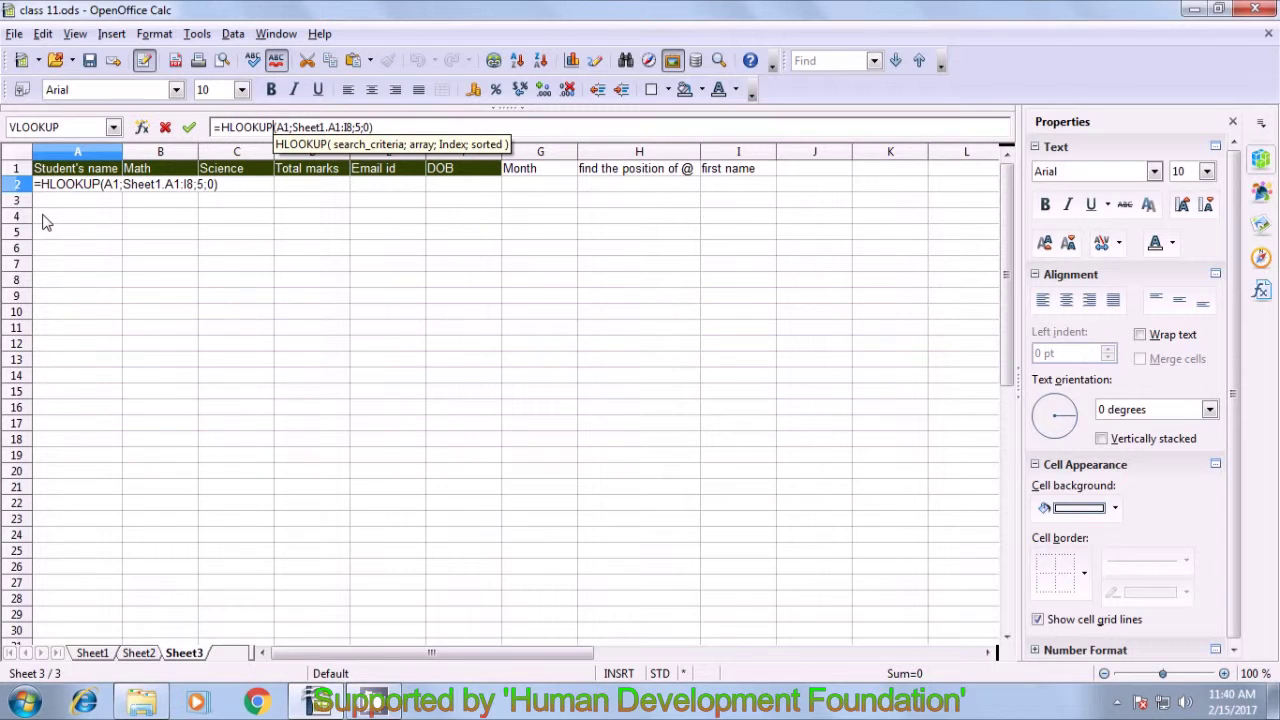
key(Return)
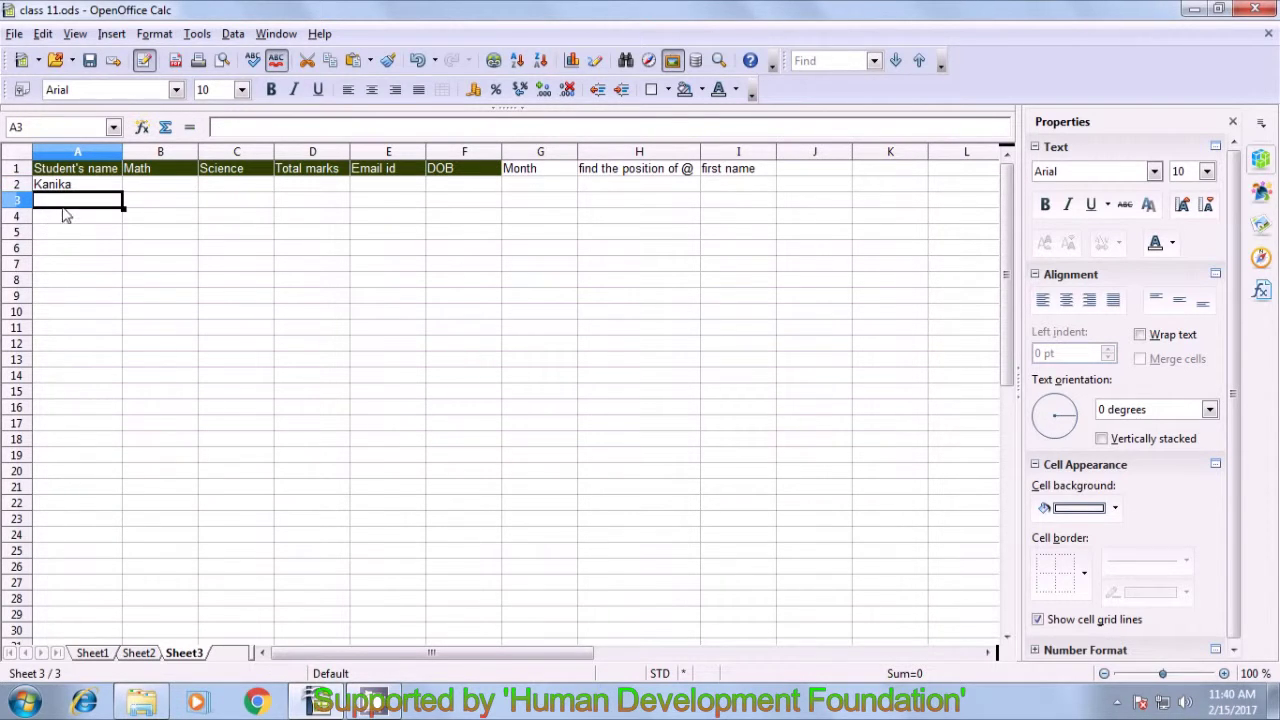
click(58, 188)
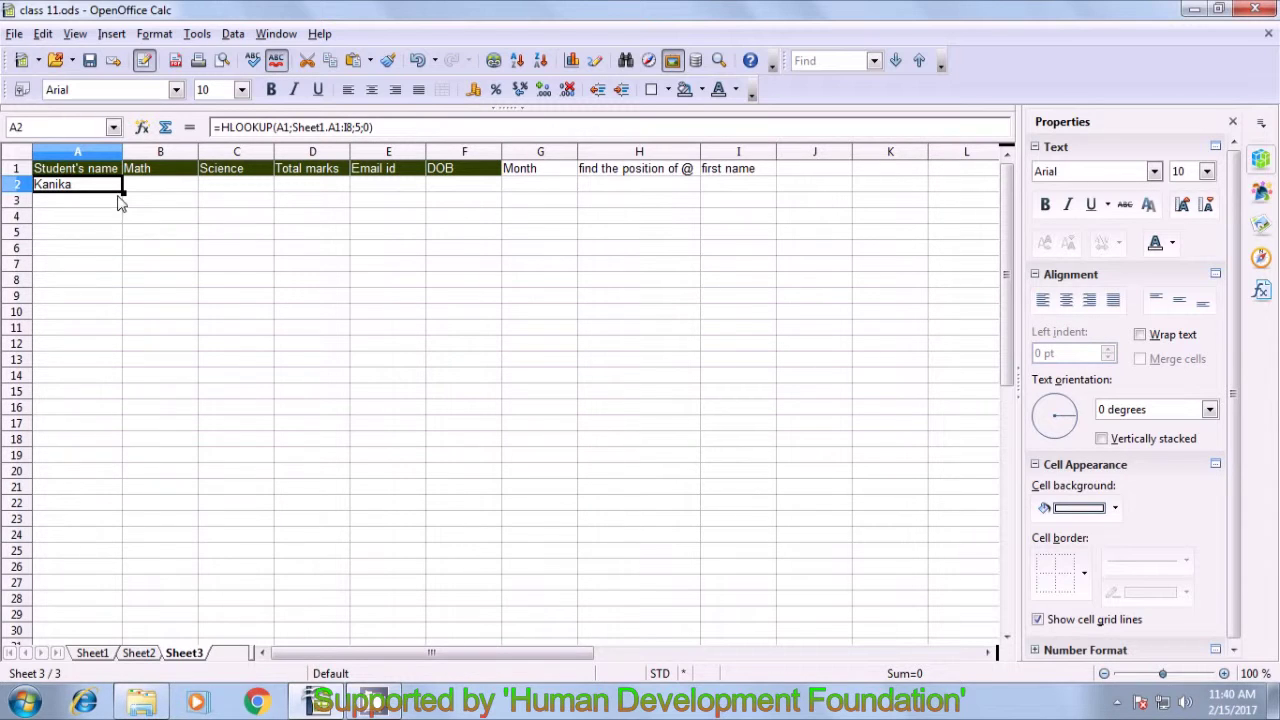
drag(123, 192, 745, 196)
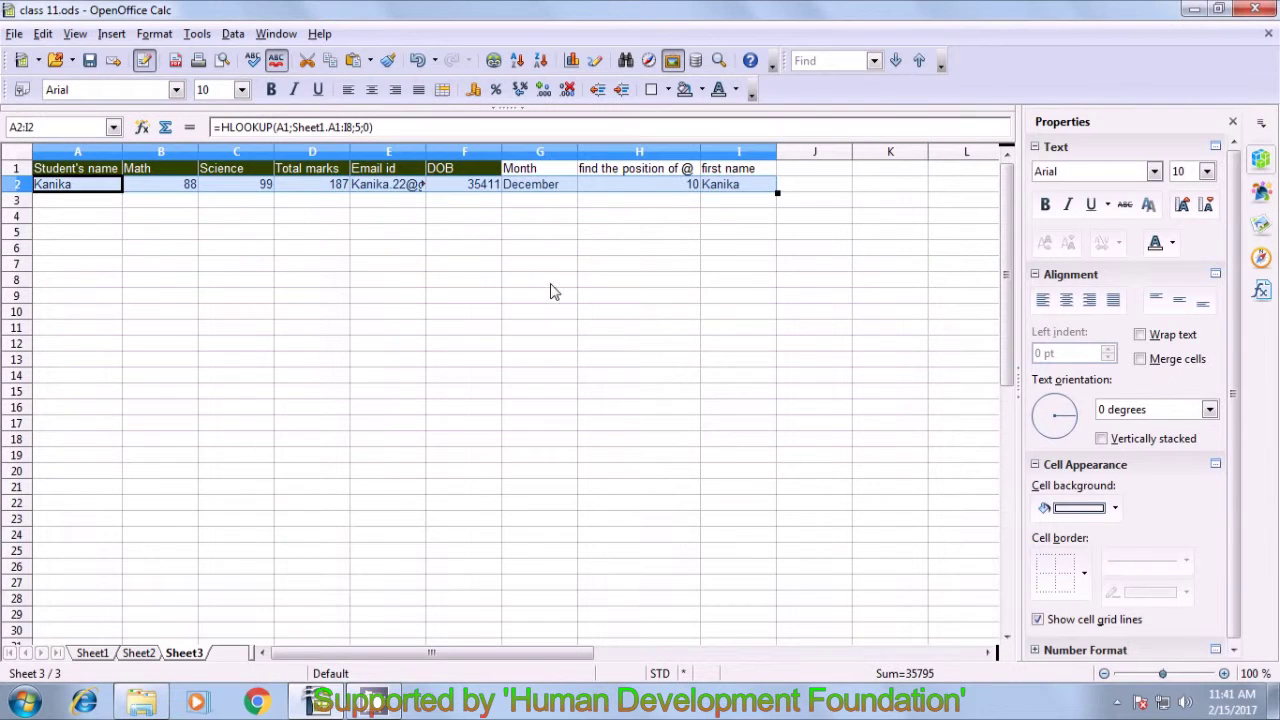
- Check the copied HLOOKUP formulas in cells A2 through G2
click(292, 298)
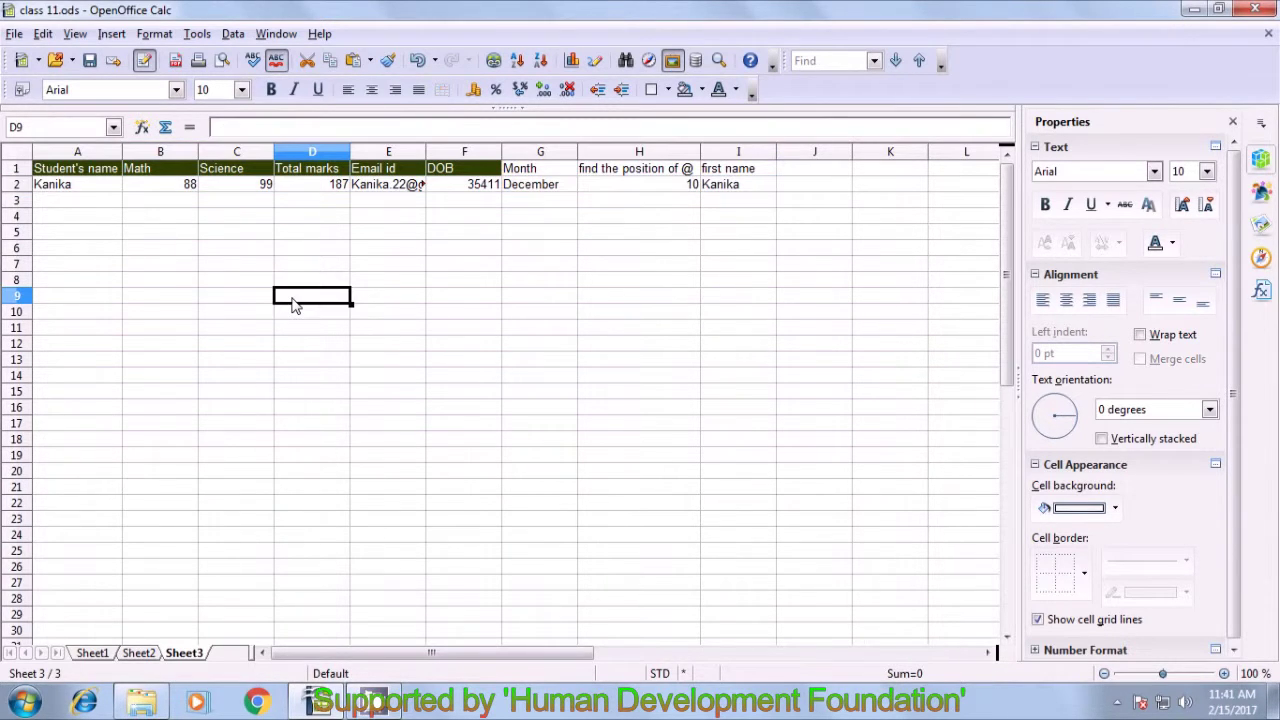
click(116, 188)
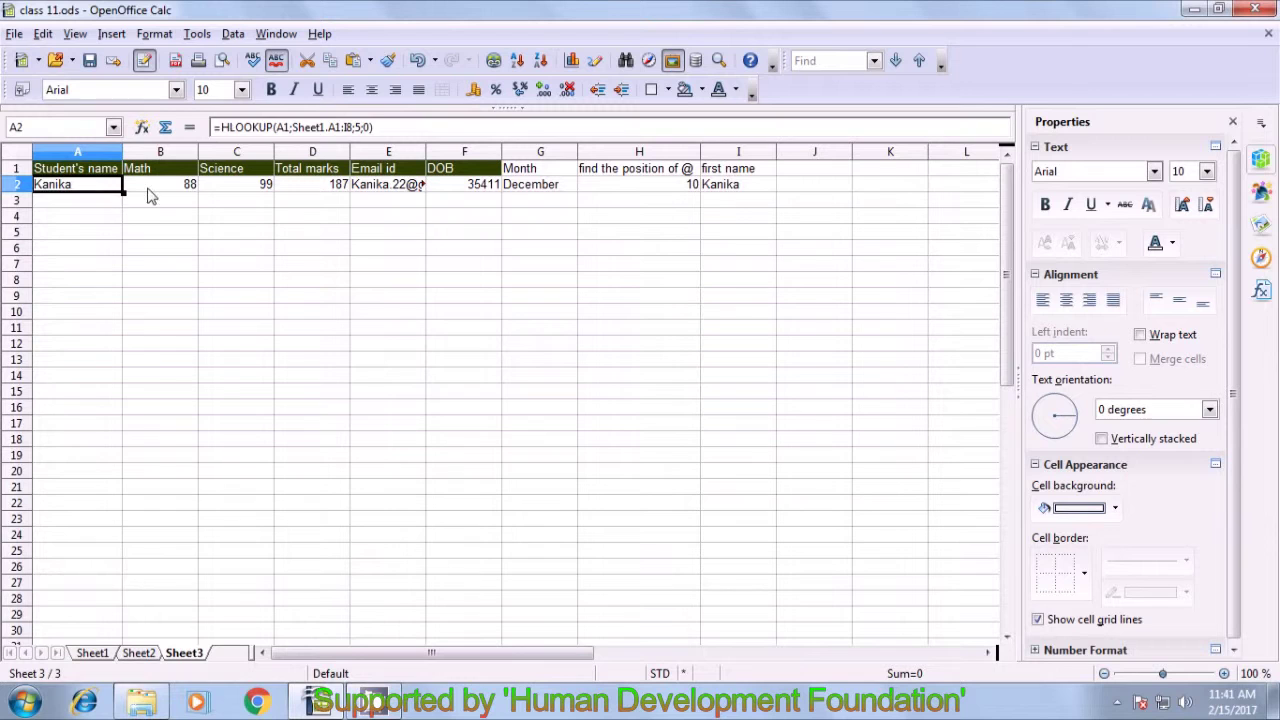
click(150, 190)
click(232, 202)
click(302, 192)
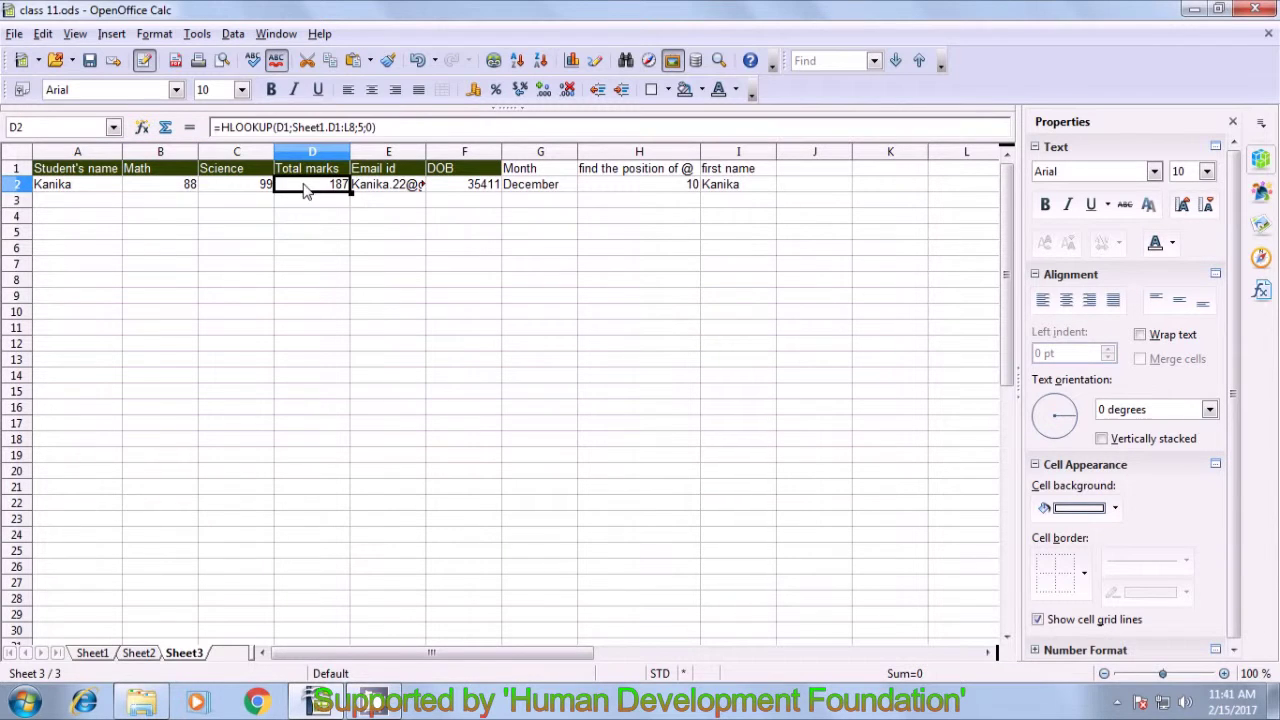
click(380, 193)
click(465, 196)
click(512, 194)
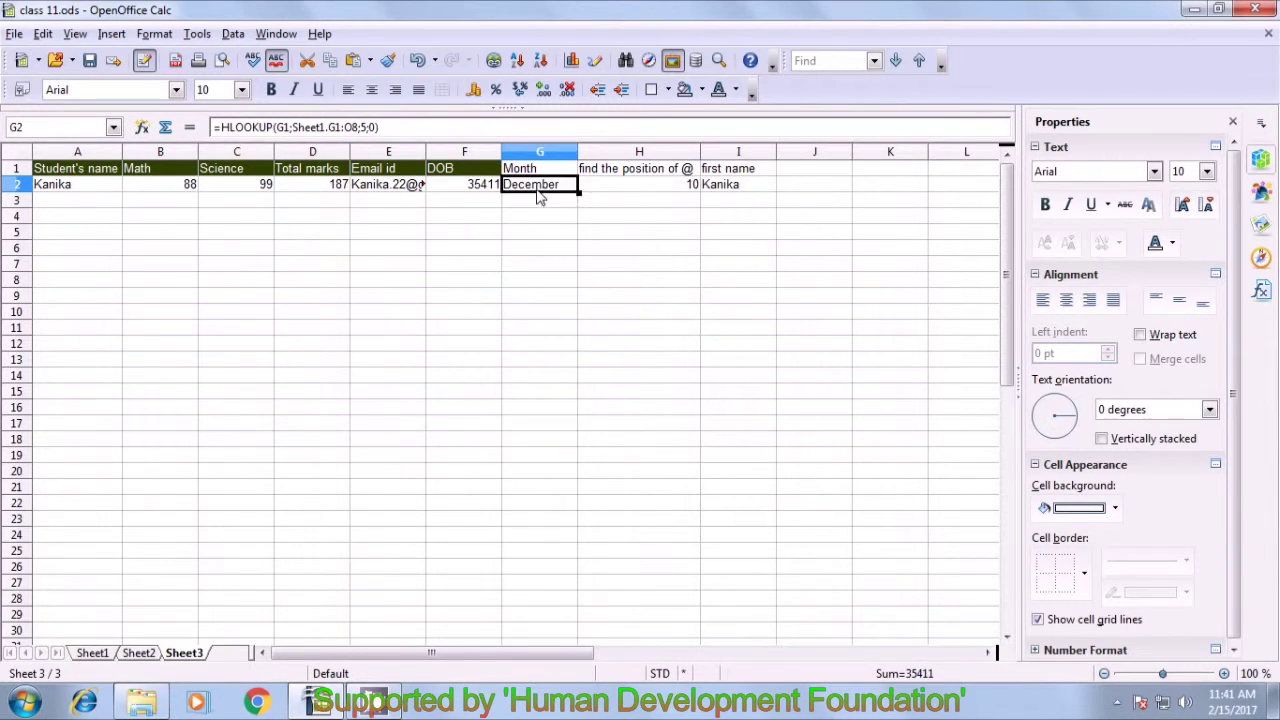
- Check H2's formula and widen column E so the email id shows in full
click(618, 196)
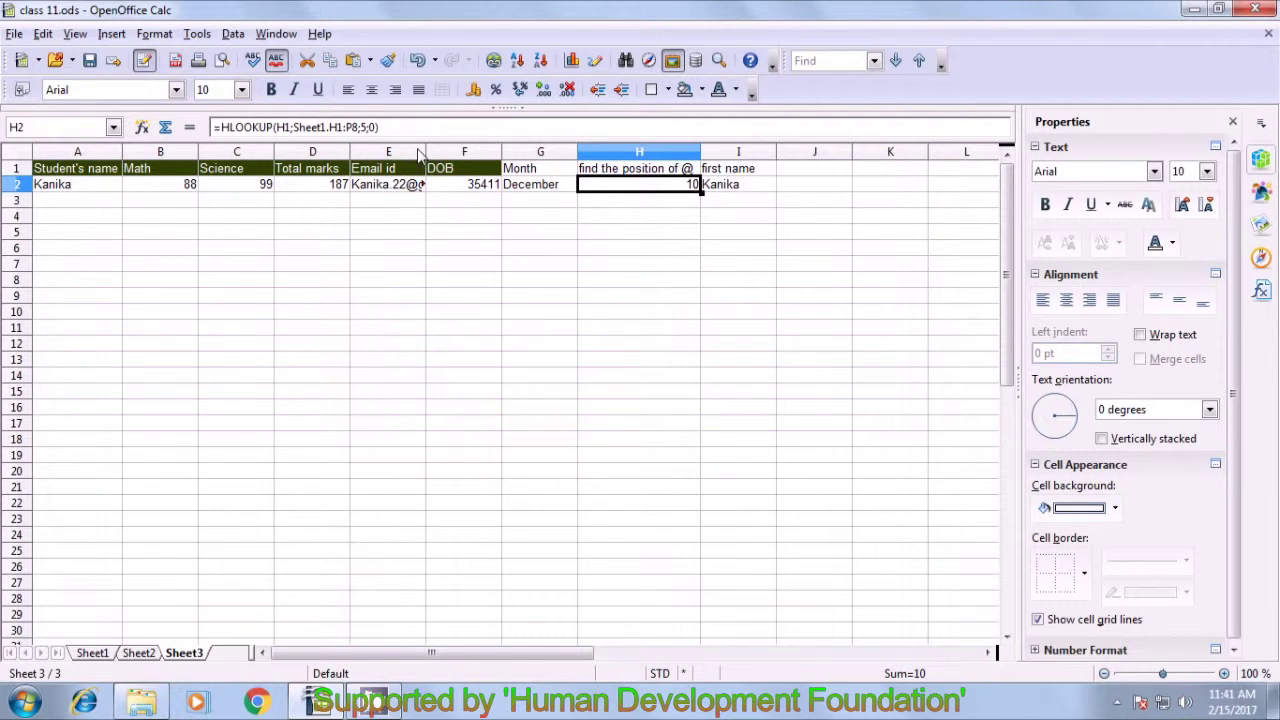
drag(427, 152, 478, 158)
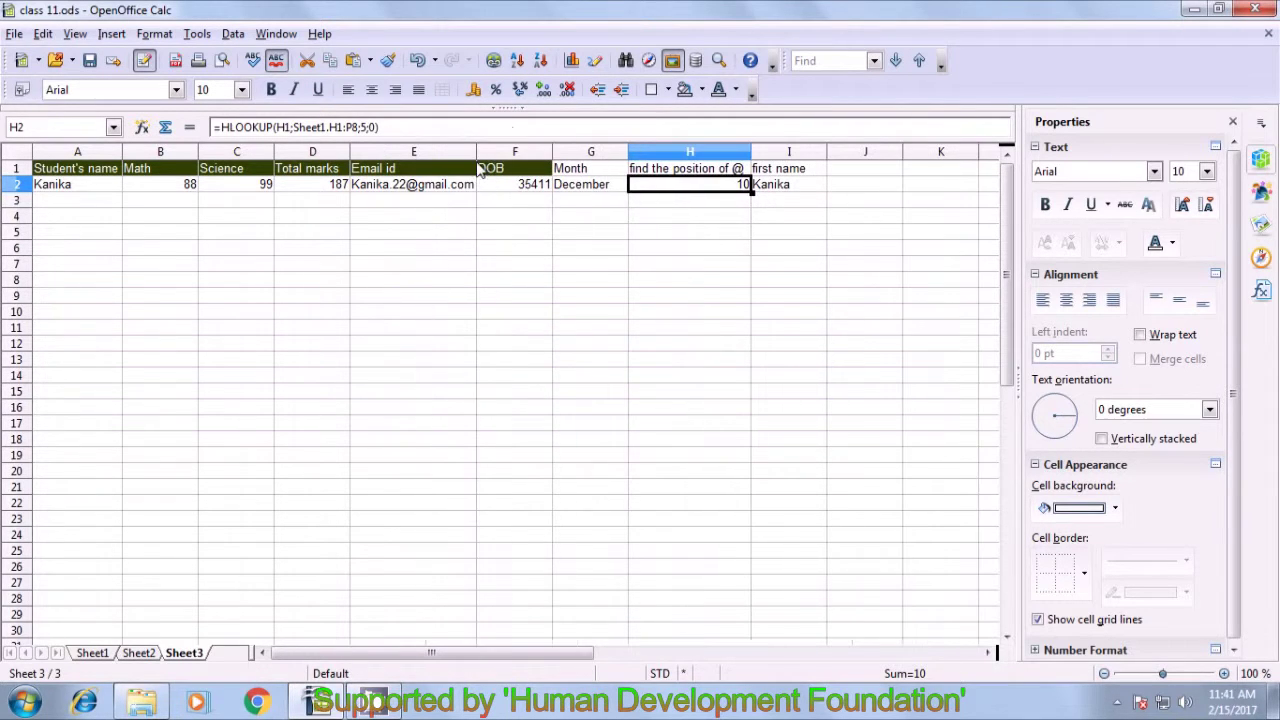
click(145, 234)
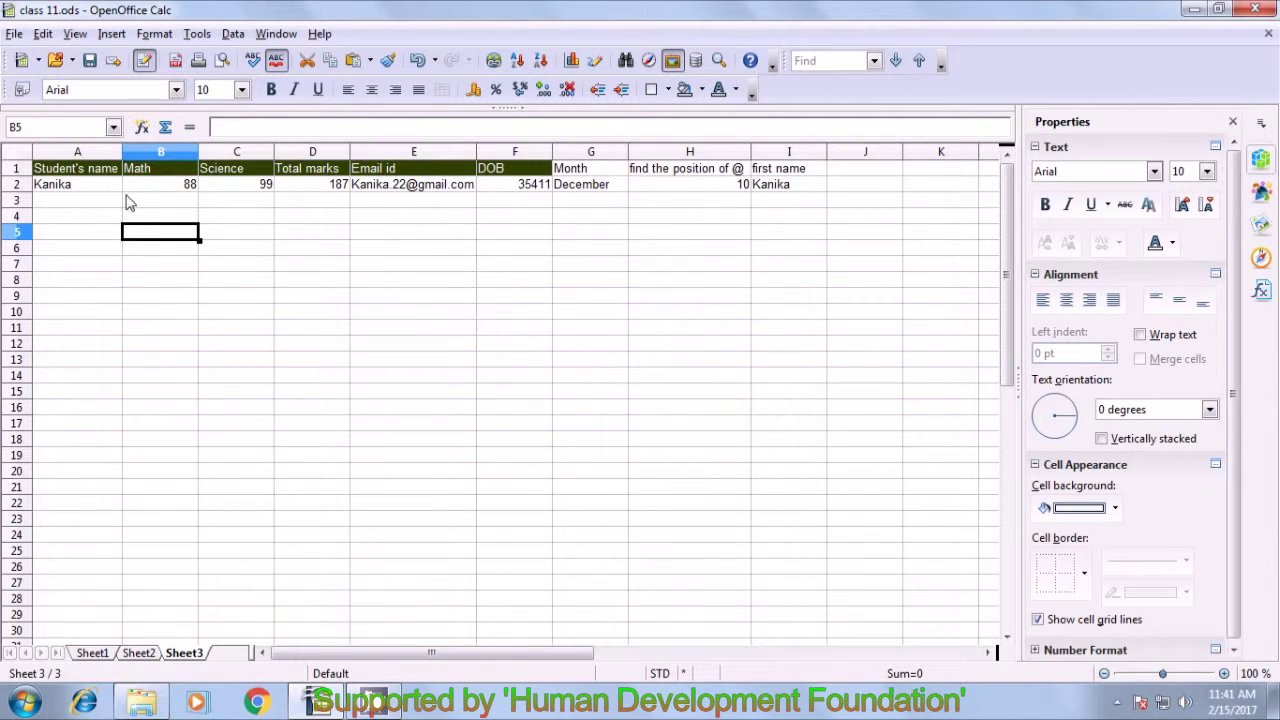
click(410, 250)
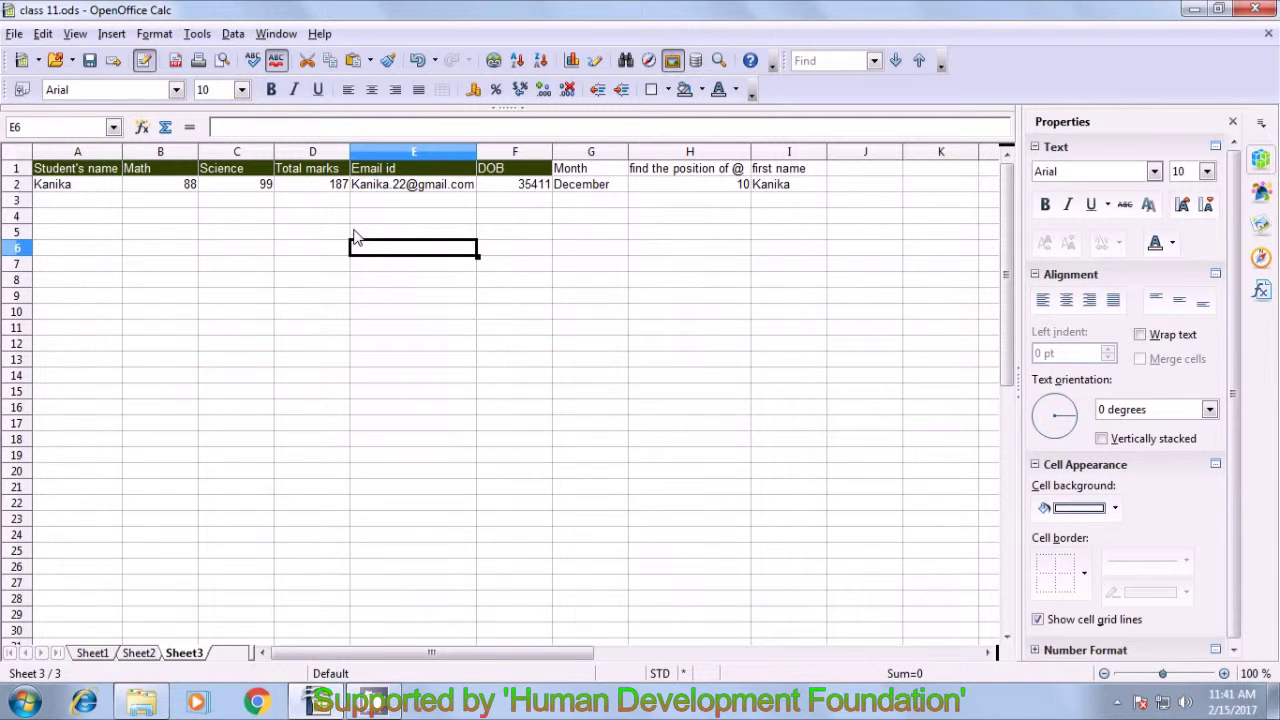
click(90, 187)
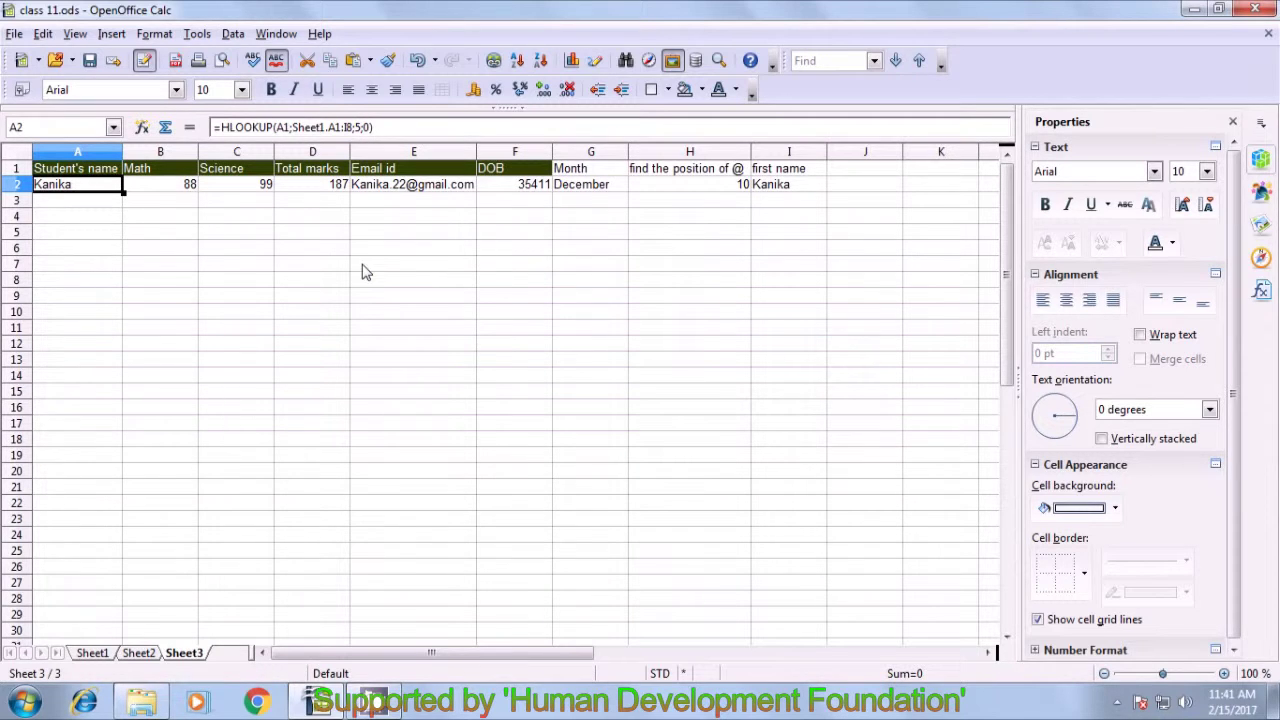
click(364, 299)
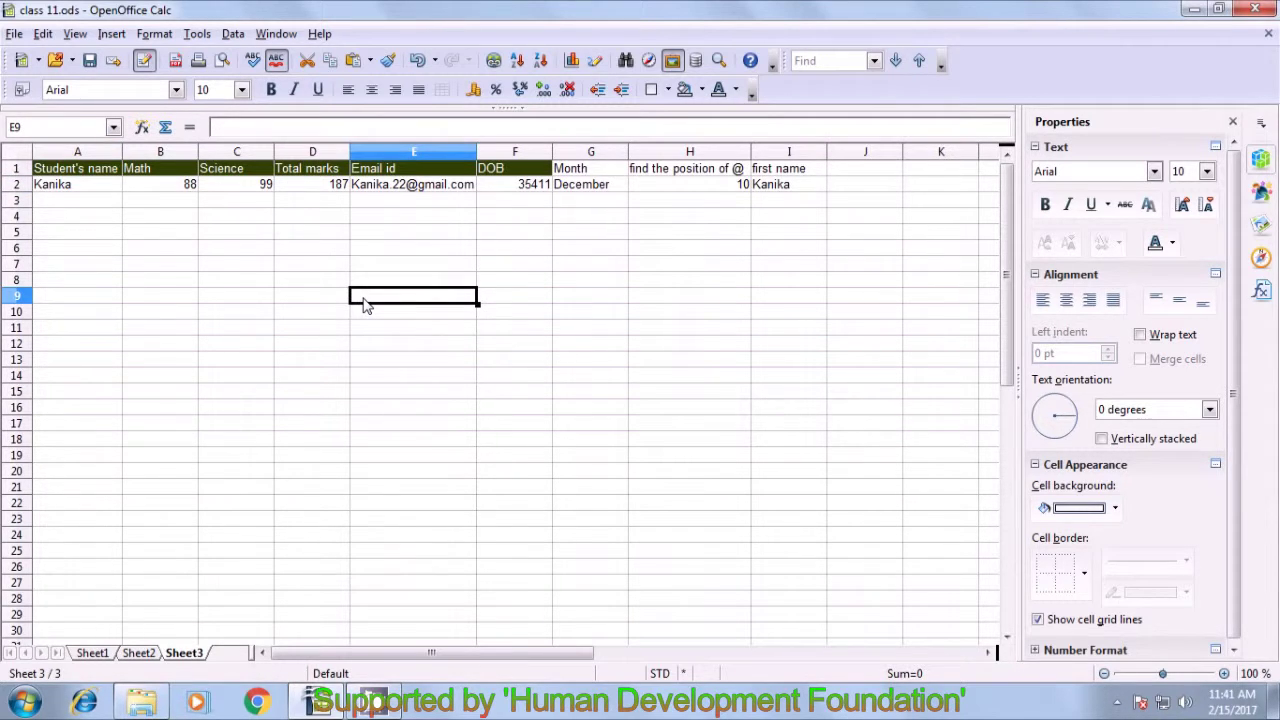